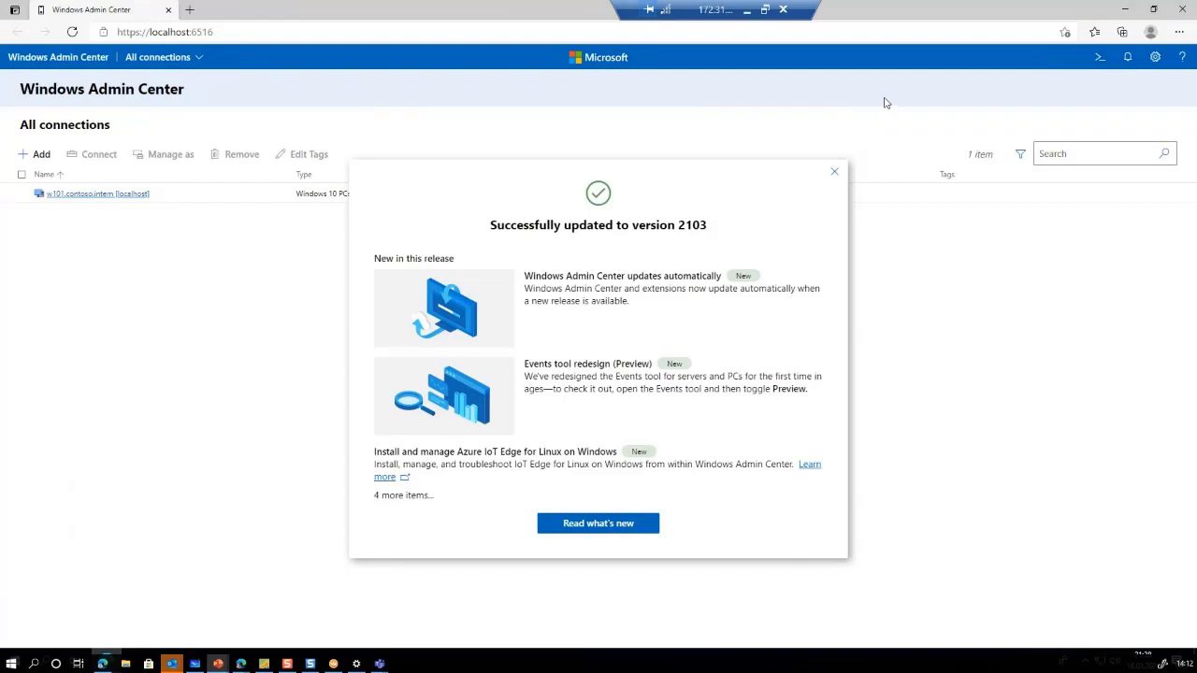
Glance at the release notes, then start creating a new server cluster from Add
{"action": "left_click", "coordinate": [558, 527]}
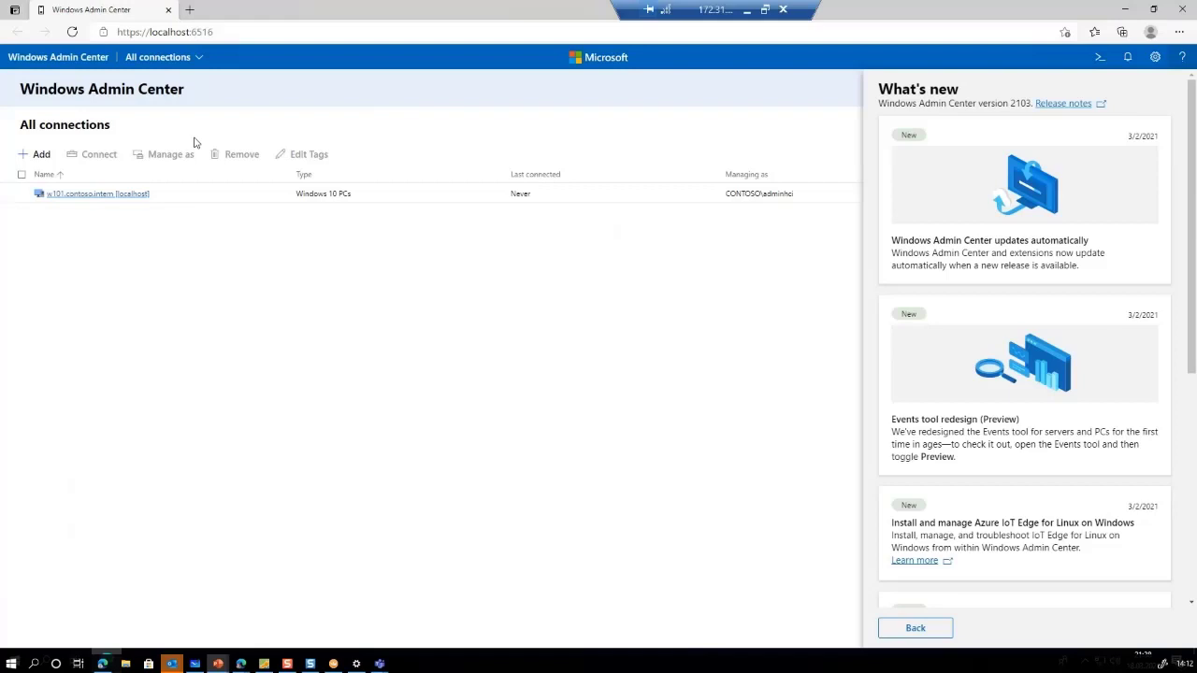
{"action": "left_click", "coordinate": [41, 156]}
{"action": "left_click", "coordinate": [41, 156]}
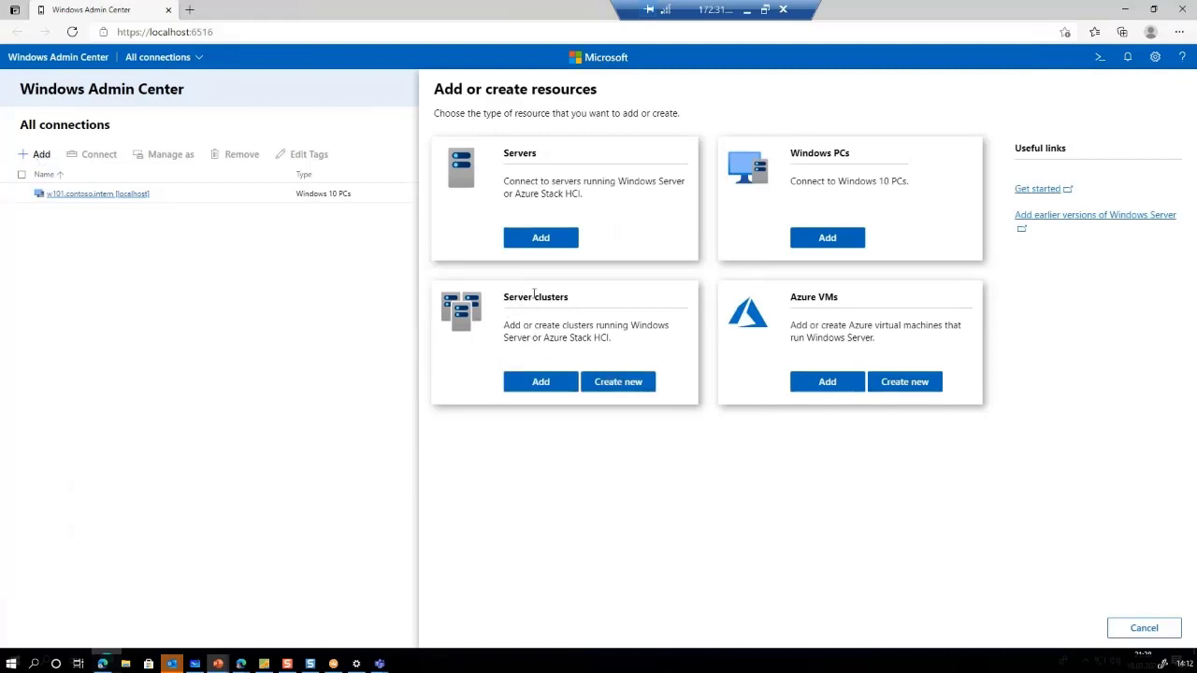
{"action": "left_click", "coordinate": [616, 382]}
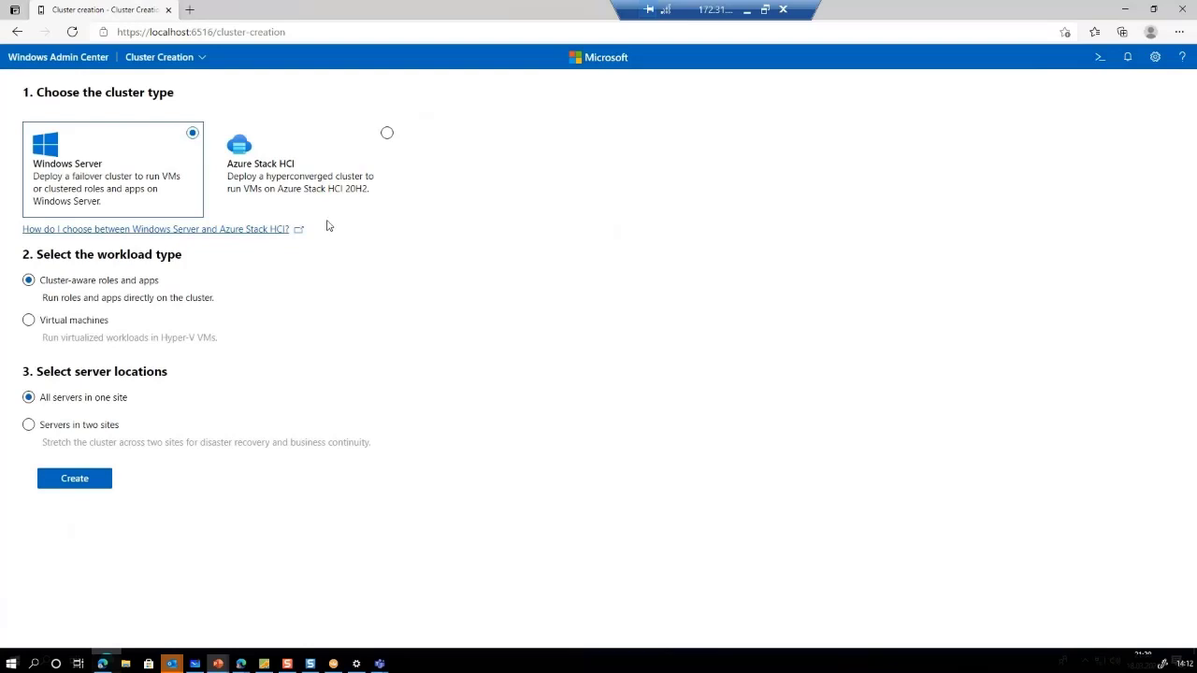
Choose an Azure Stack HCI cluster with servers in two sites and start the deployment
{"action": "left_click", "coordinate": [274, 168]}
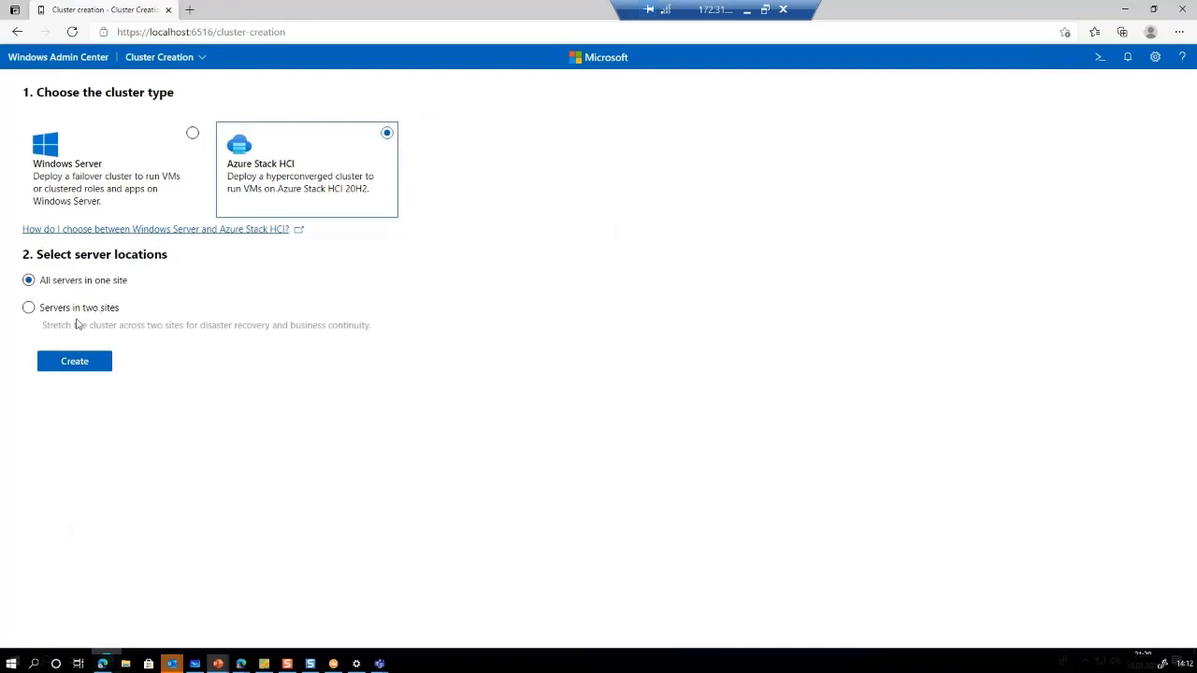
{"action": "left_click", "coordinate": [62, 311]}
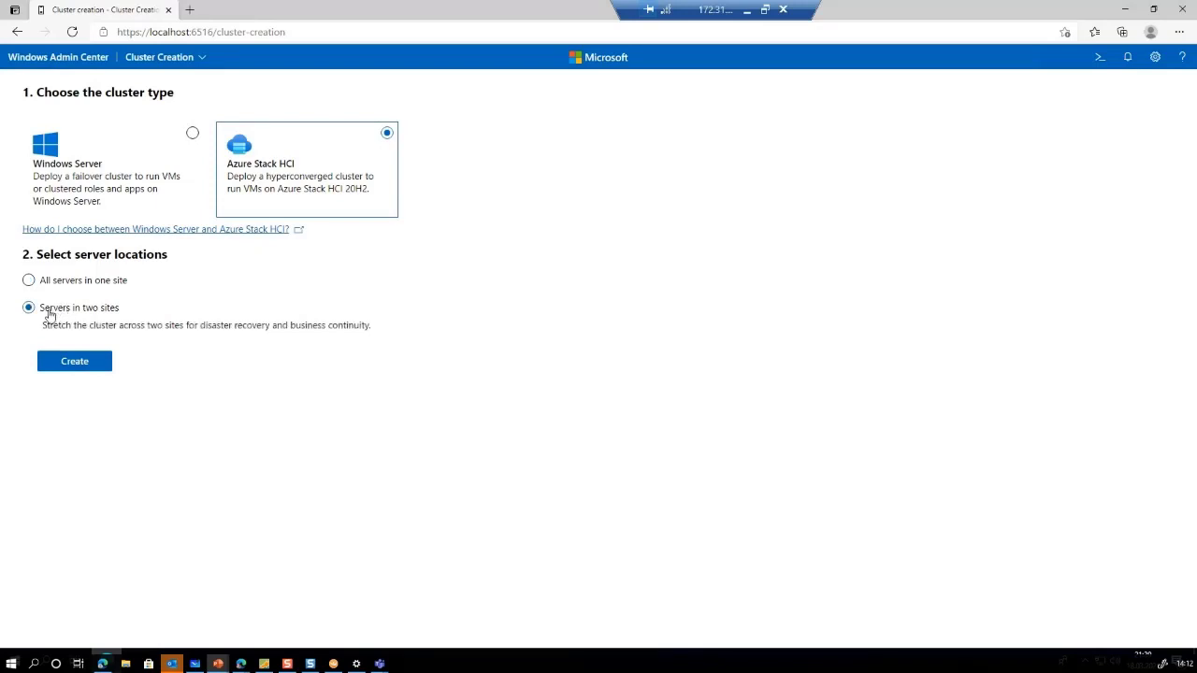
{"action": "left_click", "coordinate": [66, 367]}
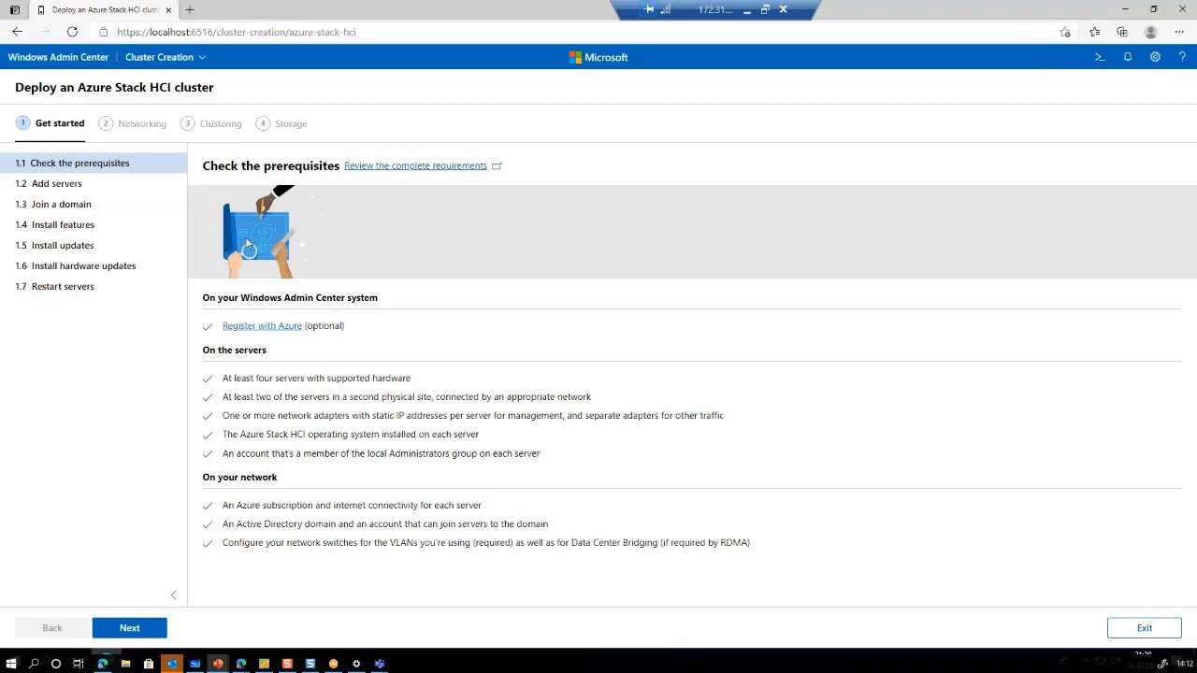
Move to Add servers and enter the domain admin account's username and password
{"action": "left_click", "coordinate": [141, 629]}
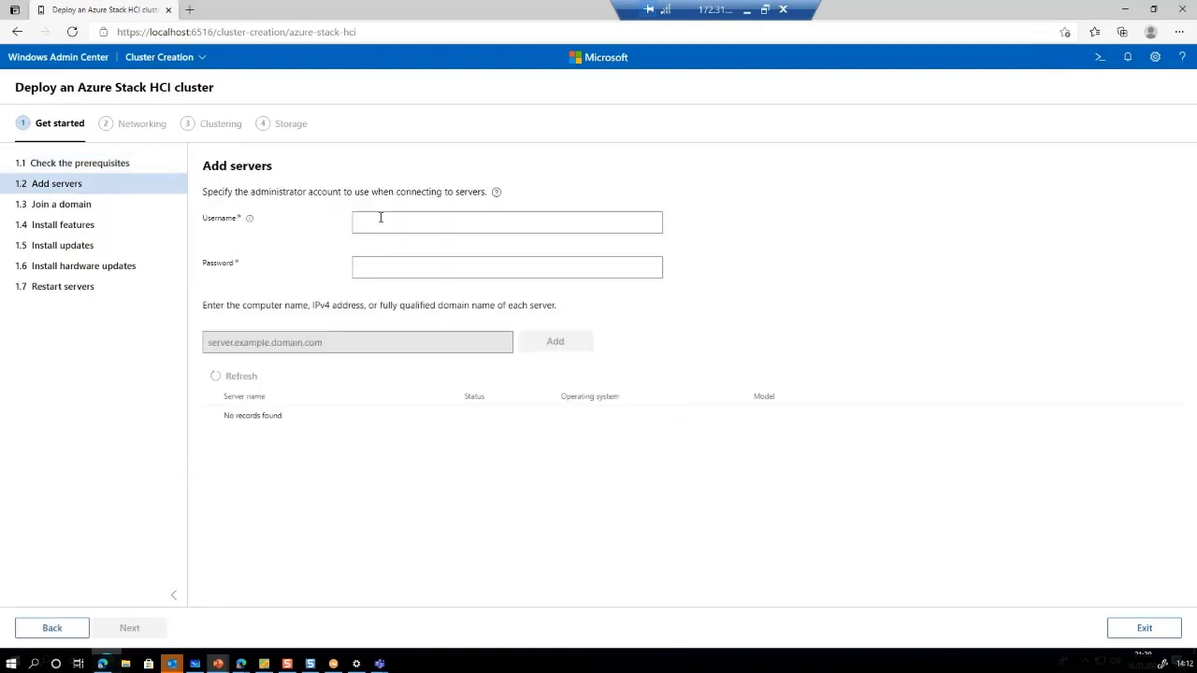
{"action": "type", "text": "contoso\\Admin"}
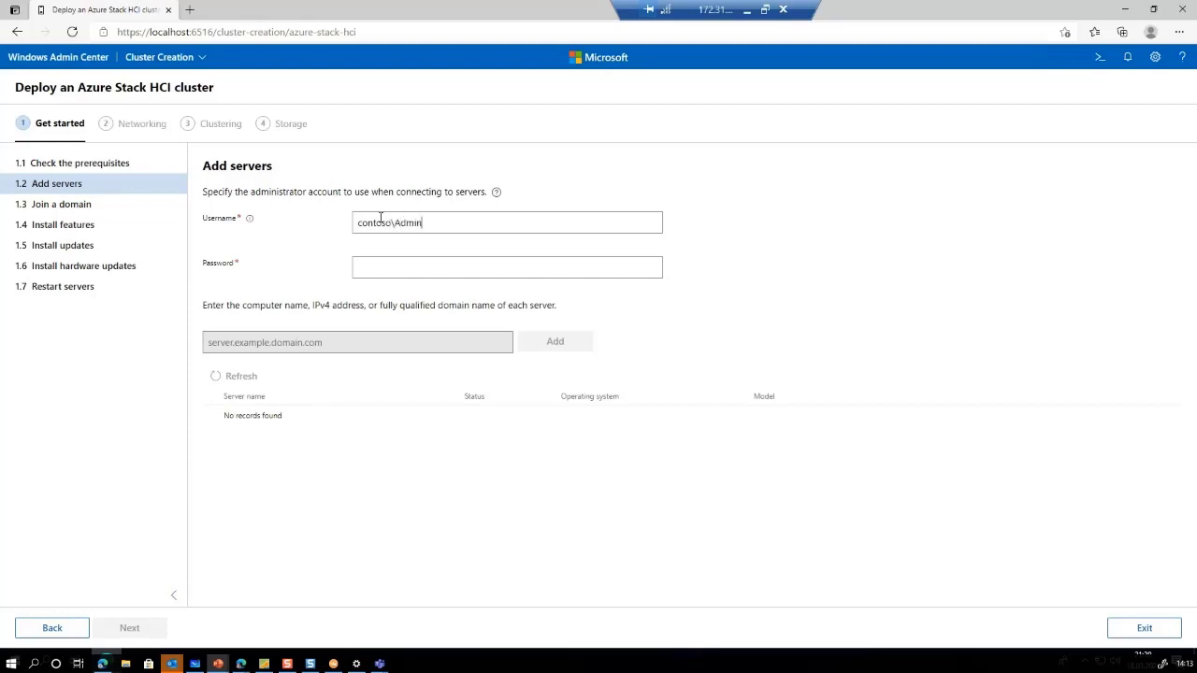
{"action": "type", "text": "HCI"}
{"action": "key", "text": "Tab"}
{"action": "type", "text": "•••••••"}
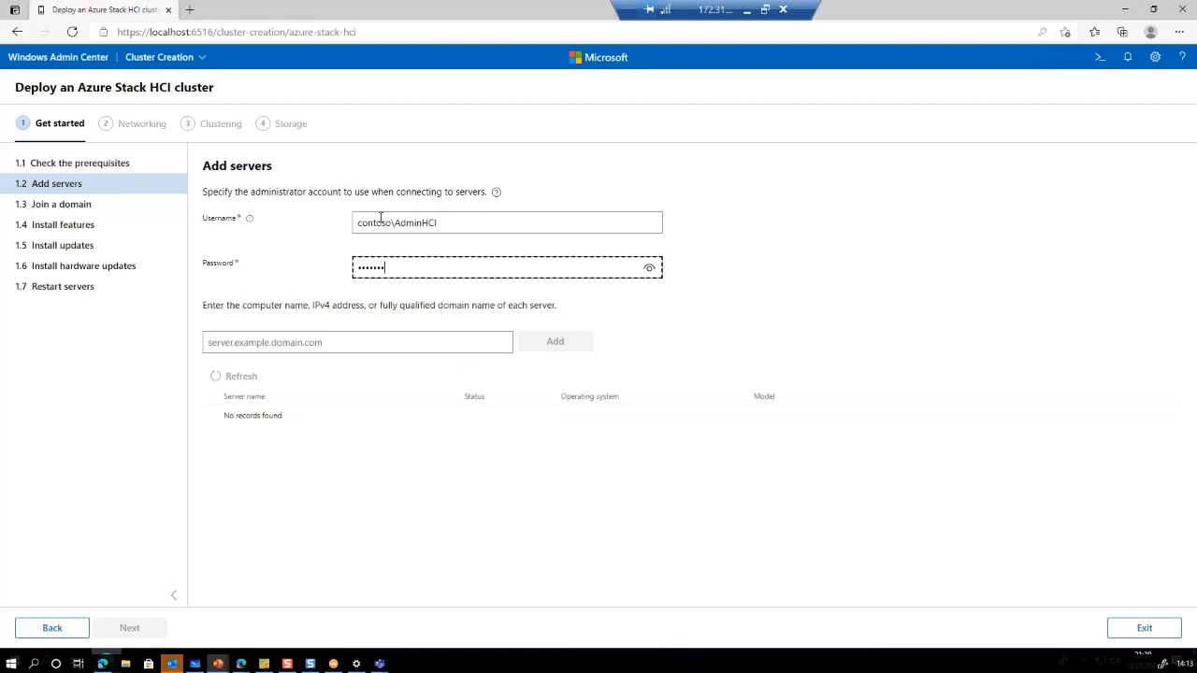
Add the four servers AzHCI1Node1 through AzHCI1Node4 to the server list
{"action": "left_click", "coordinate": [339, 342]}
{"action": "type", "text": "Az"}
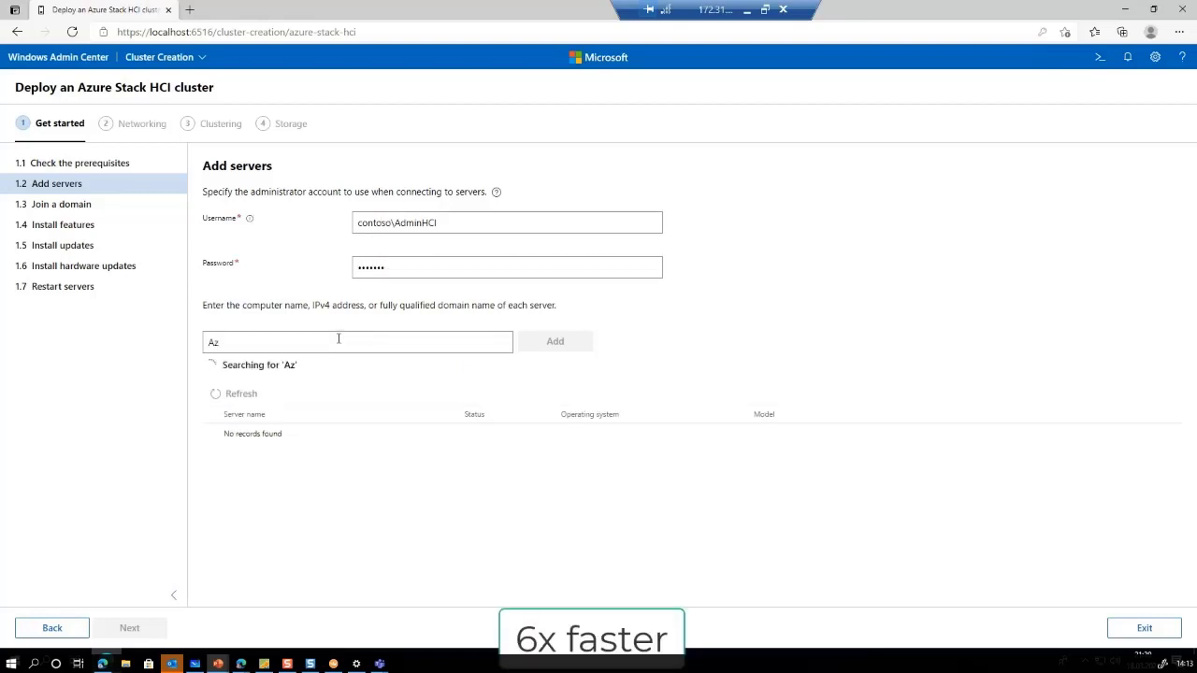
{"action": "type", "text": "HCI1Node1"}
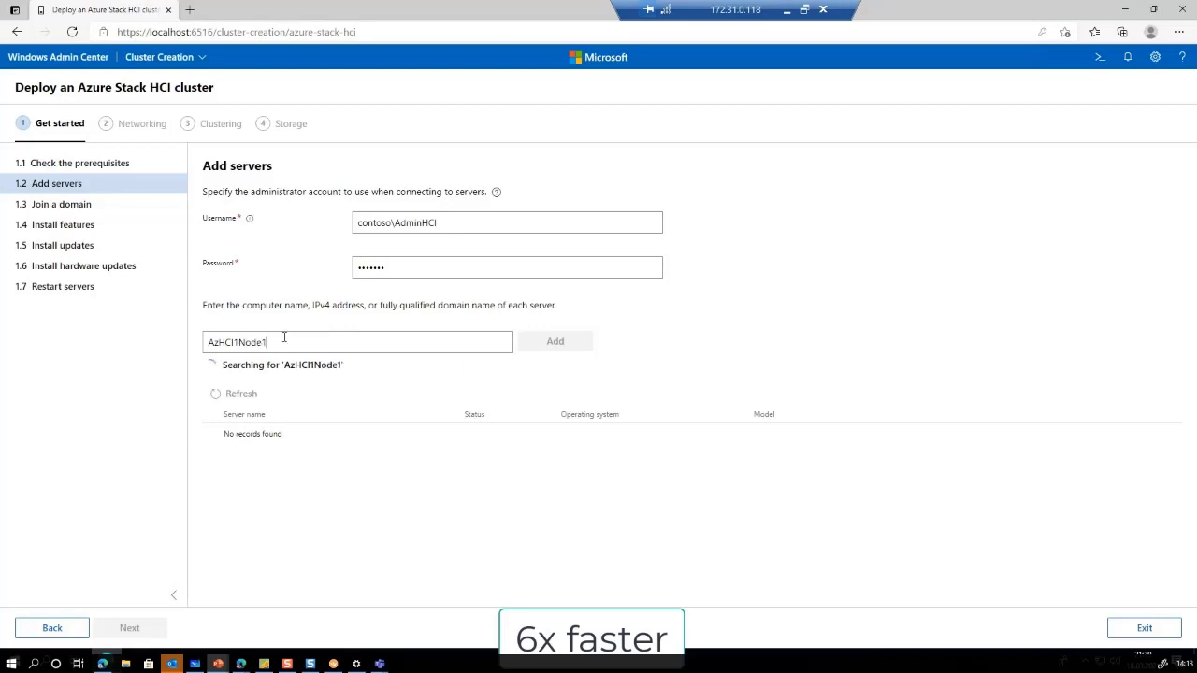
{"action": "double_click", "coordinate": [481, 347]}
{"action": "type", "text": "AzHCI1Node2"}
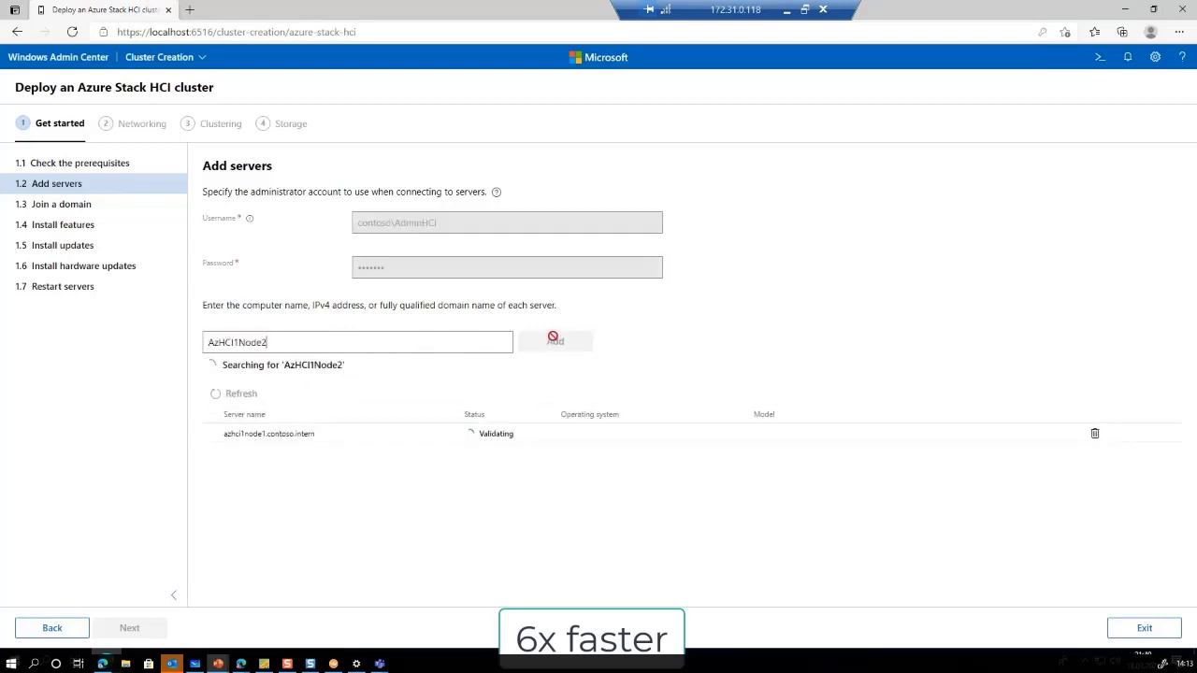
{"action": "type", "text": "AzHCI1Node3"}
{"action": "left_click", "coordinate": [553, 341]}
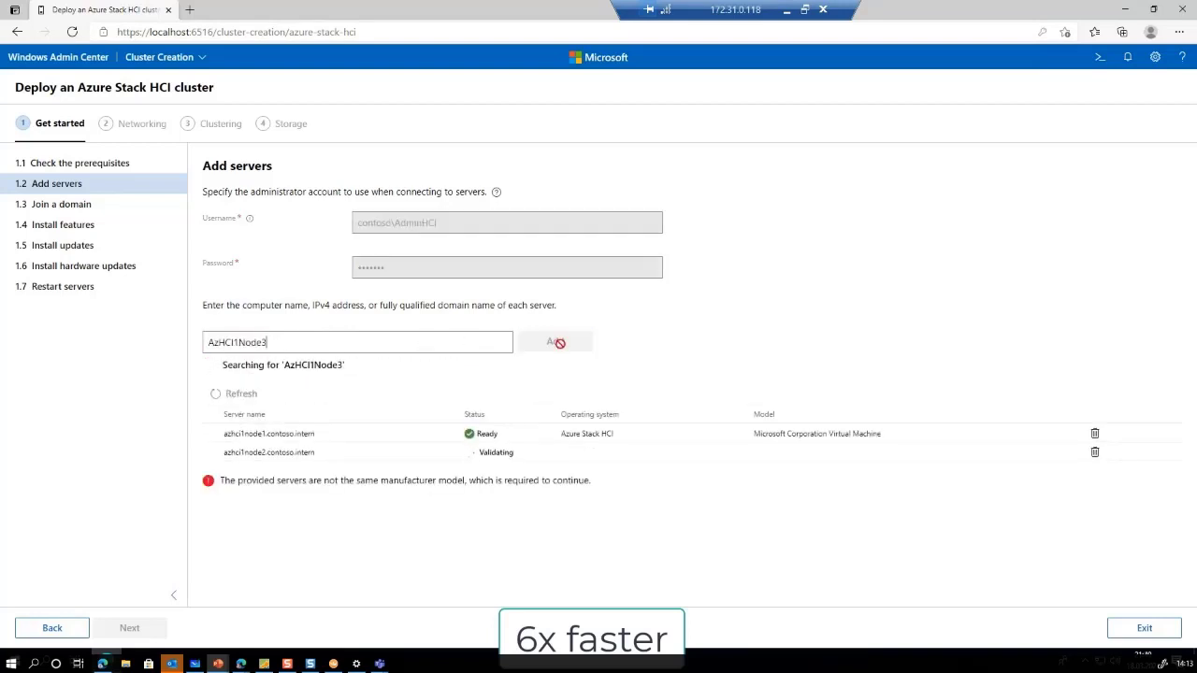
{"action": "type", "text": "AzHCI1Node4"}
{"action": "left_click", "coordinate": [548, 342]}
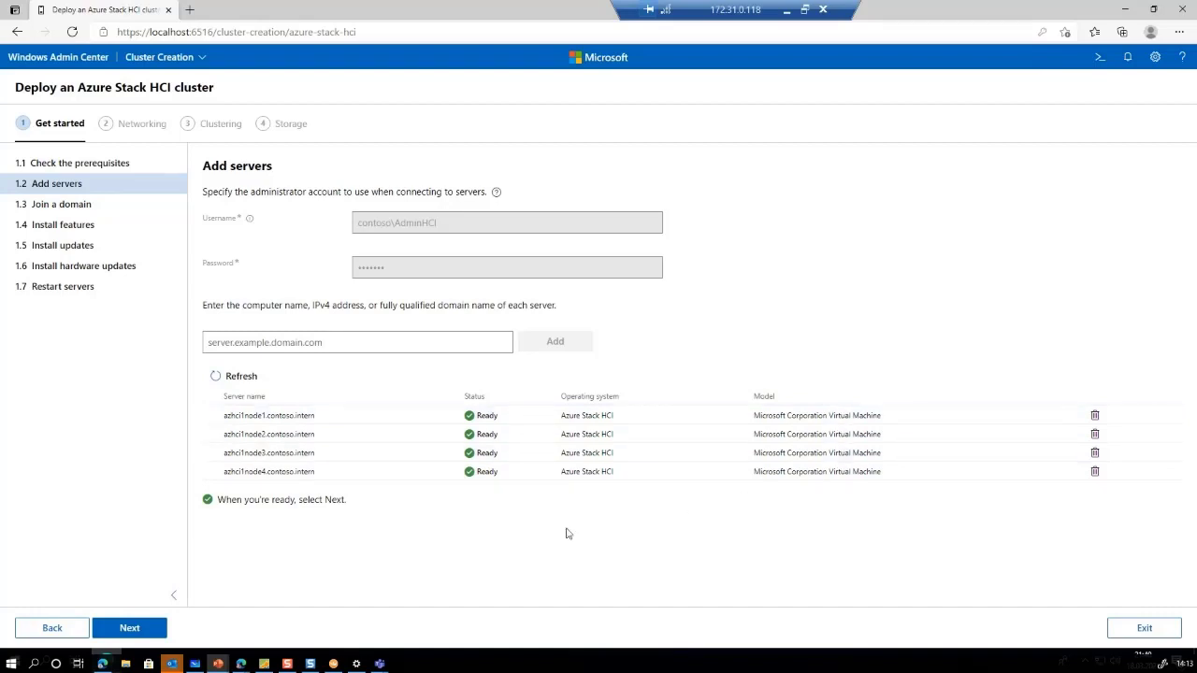
Pass the domain join step without saving the password and install required features on all four nodes
{"action": "left_click", "coordinate": [122, 629]}
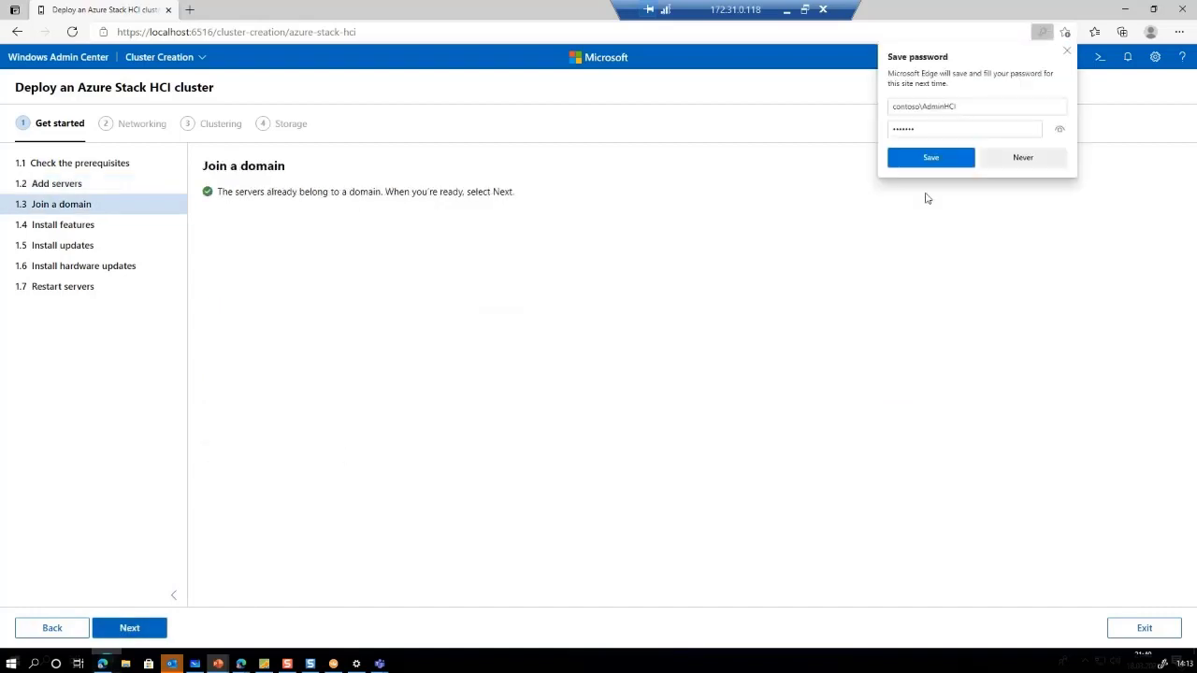
{"action": "left_click", "coordinate": [1002, 158]}
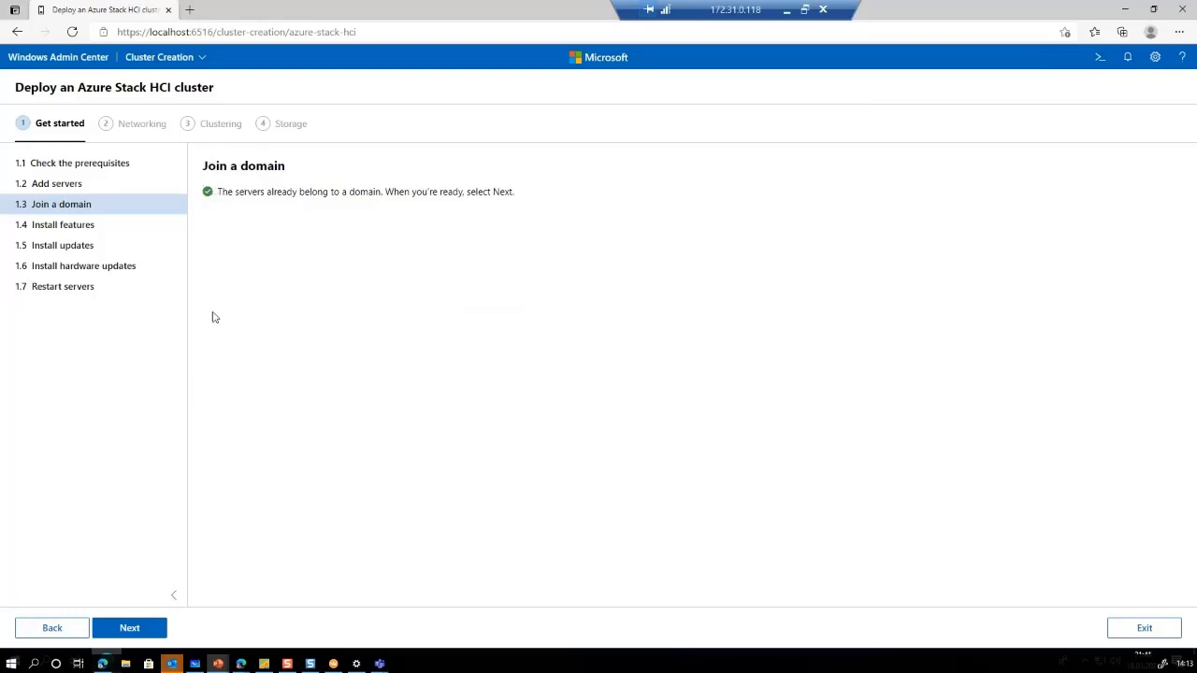
{"action": "left_click", "coordinate": [150, 637]}
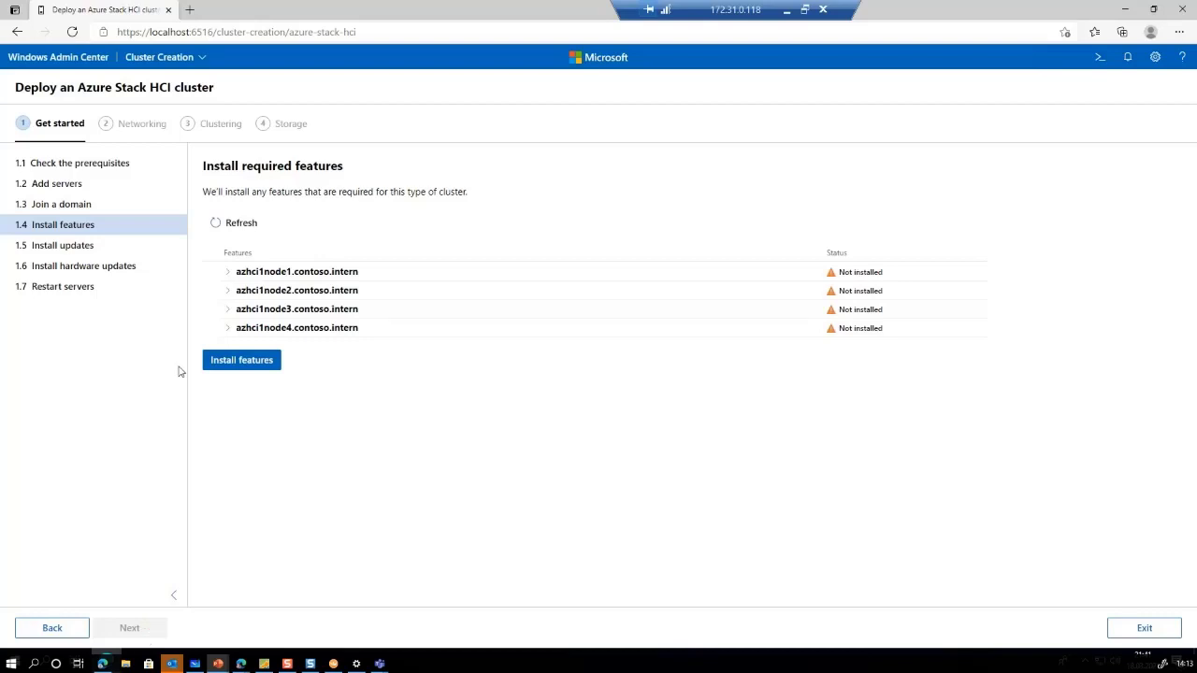
{"action": "left_click", "coordinate": [226, 274]}
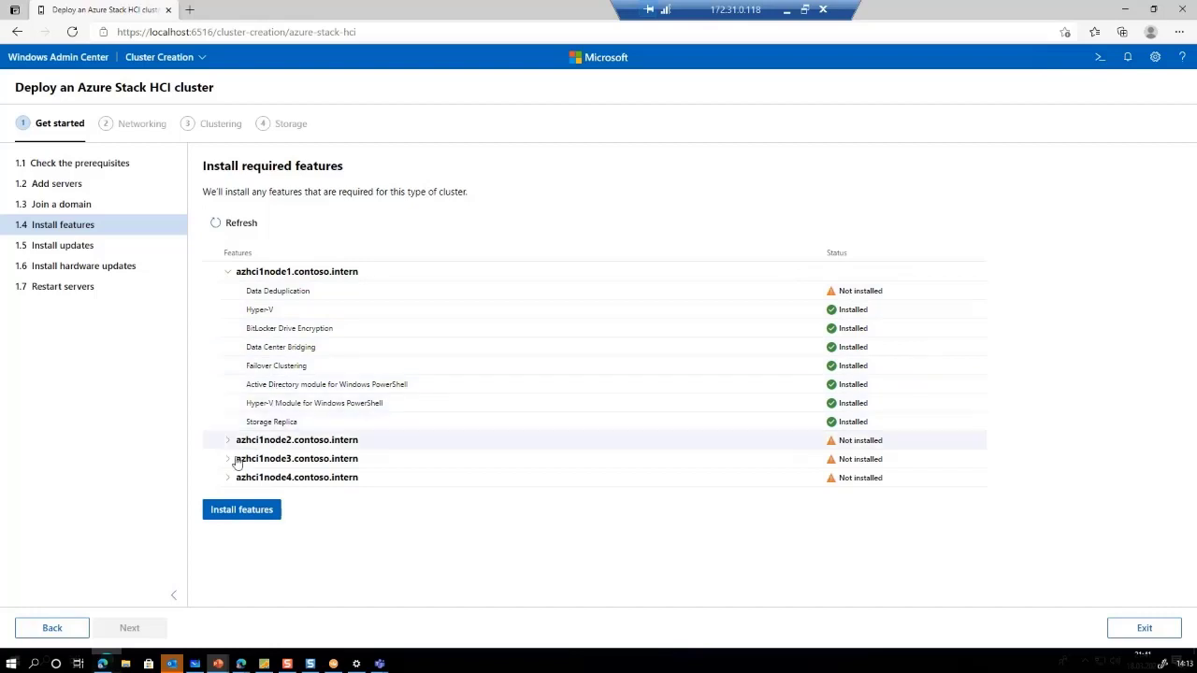
{"action": "left_click", "coordinate": [223, 509]}
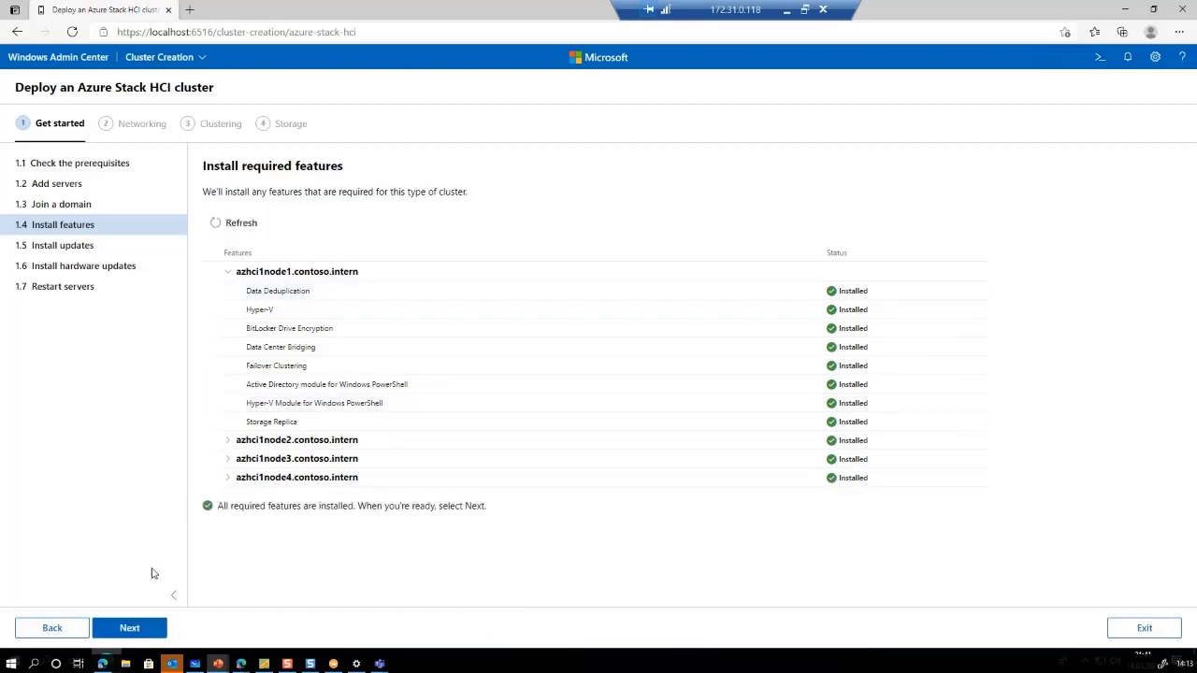
{"action": "left_click", "coordinate": [131, 628]}
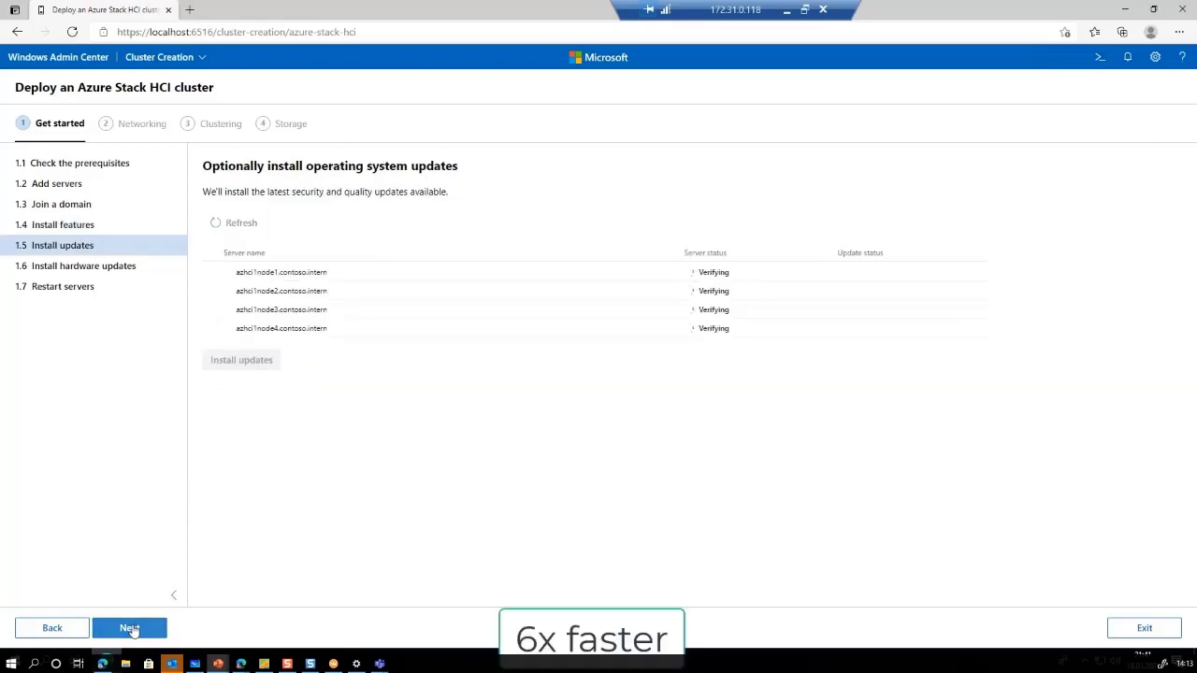
Review node1's available updates, then skip both OS and hardware updates
{"action": "left_click", "coordinate": [228, 273]}
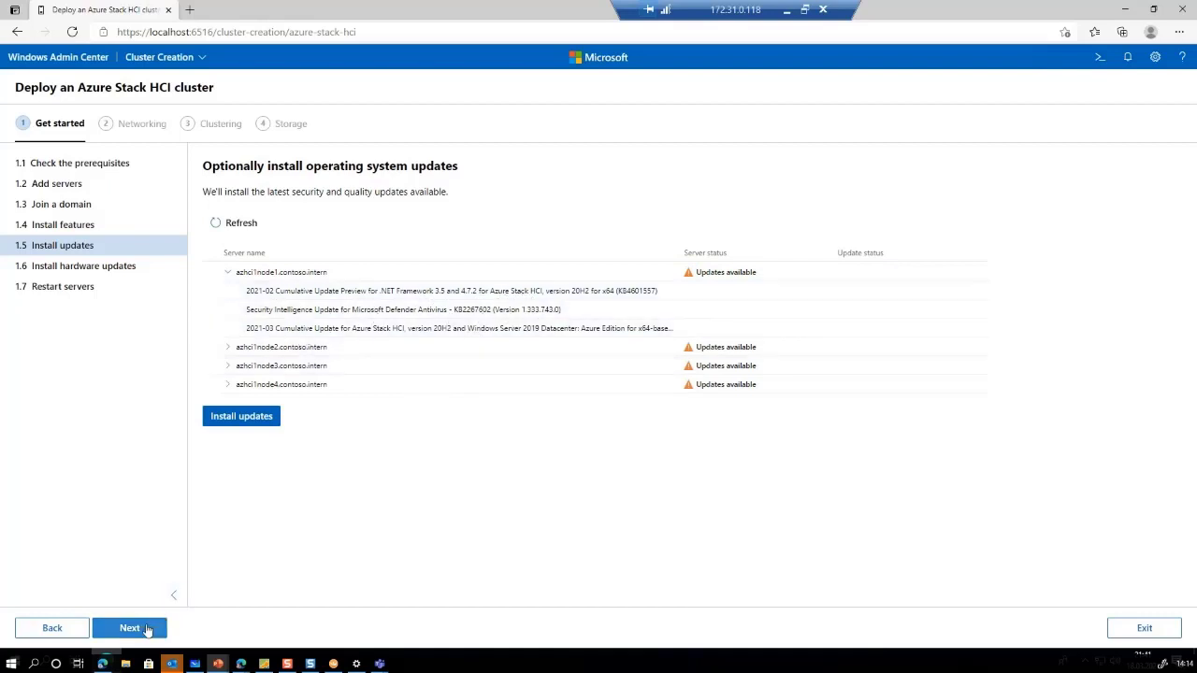
{"action": "left_click", "coordinate": [147, 630]}
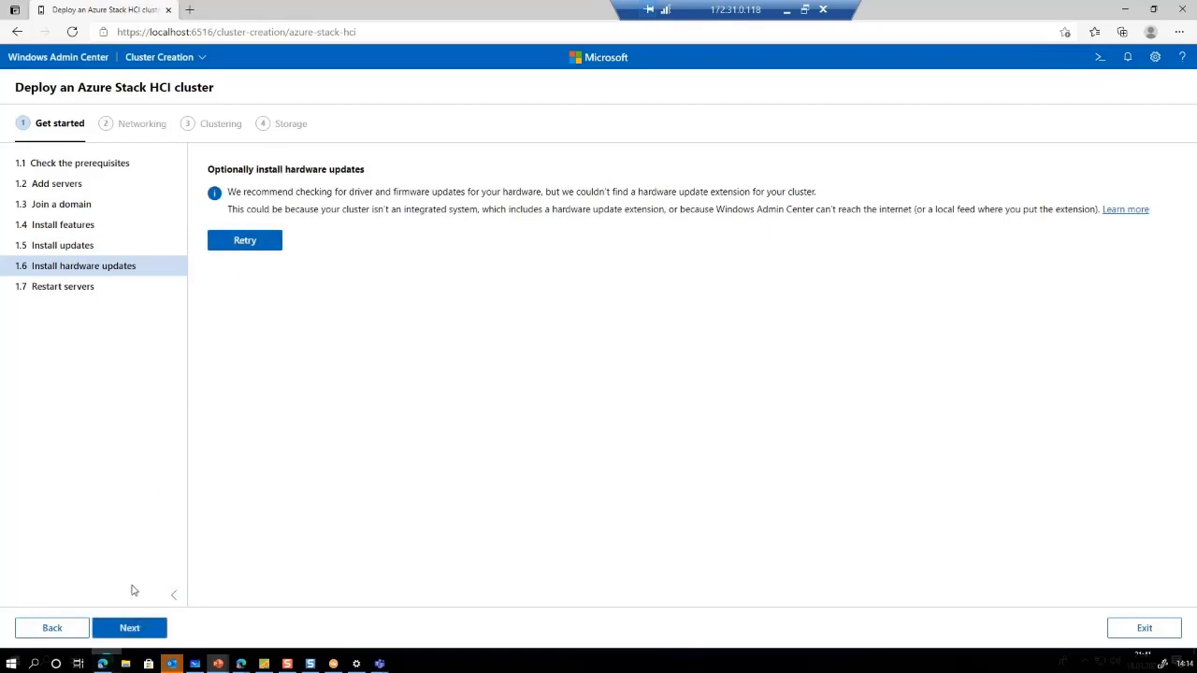
{"action": "left_click", "coordinate": [131, 628]}
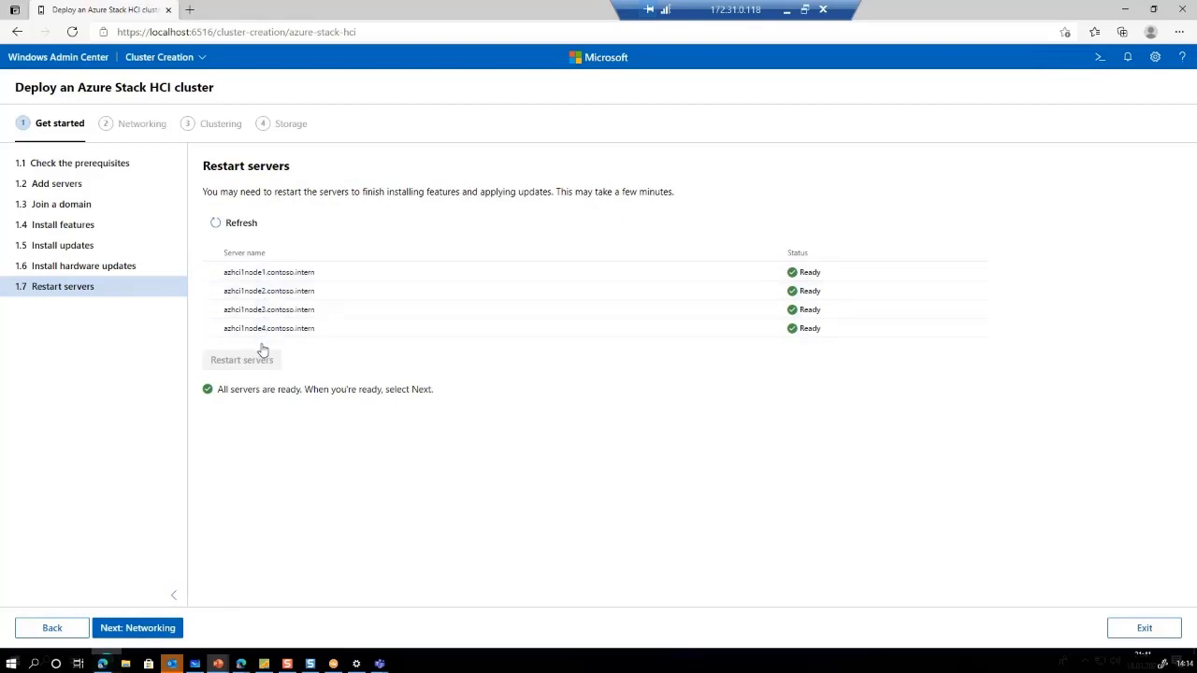
Get past the server restart step to Networking's Check network adapters page
{"action": "left_click", "coordinate": [141, 632]}
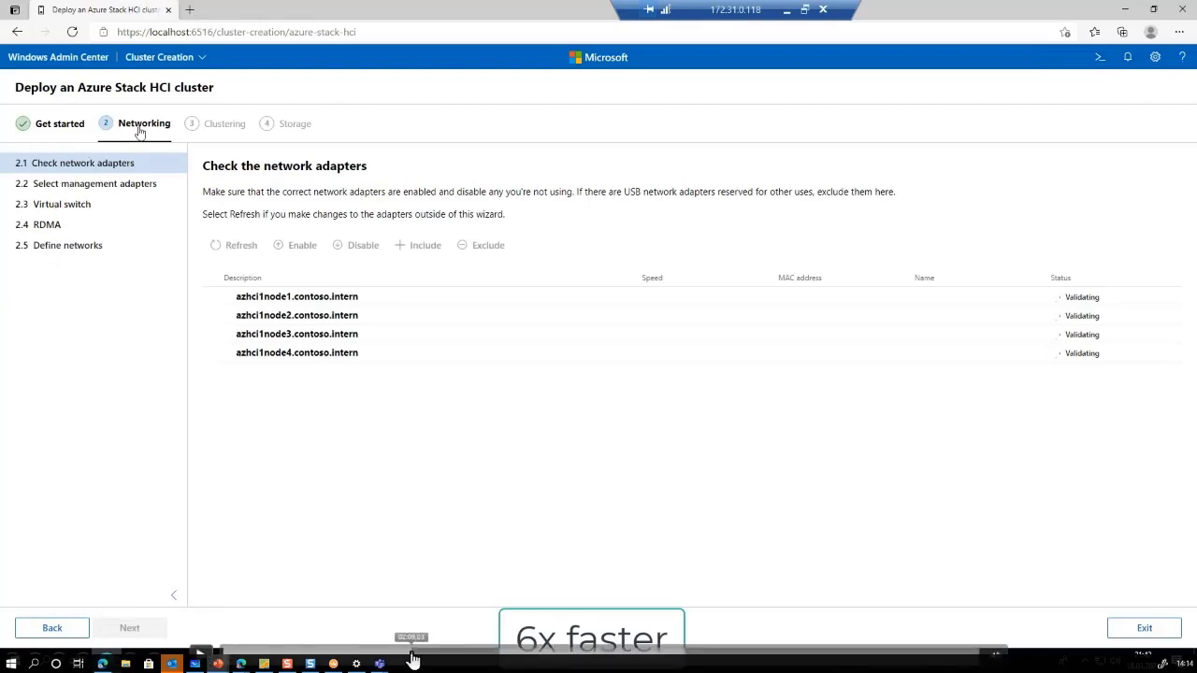
{"action": "left_click", "coordinate": [411, 653]}
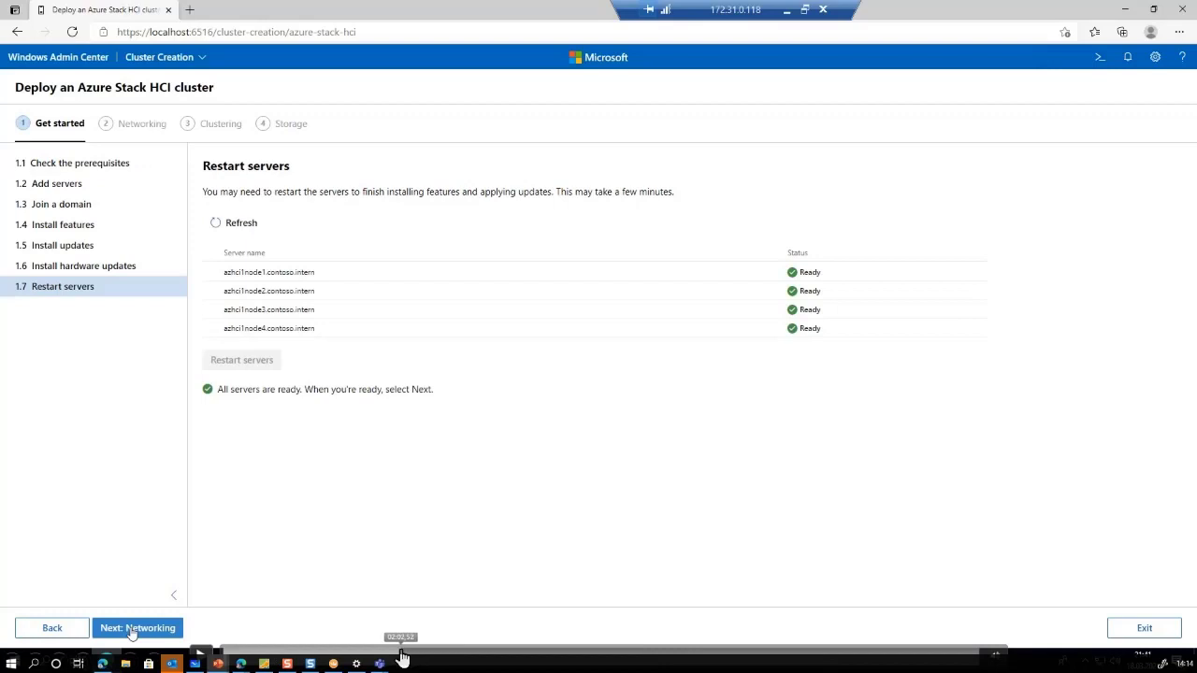
{"action": "left_click", "coordinate": [403, 653]}
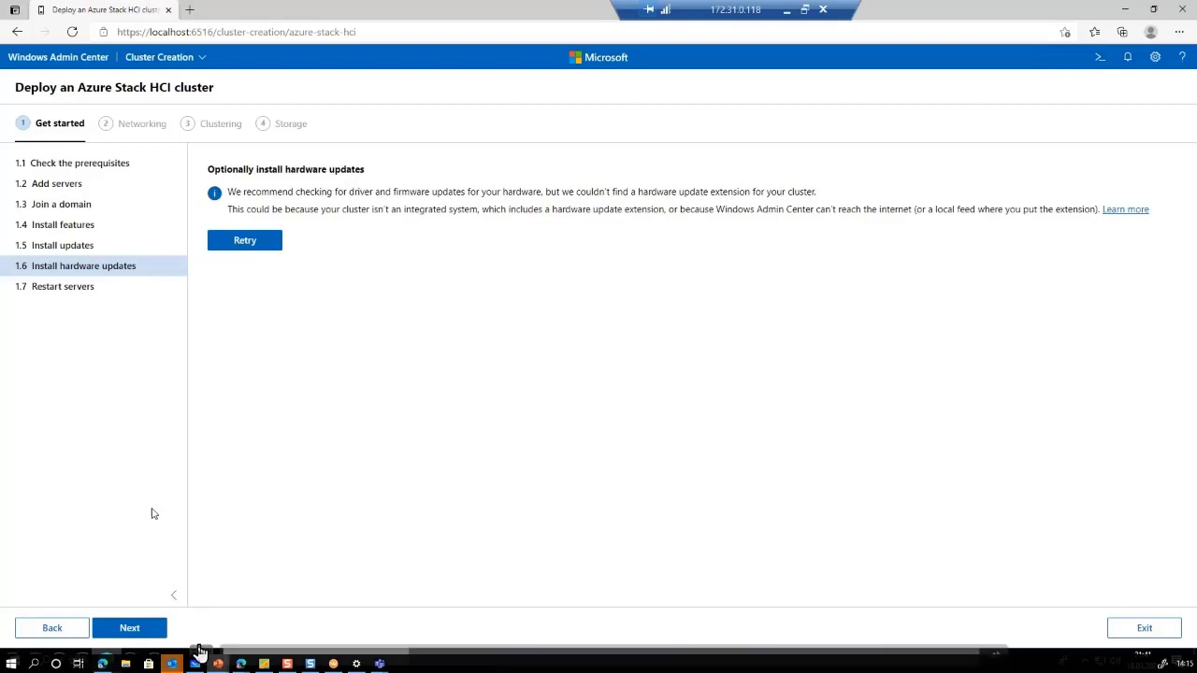
{"action": "left_click", "coordinate": [130, 629]}
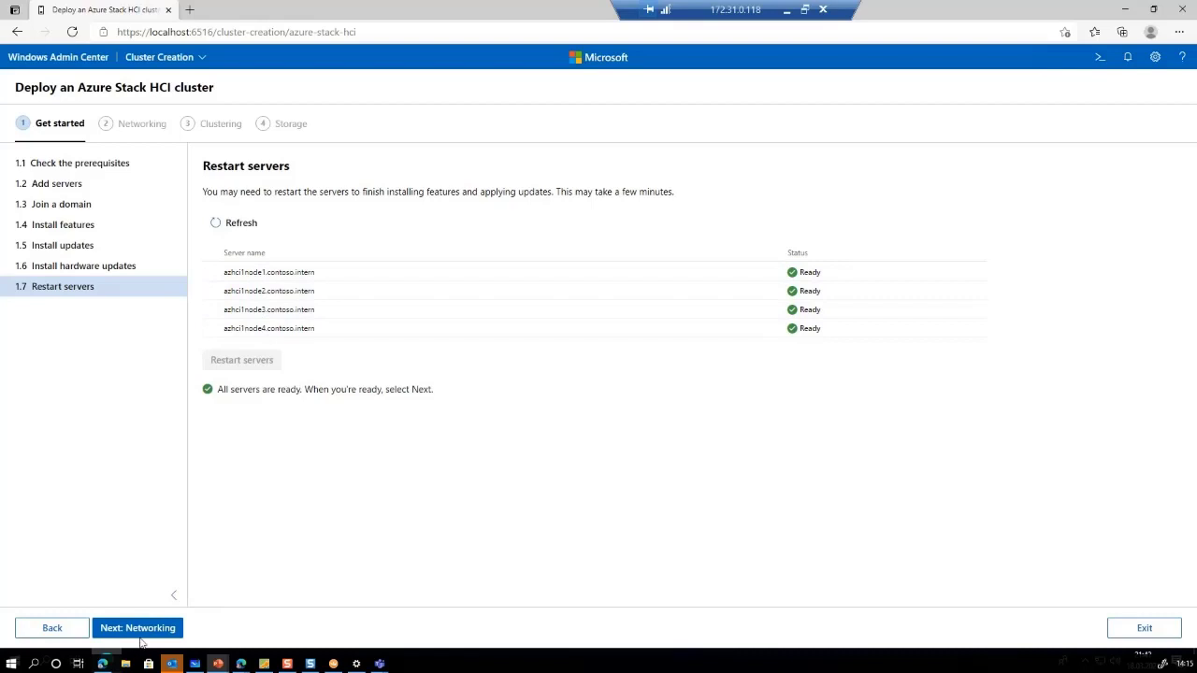
{"action": "left_click", "coordinate": [143, 633]}
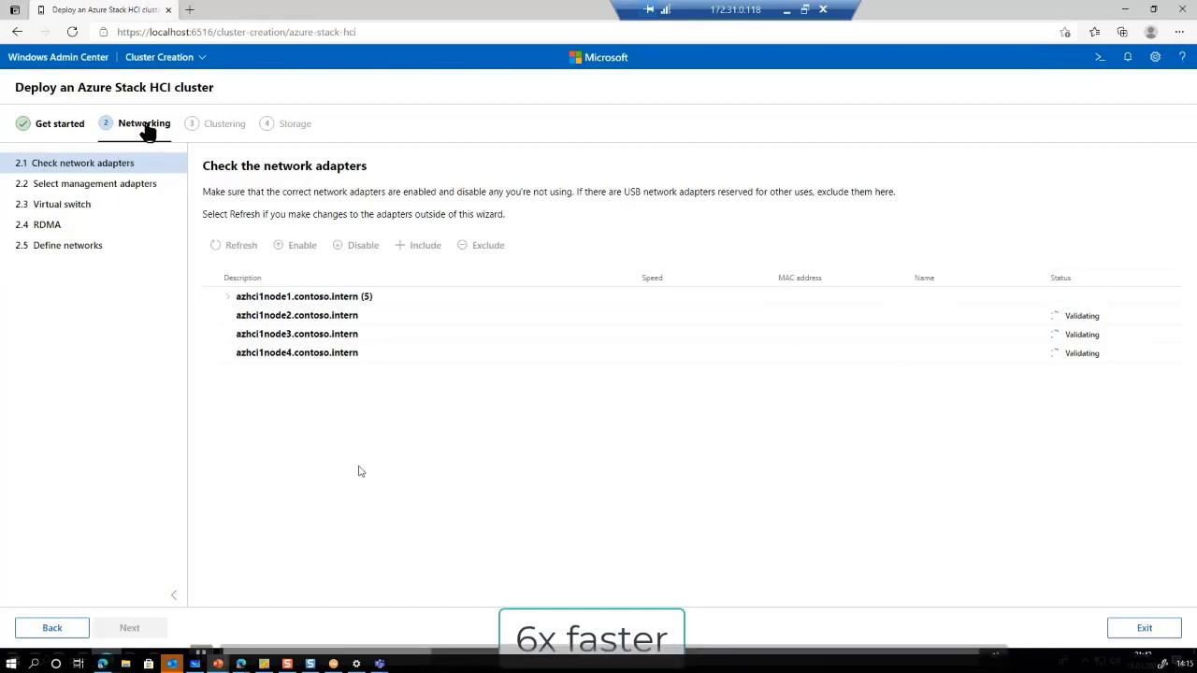
Review node1's five network adapters, then go on to management adapter selection
{"action": "left_click", "coordinate": [225, 301]}
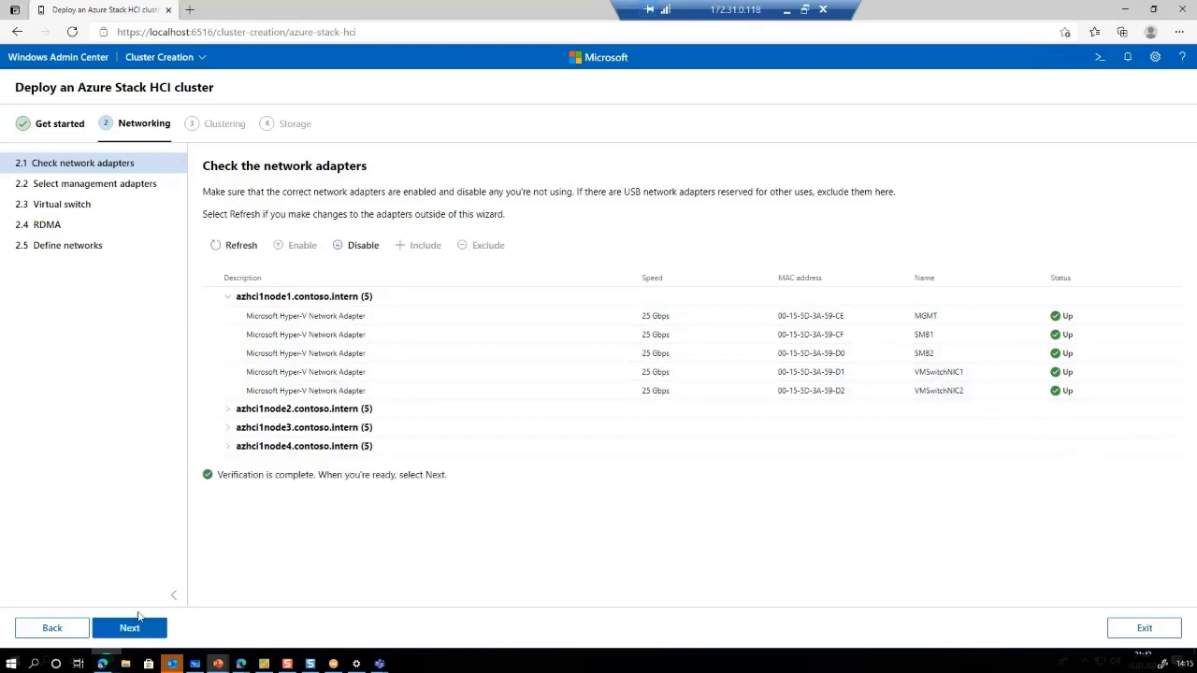
{"action": "left_click", "coordinate": [128, 630]}
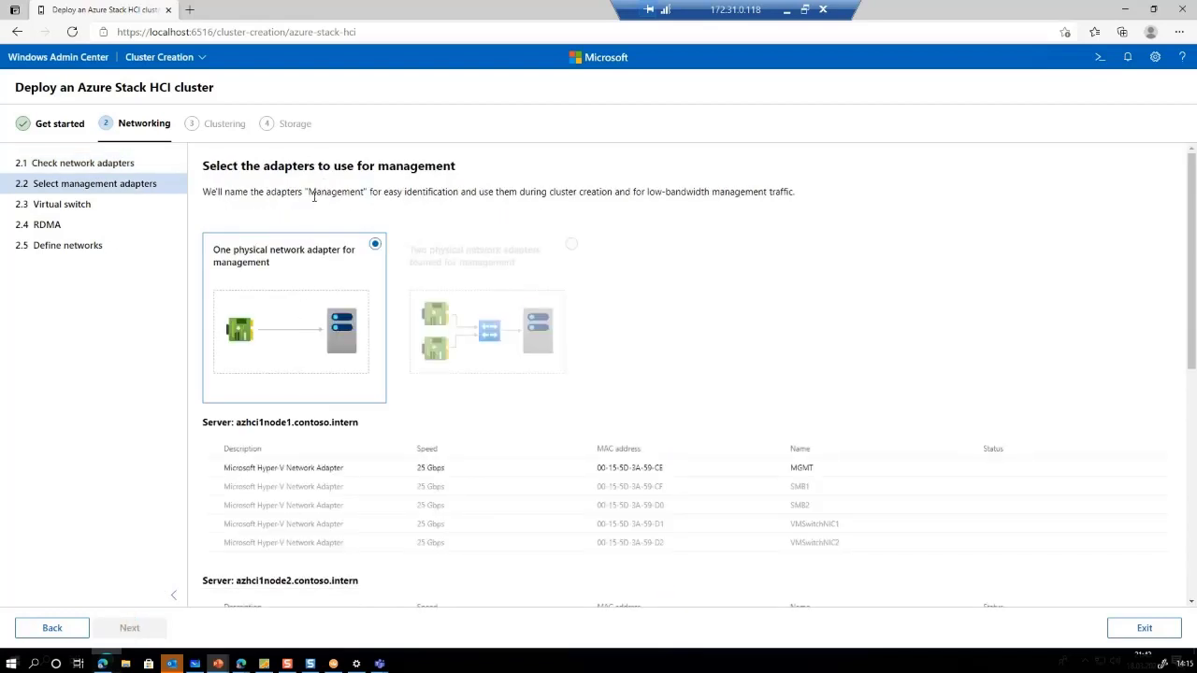
Select the MGMT adapter as the management adapter on all four nodes
{"action": "left_click_drag", "start_coordinate": [304, 190], "coordinate": [407, 196]}
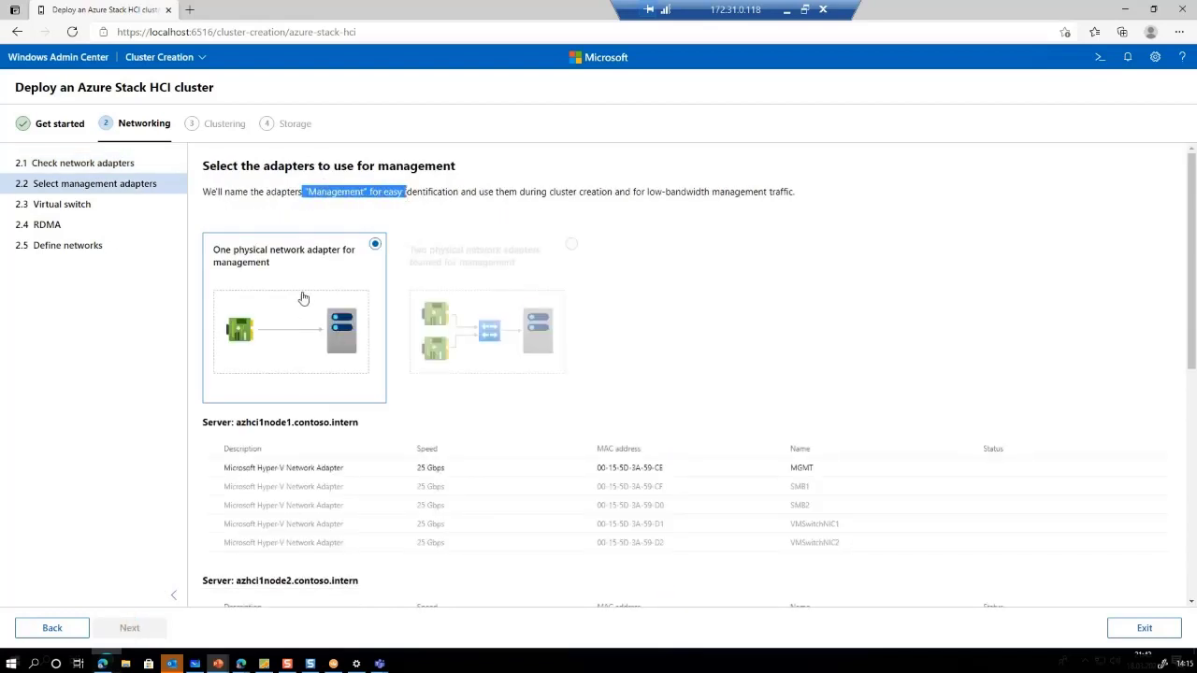
{"action": "scroll", "coordinate": [290, 309], "scroll_direction": "down", "scroll_amount": 2}
{"action": "scroll", "coordinate": [290, 307], "scroll_direction": "up", "scroll_amount": 1}
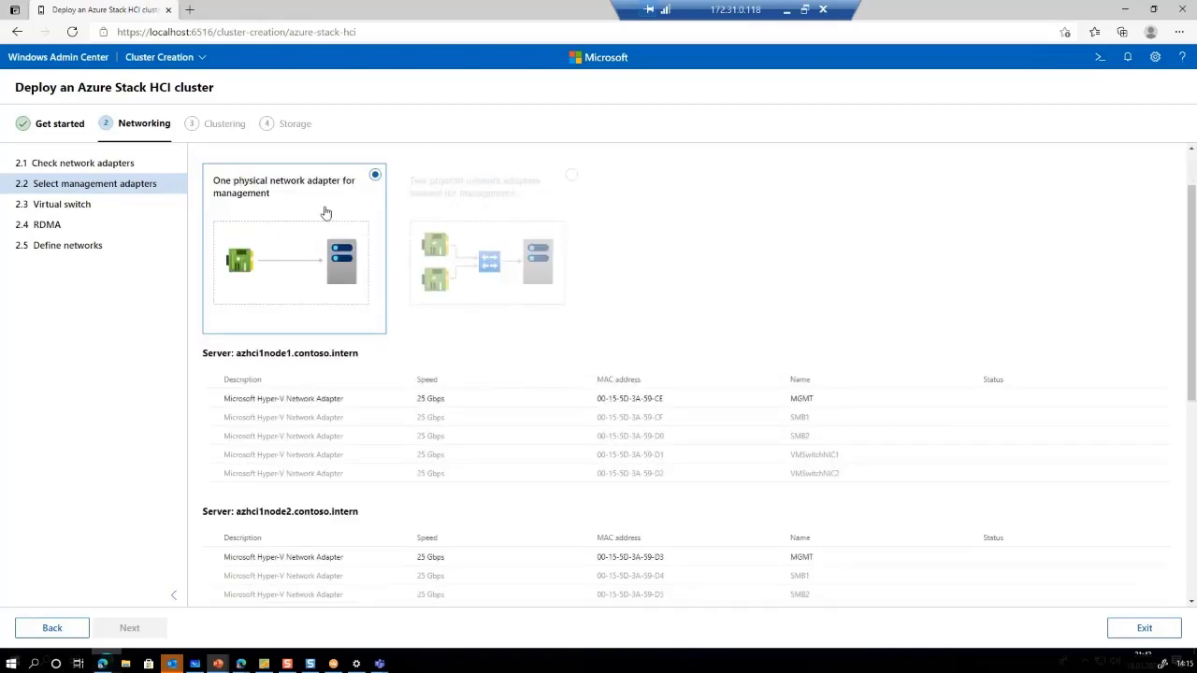
{"action": "mouse_move", "coordinate": [550, 271]}
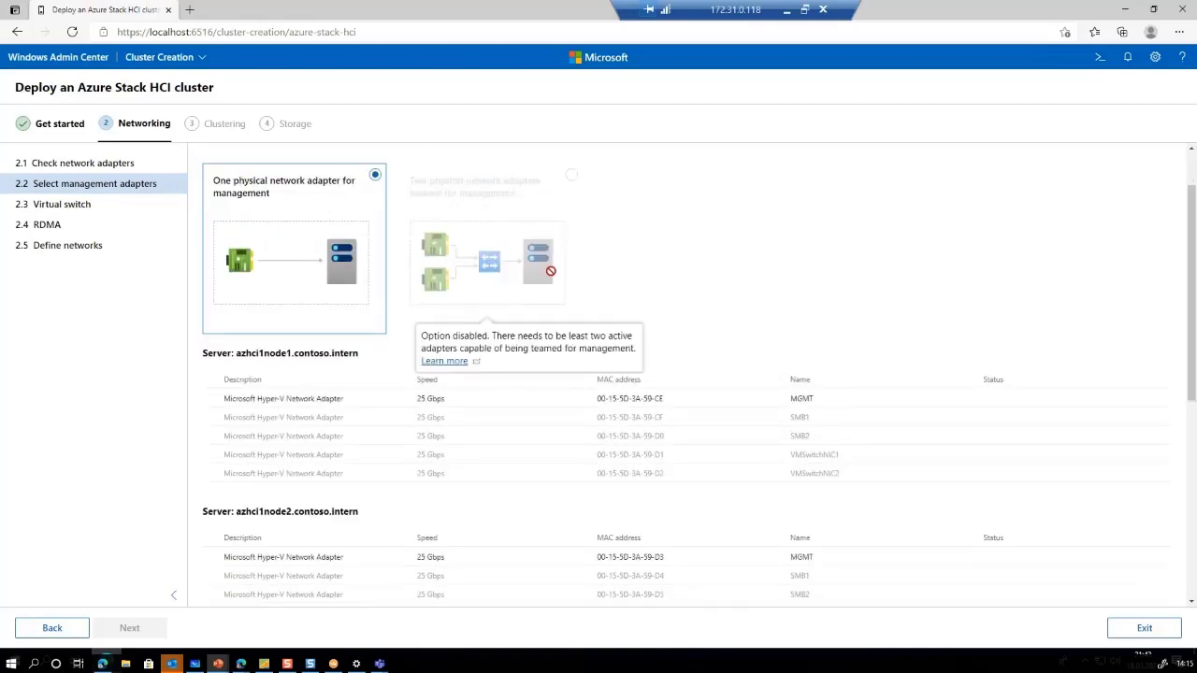
{"action": "scroll", "coordinate": [479, 265], "scroll_direction": "down", "scroll_amount": 1}
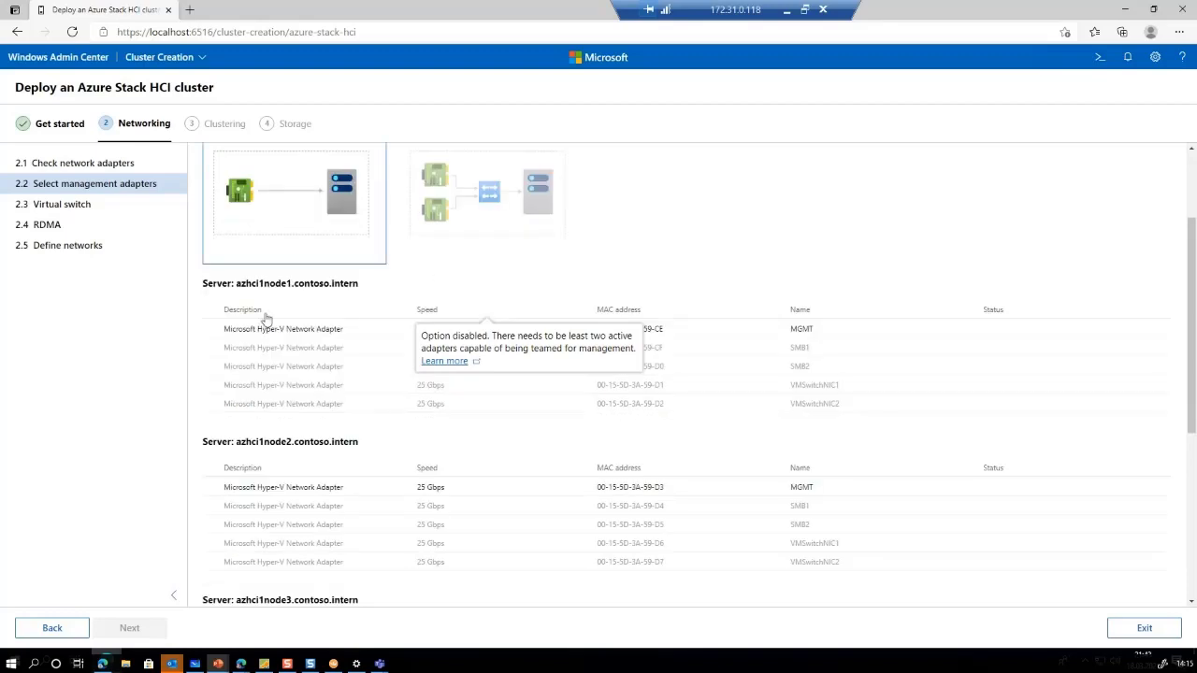
{"action": "left_click", "coordinate": [209, 331]}
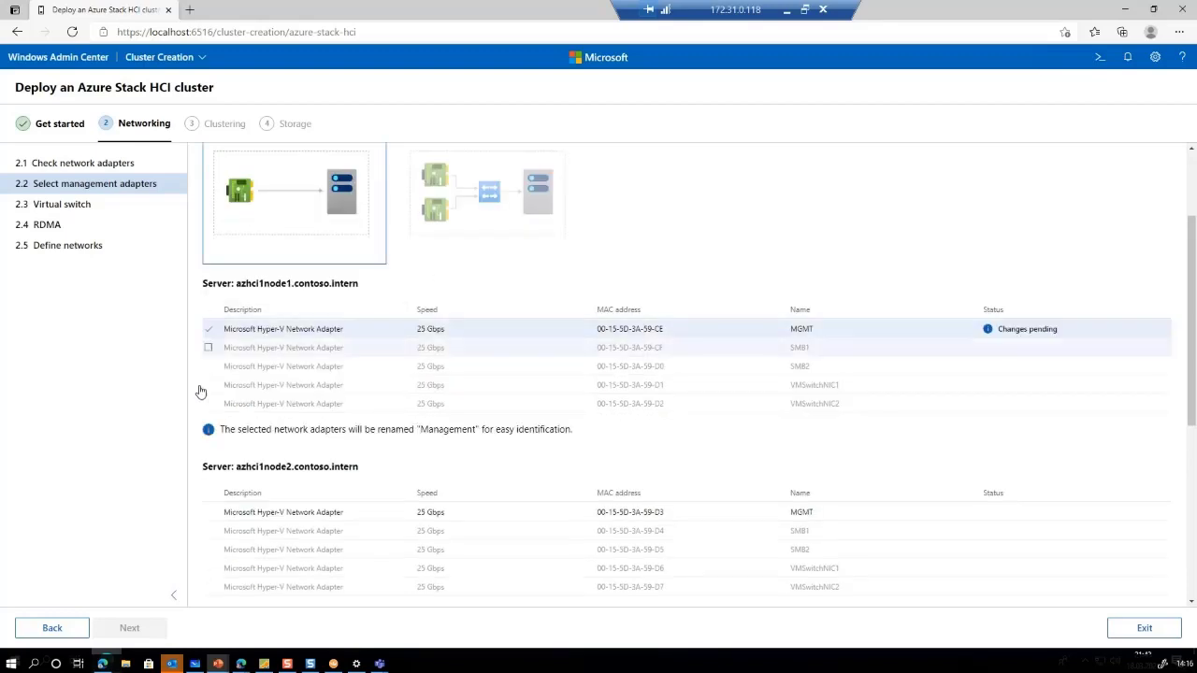
{"action": "left_click", "coordinate": [209, 514]}
{"action": "scroll", "coordinate": [211, 510], "scroll_direction": "down", "scroll_amount": 3}
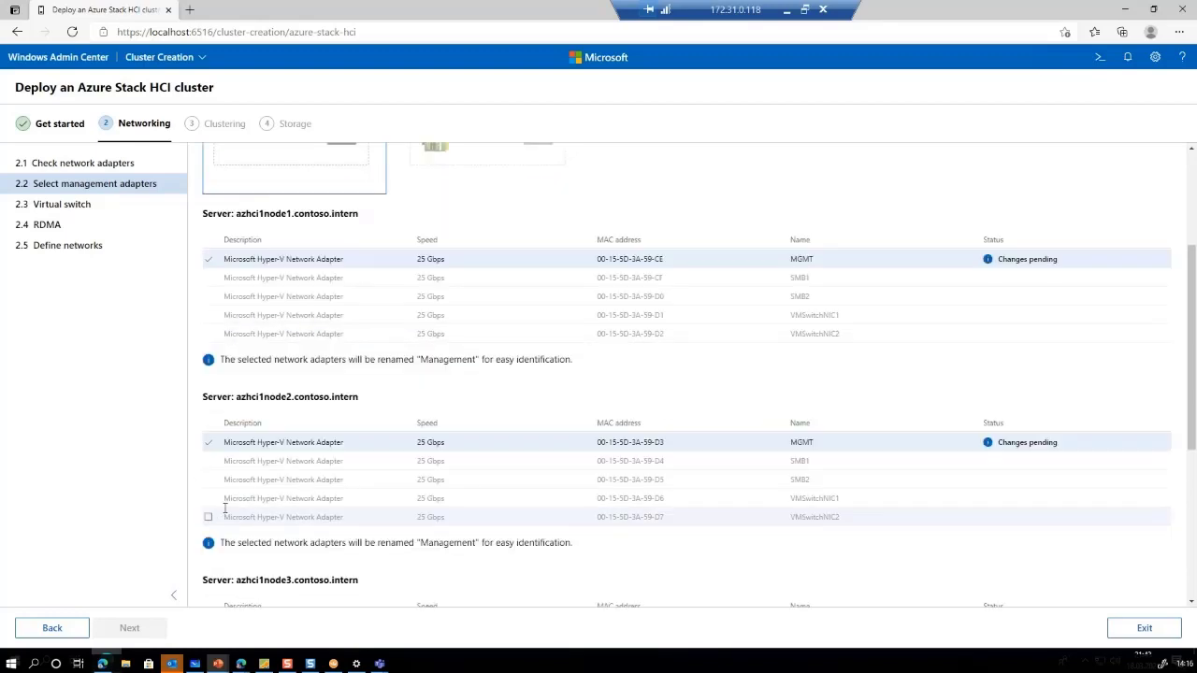
{"action": "left_click", "coordinate": [209, 486]}
{"action": "scroll", "coordinate": [211, 510], "scroll_direction": "down", "scroll_amount": 3}
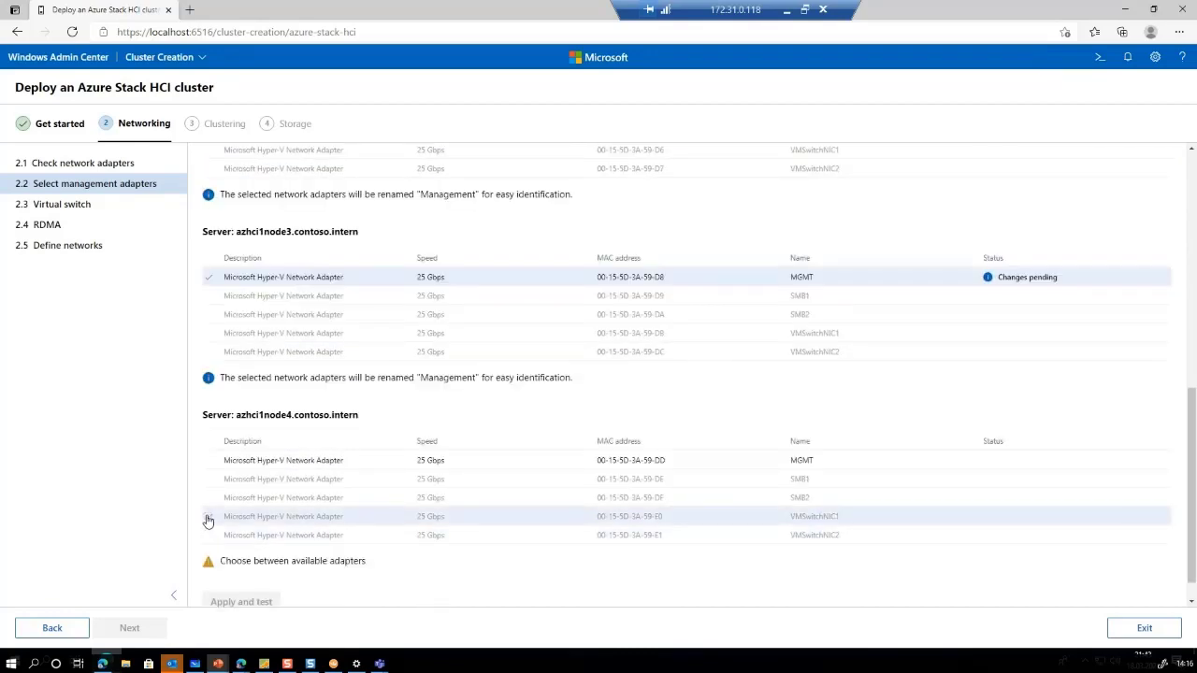
{"action": "left_click", "coordinate": [209, 461]}
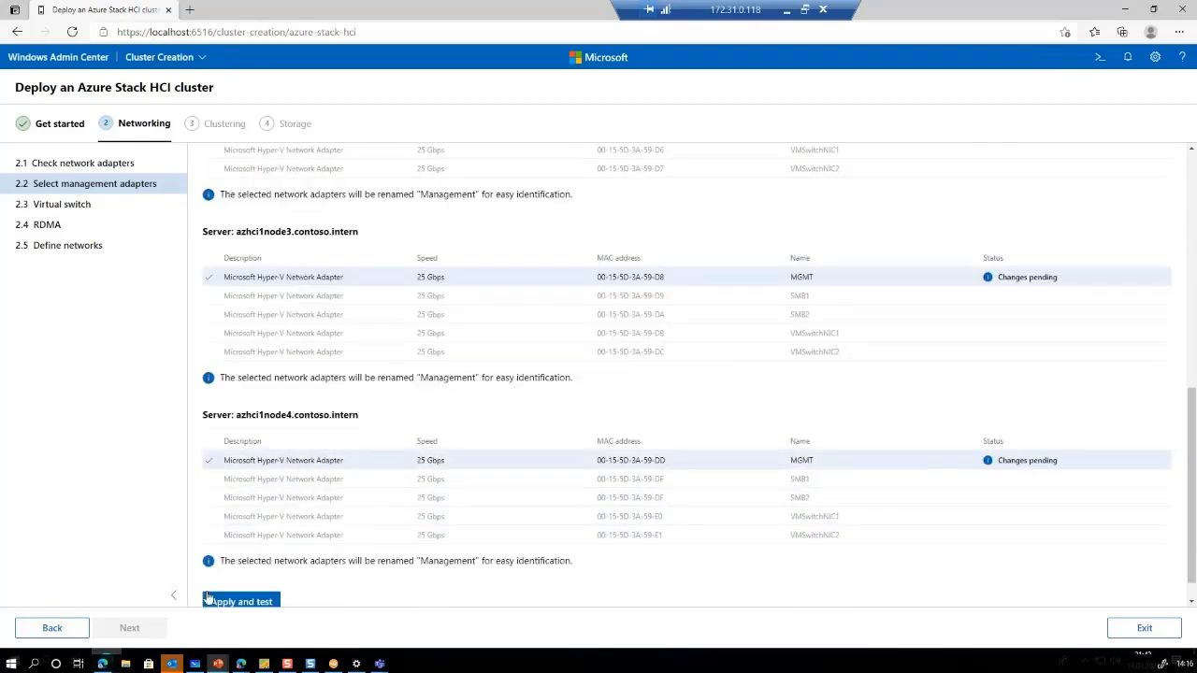
Apply and test the management adapter changes, renaming them Management
{"action": "scroll", "coordinate": [248, 576], "scroll_direction": "down", "scroll_amount": 1}
{"action": "left_click", "coordinate": [243, 571]}
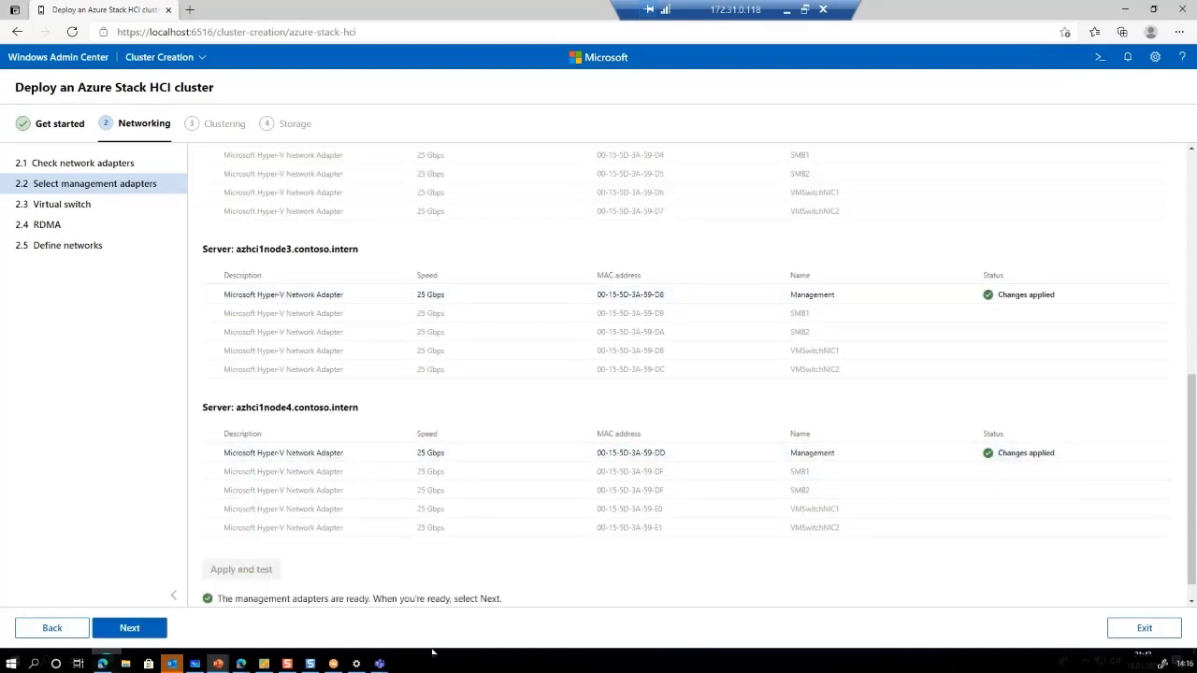
{"action": "left_click", "coordinate": [131, 627]}
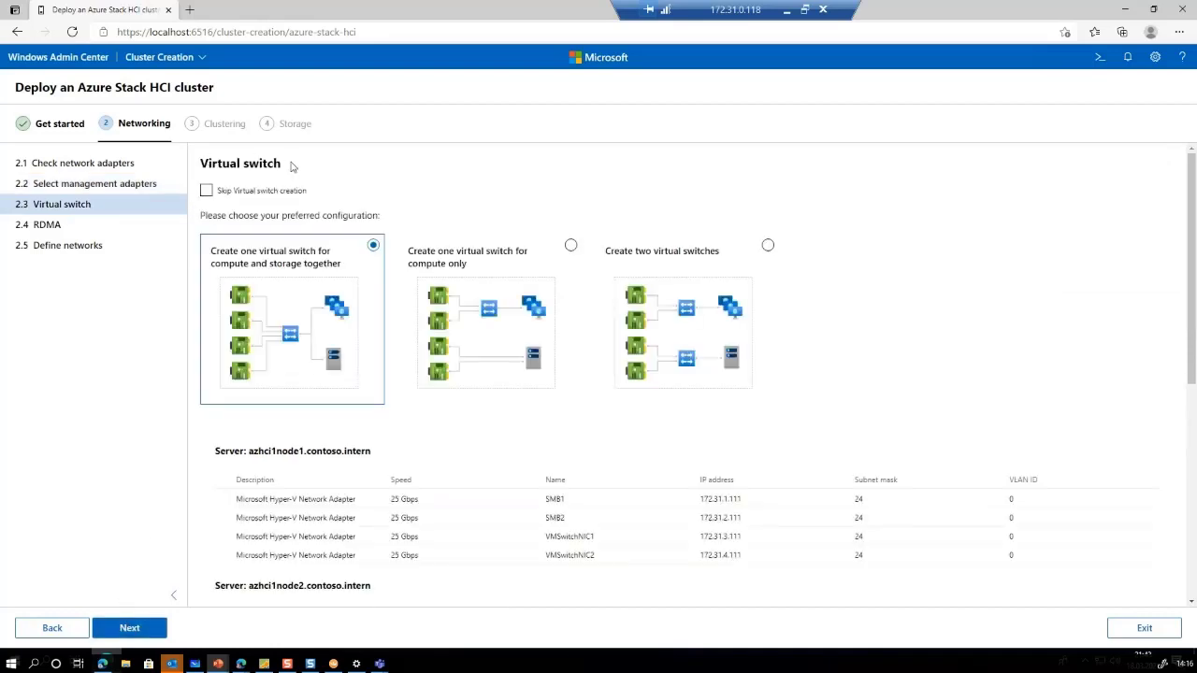
Choose one compute-only virtual switch and team VMSwitchNIC1 and VMSwitchNIC2 on servers 1 and 2
{"action": "left_click", "coordinate": [477, 322]}
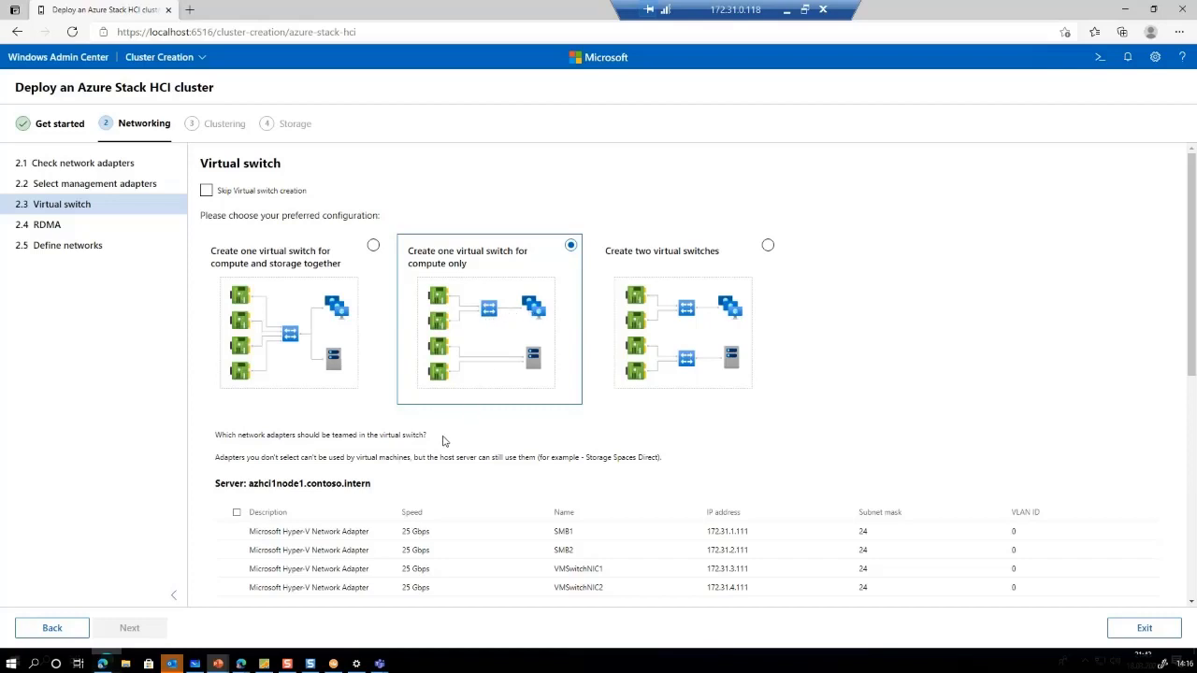
{"action": "scroll", "coordinate": [299, 534], "scroll_direction": "down", "scroll_amount": 2}
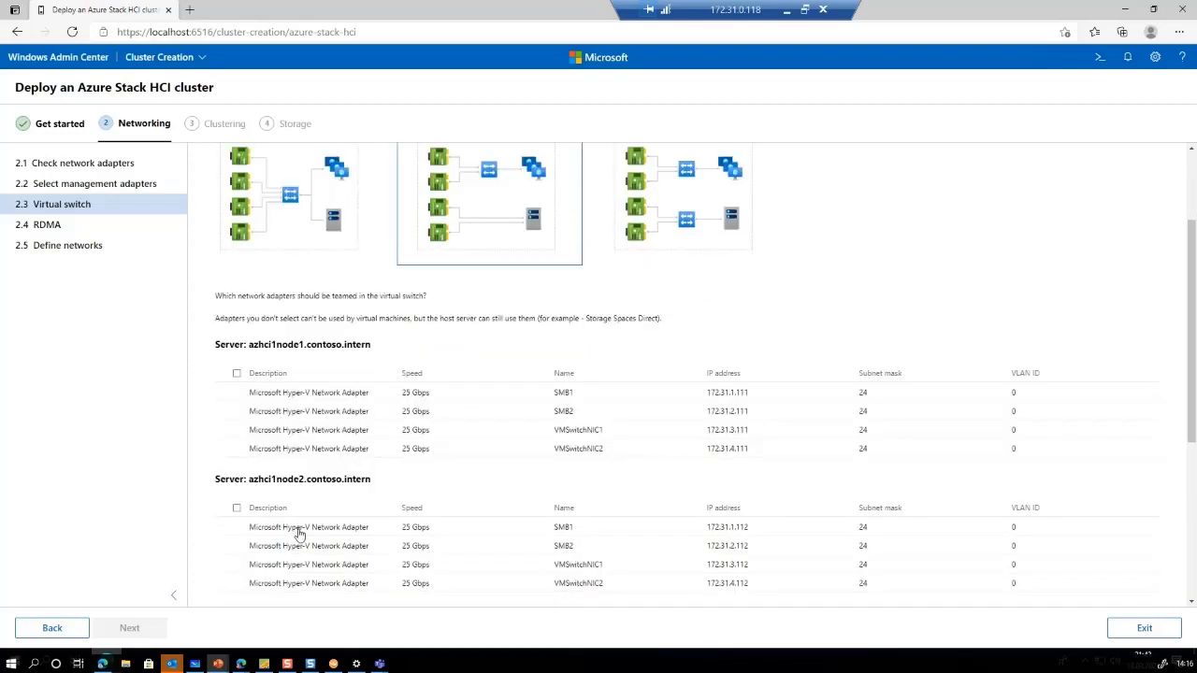
{"action": "left_click", "coordinate": [235, 432]}
{"action": "left_click", "coordinate": [235, 449]}
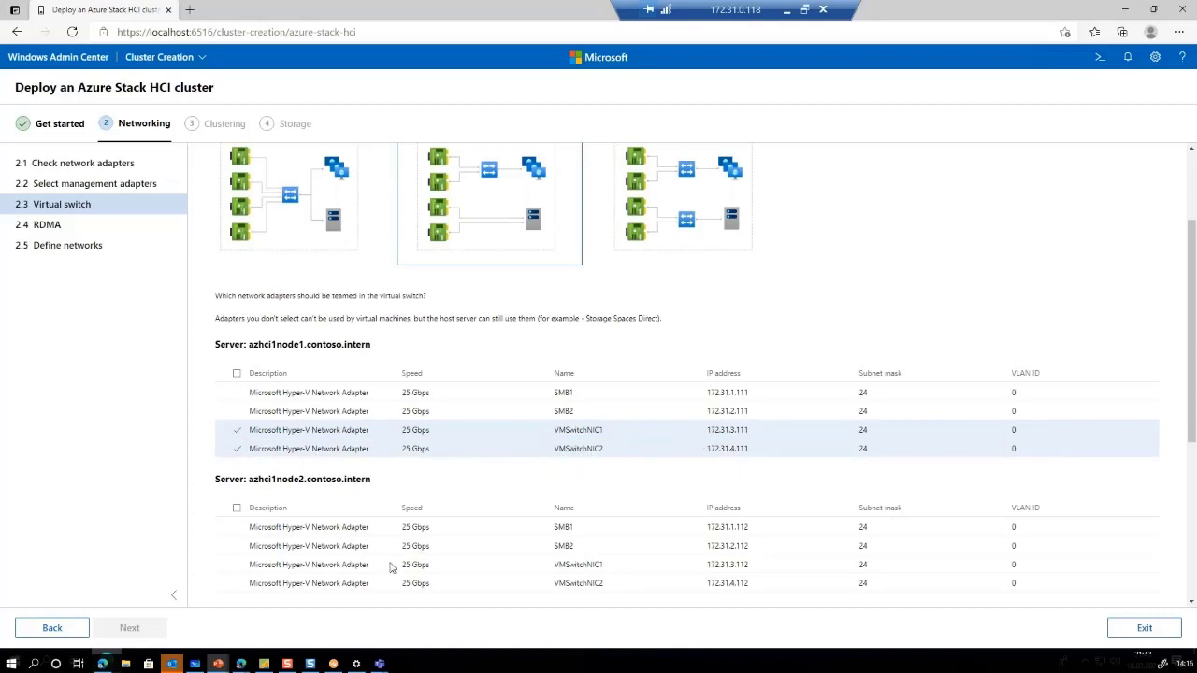
{"action": "scroll", "coordinate": [258, 567], "scroll_direction": "down", "scroll_amount": 1}
{"action": "left_click", "coordinate": [236, 495]}
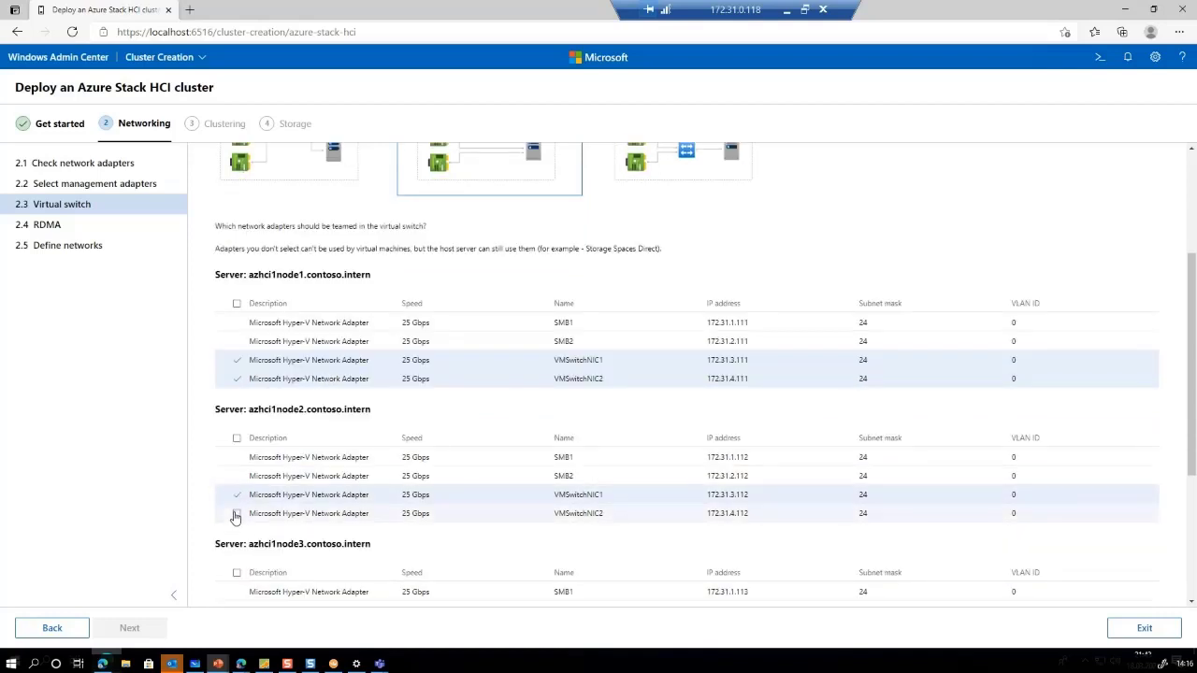
{"action": "left_click", "coordinate": [235, 513]}
Team VMSwitchNIC1 and VMSwitchNIC2 into the switch on servers 3 and 4 as well
{"action": "scroll", "coordinate": [236, 519], "scroll_direction": "down", "scroll_amount": 2}
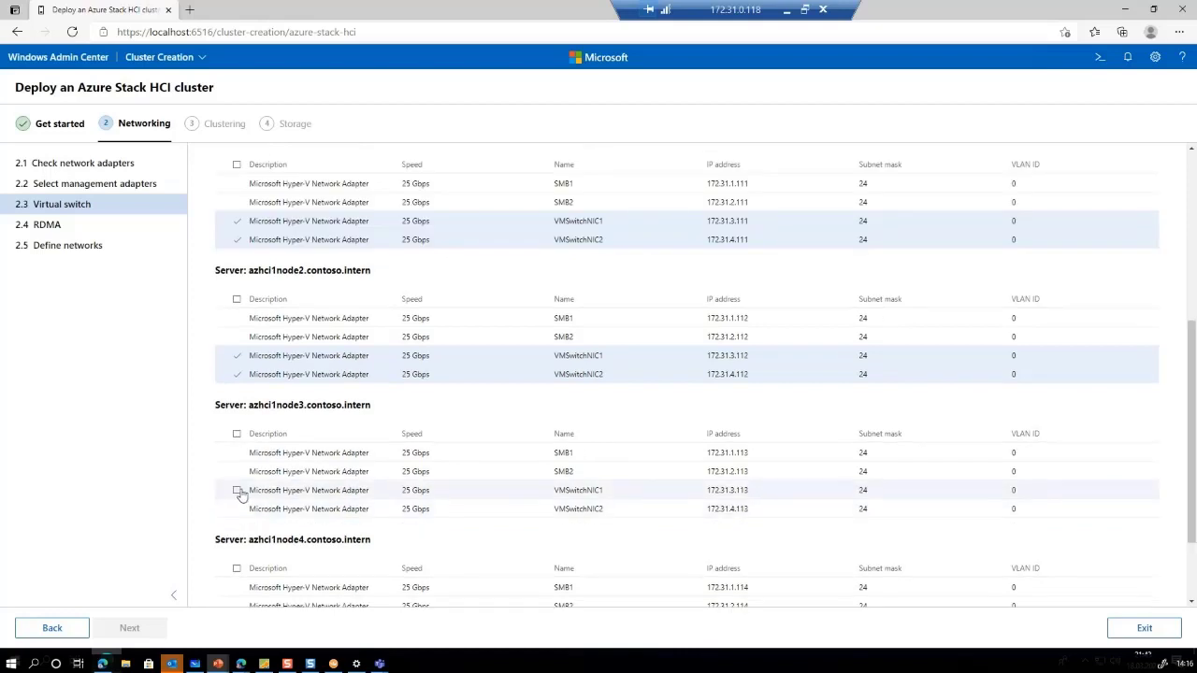
{"action": "left_click", "coordinate": [236, 491]}
{"action": "left_click", "coordinate": [237, 508]}
{"action": "scroll", "coordinate": [237, 514], "scroll_direction": "down", "scroll_amount": 2}
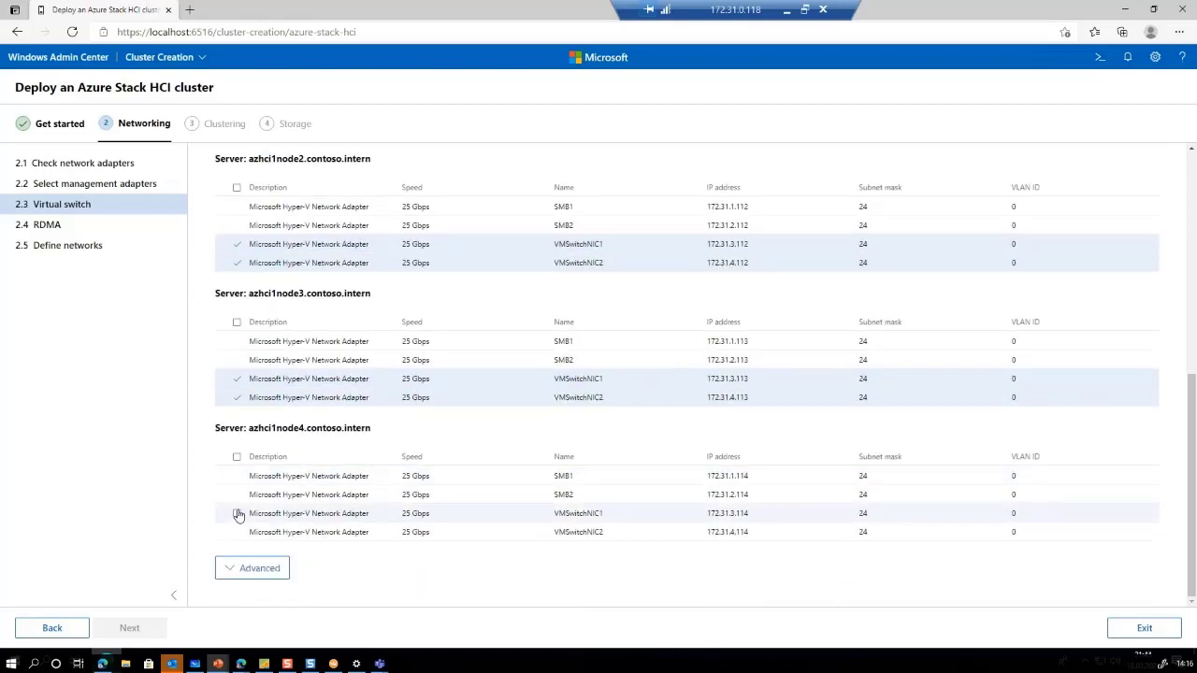
{"action": "left_click", "coordinate": [236, 515]}
{"action": "left_click", "coordinate": [236, 532]}
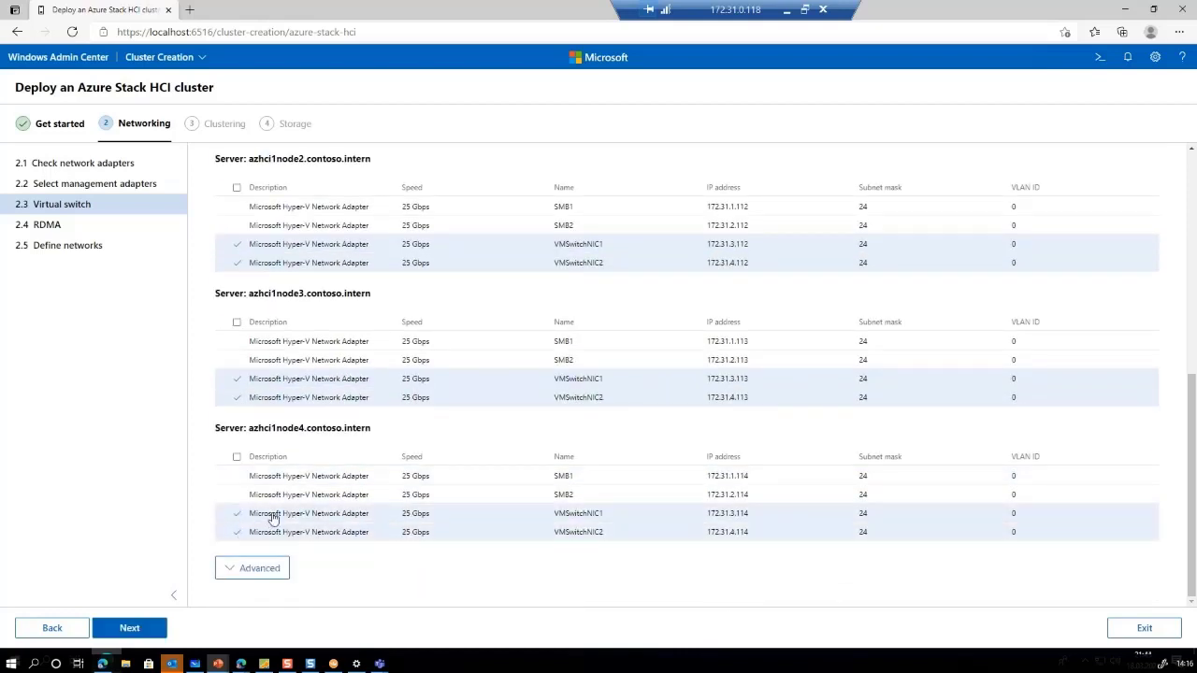
{"action": "left_click", "coordinate": [155, 632]}
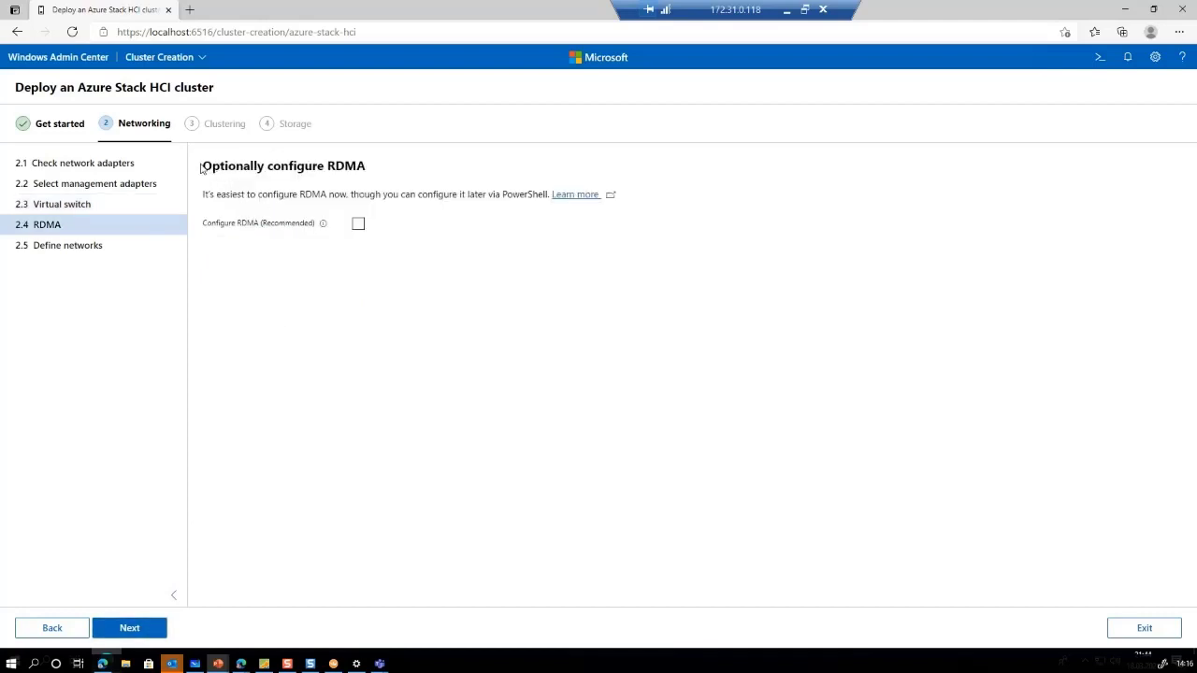
Leave RDMA unconfigured and review the Define networks page's static 172.31.x addresses
{"action": "left_click_drag", "start_coordinate": [203, 166], "coordinate": [238, 167]}
{"action": "left_click_drag", "start_coordinate": [337, 166], "coordinate": [392, 174]}
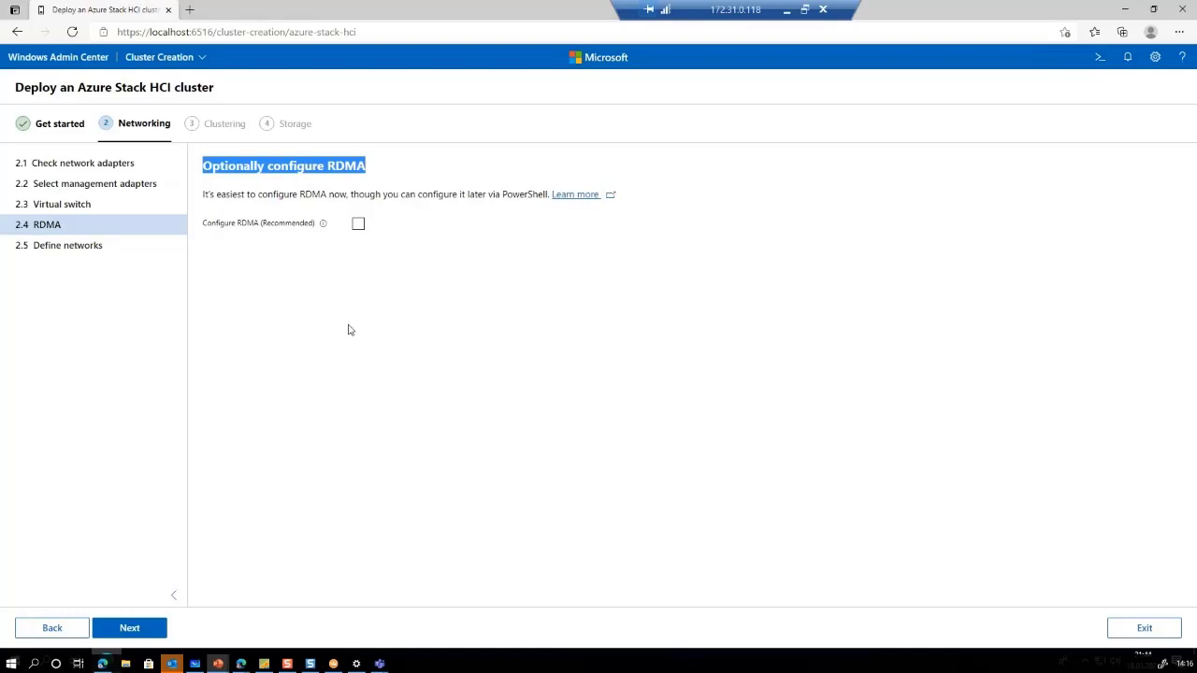
{"action": "left_click", "coordinate": [130, 630]}
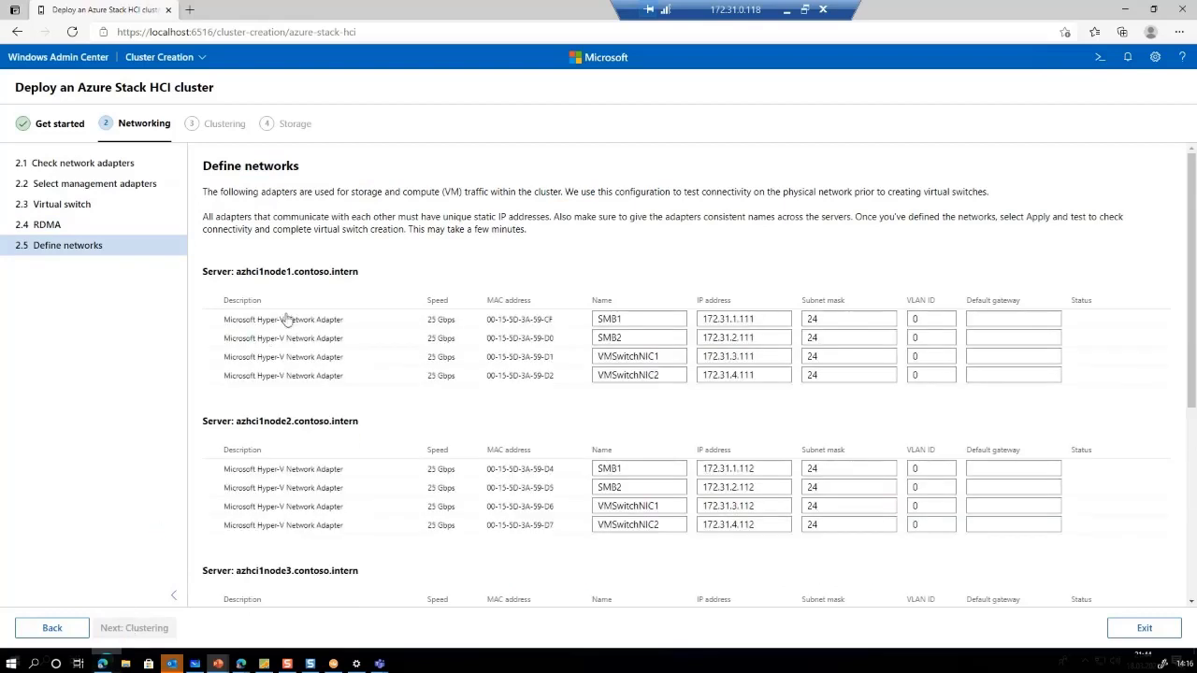
{"action": "left_click_drag", "start_coordinate": [202, 169], "coordinate": [315, 176]}
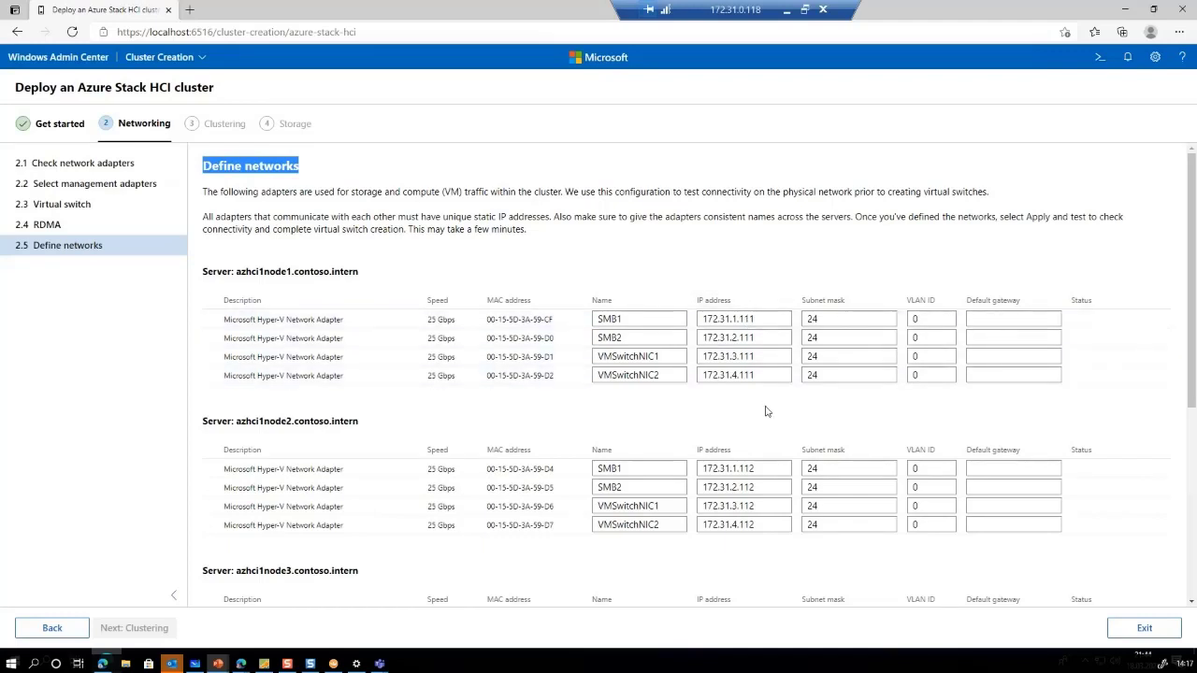
{"action": "scroll", "coordinate": [746, 330], "scroll_direction": "down", "scroll_amount": 1}
{"action": "scroll", "coordinate": [375, 280], "scroll_direction": "down", "scroll_amount": 4}
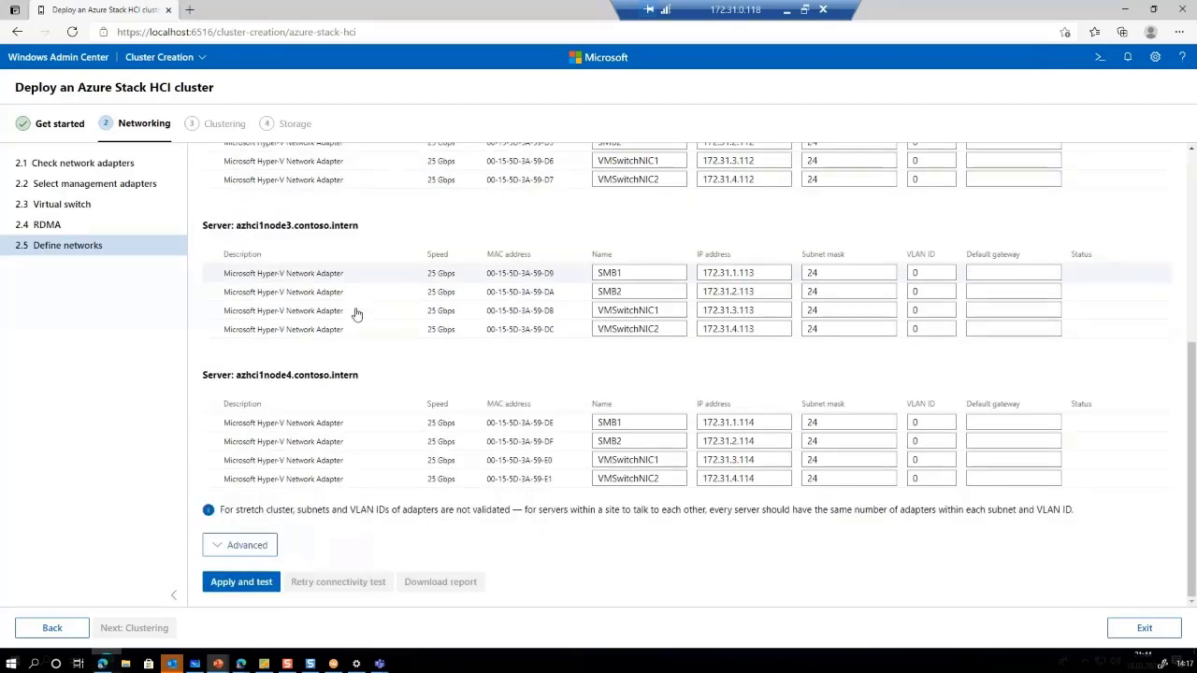
Apply and test the adapter networks with CredSSP allowed until all four nodes pass
{"action": "left_click", "coordinate": [245, 582]}
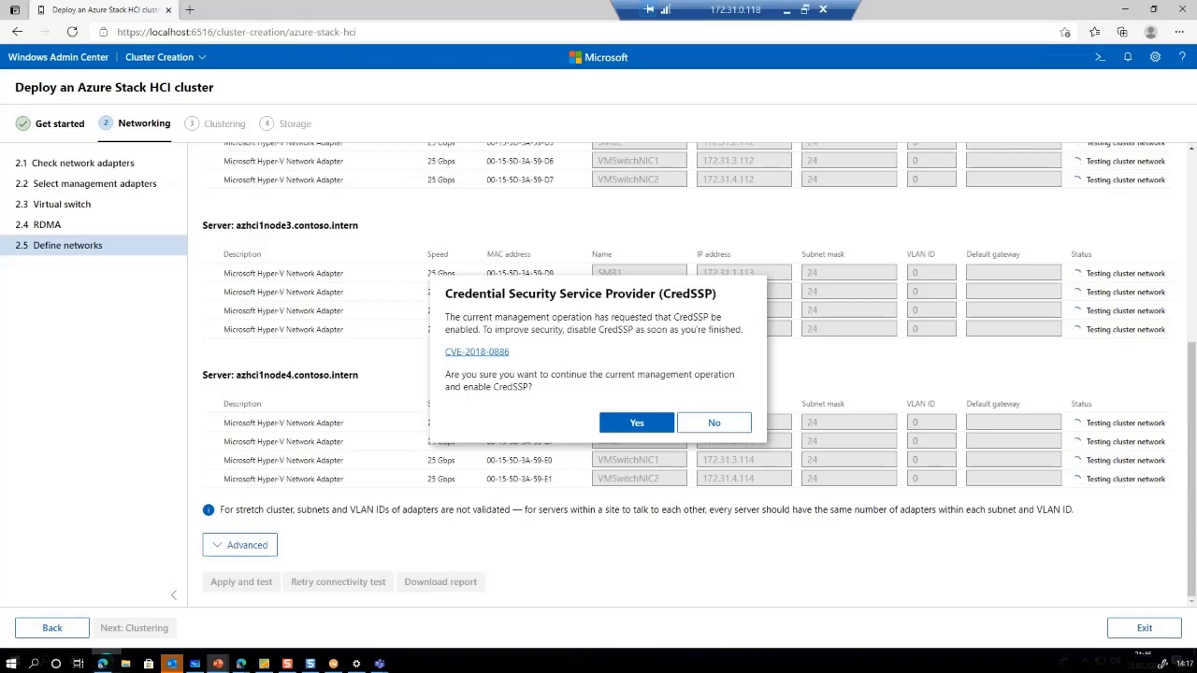
{"action": "left_click", "coordinate": [636, 424]}
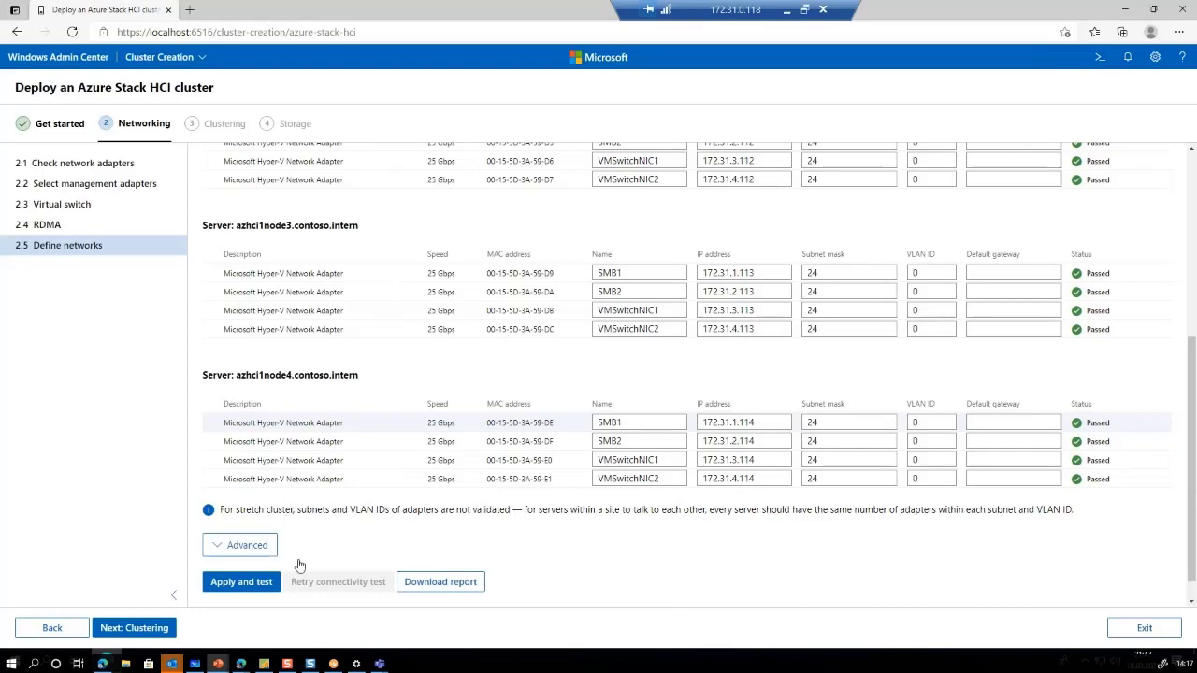
{"action": "left_click", "coordinate": [140, 631]}
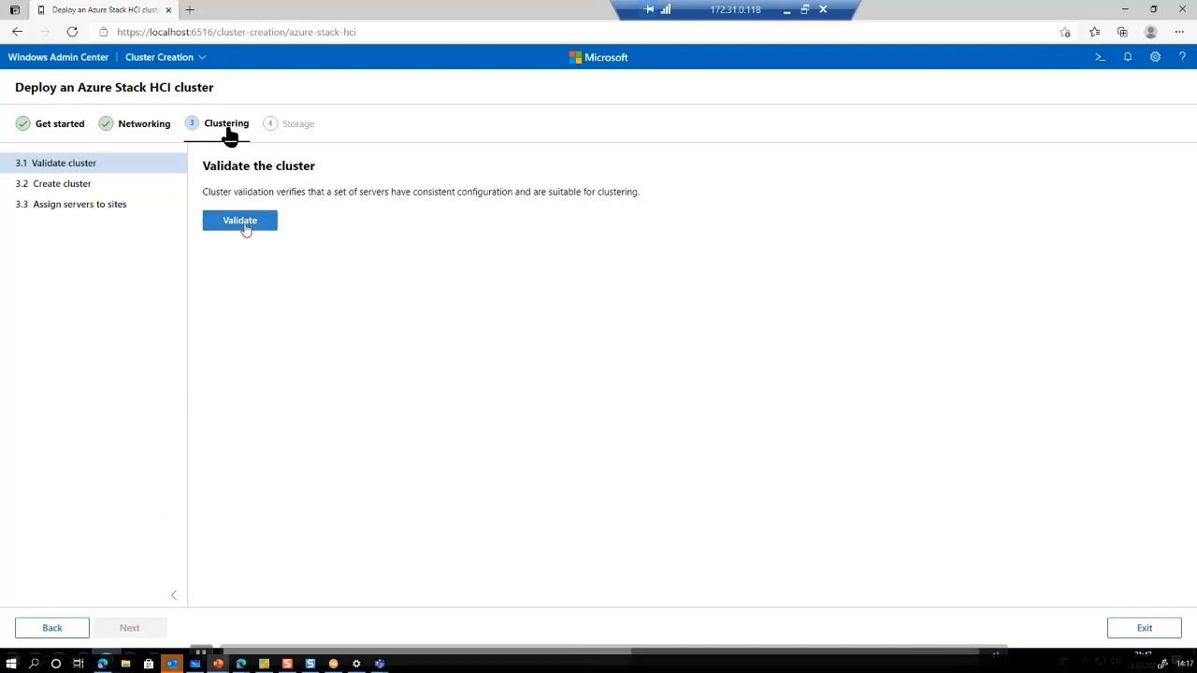
Validate the cluster and download the validation report
{"action": "left_click", "coordinate": [245, 227]}
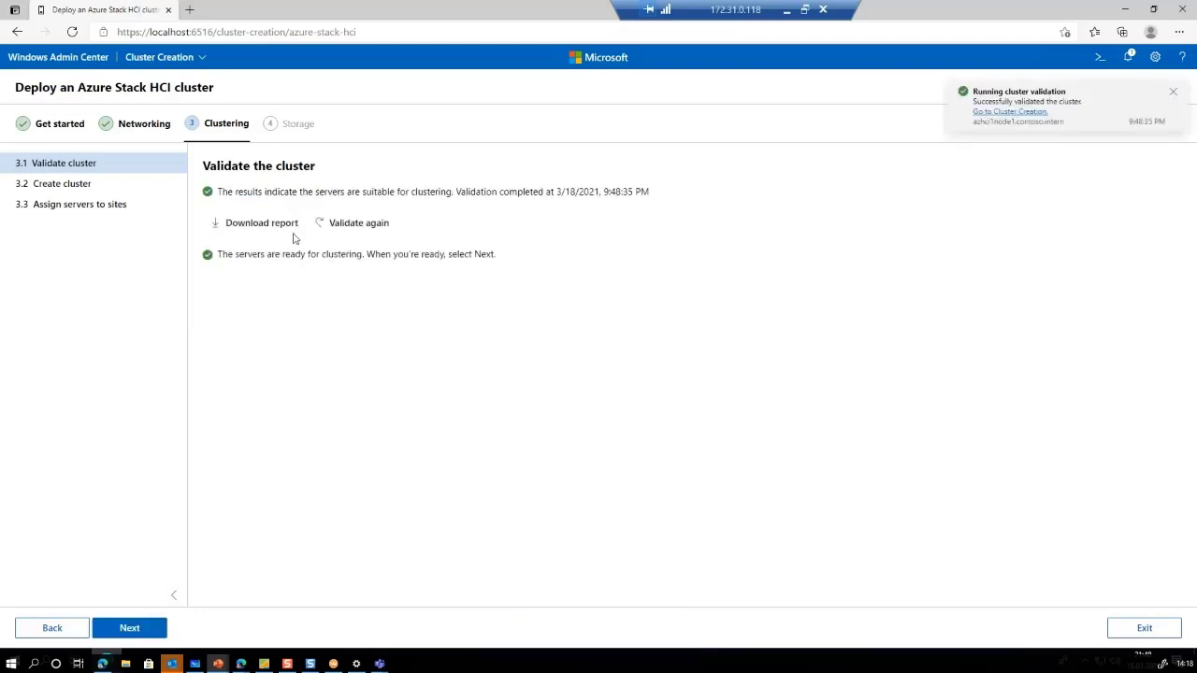
{"action": "left_click", "coordinate": [238, 226]}
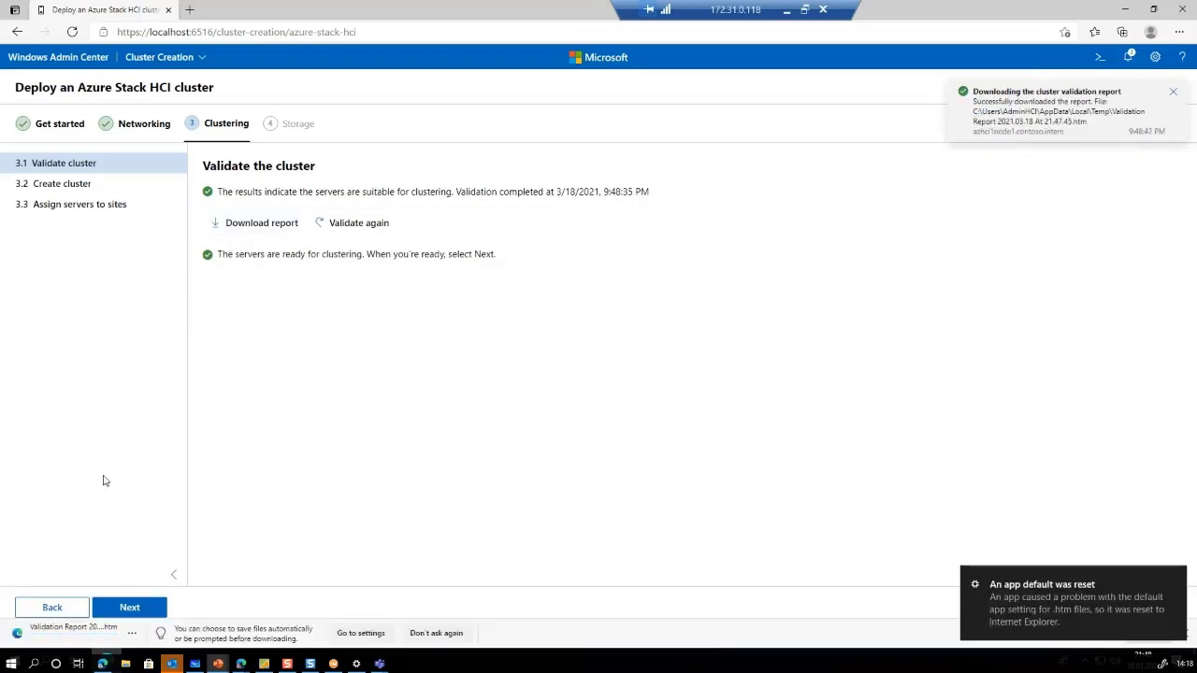
{"action": "left_click", "coordinate": [132, 634]}
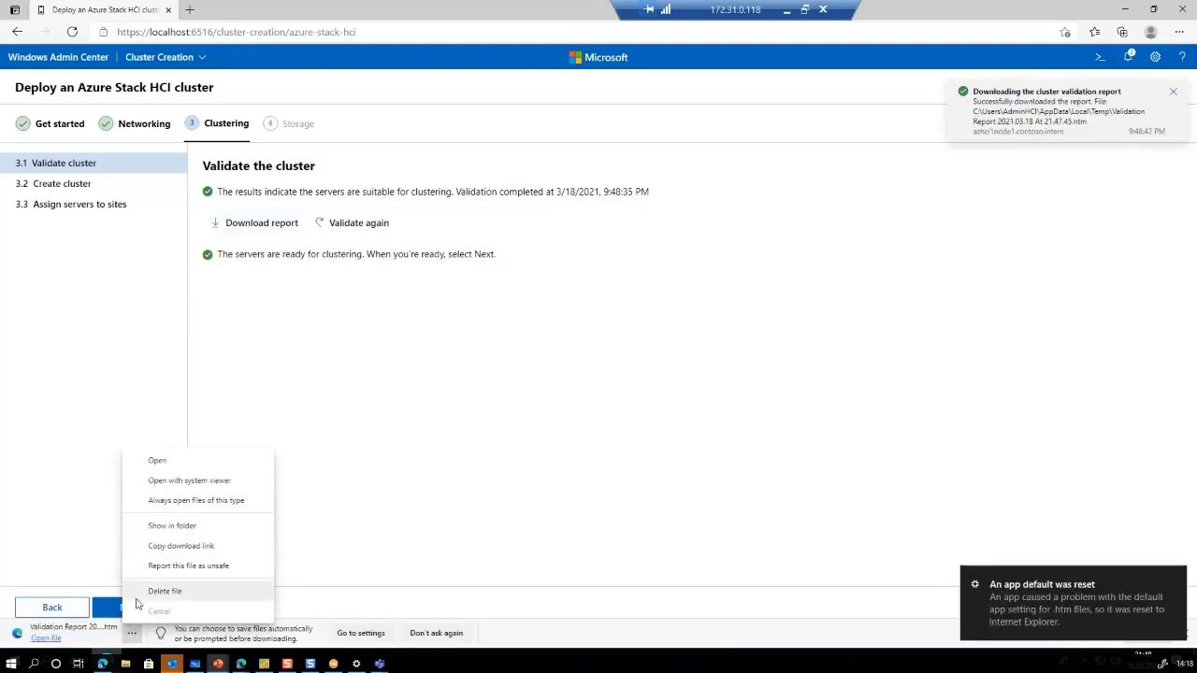
{"action": "left_click", "coordinate": [49, 639]}
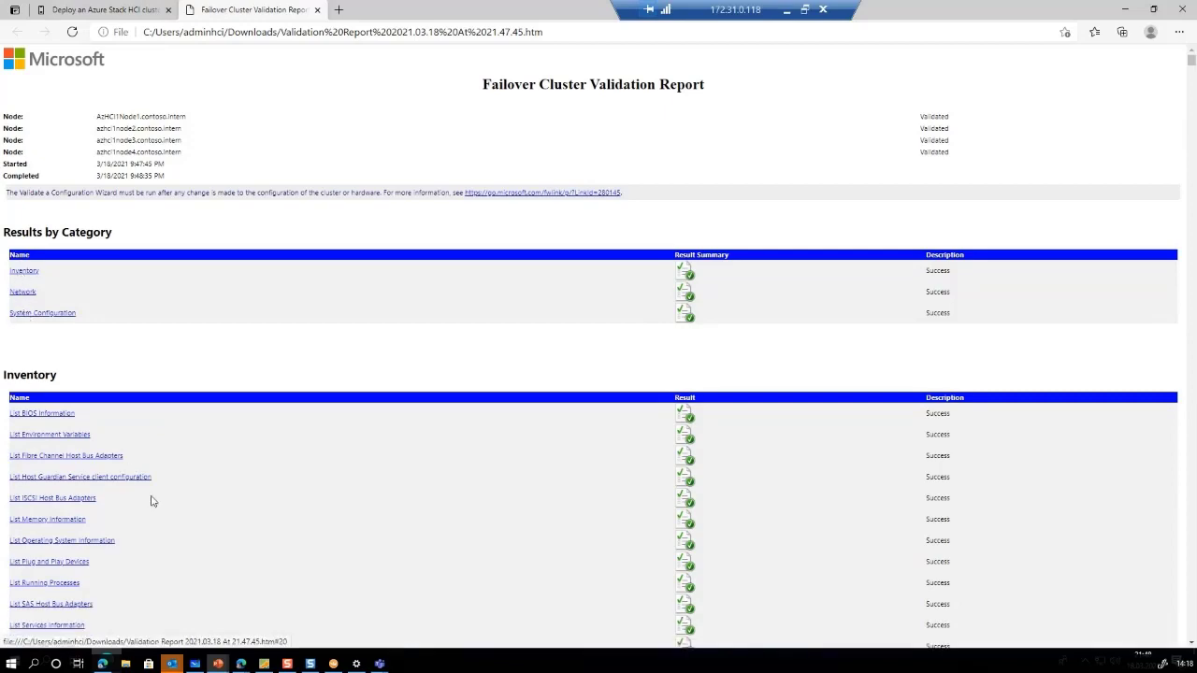
{"action": "scroll", "coordinate": [303, 542], "scroll_direction": "down", "scroll_amount": 12}
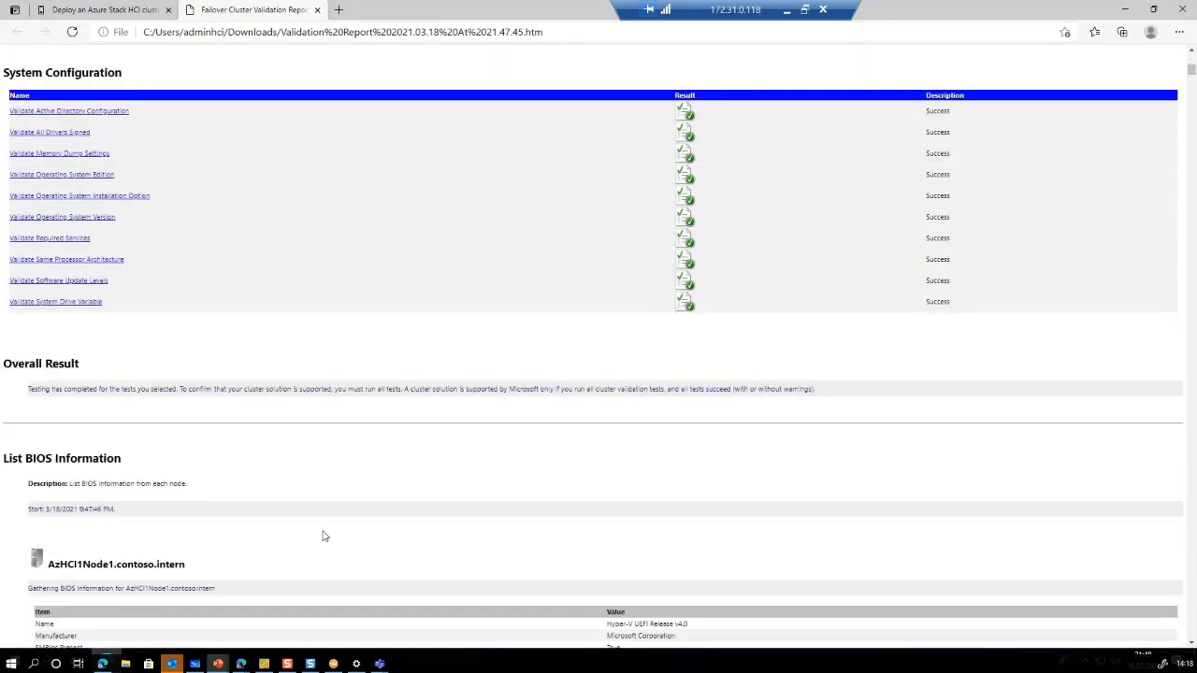
{"action": "scroll", "coordinate": [325, 534], "scroll_direction": "up", "scroll_amount": 10}
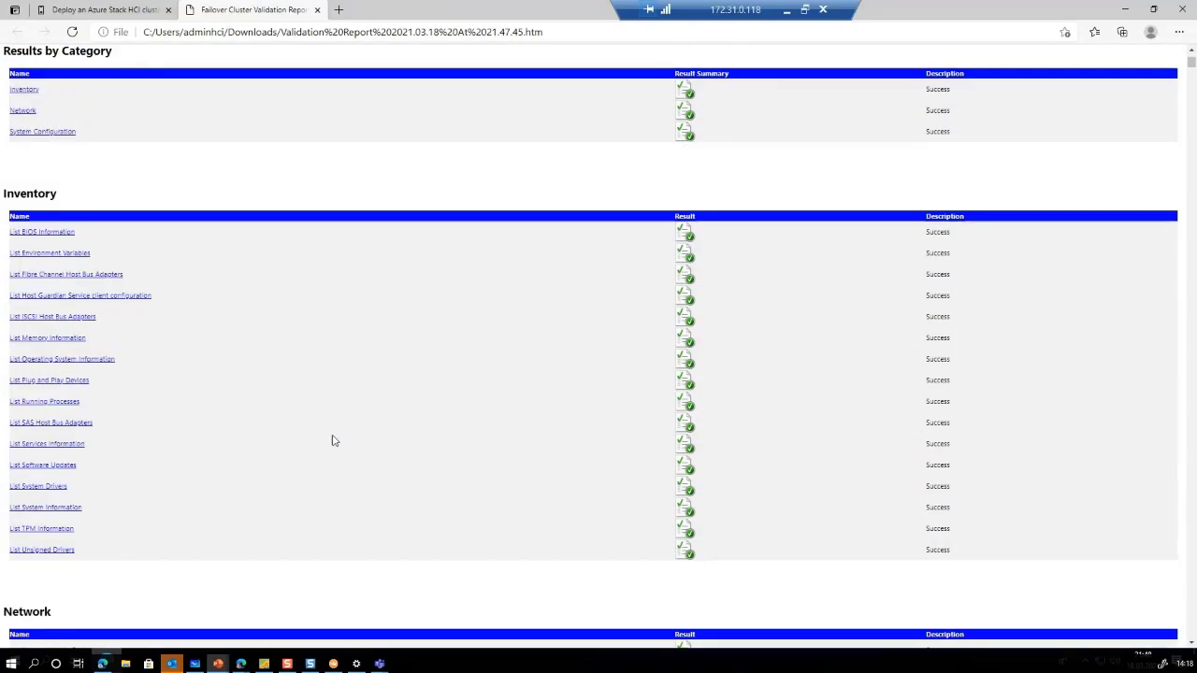
{"action": "scroll", "coordinate": [334, 441], "scroll_direction": "up", "scroll_amount": 2}
Create cluster AzHCI1Cluster at IP 172.31.0.110 with 'Add all eligible storage' unchecked
{"action": "left_click", "coordinate": [318, 11]}
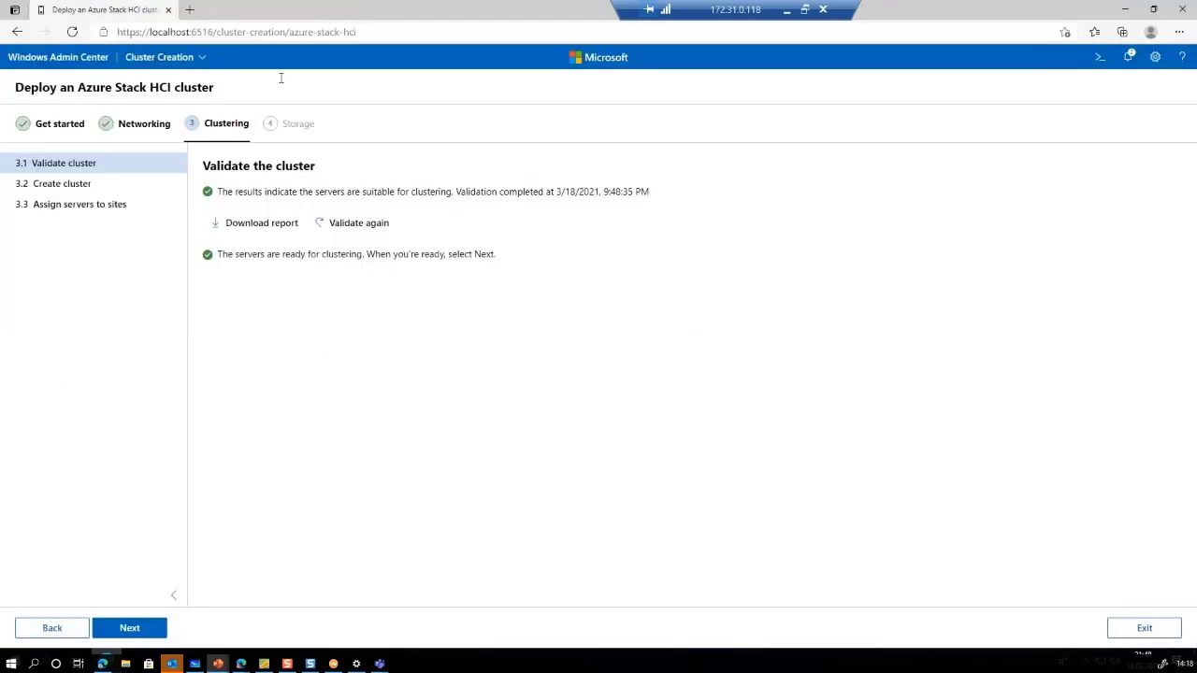
{"action": "left_click", "coordinate": [129, 629]}
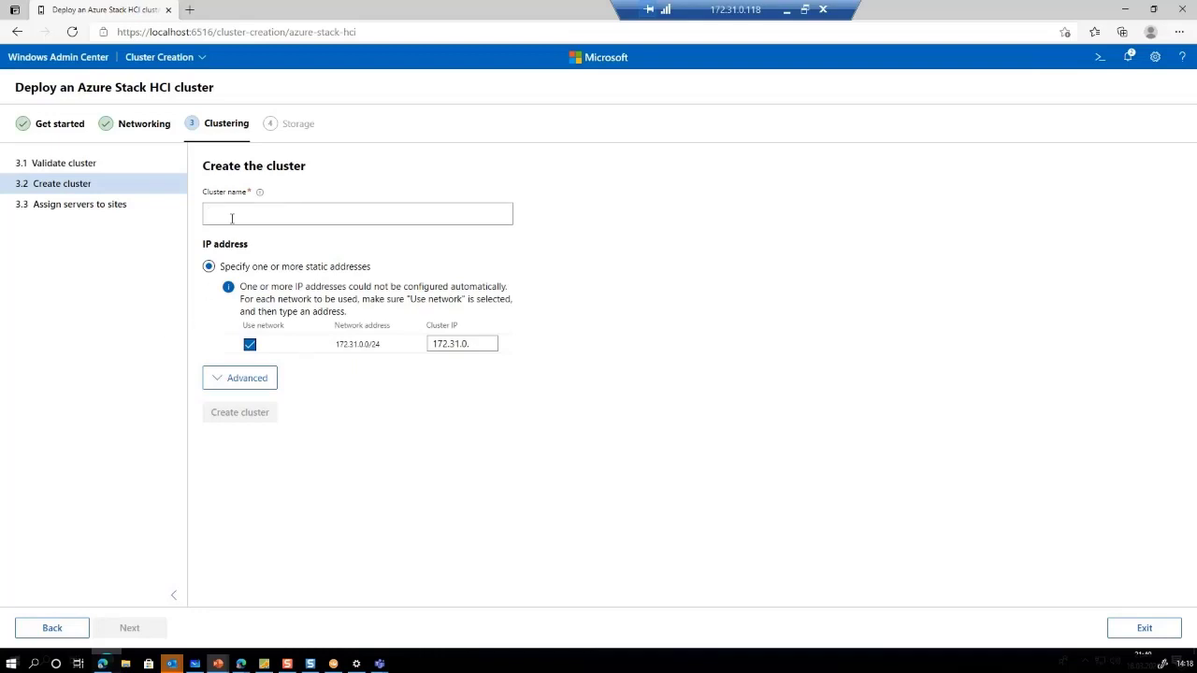
{"action": "type", "text": "AzHCI"}
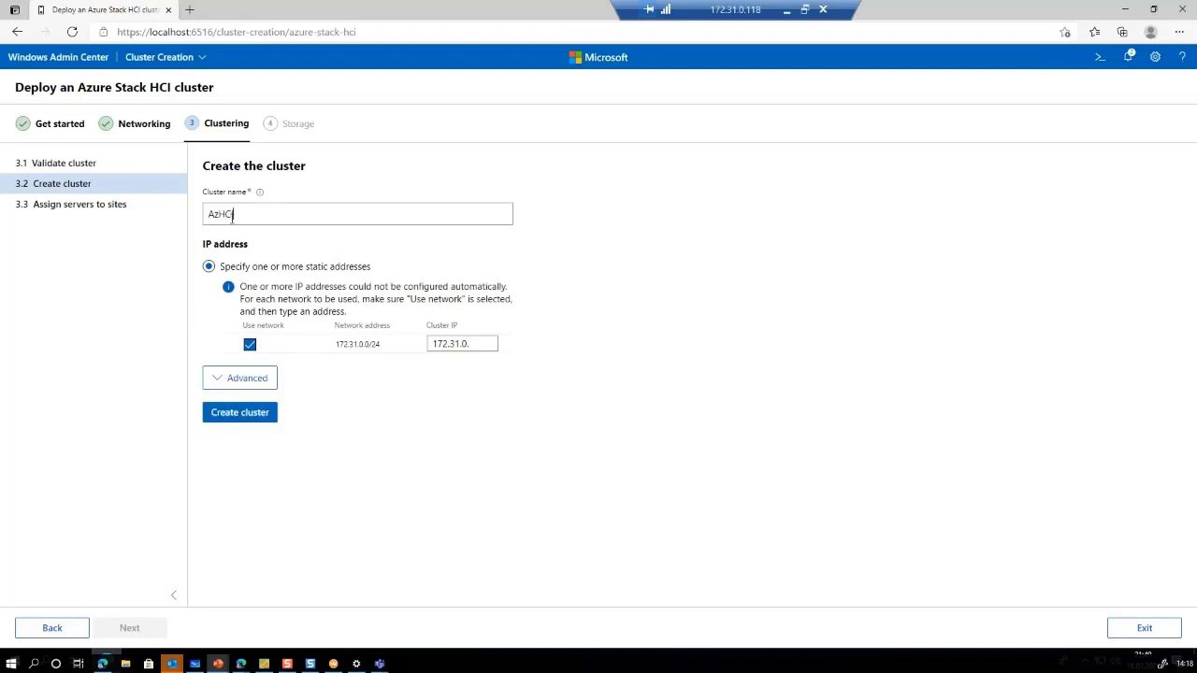
{"action": "type", "text": "Cluster"}
{"action": "key", "text": "Tab"}
{"action": "left_click", "coordinate": [487, 346]}
{"action": "type", "text": "110"}
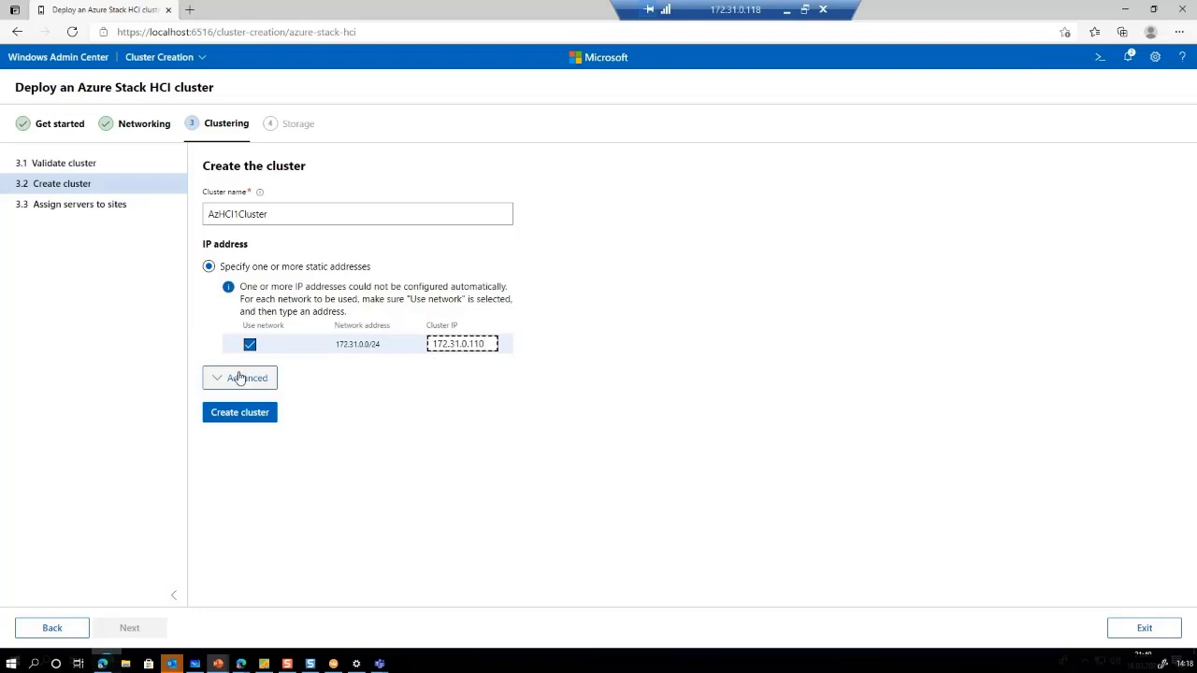
{"action": "left_click", "coordinate": [242, 378]}
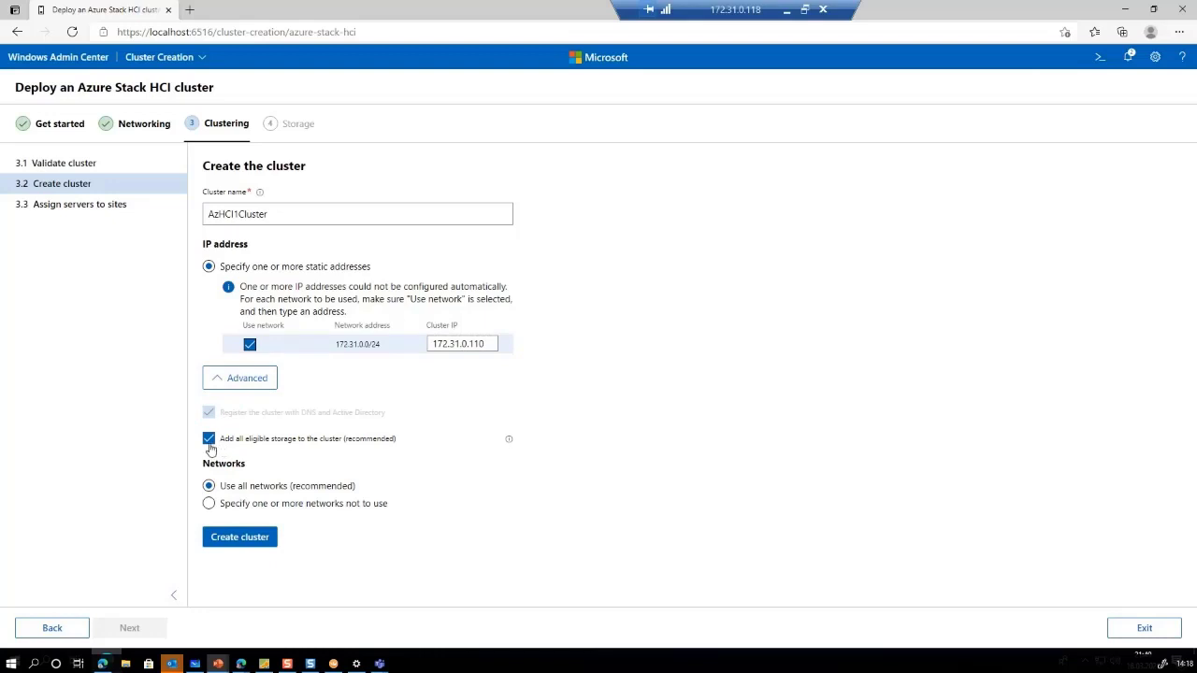
{"action": "left_click", "coordinate": [209, 440]}
{"action": "left_click", "coordinate": [231, 542]}
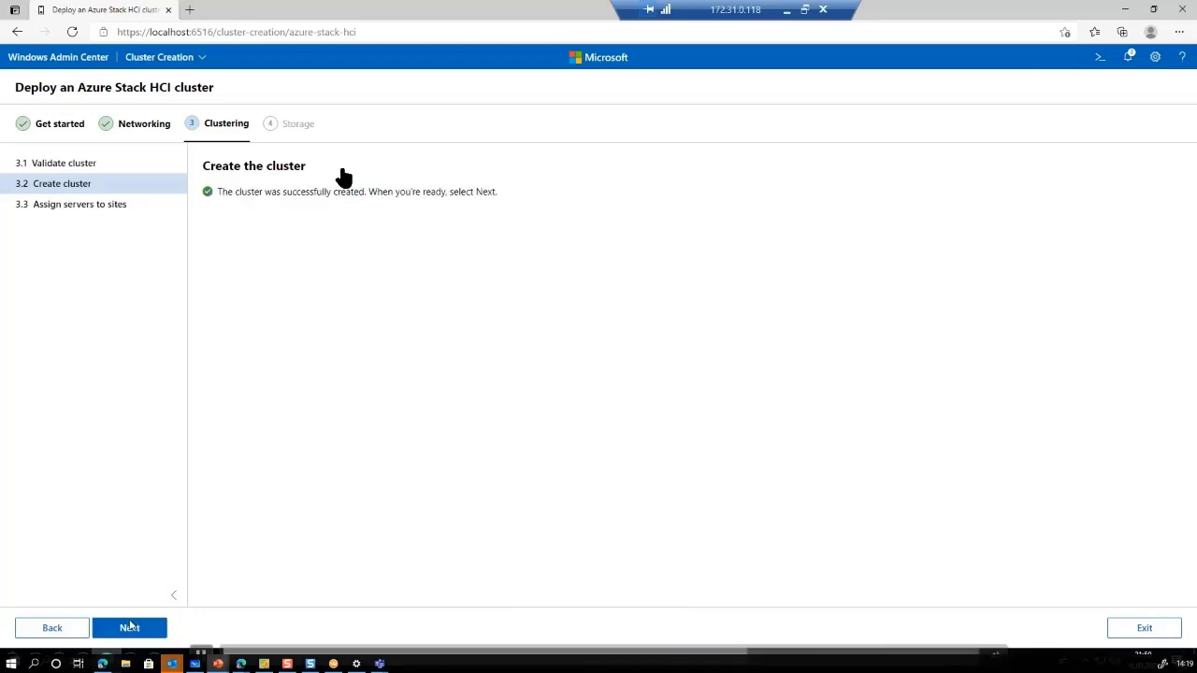
Name the two cluster sites East and West
{"action": "left_click", "coordinate": [127, 631]}
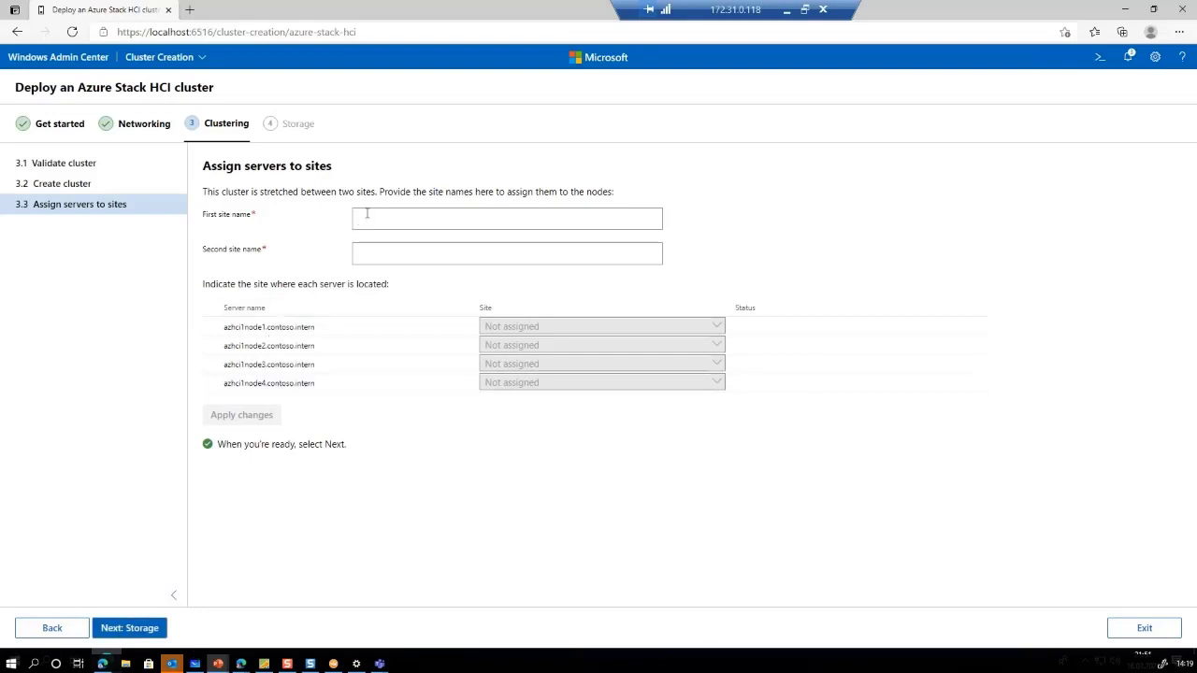
{"action": "left_click", "coordinate": [366, 213]}
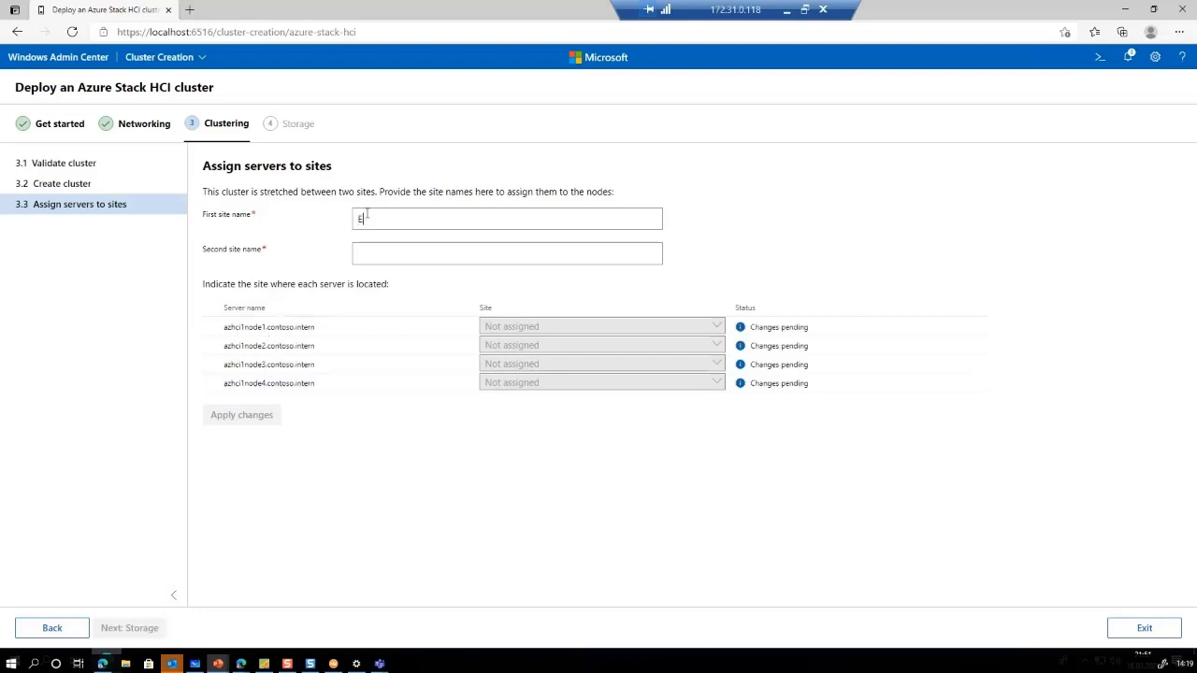
{"action": "type", "text": "East"}
{"action": "key", "text": "Tab"}
{"action": "type", "text": "West"}
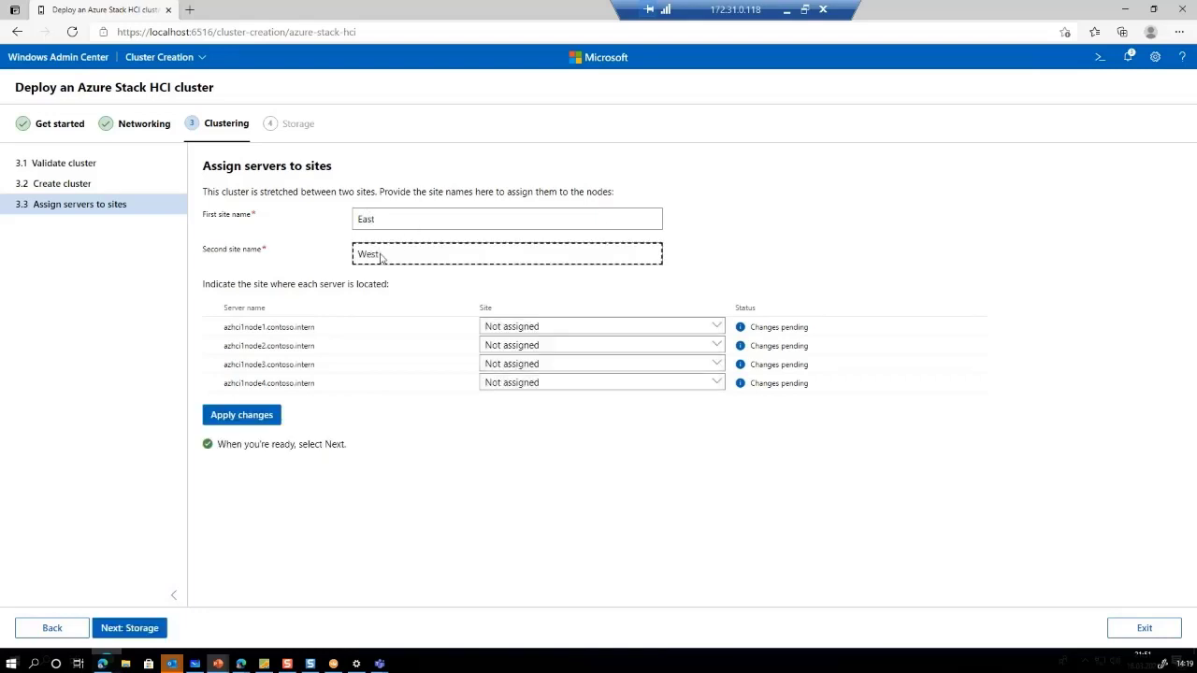
Assign node1 and node2 to East, node3 and node4 to West, and apply
{"action": "left_click", "coordinate": [574, 326]}
{"action": "left_click", "coordinate": [497, 370]}
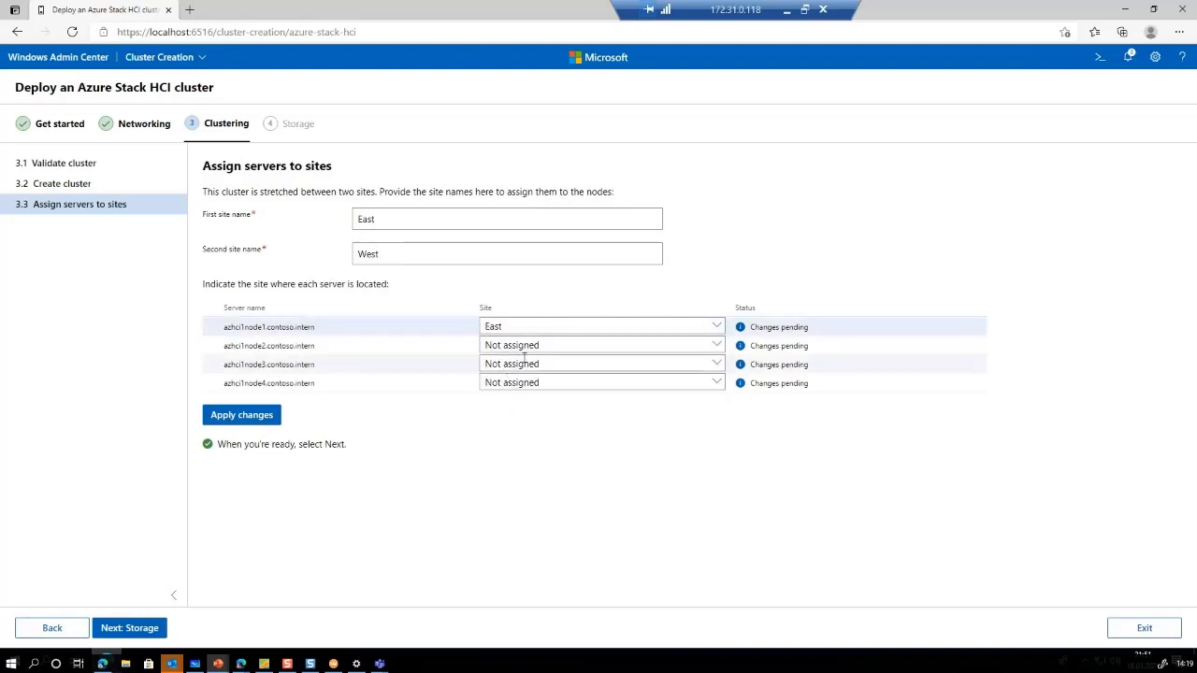
{"action": "left_click", "coordinate": [540, 345]}
{"action": "left_click", "coordinate": [514, 389]}
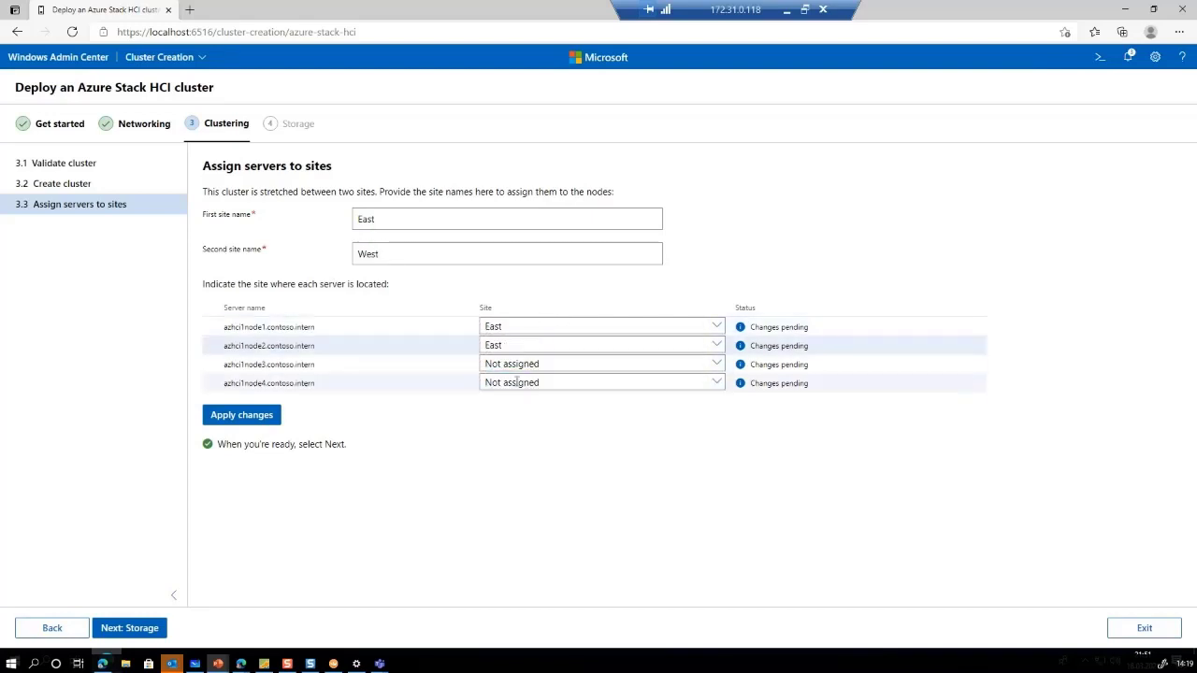
{"action": "left_click", "coordinate": [526, 364]}
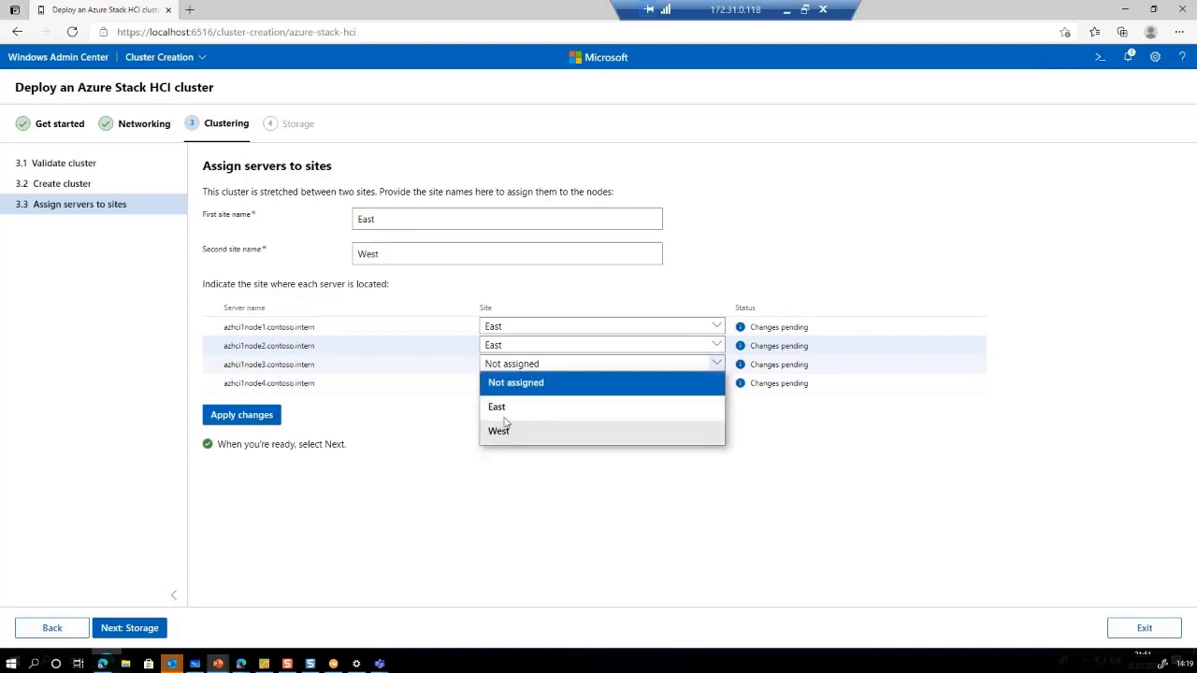
{"action": "left_click", "coordinate": [500, 433]}
{"action": "left_click", "coordinate": [516, 382]}
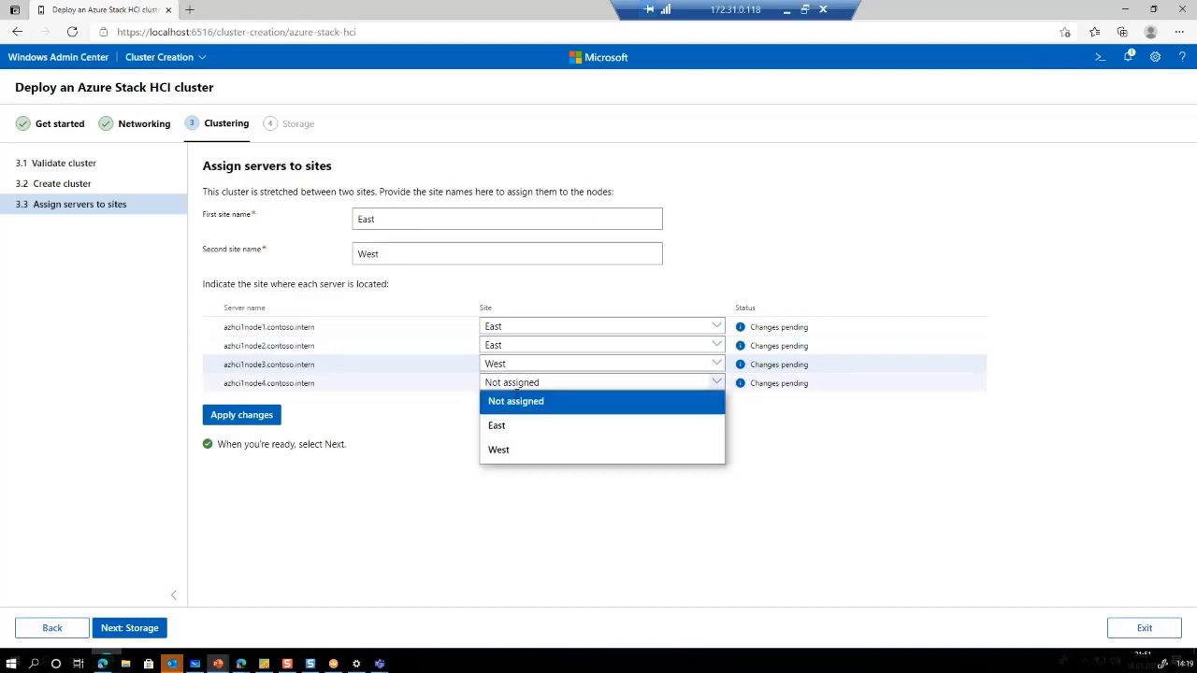
{"action": "left_click", "coordinate": [499, 450]}
{"action": "left_click", "coordinate": [238, 415]}
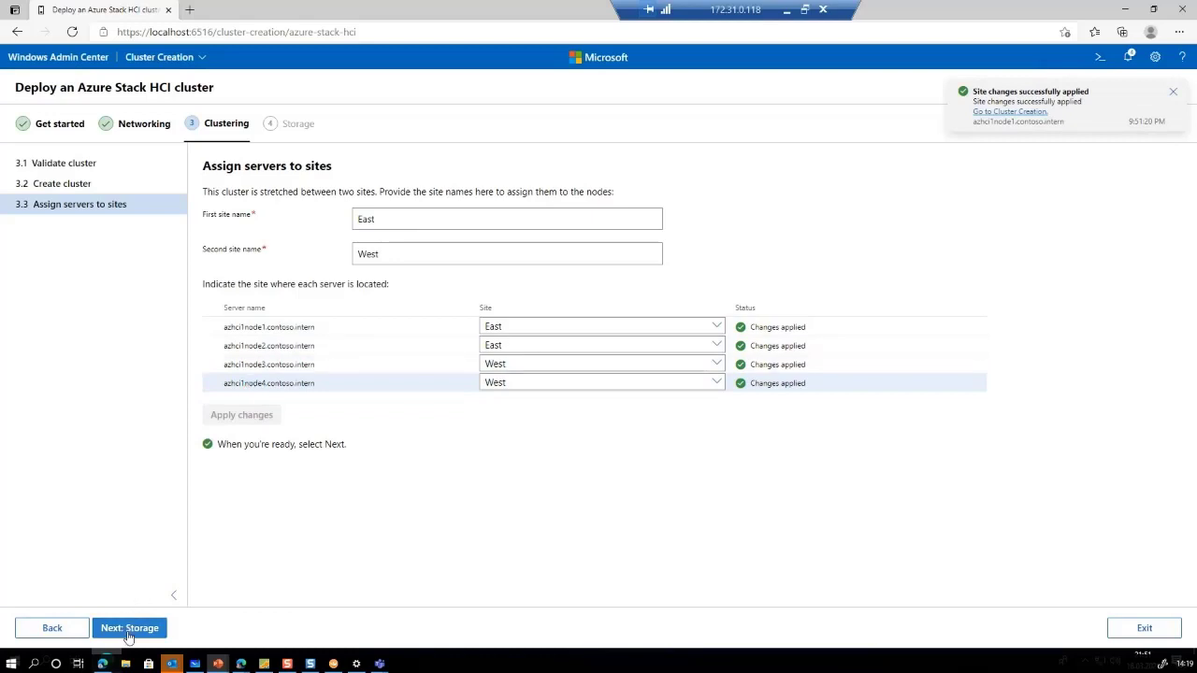
{"action": "left_click", "coordinate": [129, 628]}
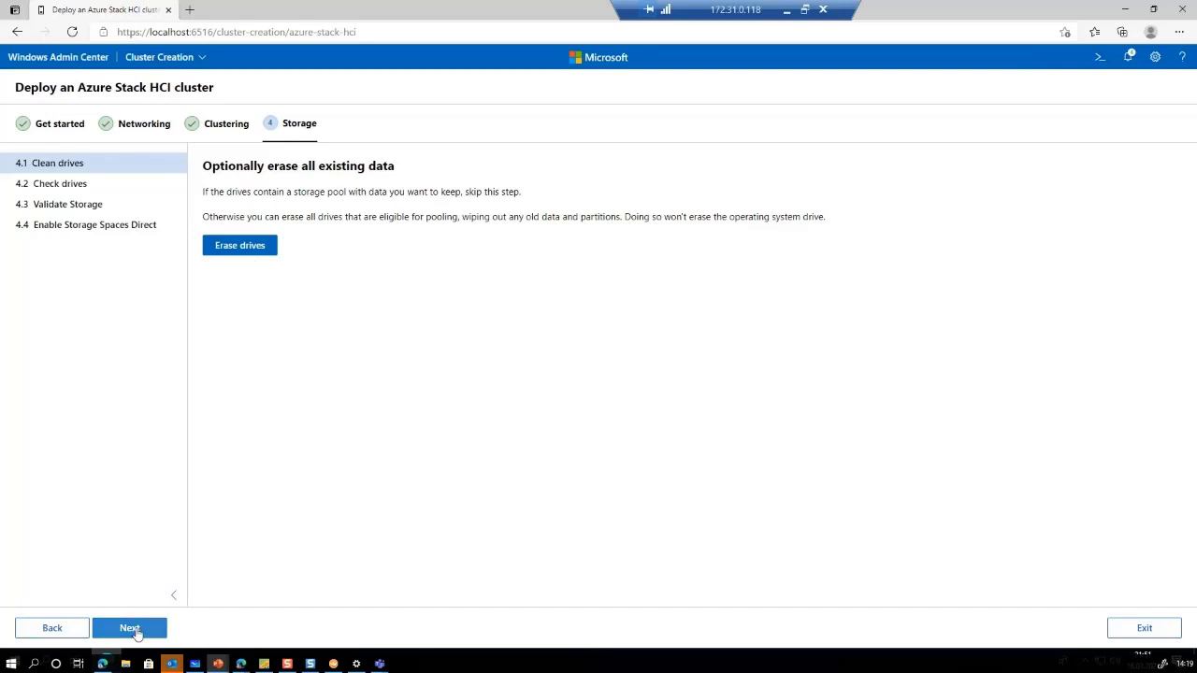
Skip drive cleaning, inspect azhci1node1's Unspecified drives, and run storage validation
{"action": "left_click", "coordinate": [135, 633]}
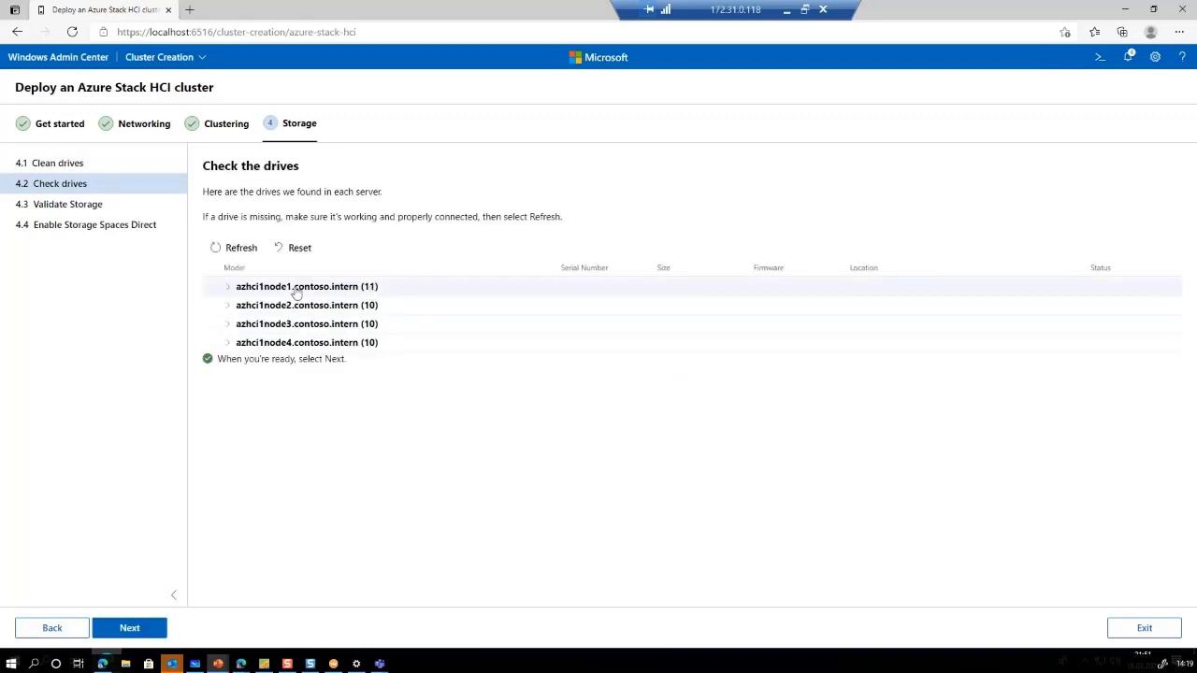
{"action": "left_click", "coordinate": [230, 289]}
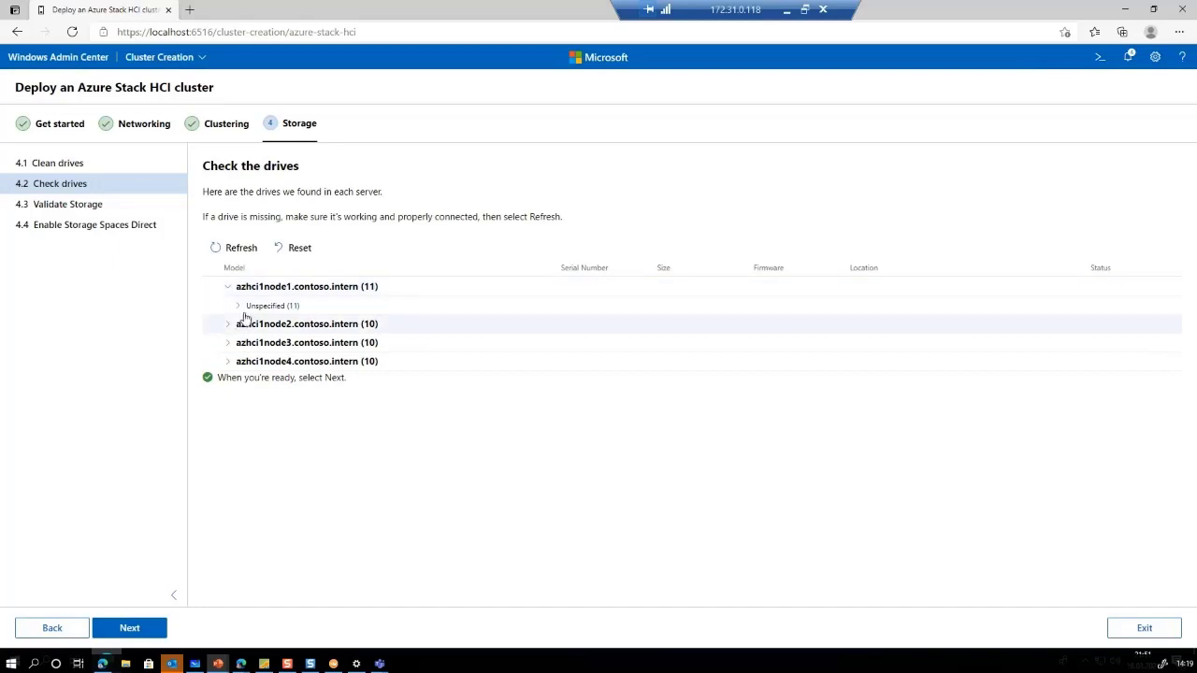
{"action": "left_click", "coordinate": [240, 307]}
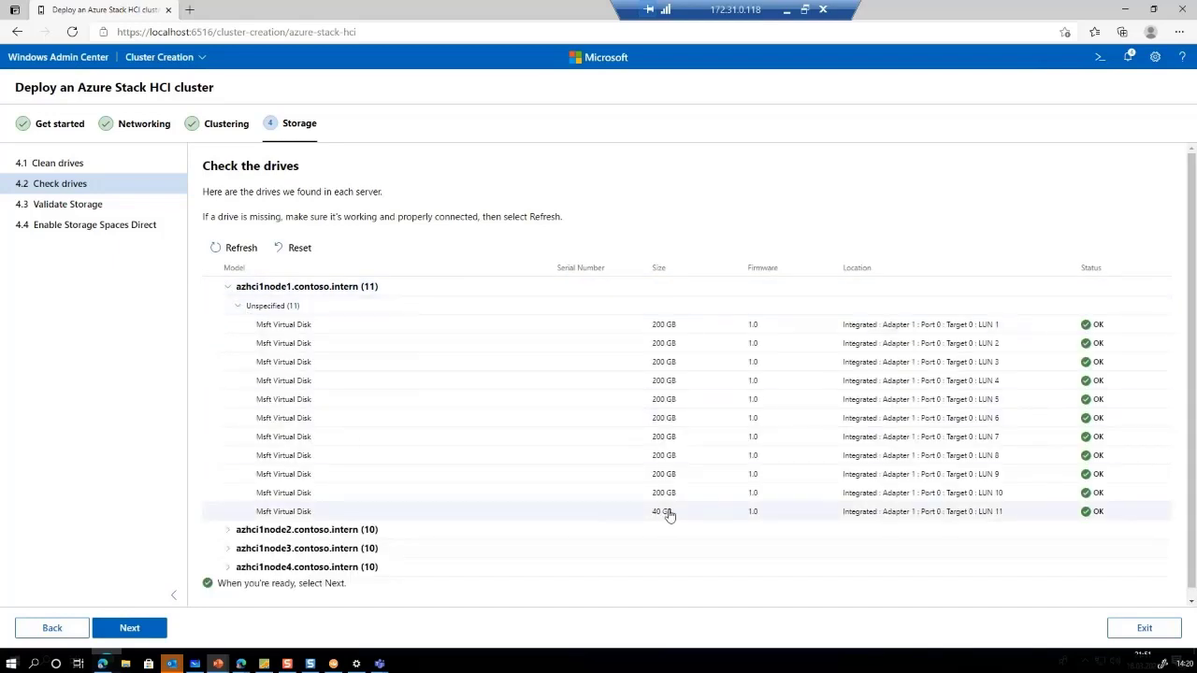
{"action": "left_click", "coordinate": [137, 630]}
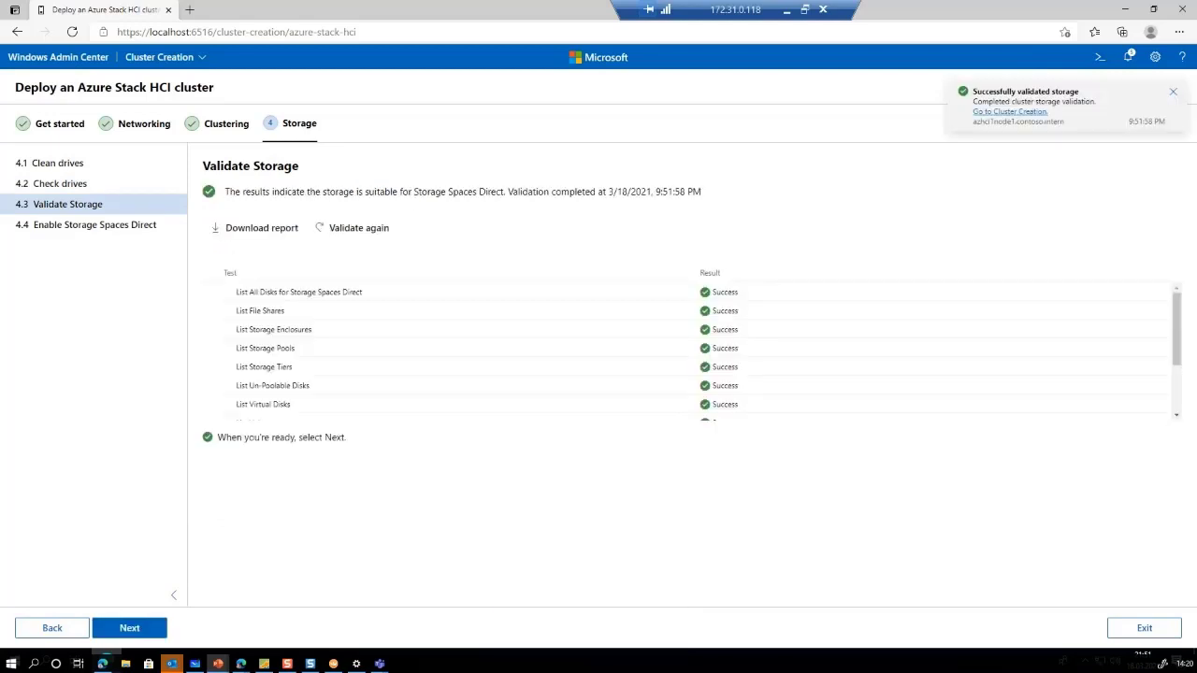
Download and read through the storage validation report, then continue to step 4.4
{"action": "left_click", "coordinate": [253, 231]}
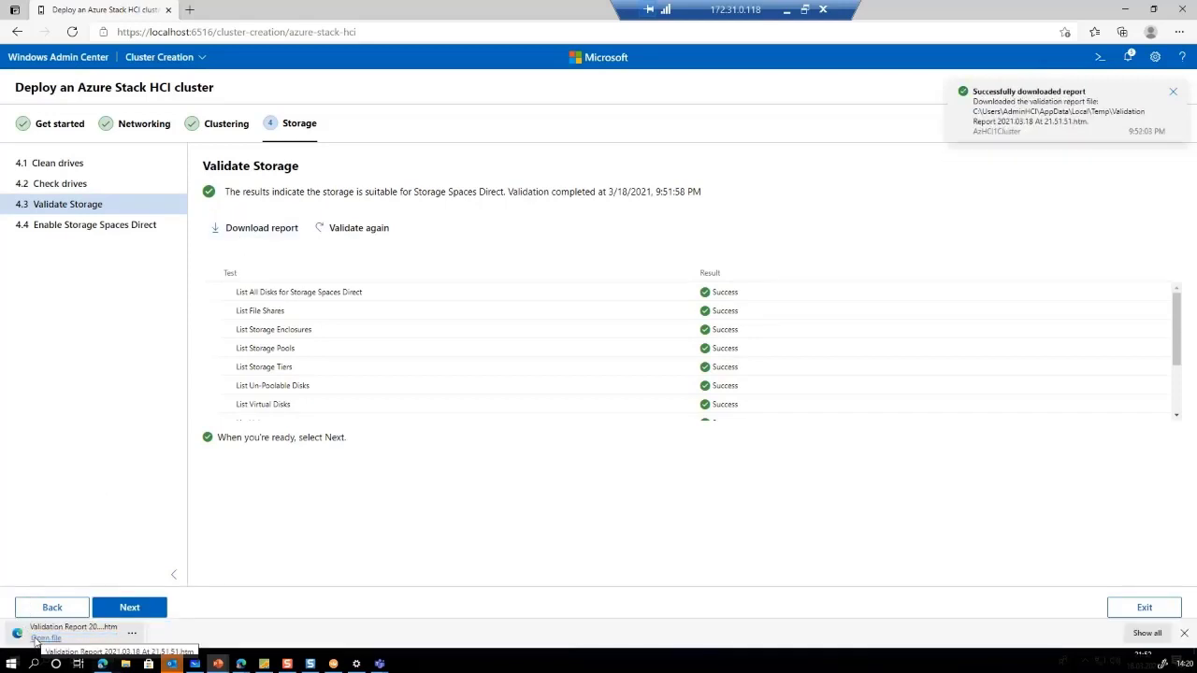
{"action": "left_click", "coordinate": [38, 639]}
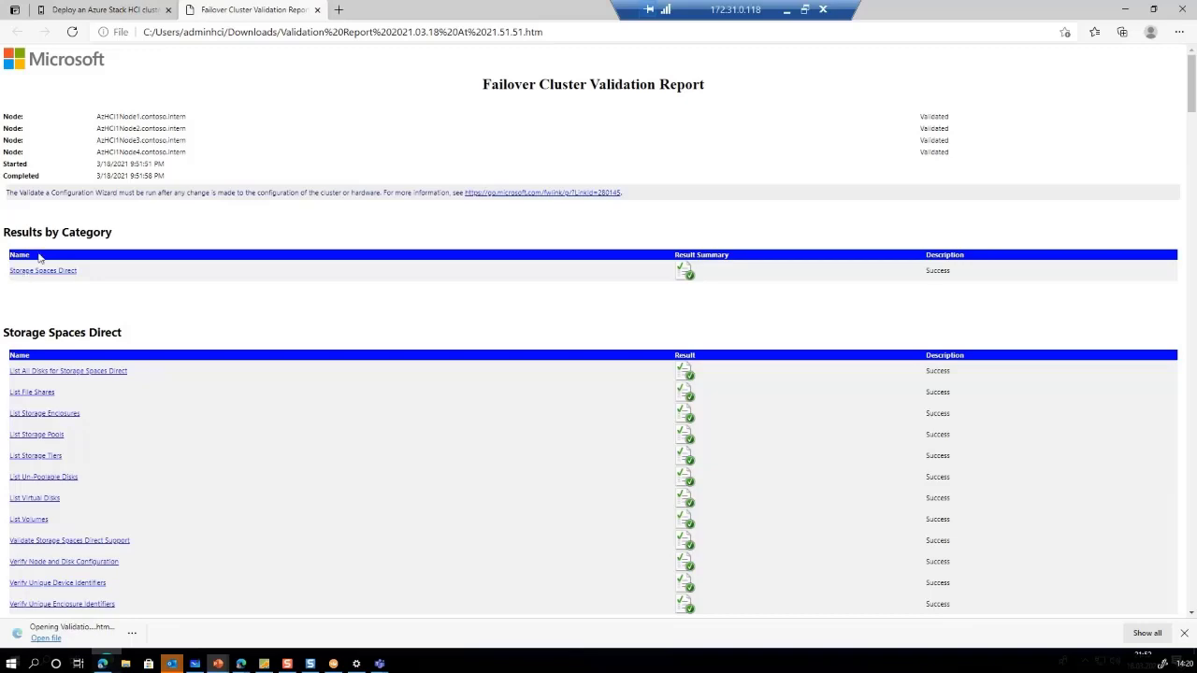
{"action": "scroll", "coordinate": [521, 436], "scroll_direction": "down", "scroll_amount": 4}
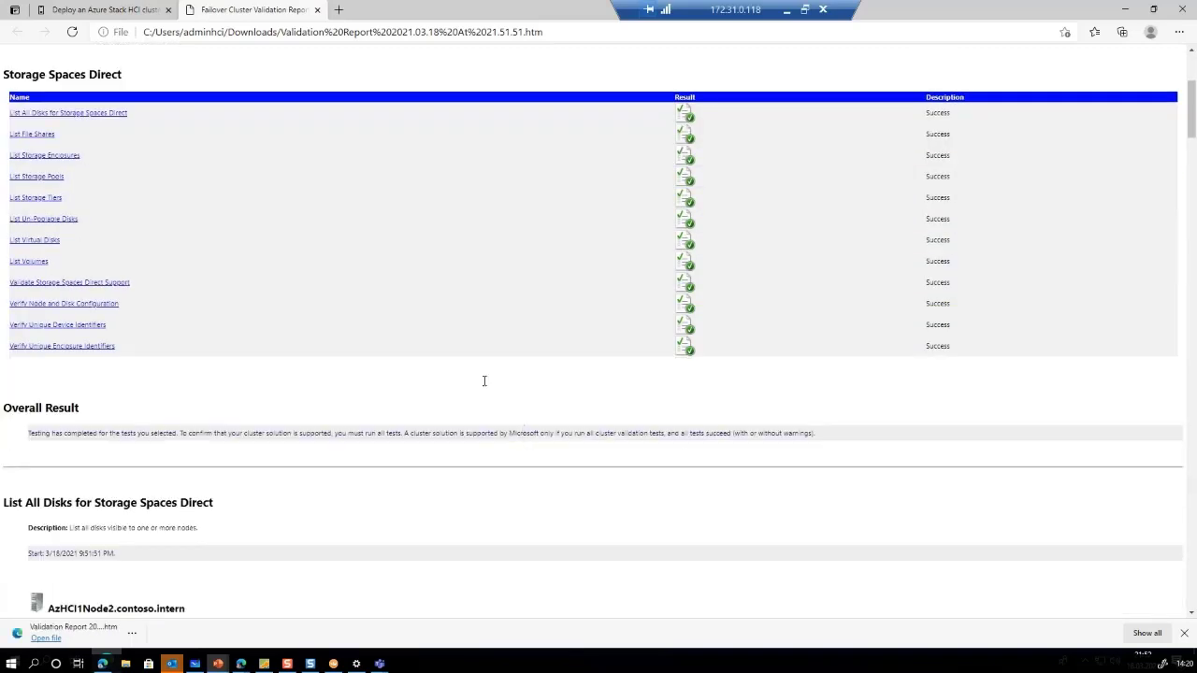
{"action": "scroll", "coordinate": [484, 380], "scroll_direction": "up", "scroll_amount": 4}
{"action": "left_click", "coordinate": [317, 9]}
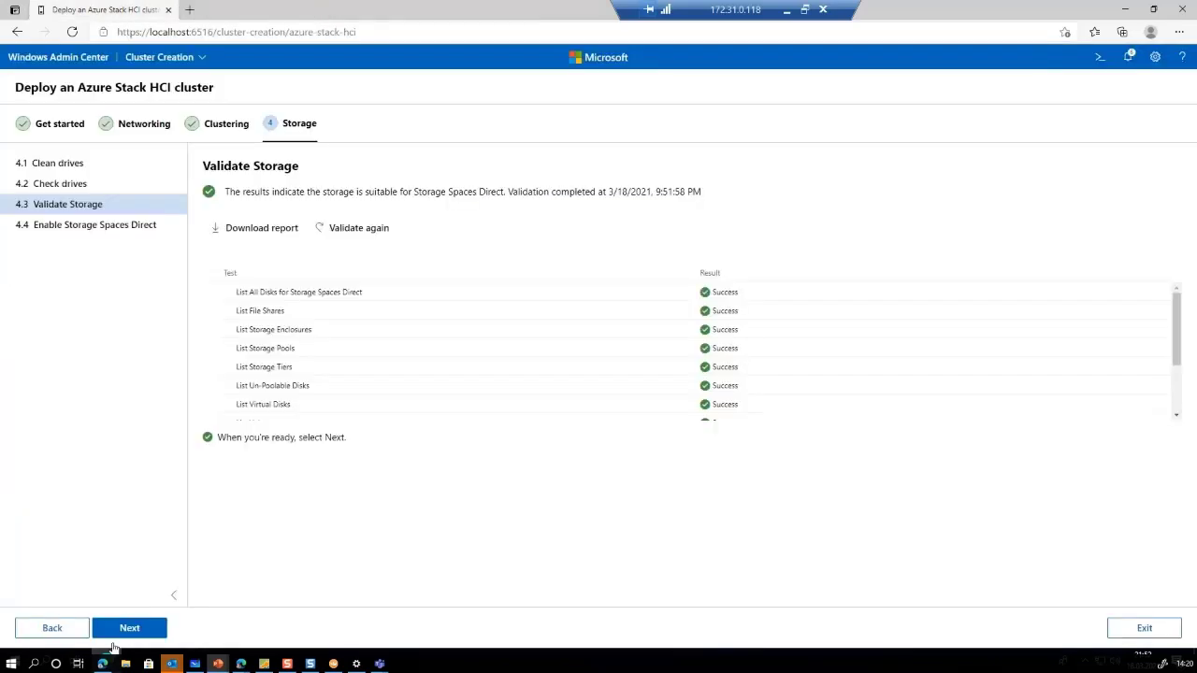
{"action": "left_click", "coordinate": [138, 630]}
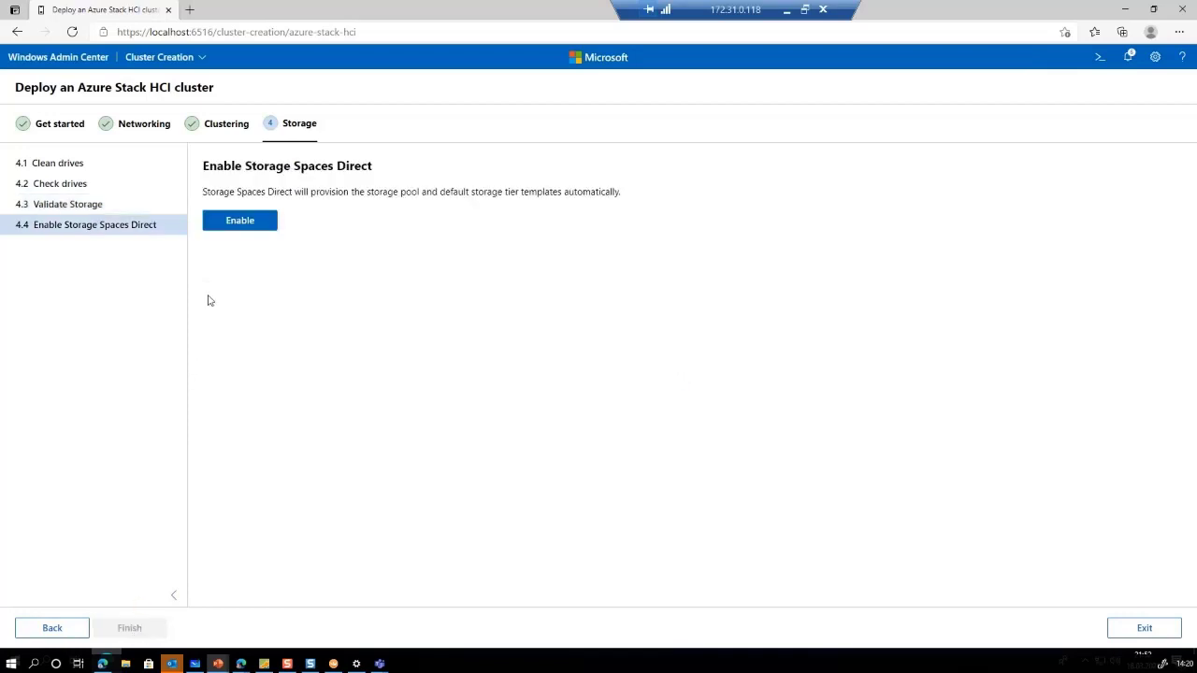
Enable Storage Spaces Direct on azhci1cluster and wait for completion
{"action": "left_click", "coordinate": [229, 222]}
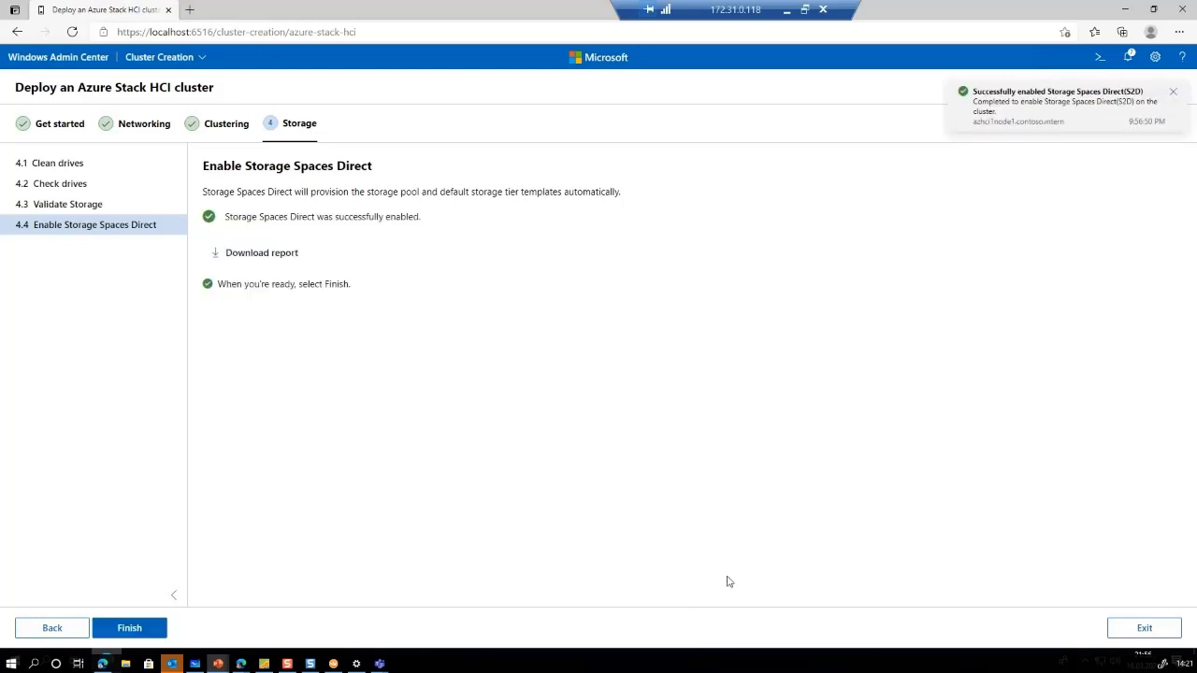
Download and read the EnableClusterS2D report, then finish the deployment wizard
{"action": "left_click", "coordinate": [242, 255]}
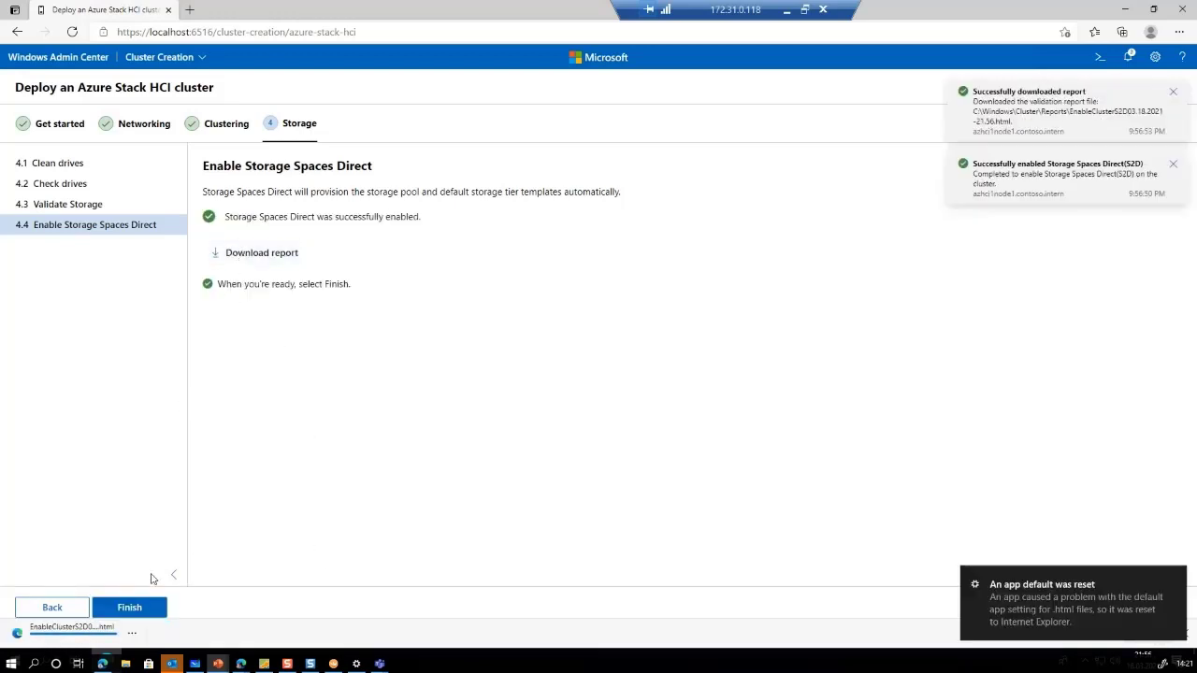
{"action": "left_click", "coordinate": [34, 640]}
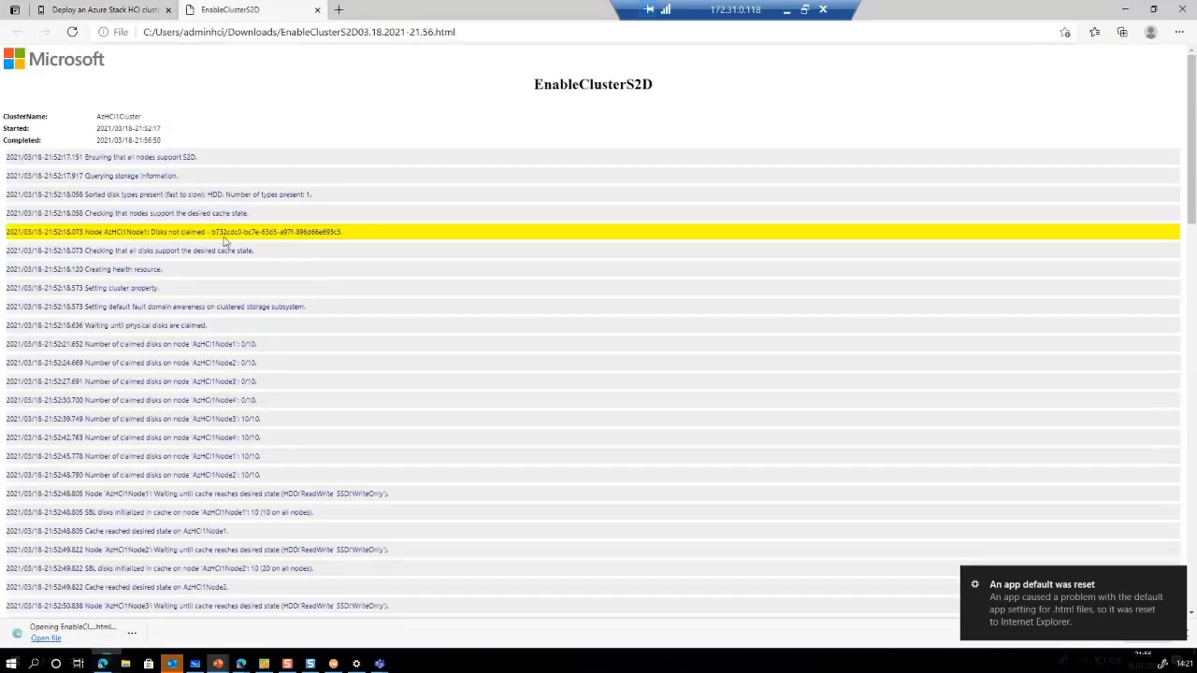
{"action": "scroll", "coordinate": [229, 234], "scroll_direction": "down", "scroll_amount": 5}
{"action": "scroll", "coordinate": [236, 232], "scroll_direction": "down", "scroll_amount": 3}
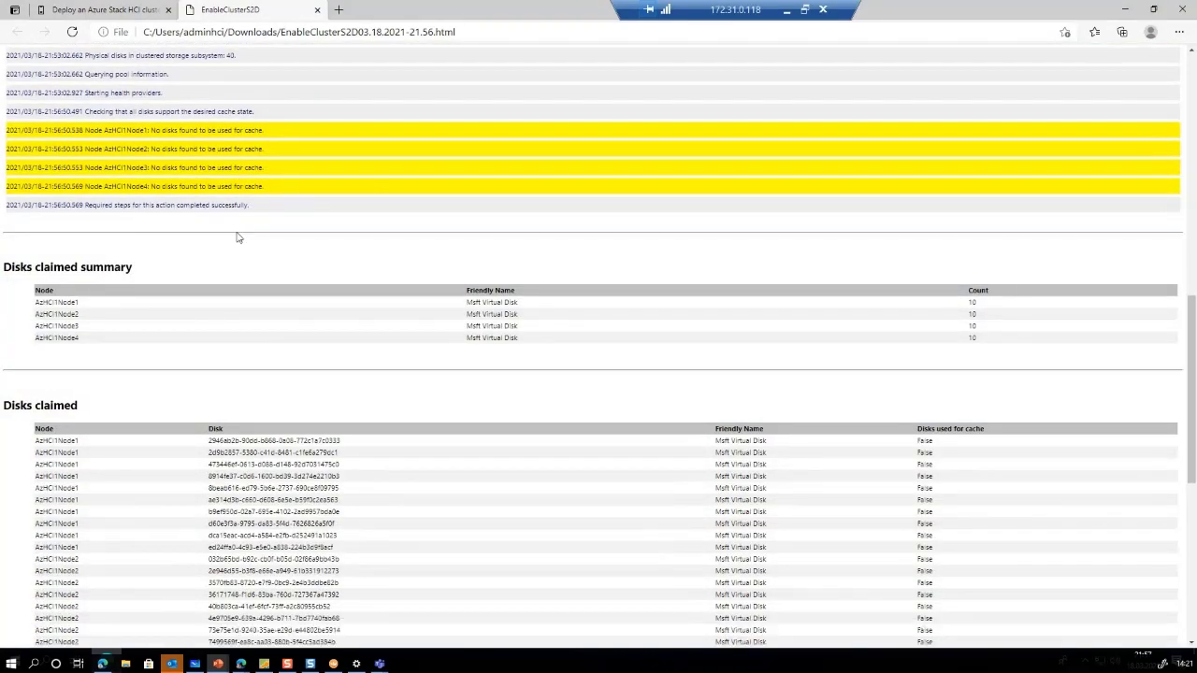
{"action": "scroll", "coordinate": [237, 234], "scroll_direction": "down", "scroll_amount": 5}
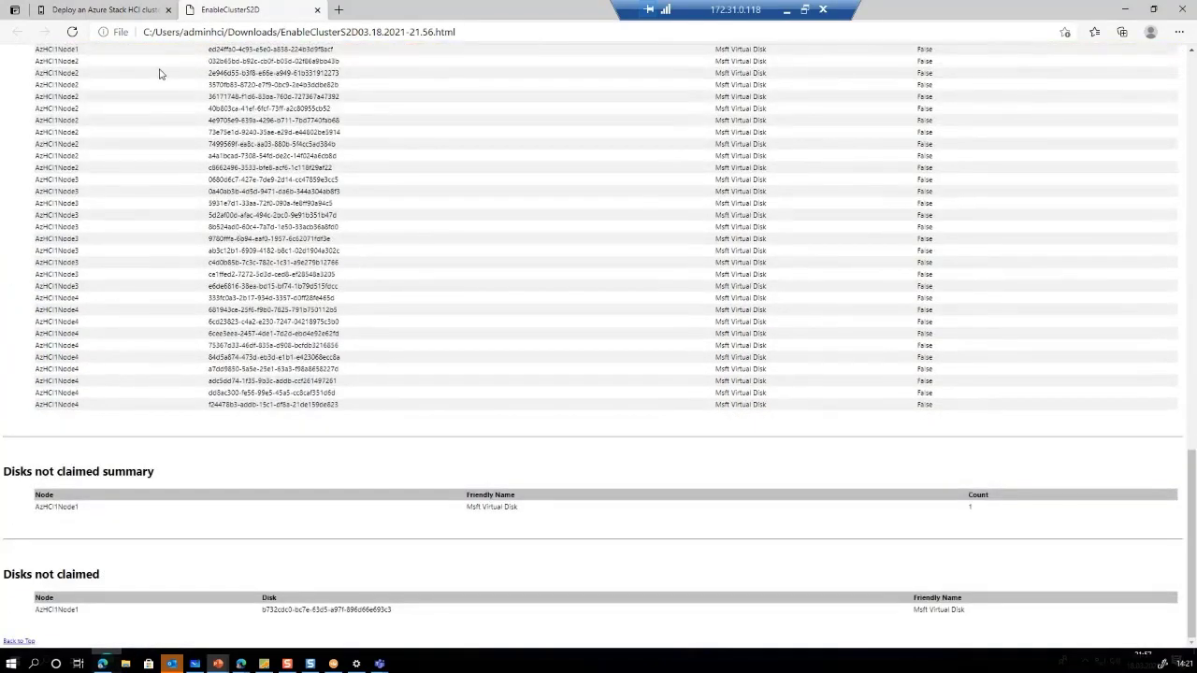
{"action": "left_click", "coordinate": [318, 9]}
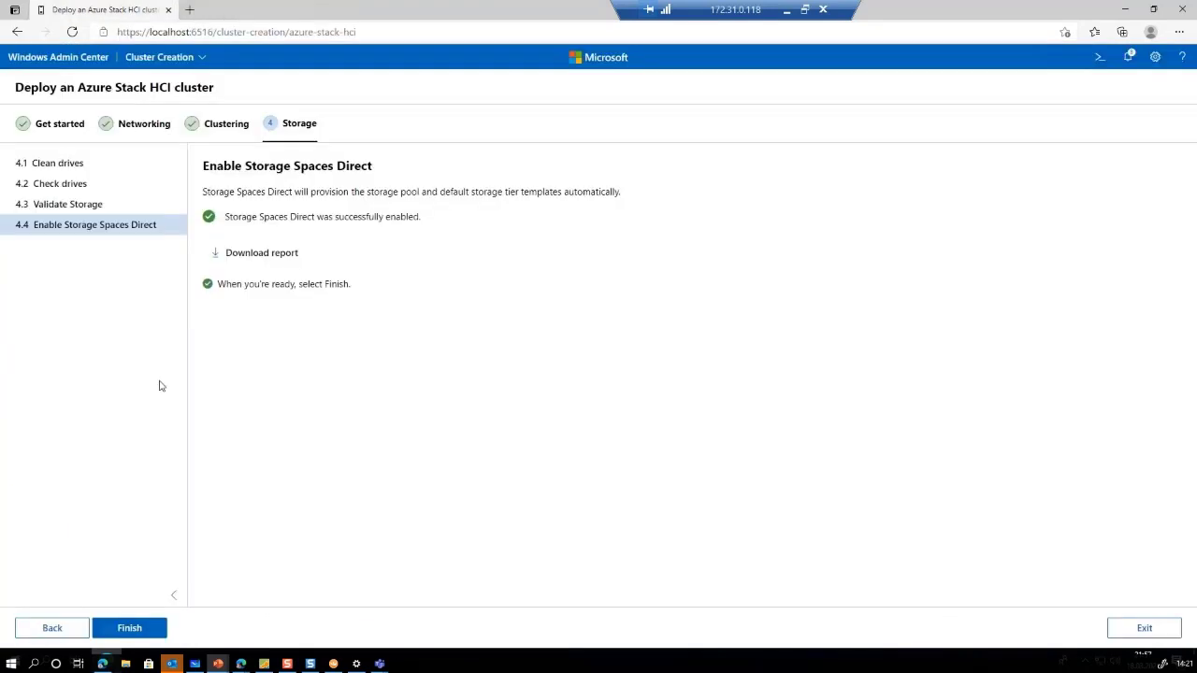
{"action": "left_click", "coordinate": [131, 629]}
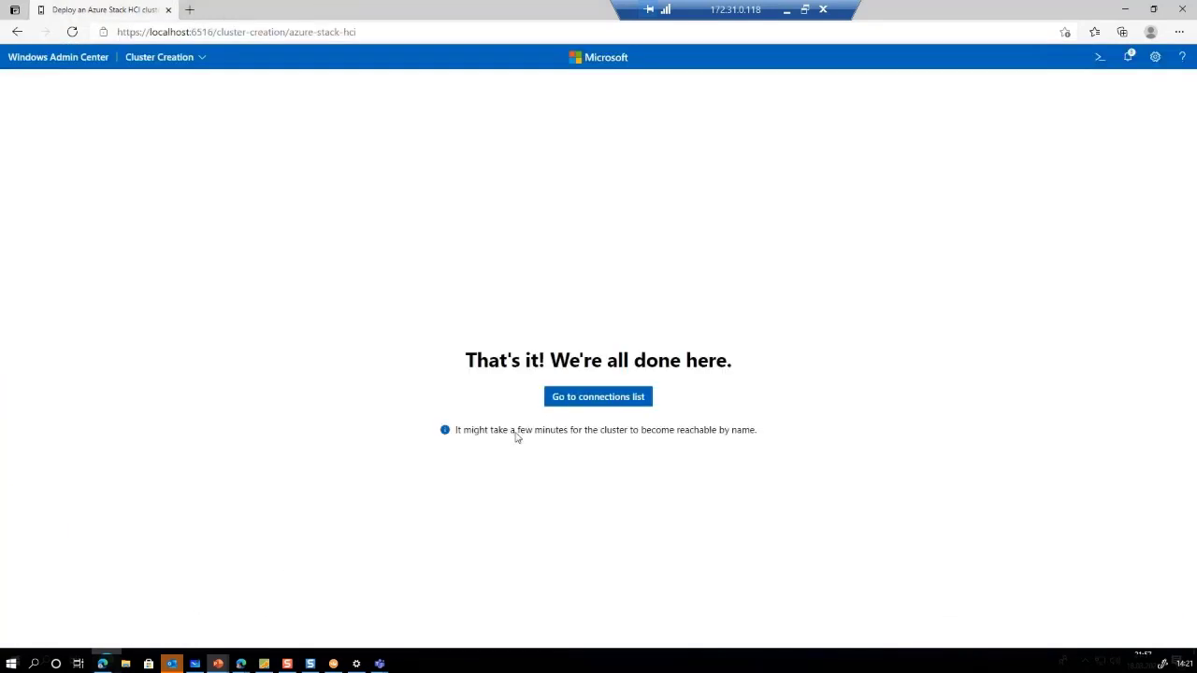
Open azhci1cluster in Cluster Manager from the connections list
{"action": "left_click", "coordinate": [605, 397]}
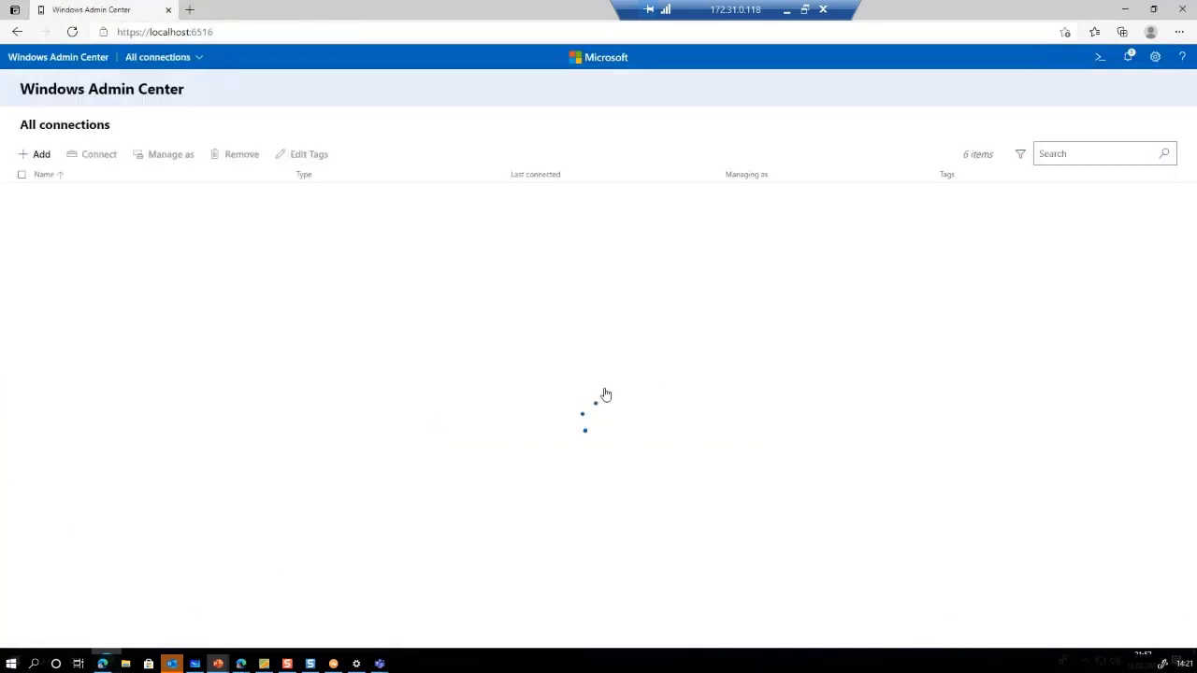
{"action": "left_click", "coordinate": [81, 193]}
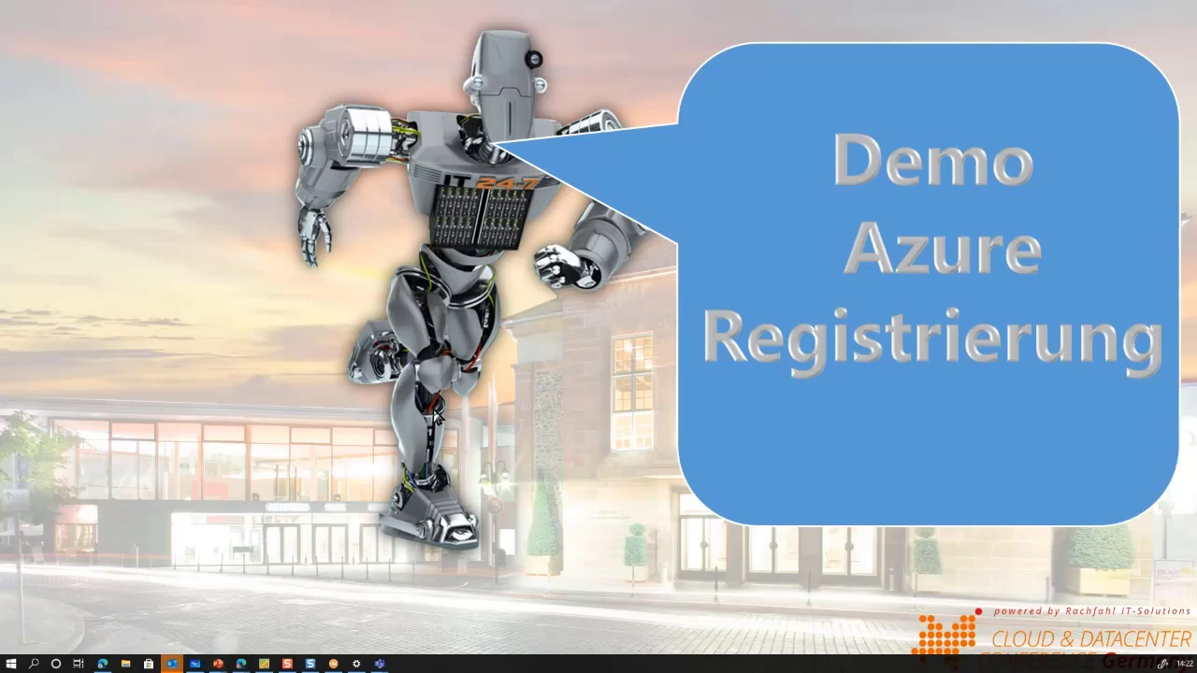
Exit the slideshow back to the Royal TS session showing RegisterAZHCIinAzure.ps1 output
{"action": "key", "text": "alt+Tab"}
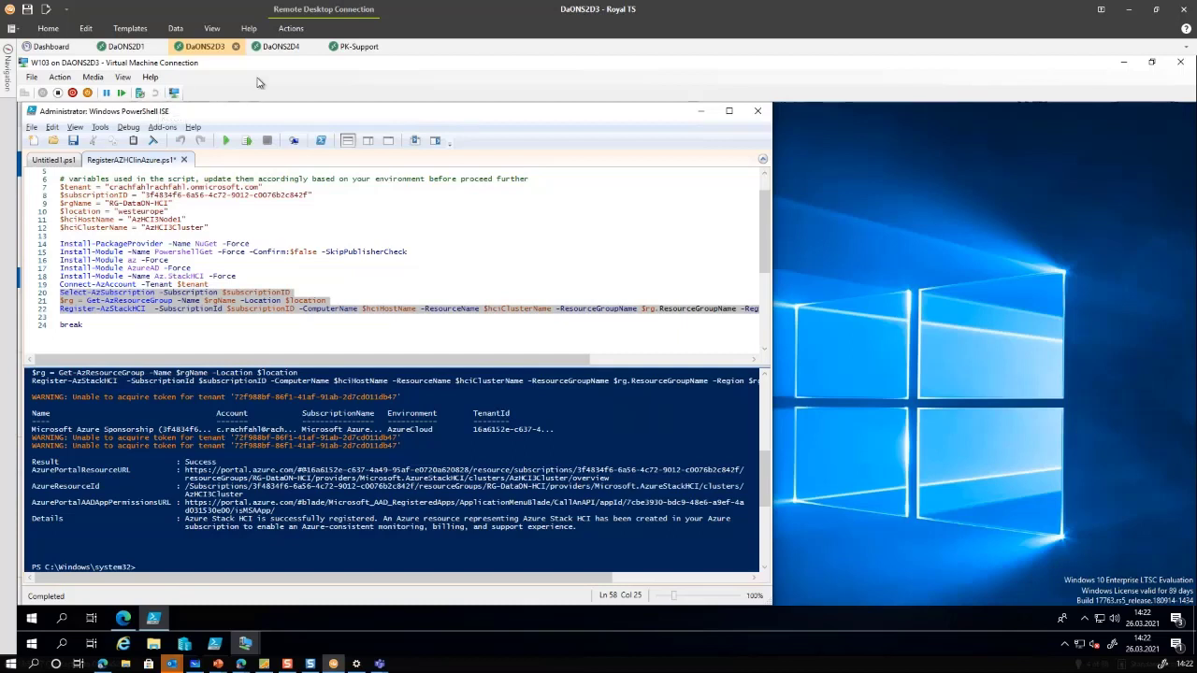
Switch to the DaONS2D4 session, review the module-install output, and show the W104 VM full screen
{"action": "left_click", "coordinate": [282, 45]}
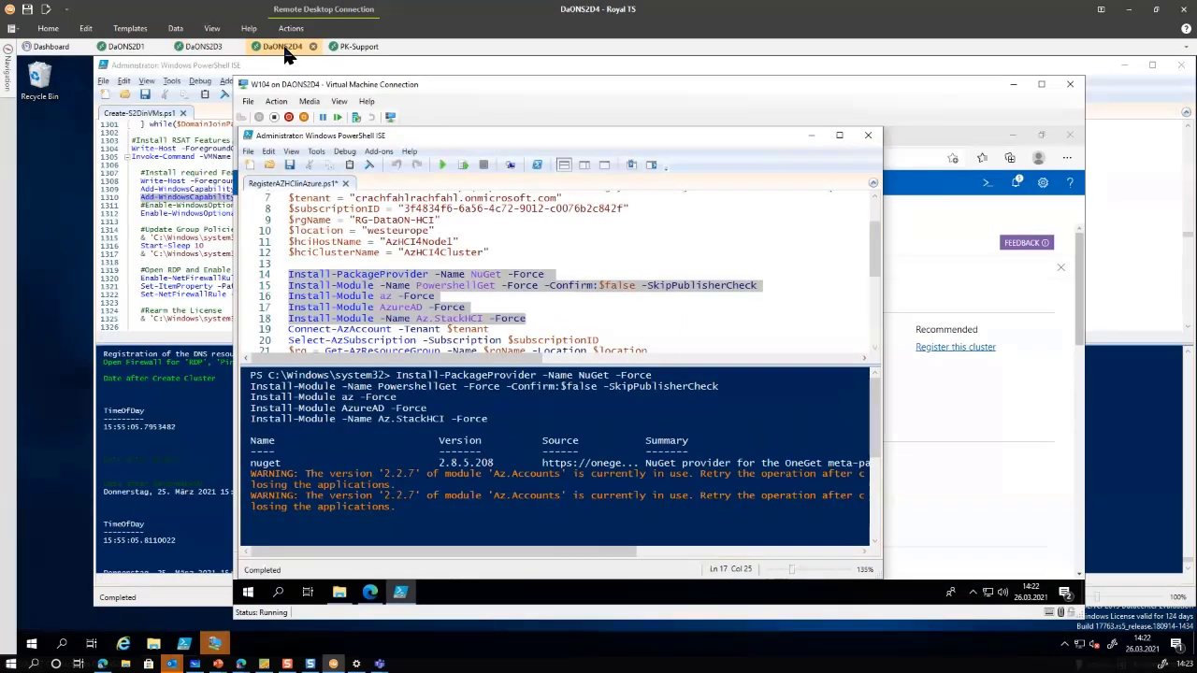
{"action": "left_click", "coordinate": [416, 461]}
{"action": "left_click_drag", "start_coordinate": [412, 136], "coordinate": [465, 135]}
{"action": "left_click", "coordinate": [423, 266]}
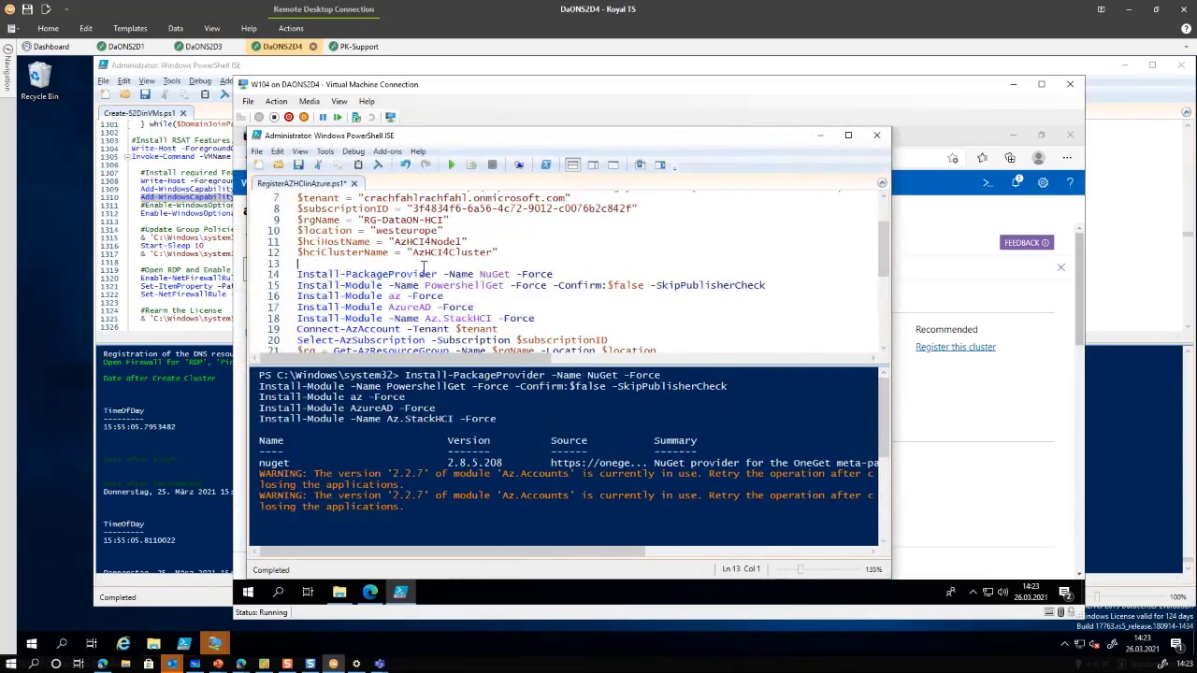
{"action": "left_click", "coordinate": [412, 432]}
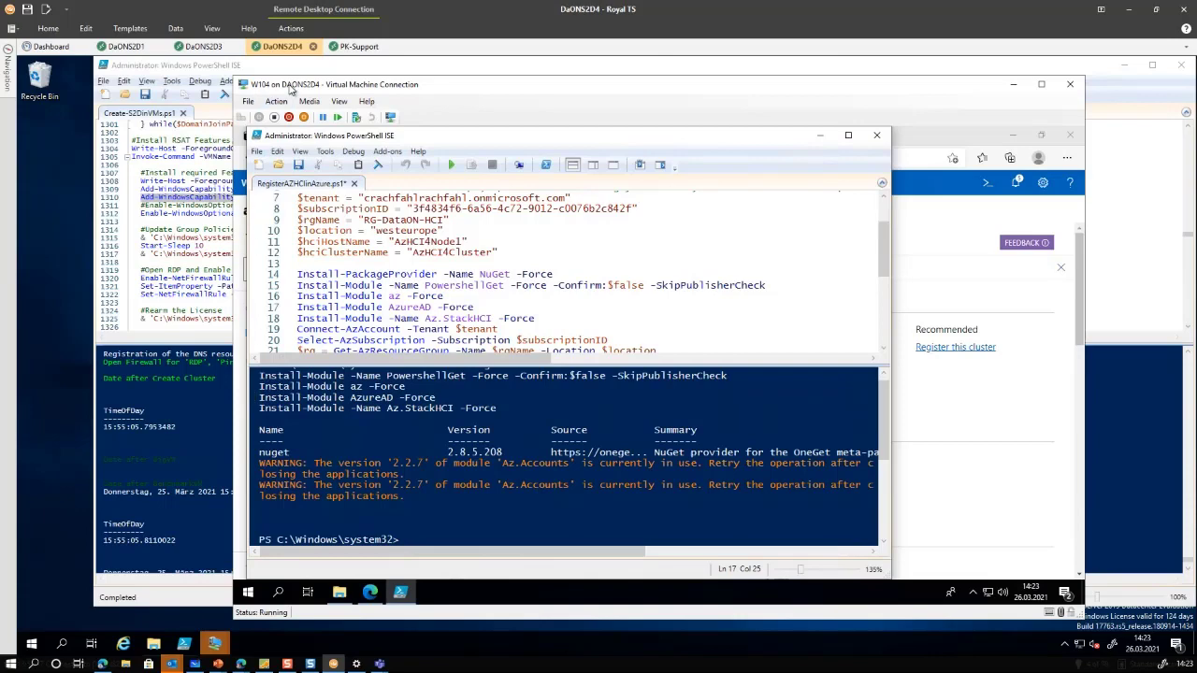
{"action": "double_click", "coordinate": [290, 87]}
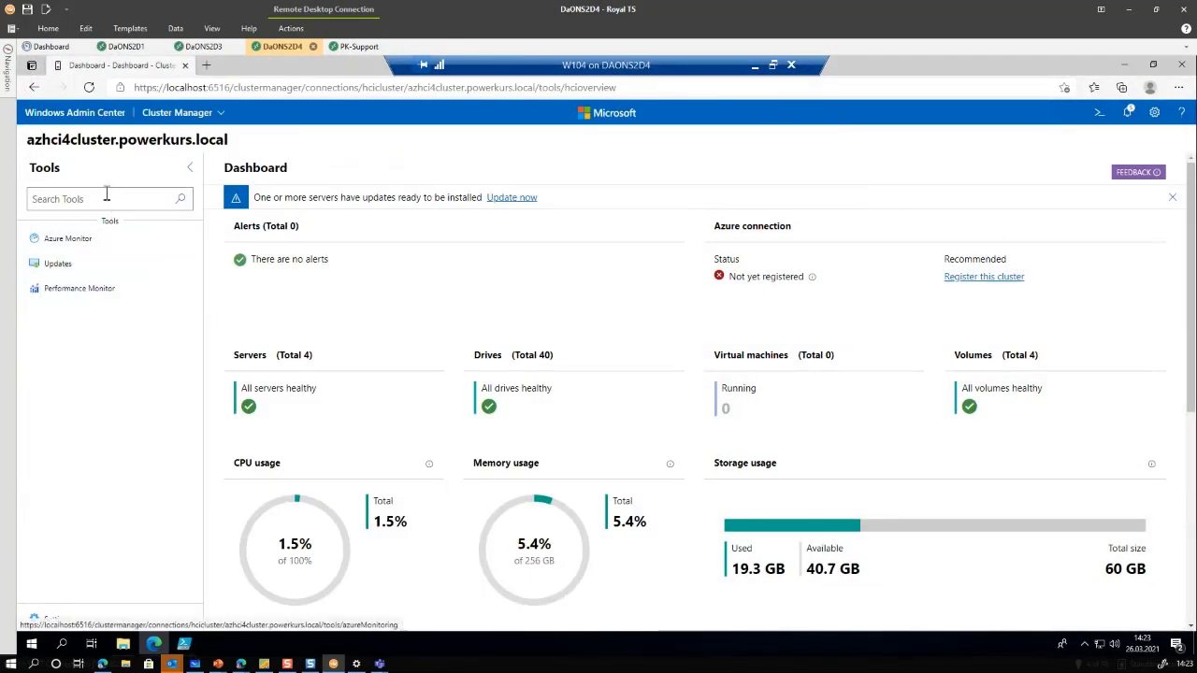
Go back to All connections and reopen azhci4cluster.powerkurs.local
{"action": "left_click", "coordinate": [75, 114]}
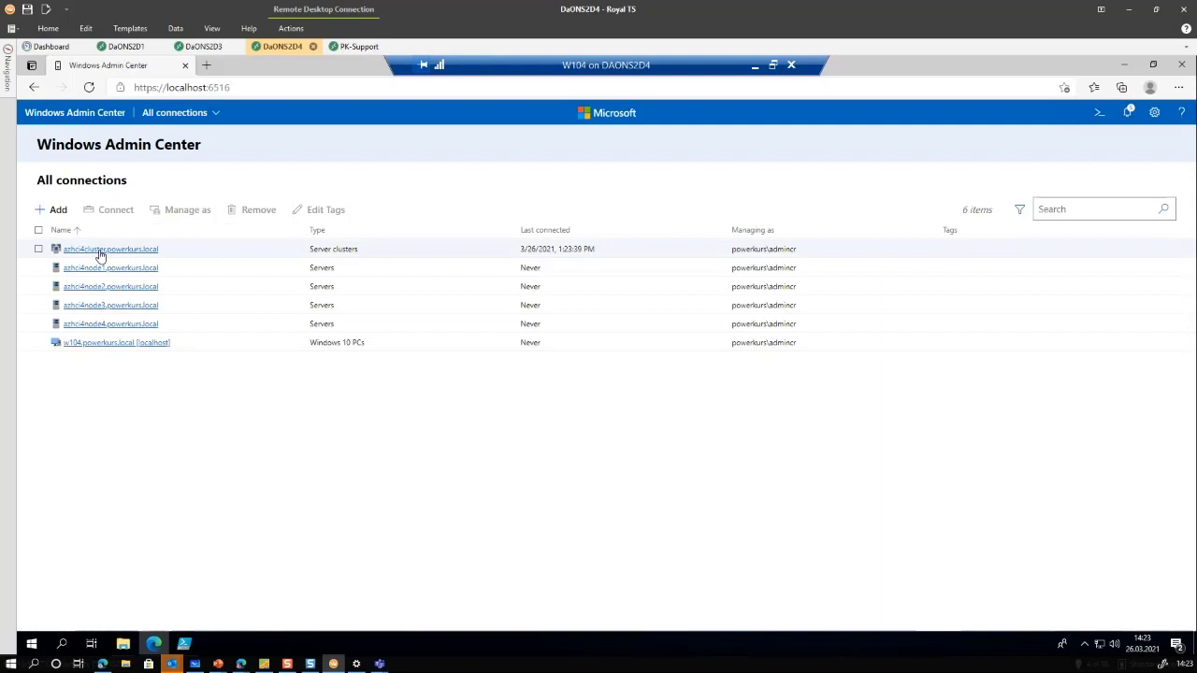
{"action": "left_click", "coordinate": [101, 250]}
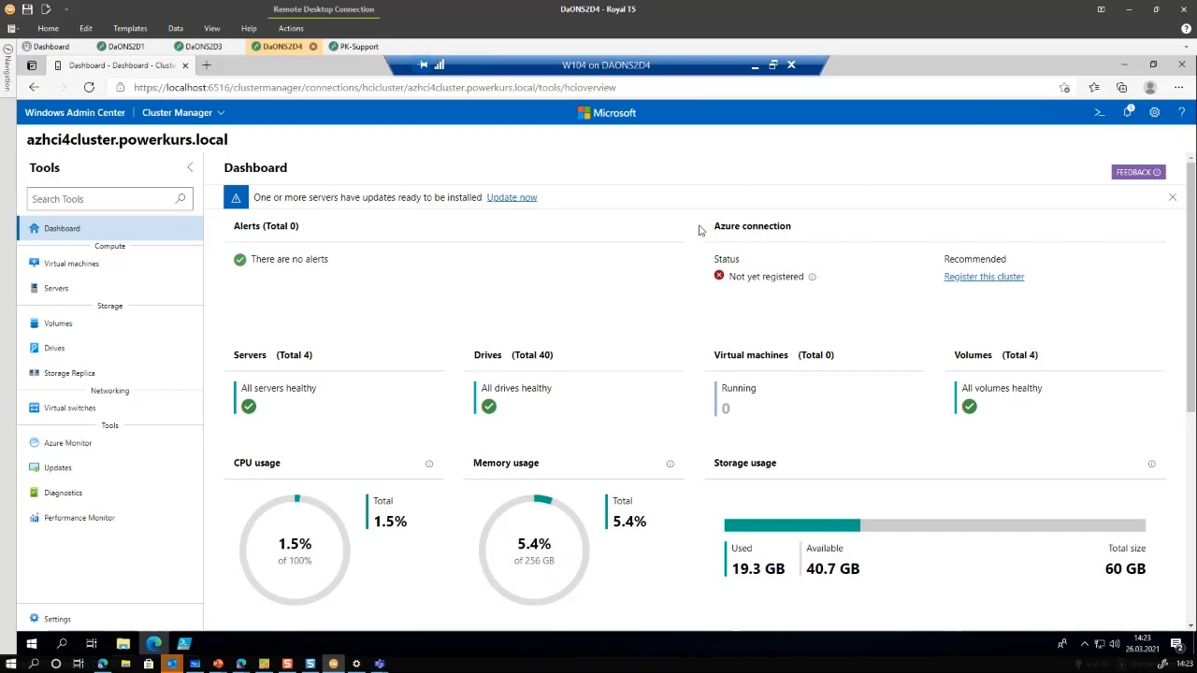
Show the four ClusterPerformanceHistory volumes in the Volumes inventory with the Name column widened
{"action": "left_click", "coordinate": [58, 323]}
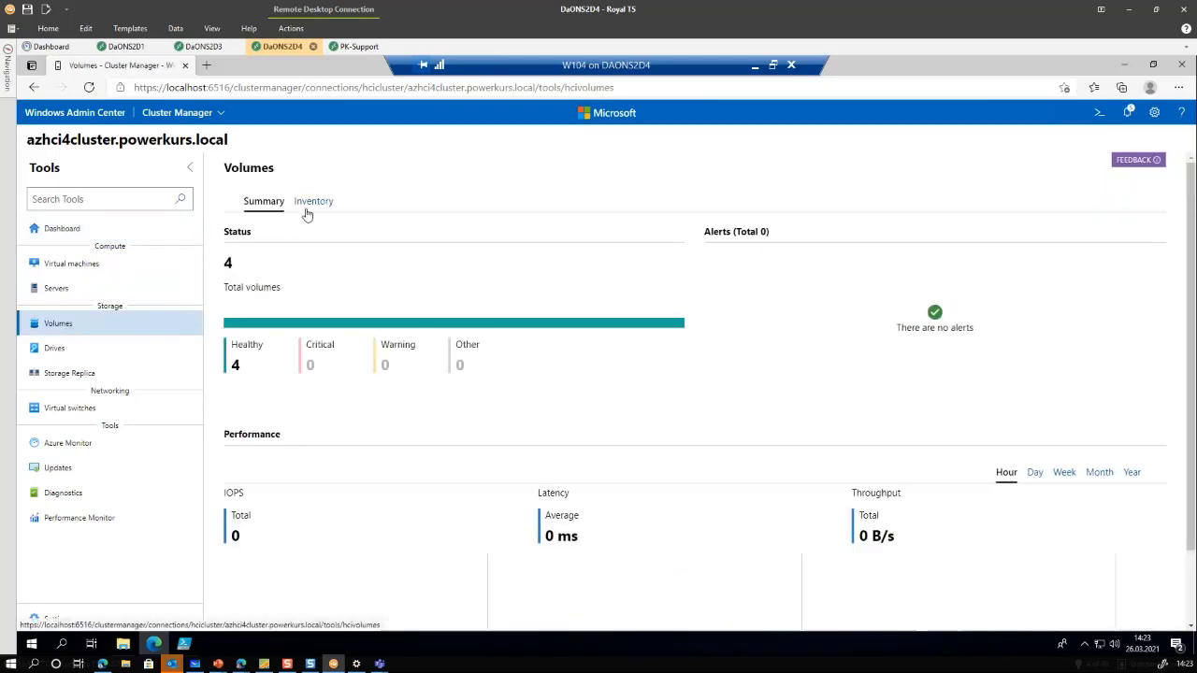
{"action": "left_click", "coordinate": [311, 205]}
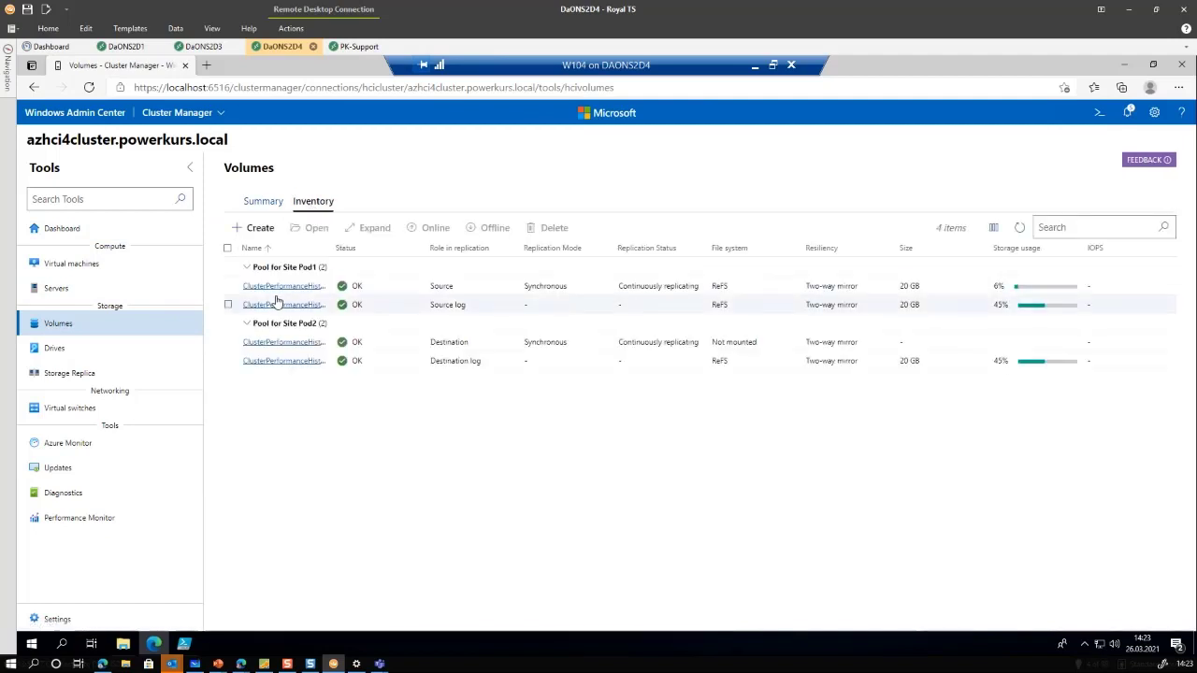
{"action": "left_click_drag", "start_coordinate": [400, 247], "coordinate": [449, 246]}
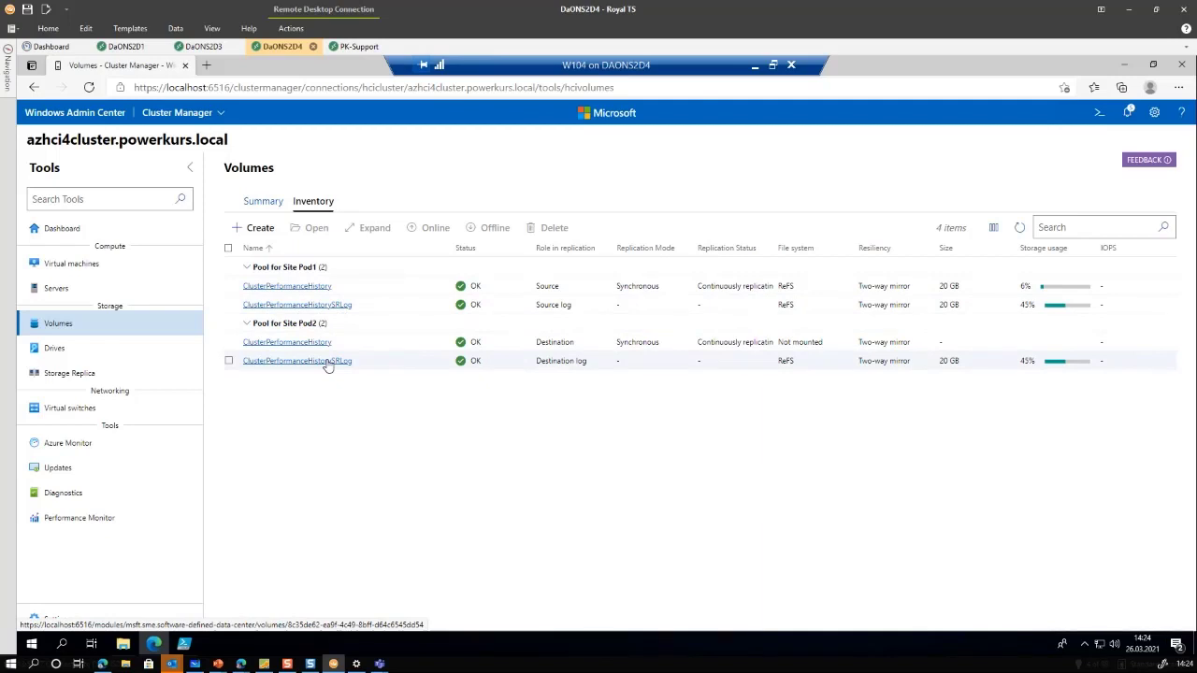
Review drive capacity for the Pod1 and Pod2 site pools, then return to the dashboard and PowerShell ISE
{"action": "left_click", "coordinate": [46, 349]}
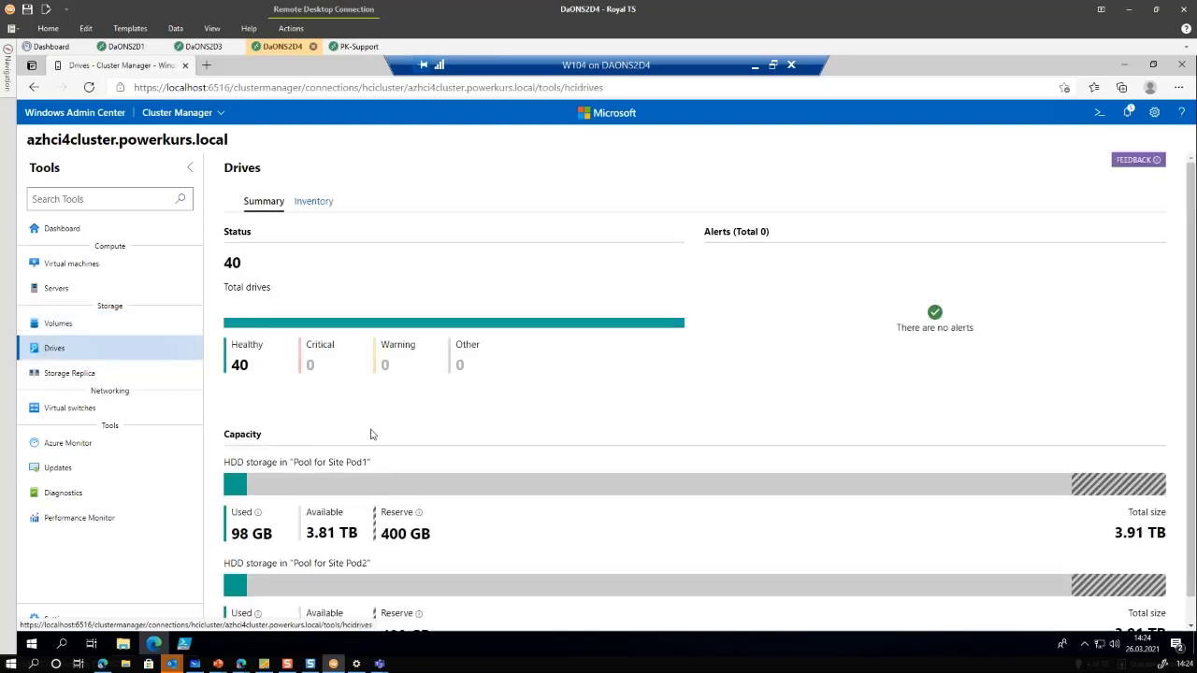
{"action": "scroll", "coordinate": [365, 436], "scroll_direction": "down", "scroll_amount": 1}
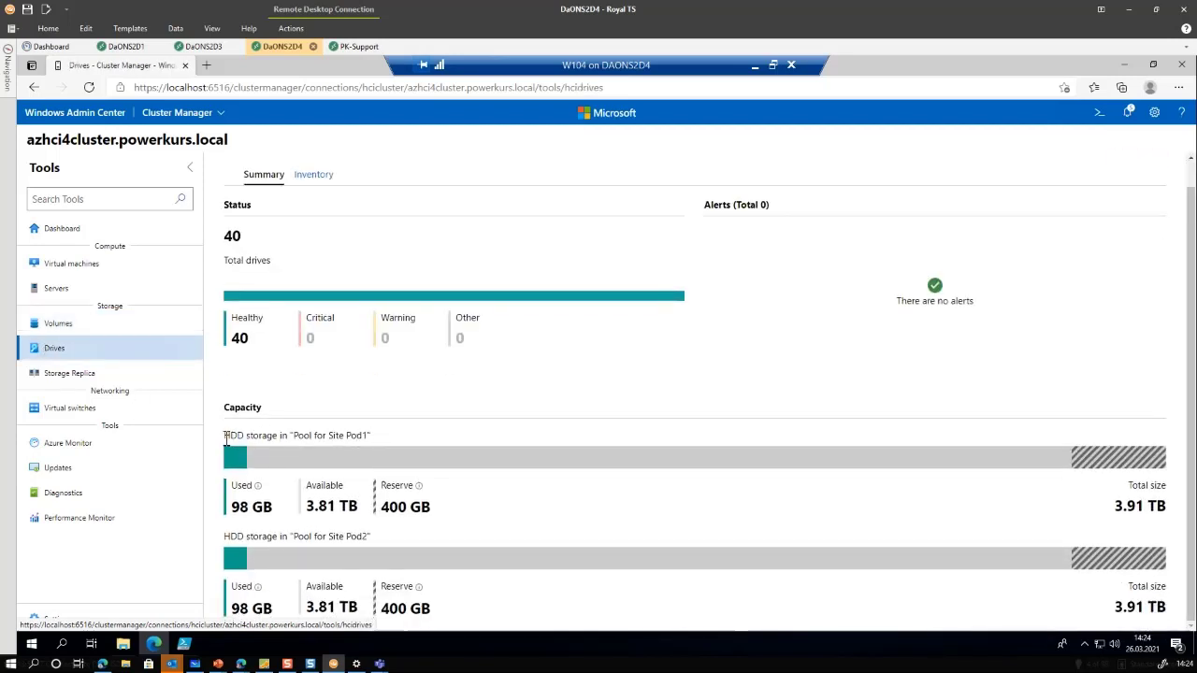
{"action": "left_click_drag", "start_coordinate": [225, 437], "coordinate": [395, 441]}
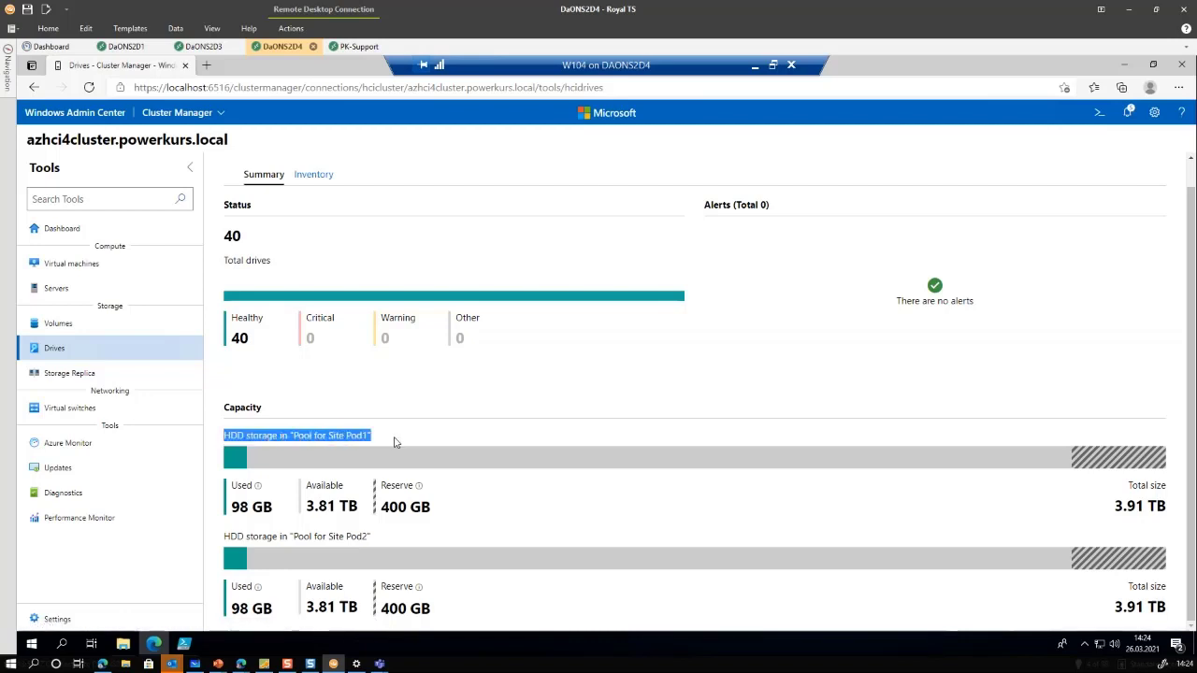
{"action": "left_click_drag", "start_coordinate": [293, 538], "coordinate": [402, 578]}
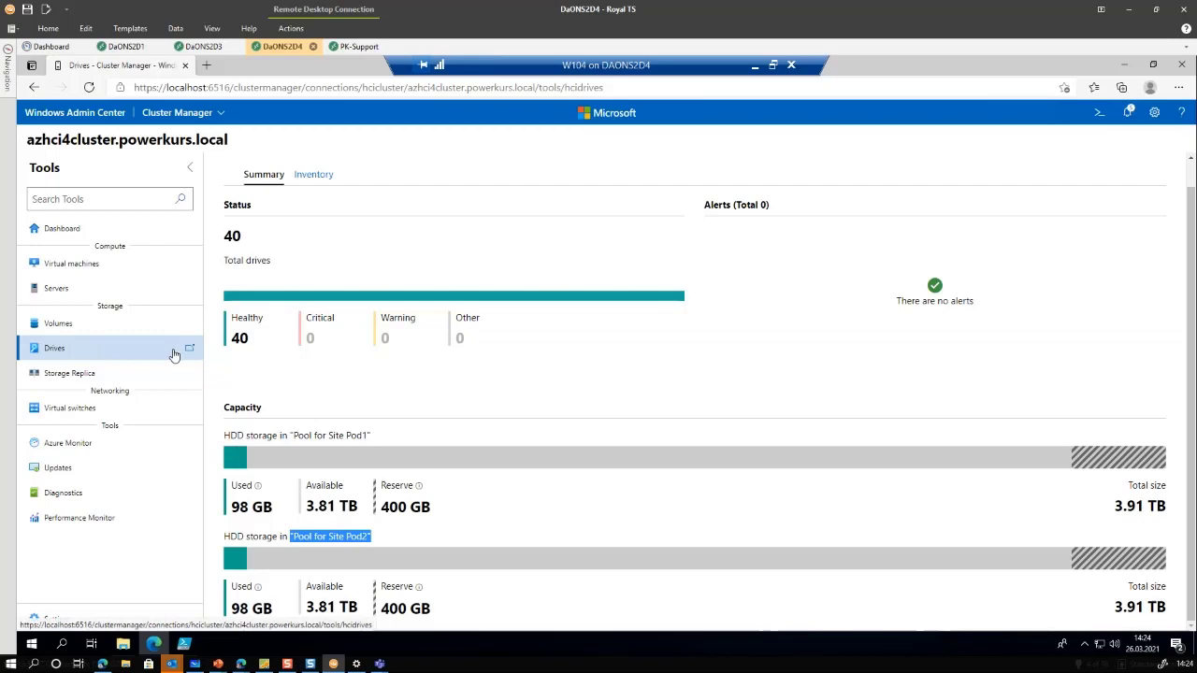
{"action": "left_click", "coordinate": [87, 234]}
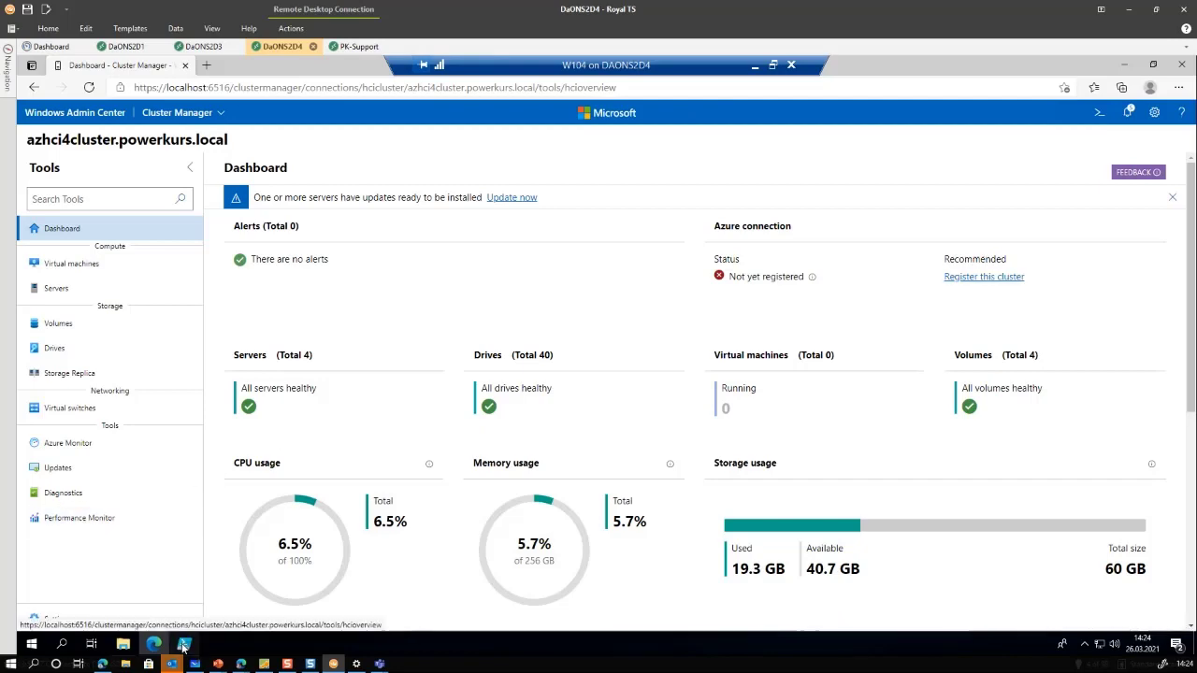
{"action": "left_click", "coordinate": [184, 644]}
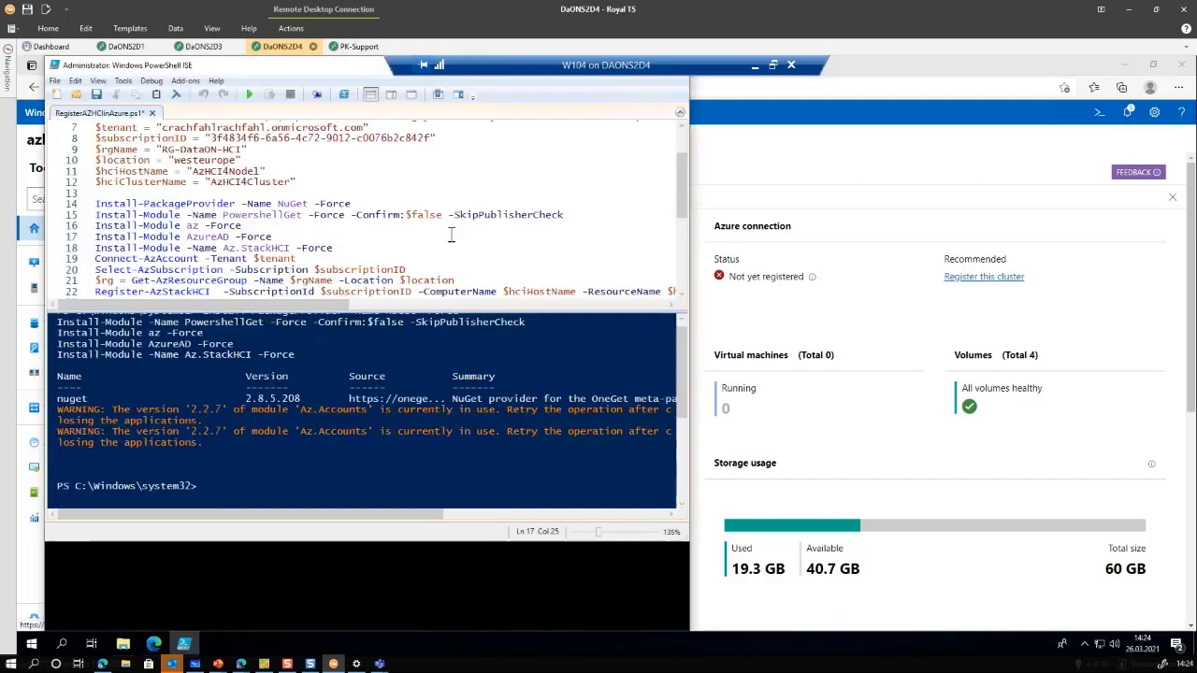
Enlarge the ISE window and select RegisterAZHCIinAzure.ps1 lines 1–18 through the module installs
{"action": "scroll", "coordinate": [449, 234], "scroll_direction": "up", "scroll_amount": 2}
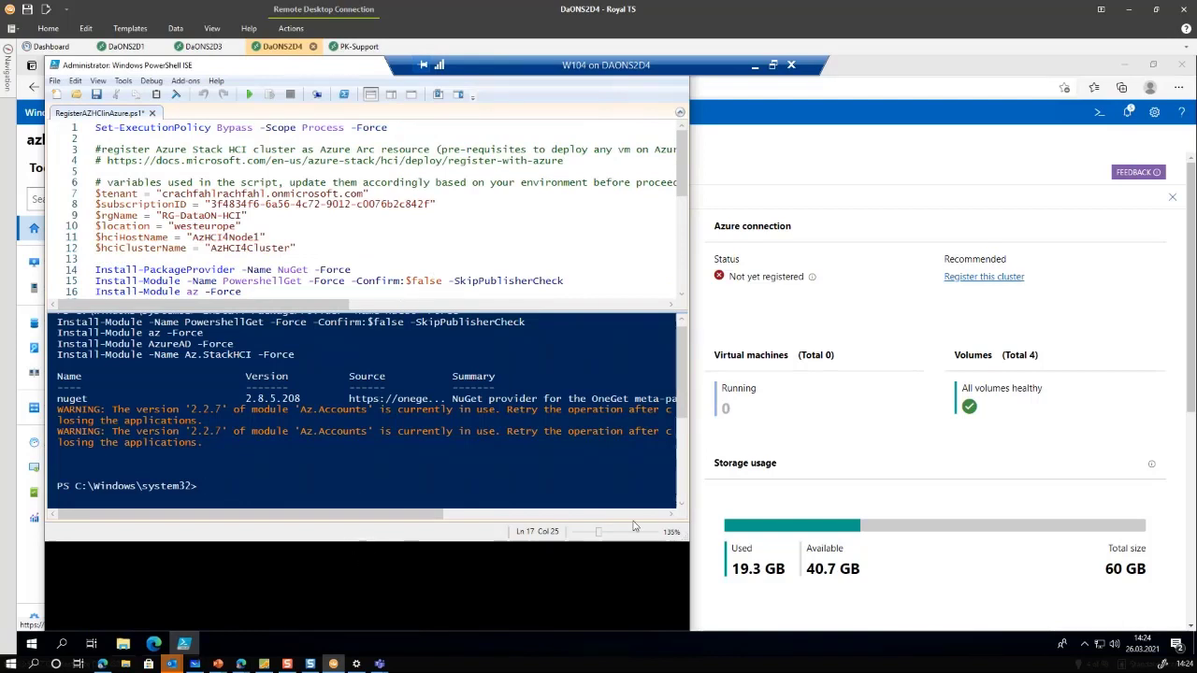
{"action": "left_click_drag", "start_coordinate": [684, 541], "coordinate": [693, 633]}
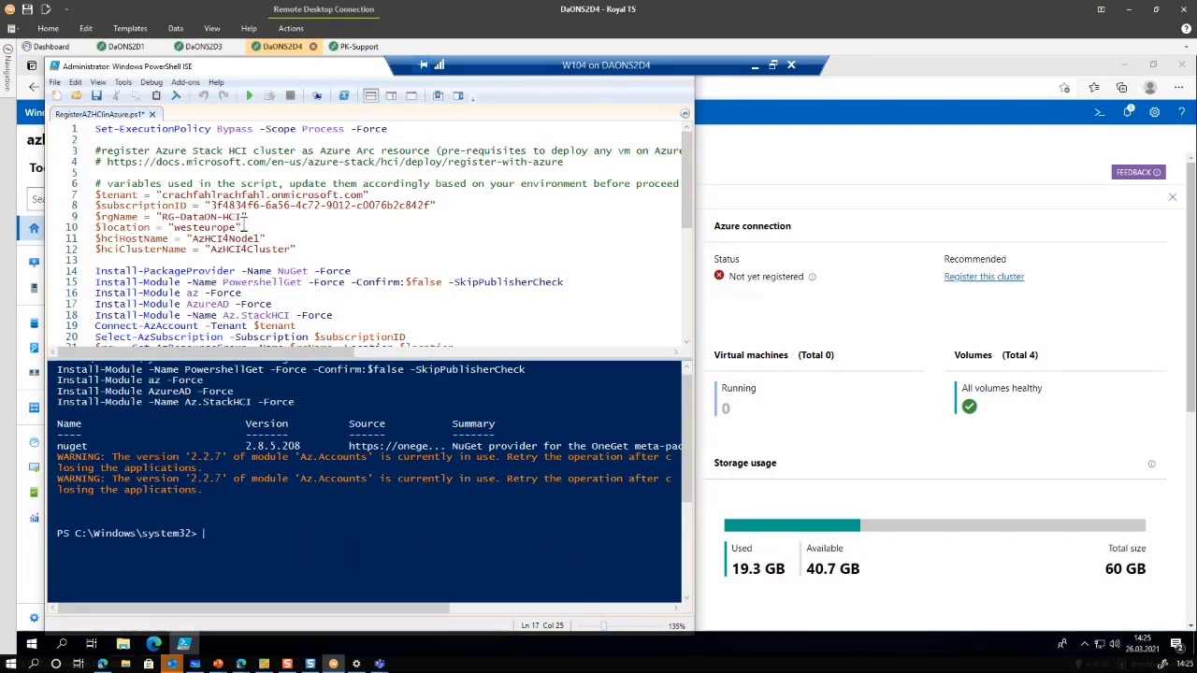
{"action": "left_click_drag", "start_coordinate": [333, 315], "coordinate": [38, 140]}
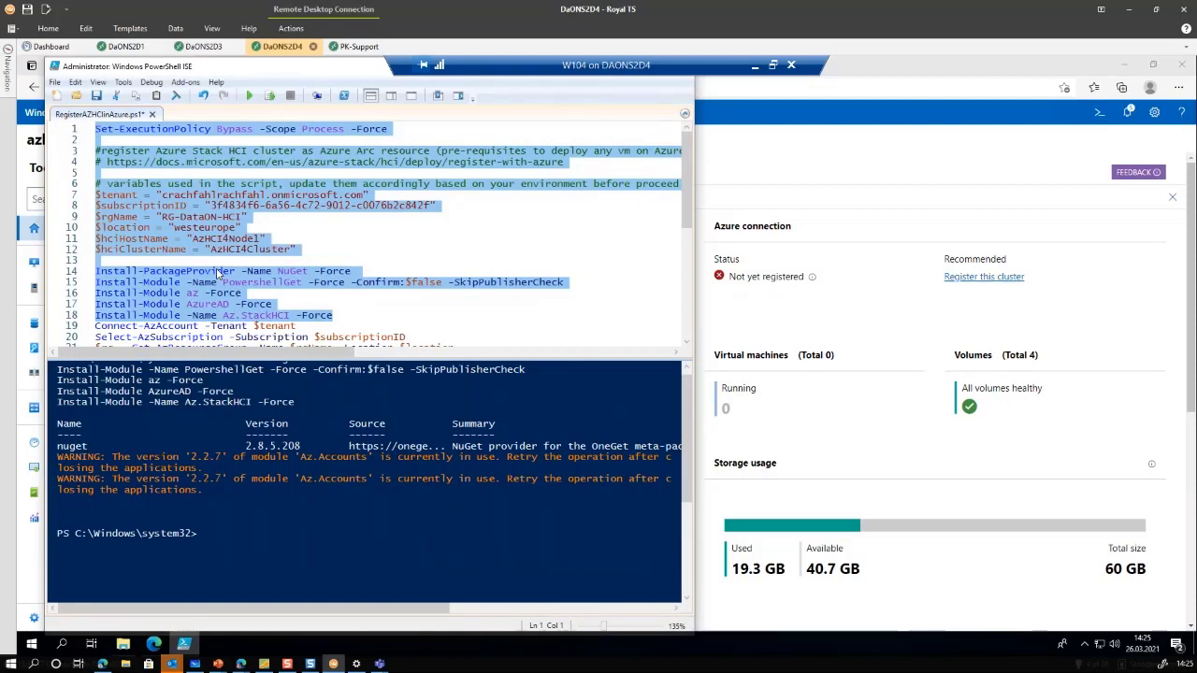
Run the Connect-AzAccount line and sign in with the account e-mail and password
{"action": "left_click", "coordinate": [193, 325]}
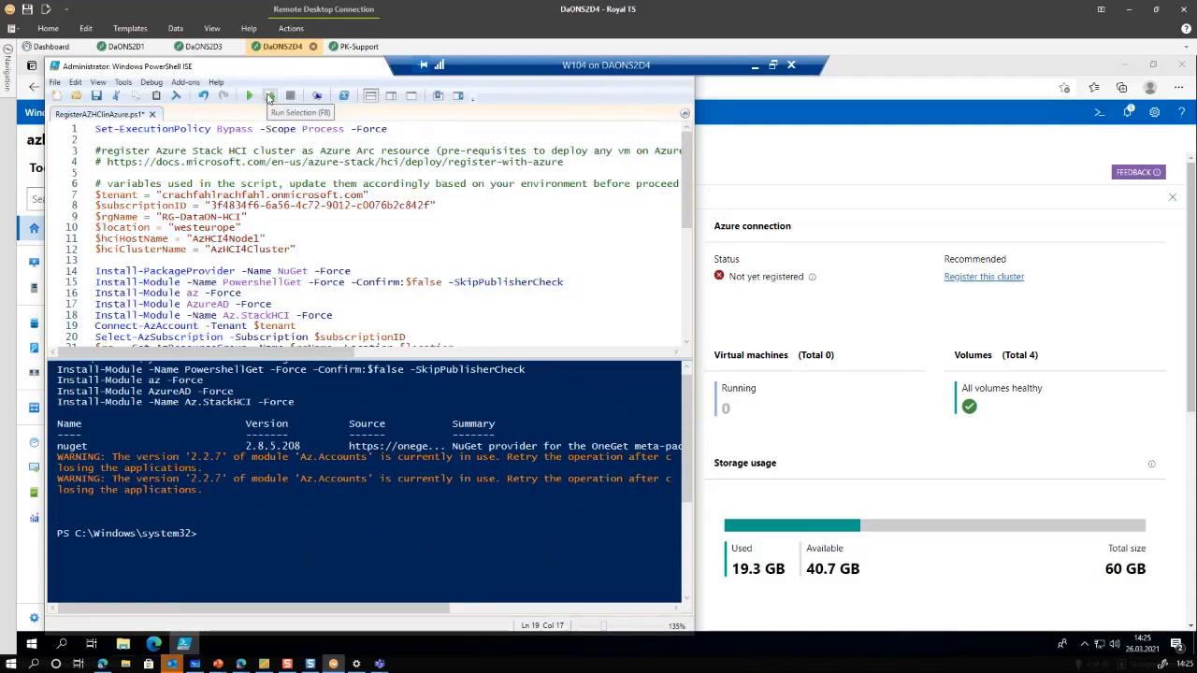
{"action": "left_click", "coordinate": [269, 95]}
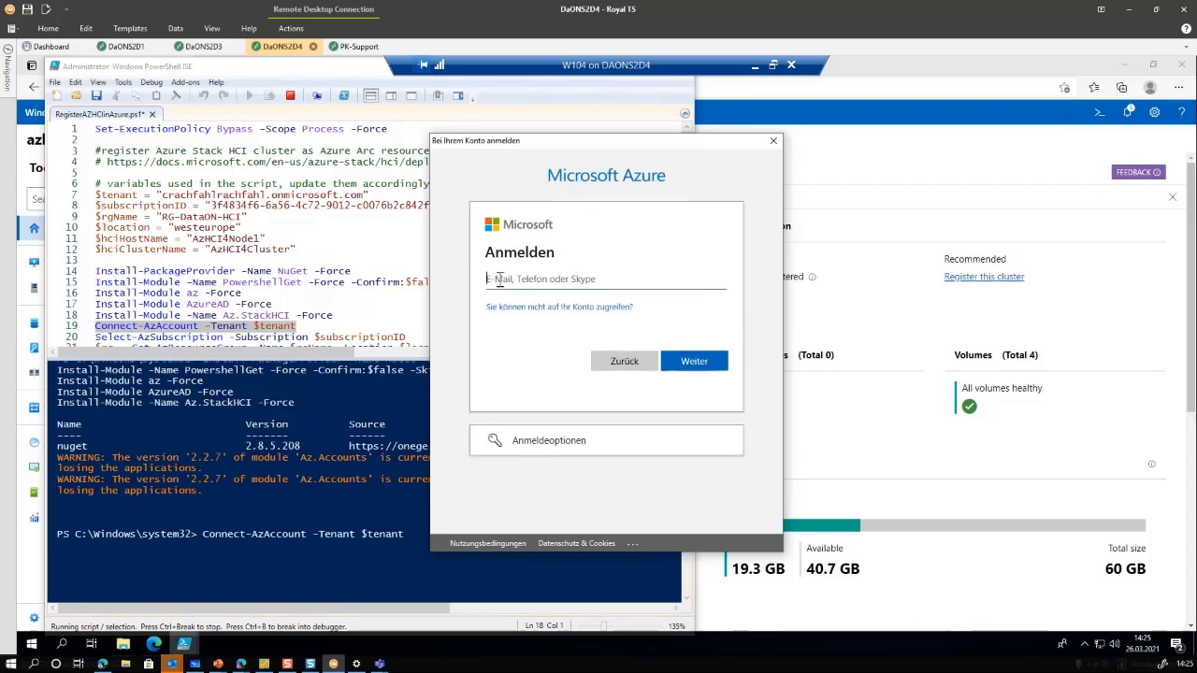
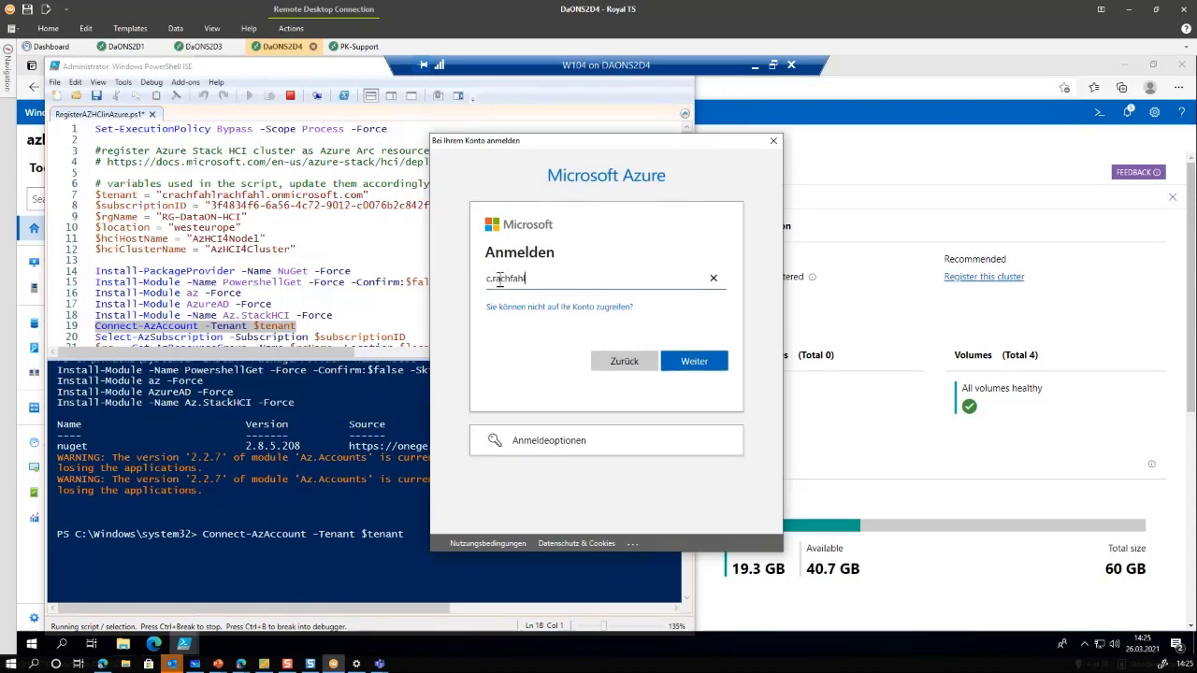
{"action": "key", "text": "Return"}
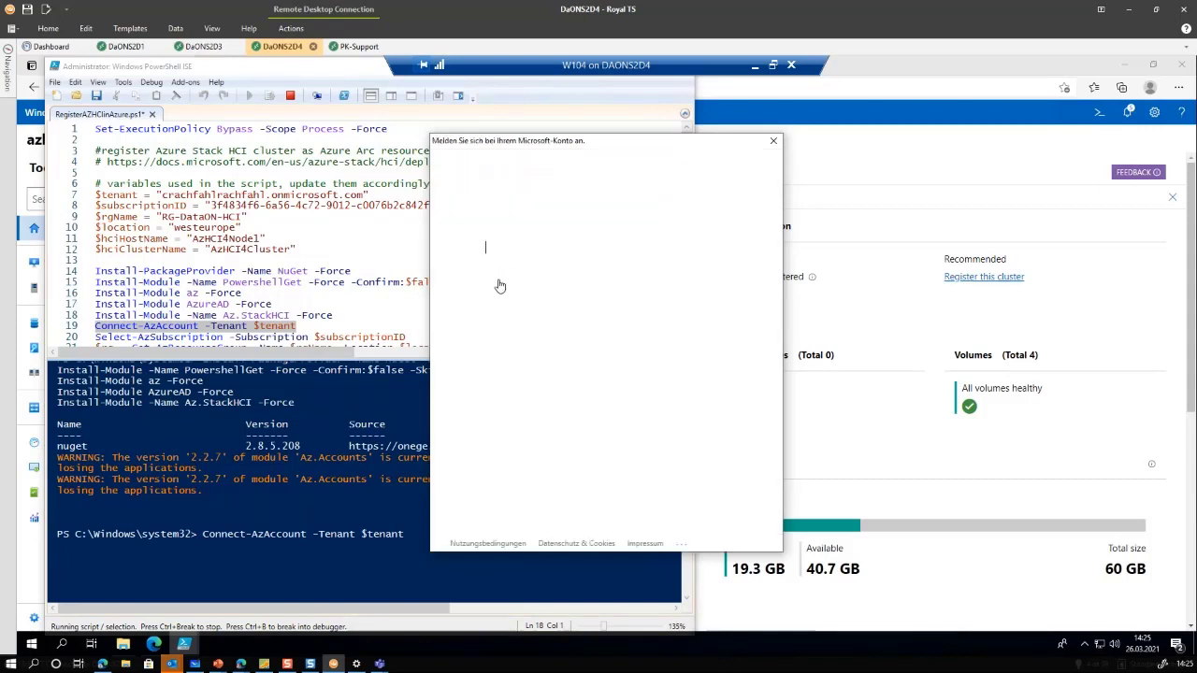
{"action": "type", "text": "••"}
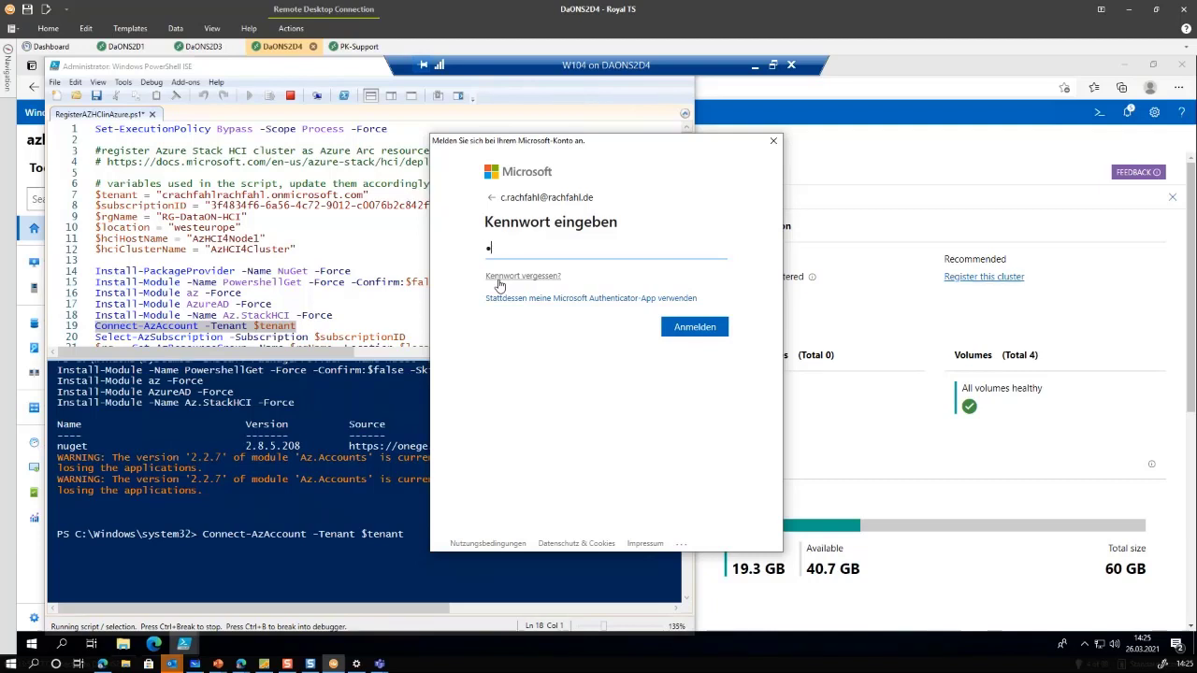
{"action": "type", "text": "•••••••••••"}
{"action": "key", "text": "Return"}
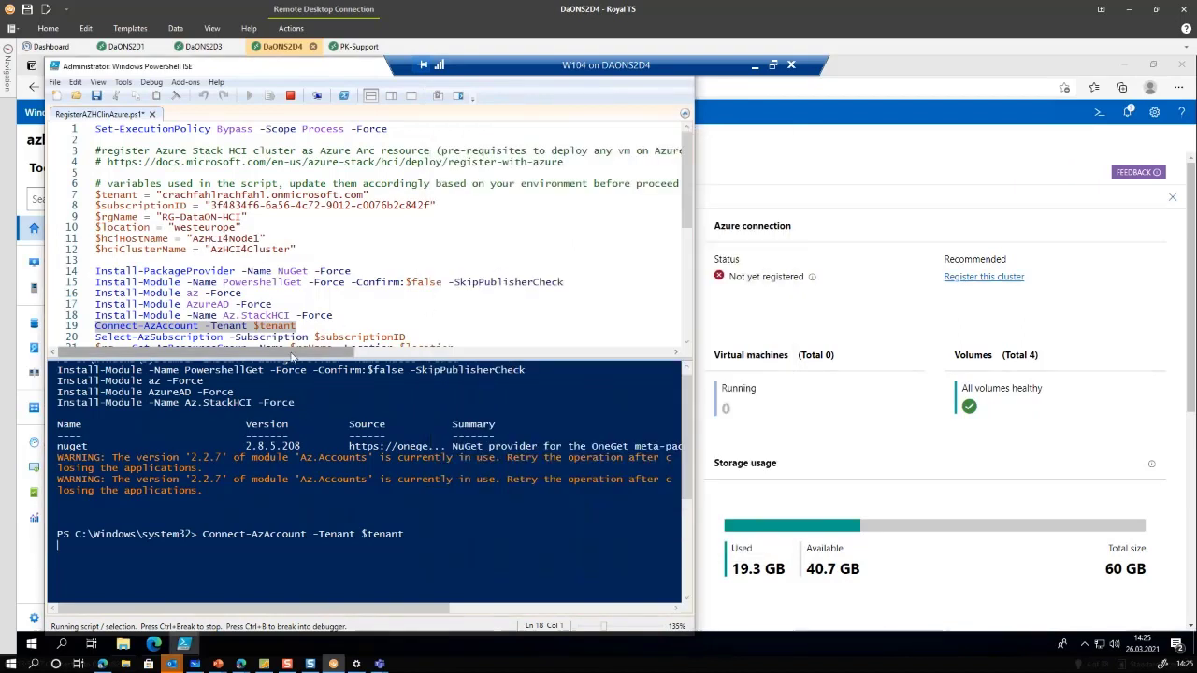
{"action": "scroll", "coordinate": [97, 277], "scroll_direction": "down", "scroll_amount": 2}
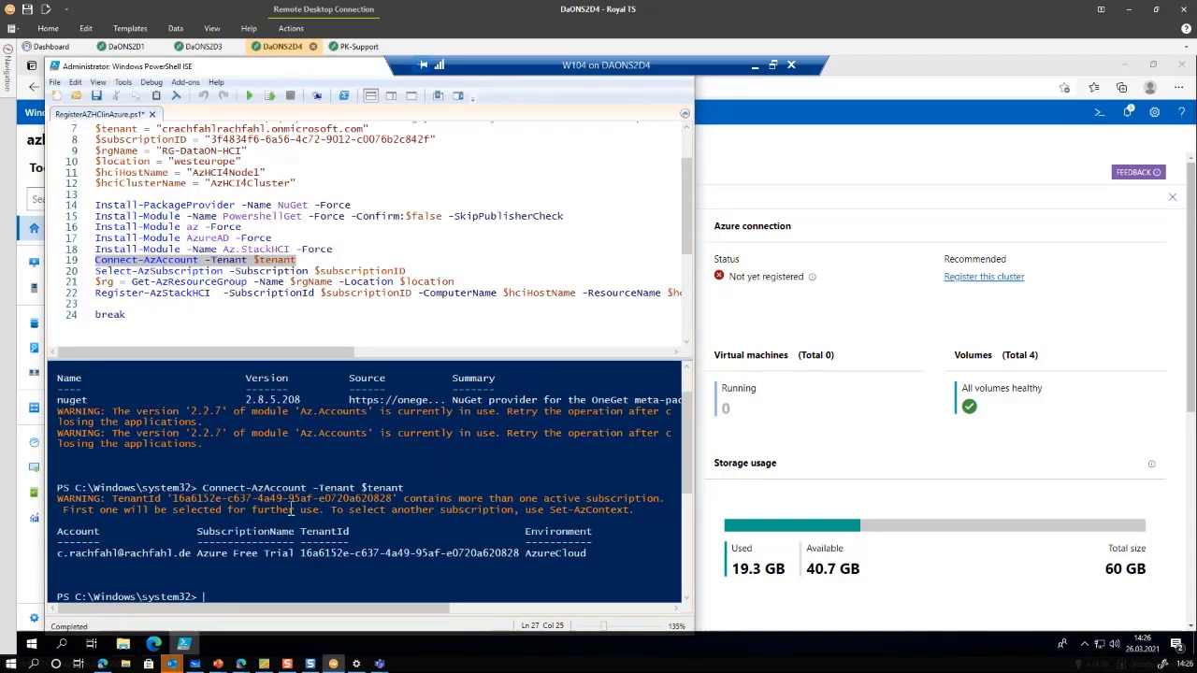
Run script lines 20–22 for subscription, resource group and Register-AzStackHCI as a selection
{"action": "left_click_drag", "start_coordinate": [97, 270], "coordinate": [96, 304]}
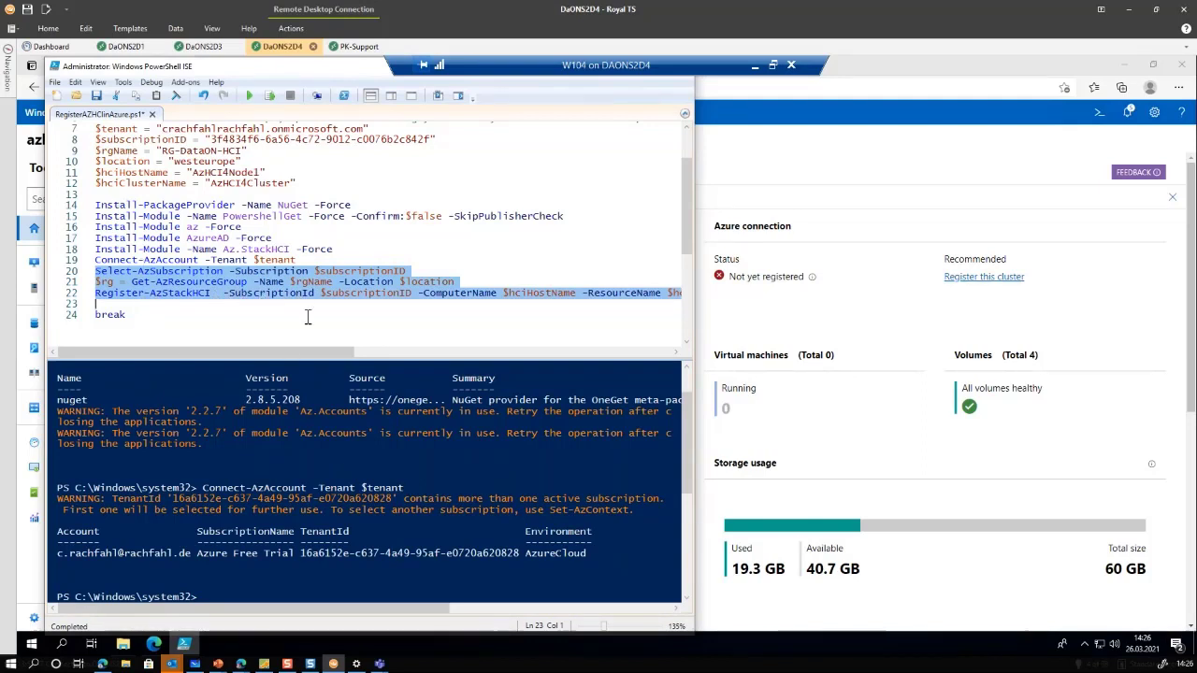
{"action": "left_click_drag", "start_coordinate": [299, 353], "coordinate": [172, 352]}
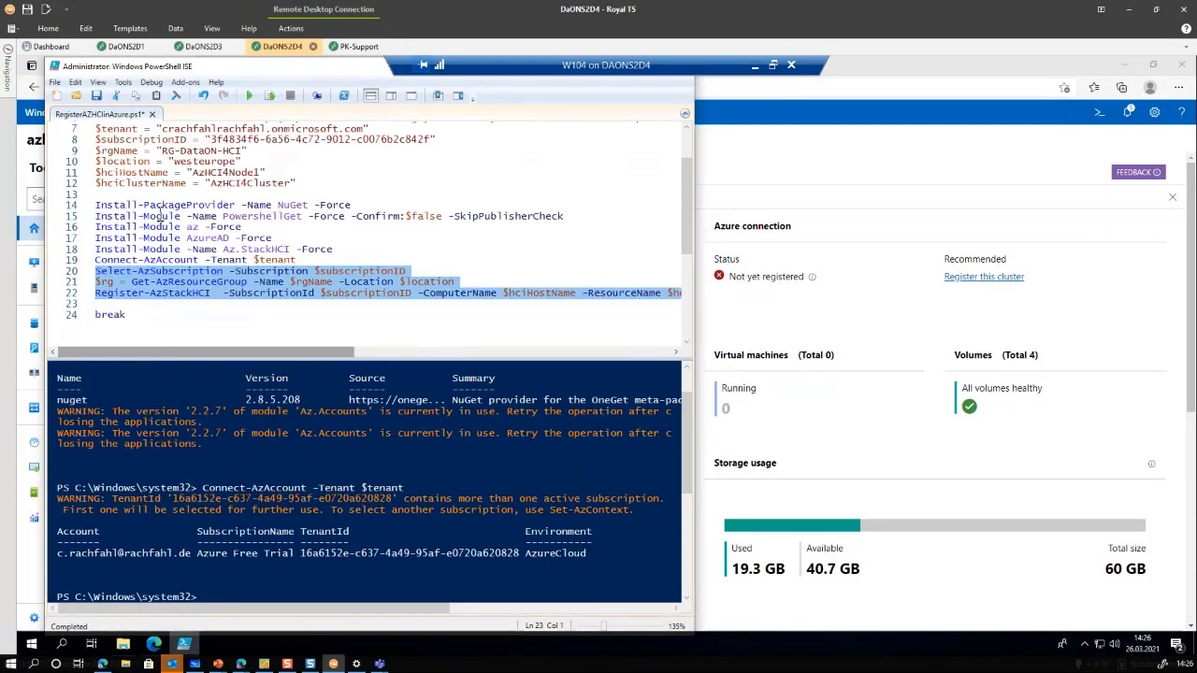
{"action": "left_click", "coordinate": [270, 96]}
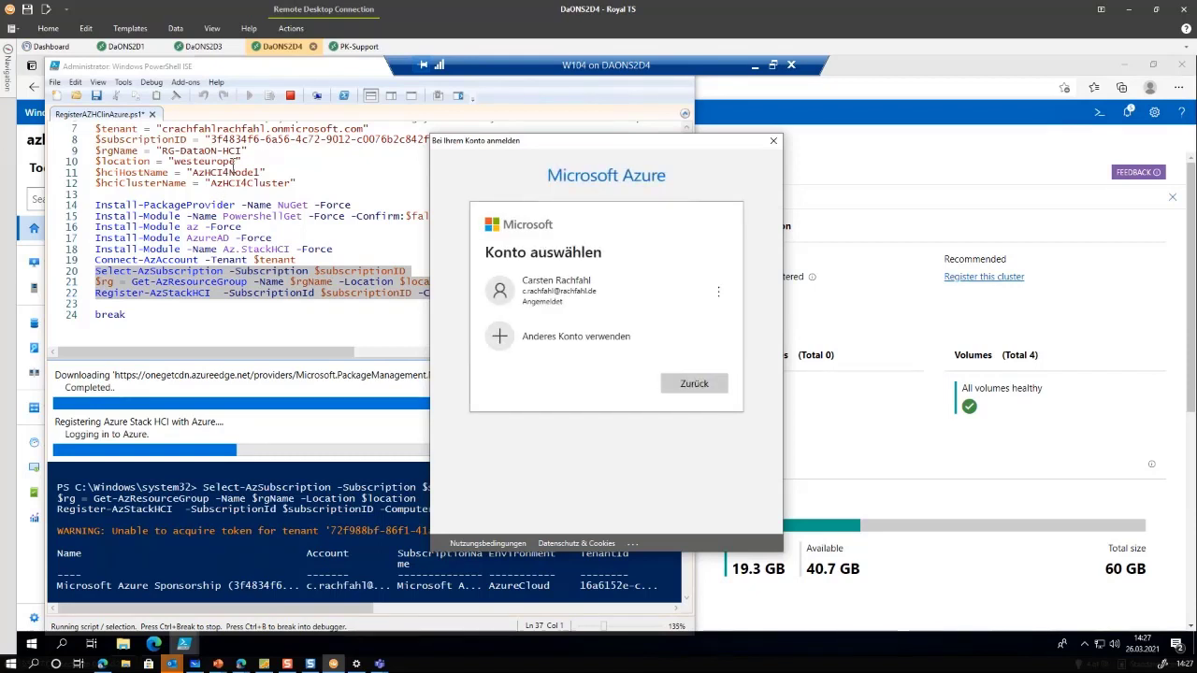
Choose the signed-in account in Konto auswählen, then move the ISE window right to reveal the dashboard
{"action": "left_click", "coordinate": [530, 285]}
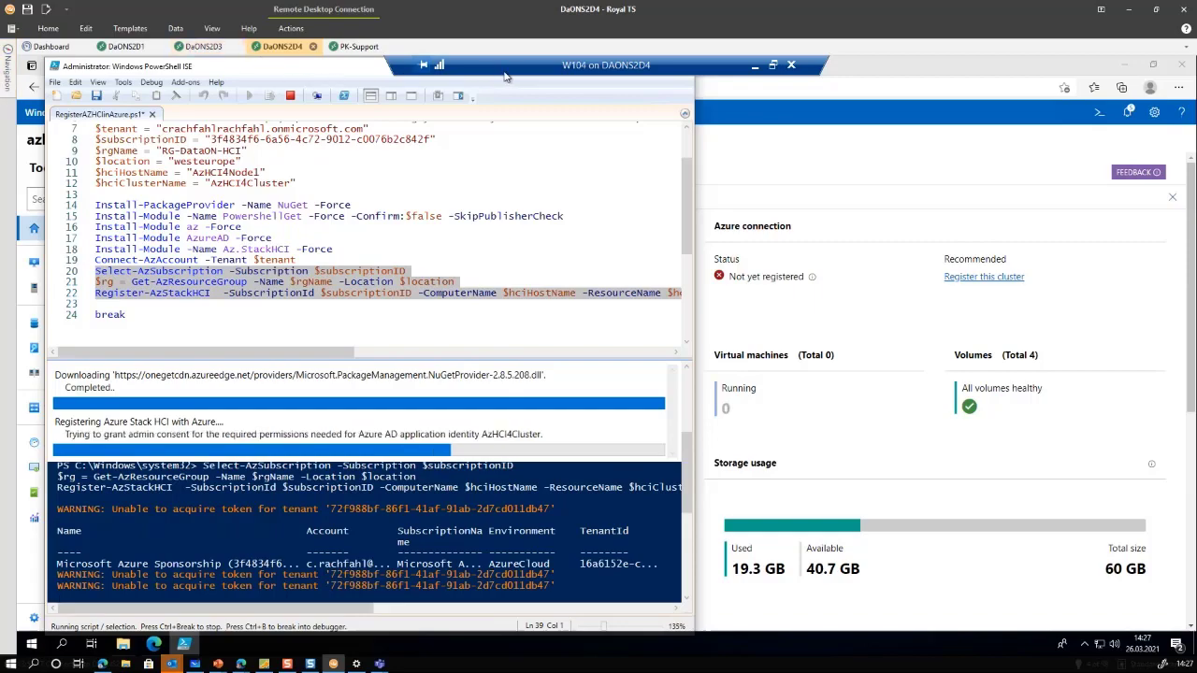
{"action": "left_click_drag", "start_coordinate": [527, 67], "coordinate": [838, 62]}
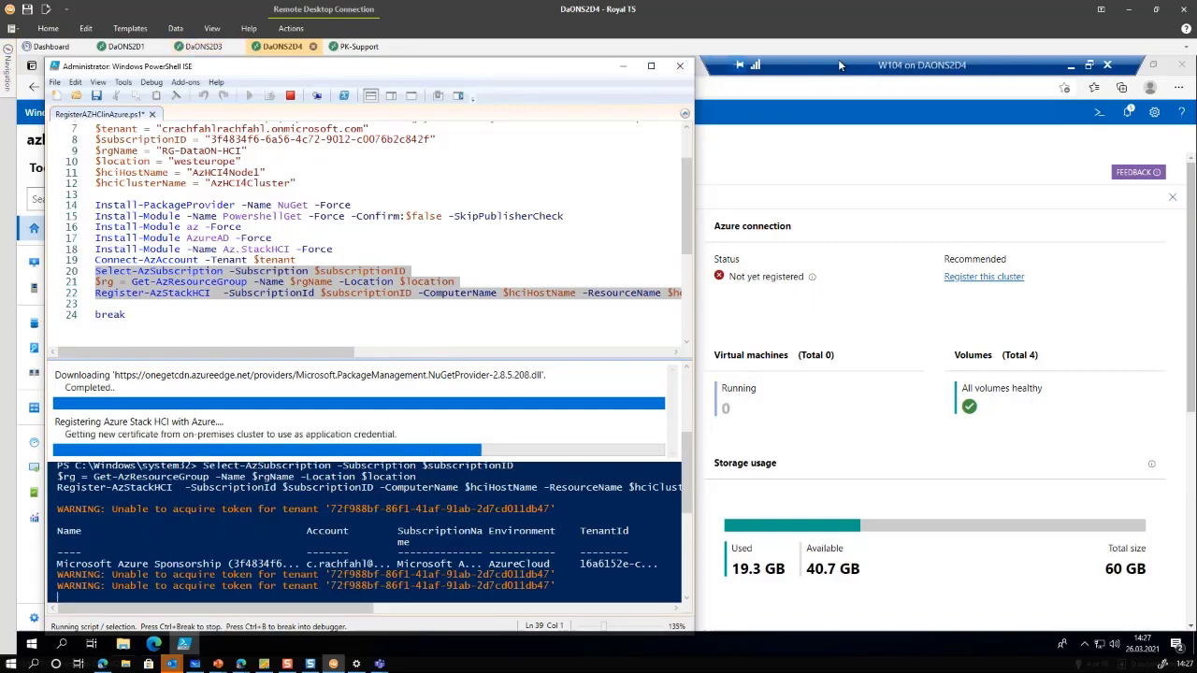
{"action": "left_click_drag", "start_coordinate": [608, 88], "coordinate": [1107, 118]}
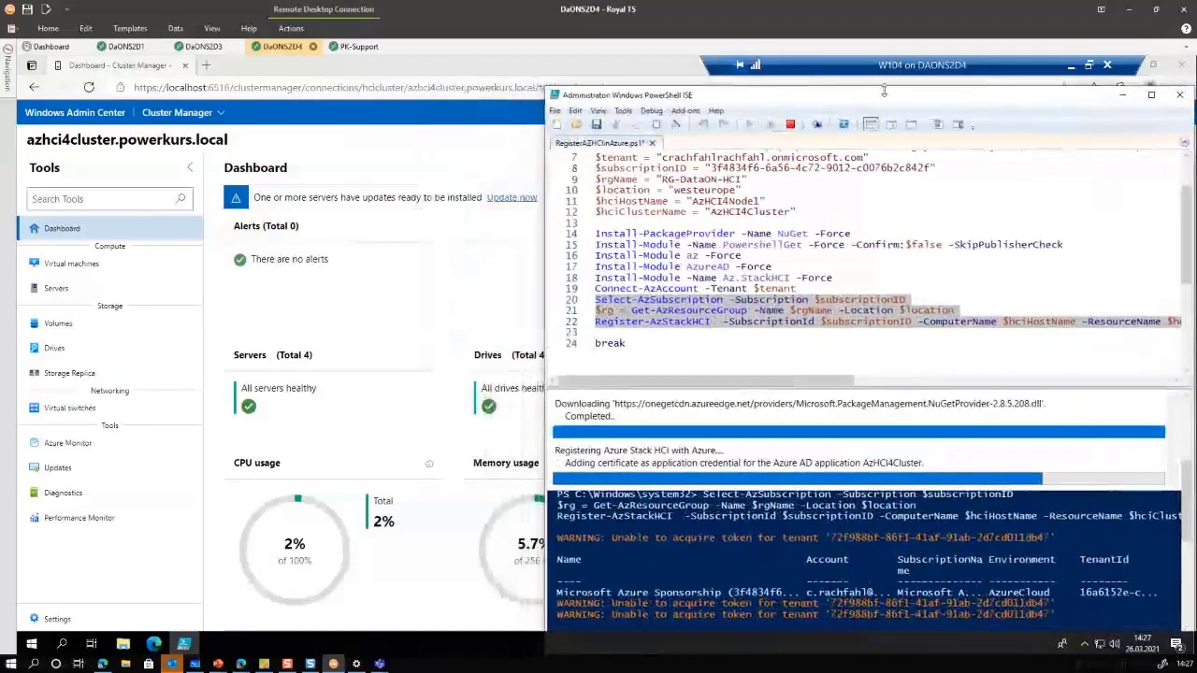
Open portal.azure.com in a new tab, sign in with e-mail and password, and decline saving it
{"action": "left_click", "coordinate": [207, 66]}
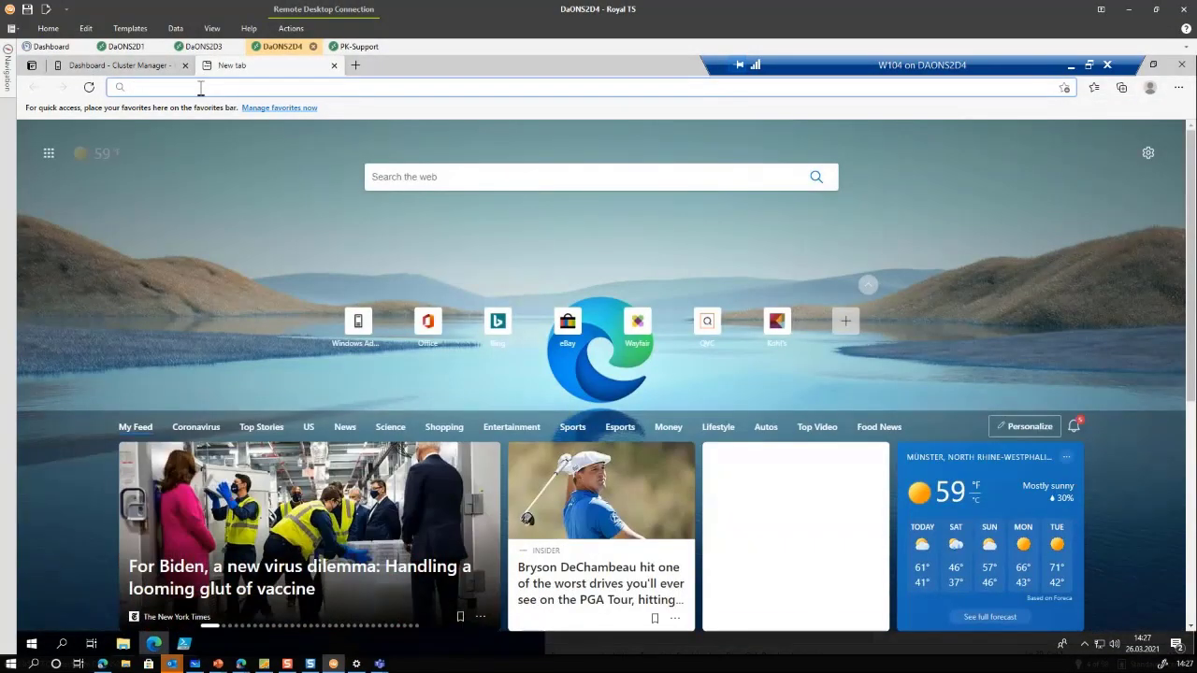
{"action": "type", "text": "portal"}
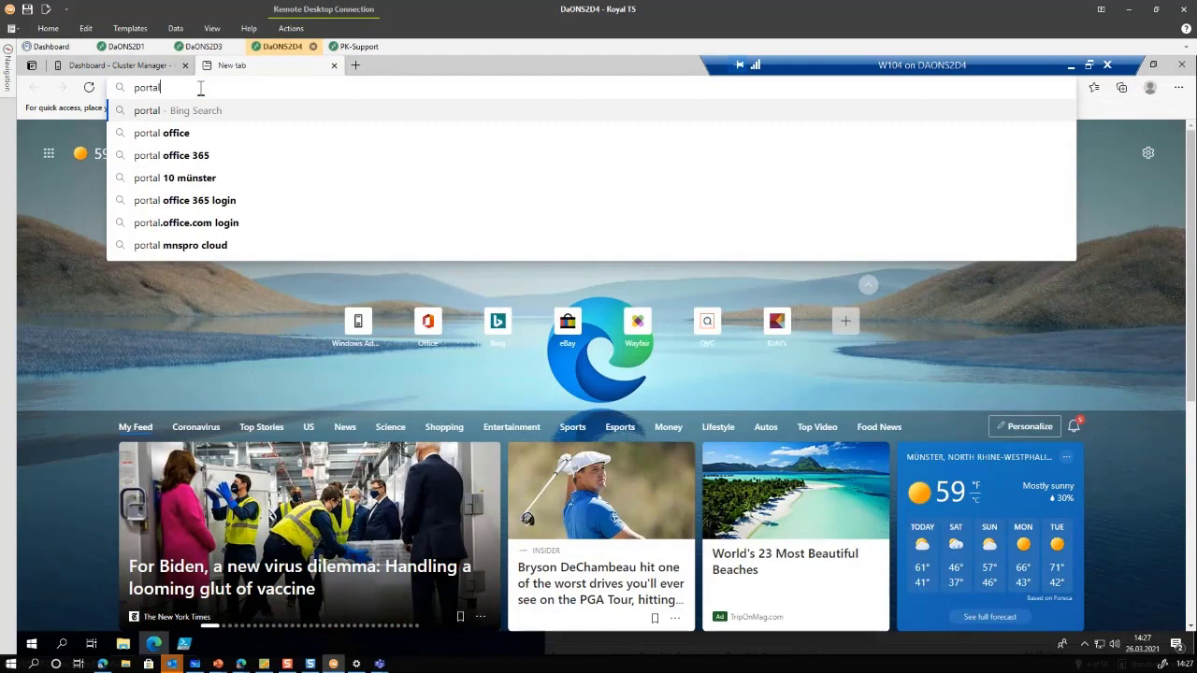
{"action": "type", "text": ".azure.com"}
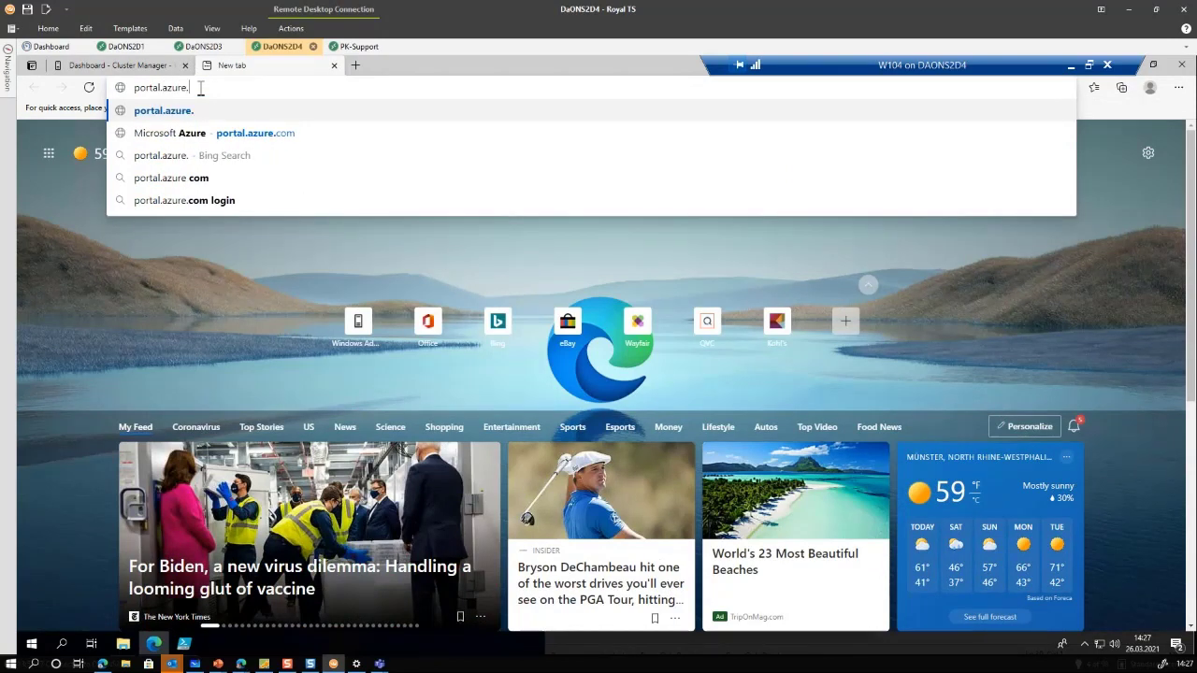
{"action": "key", "text": "Return"}
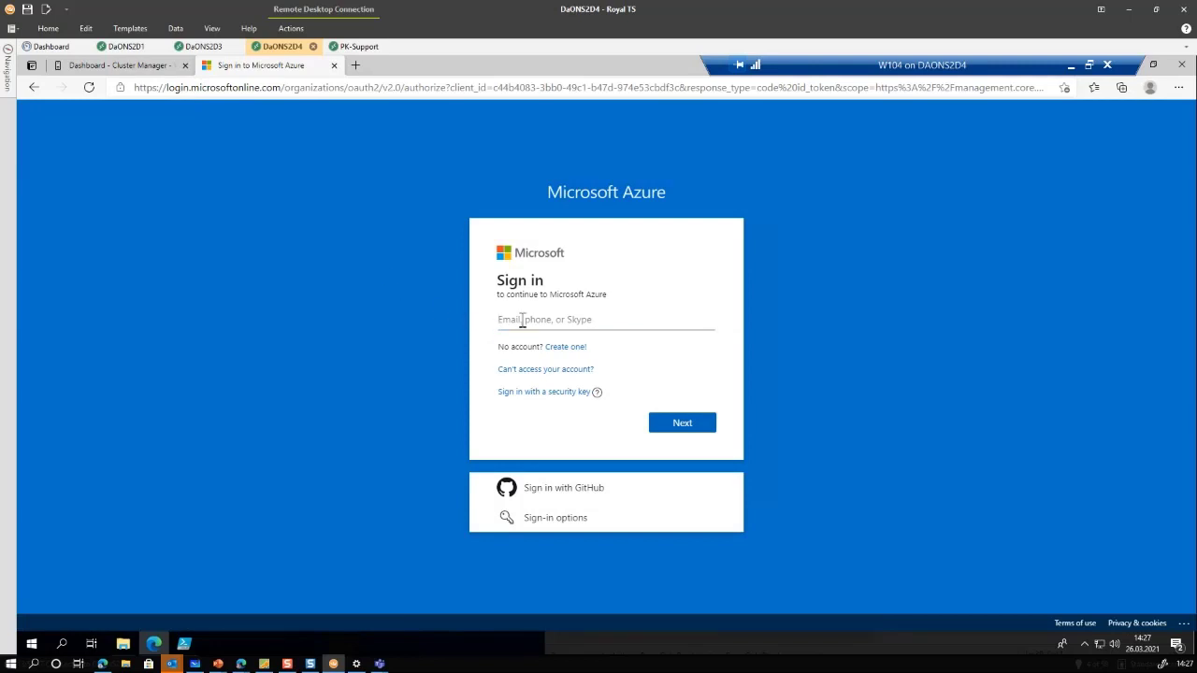
{"action": "key", "text": "Return"}
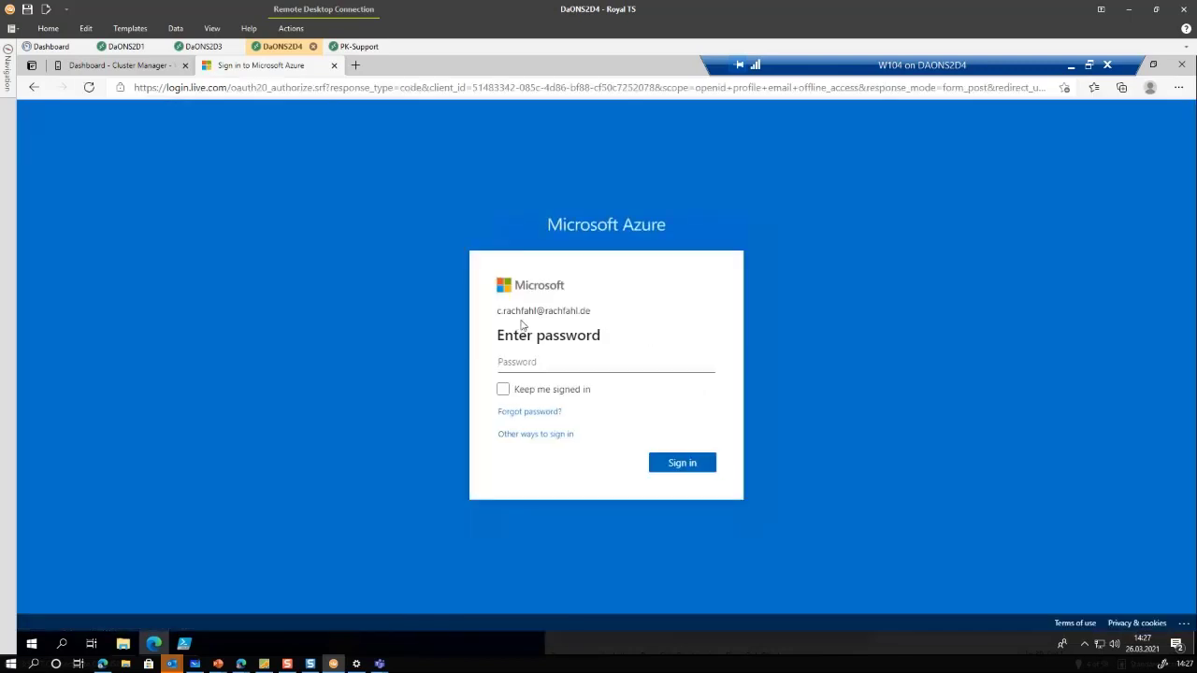
{"action": "type", "text": "••"}
{"action": "key", "text": "Return"}
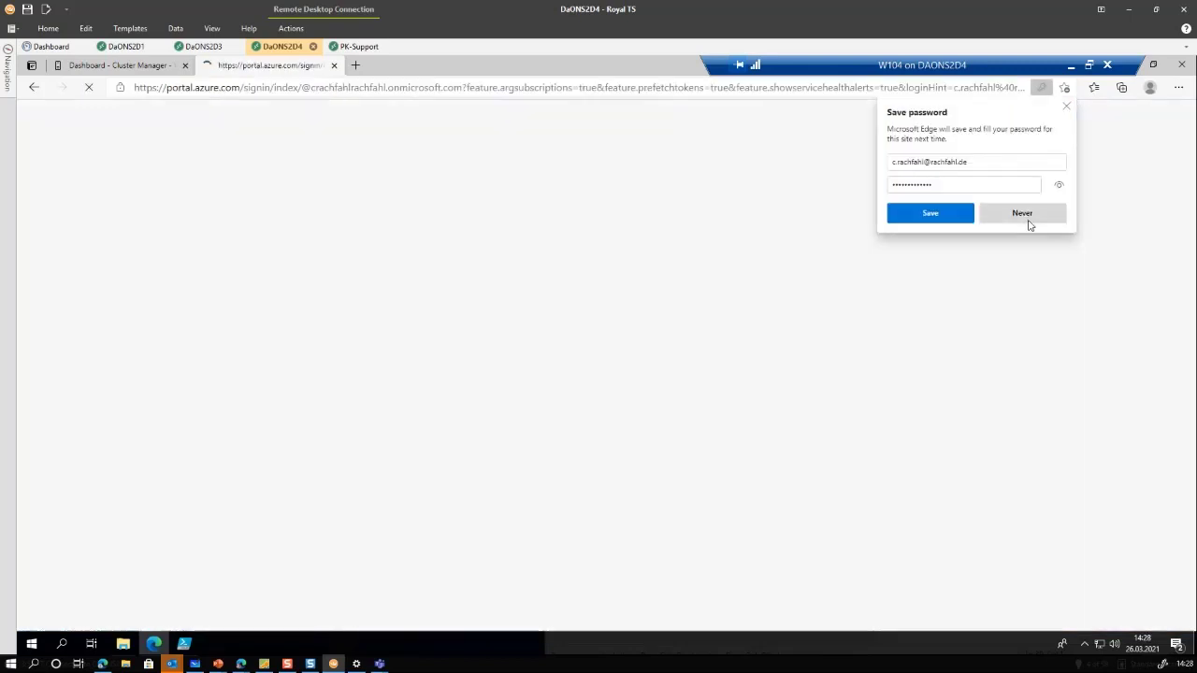
{"action": "left_click", "coordinate": [1022, 213]}
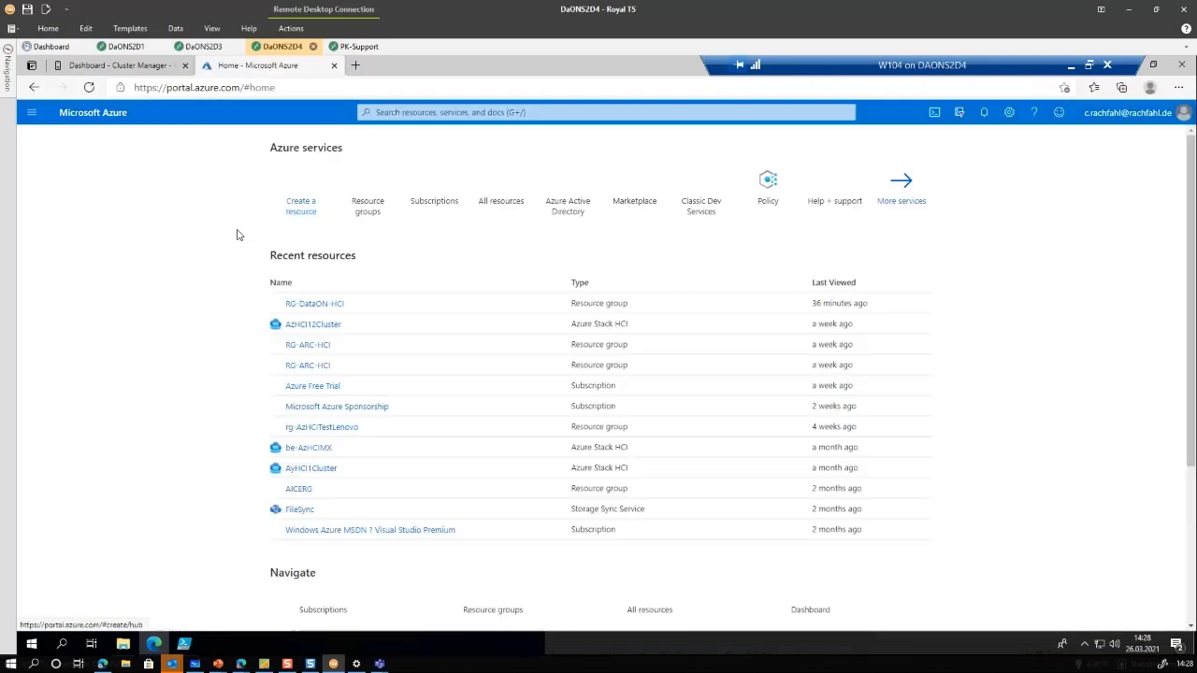
Open AzHCI4Cluster in RG-DataON-HCI showing Connected, then check ISE registration progress at 24%
{"action": "left_click", "coordinate": [370, 182]}
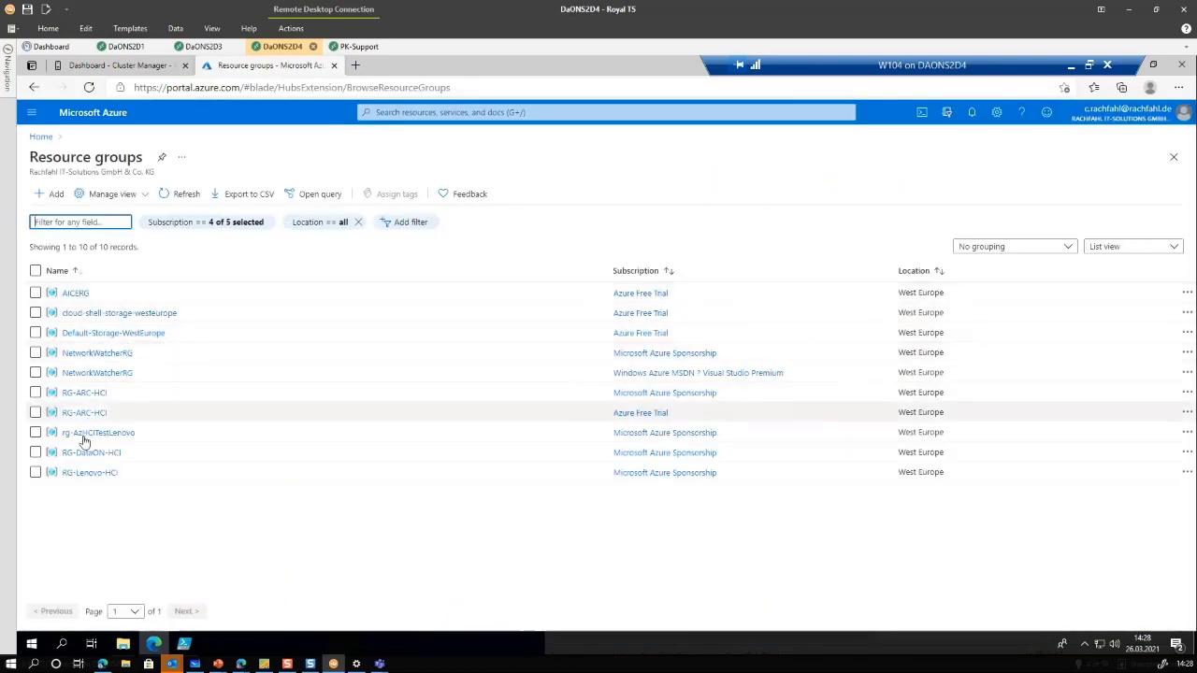
{"action": "left_click", "coordinate": [81, 456]}
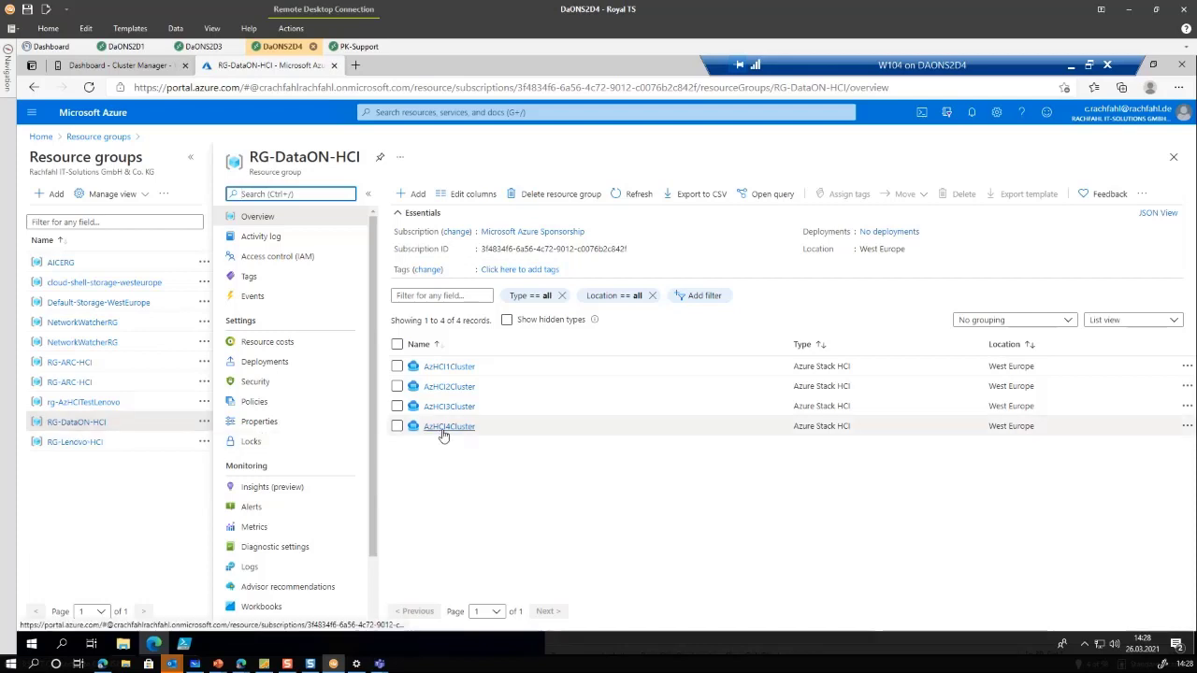
{"action": "left_click", "coordinate": [117, 66]}
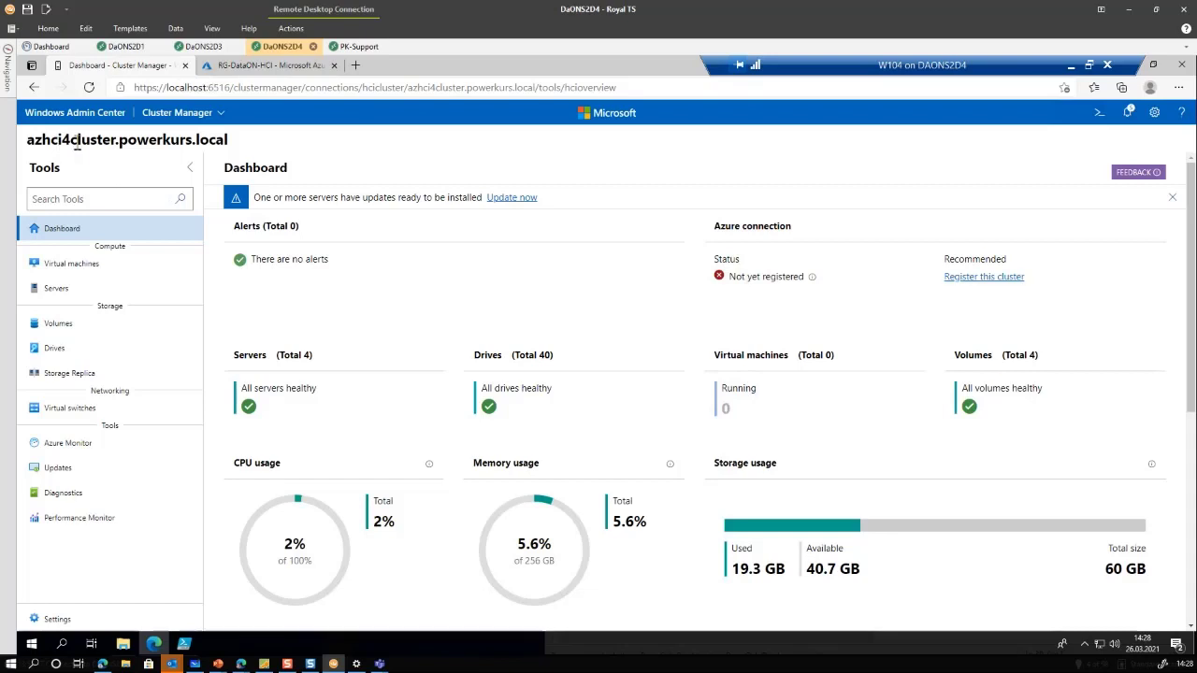
{"action": "left_click", "coordinate": [245, 68]}
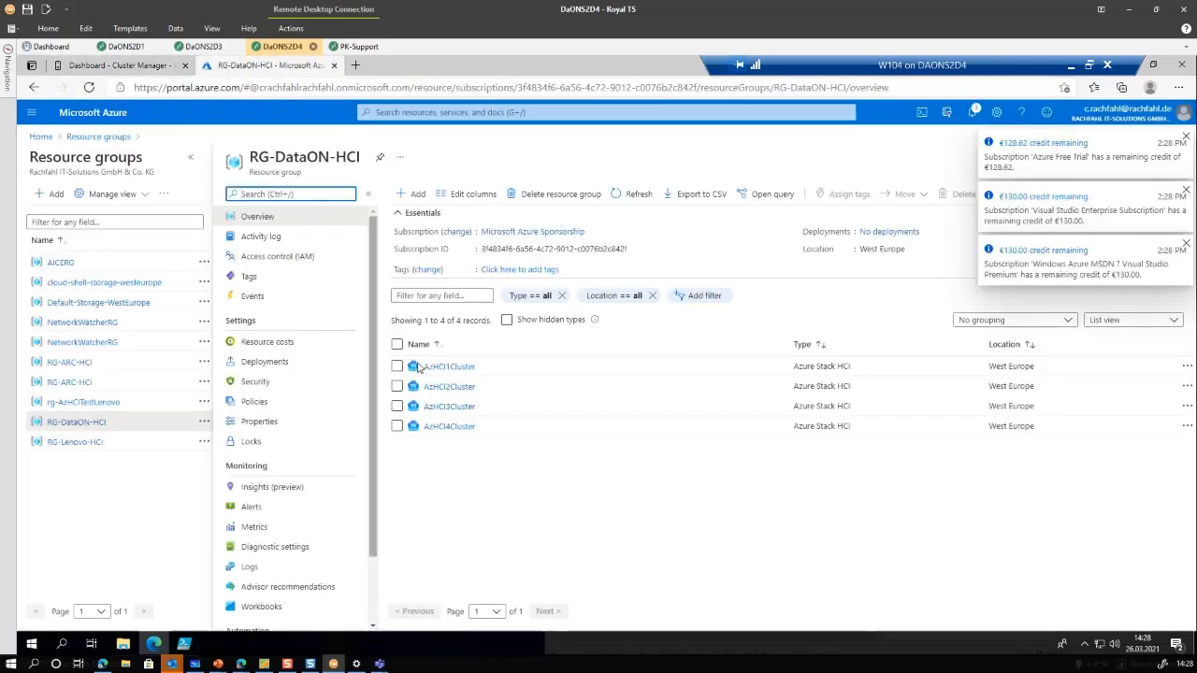
{"action": "left_click", "coordinate": [436, 430]}
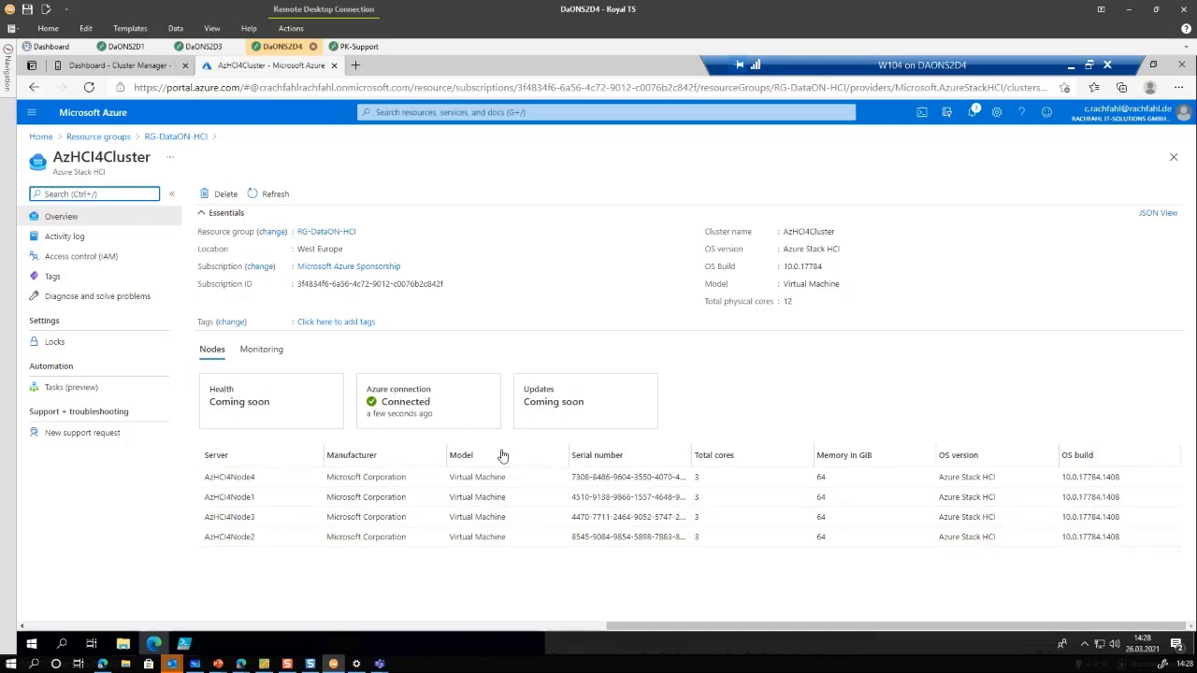
{"action": "left_click", "coordinate": [184, 643]}
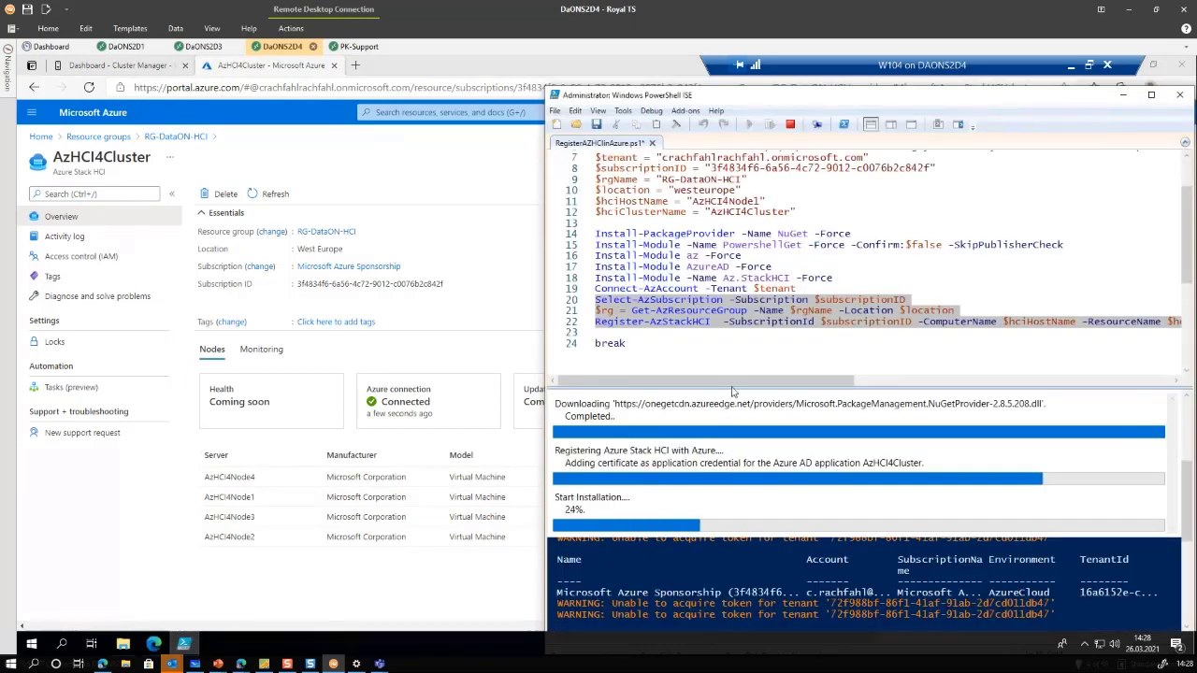
{"action": "left_click_drag", "start_coordinate": [692, 384], "coordinate": [684, 277]}
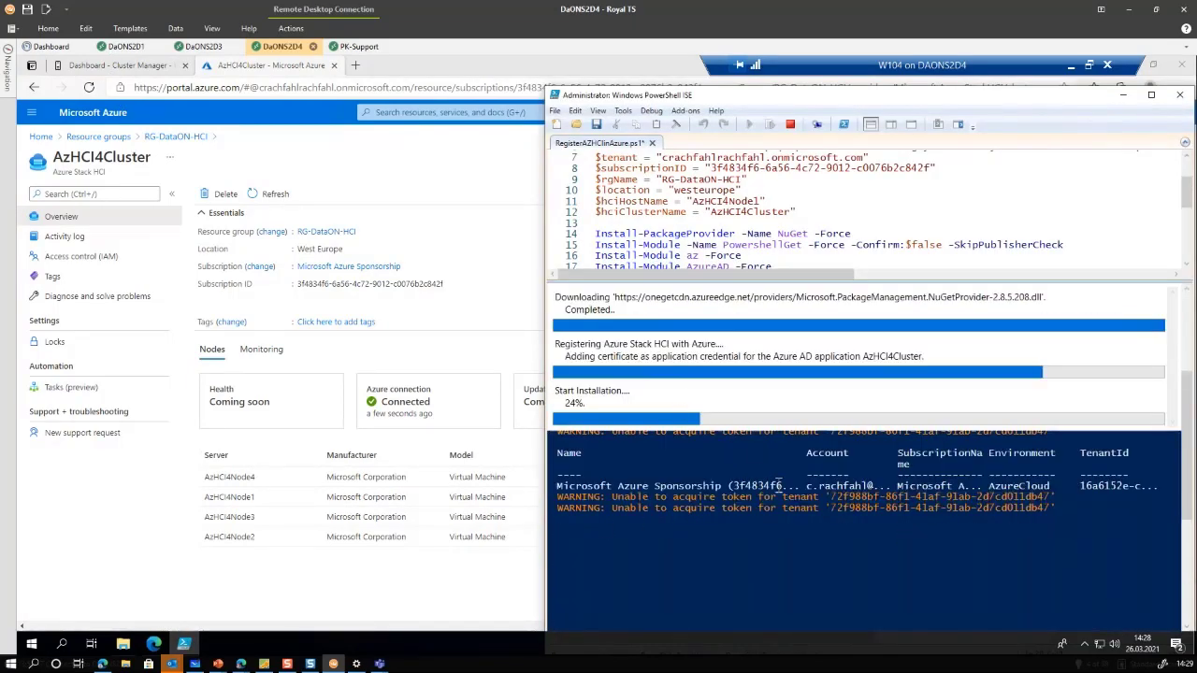
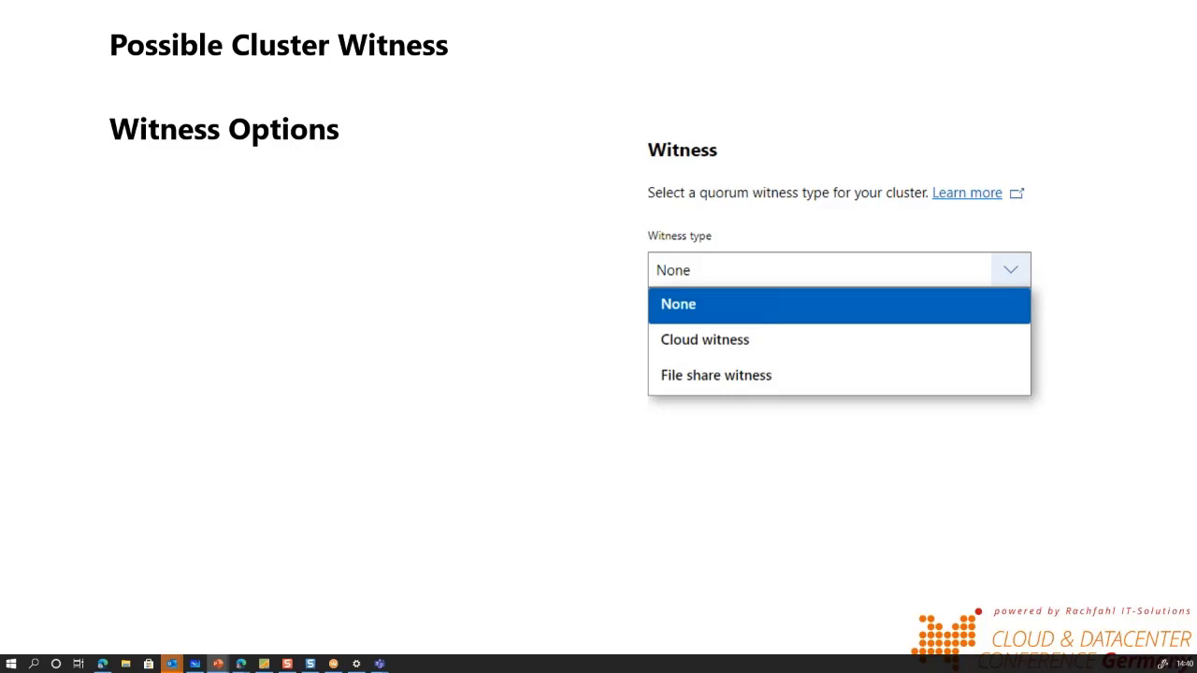
Reveal the File Share Witness, Cloud Witness in Azure and struck-out Disk Witness bullets, then reach 'Demo Witness'
{"action": "key", "text": "Right"}
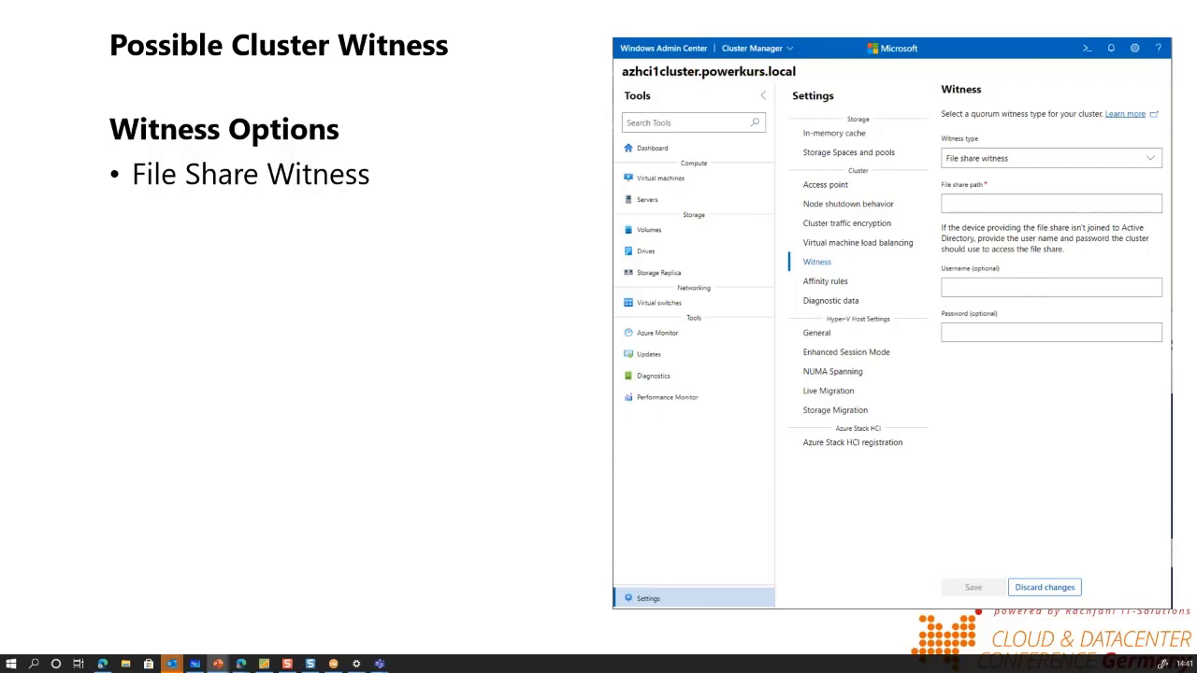
{"action": "key", "text": "Right"}
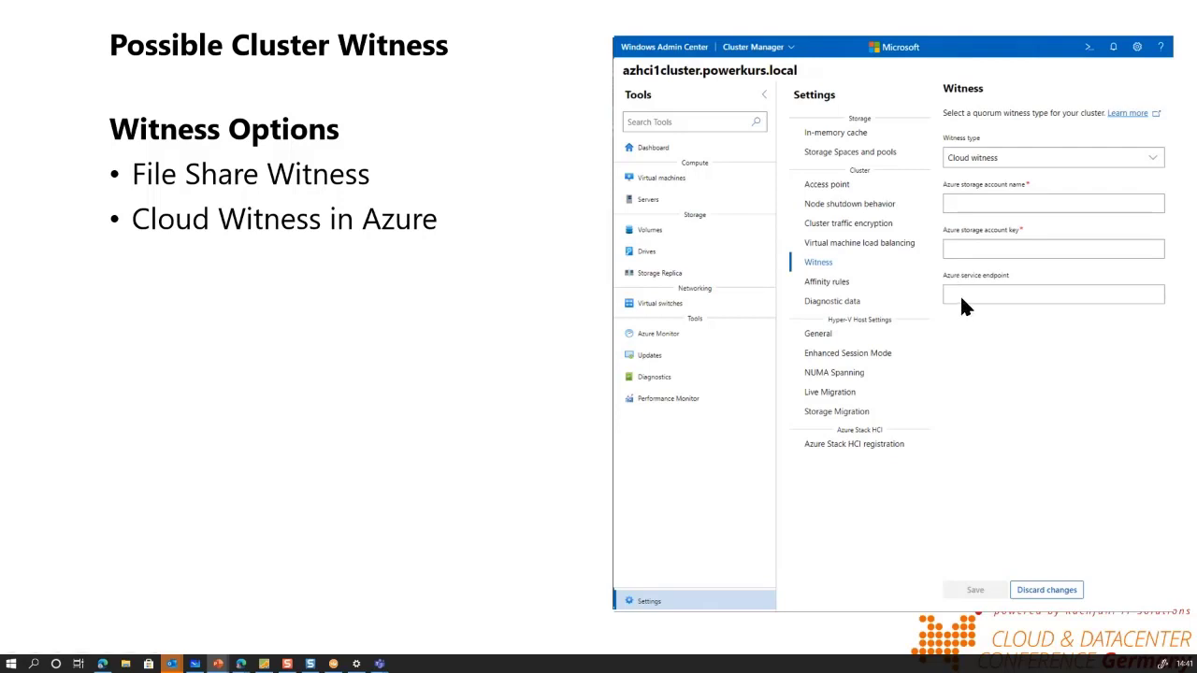
{"action": "key", "text": "Right"}
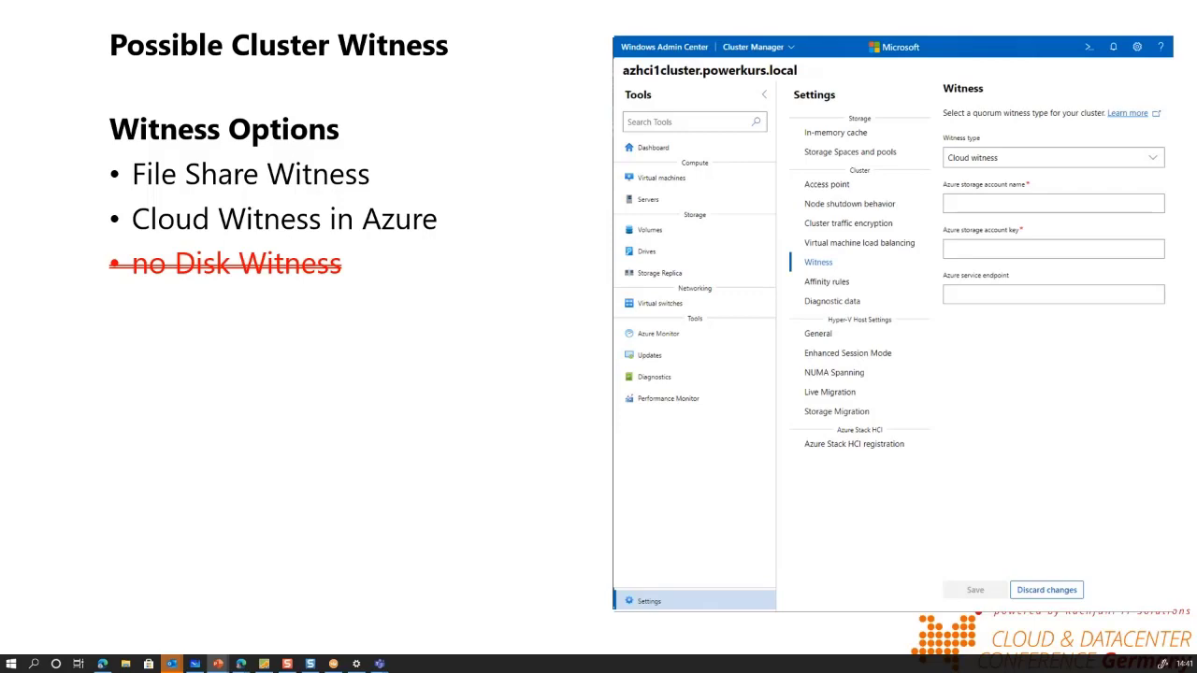
{"action": "key", "text": "Right"}
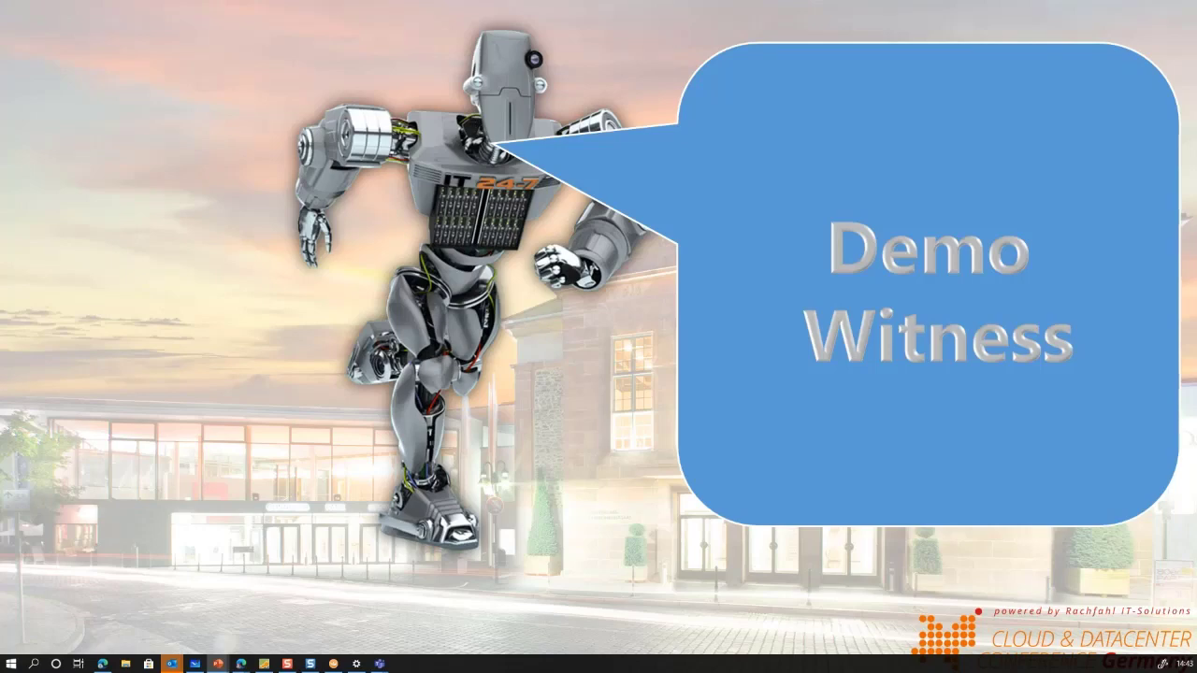
Settle on the Demo Witness slide and switch to the remote desktop with the Azure portal
{"action": "key", "text": "Right"}
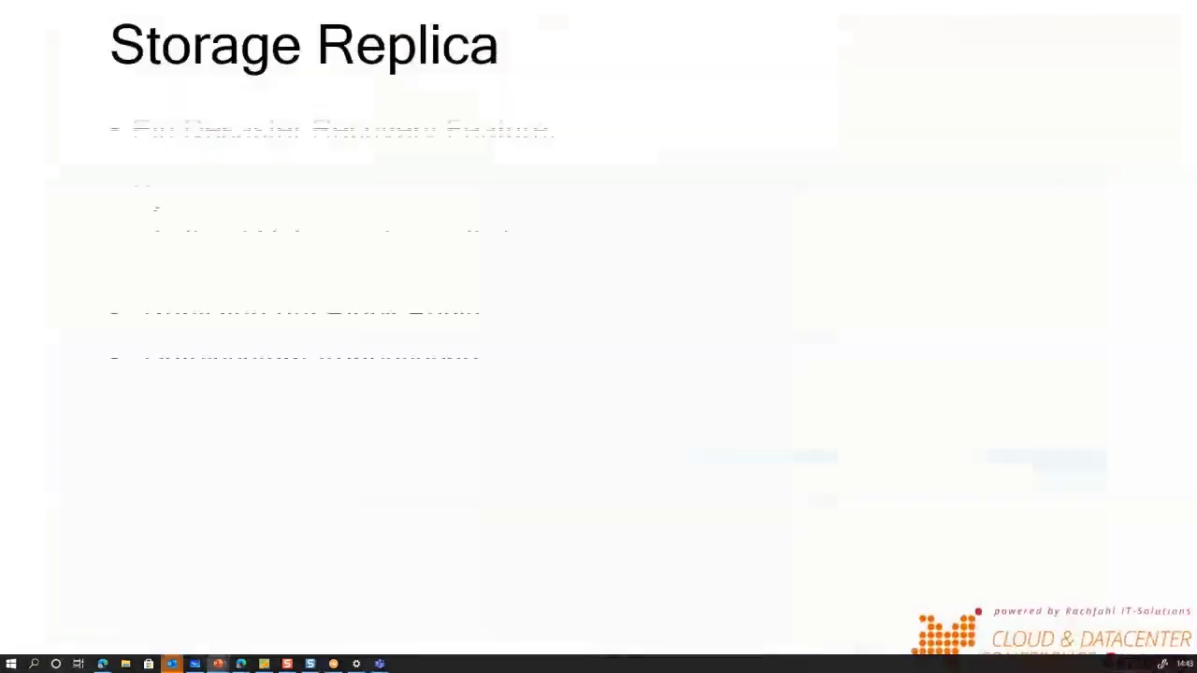
{"action": "key", "text": "Left"}
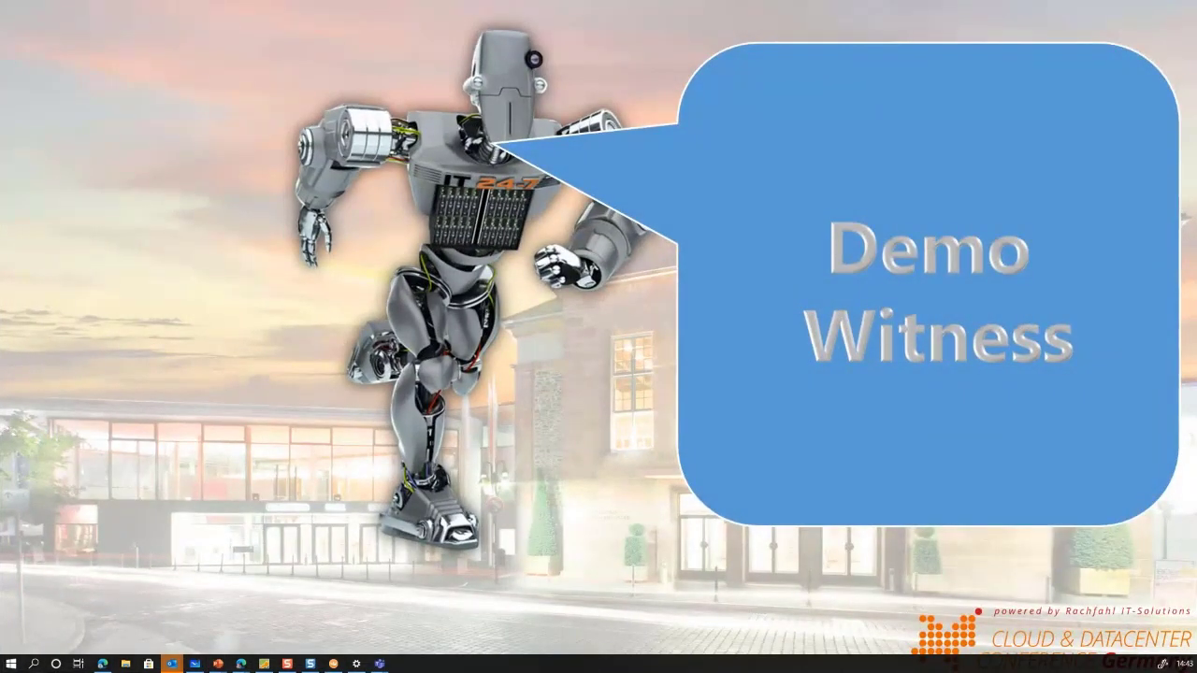
{"action": "key", "text": "alt+Tab"}
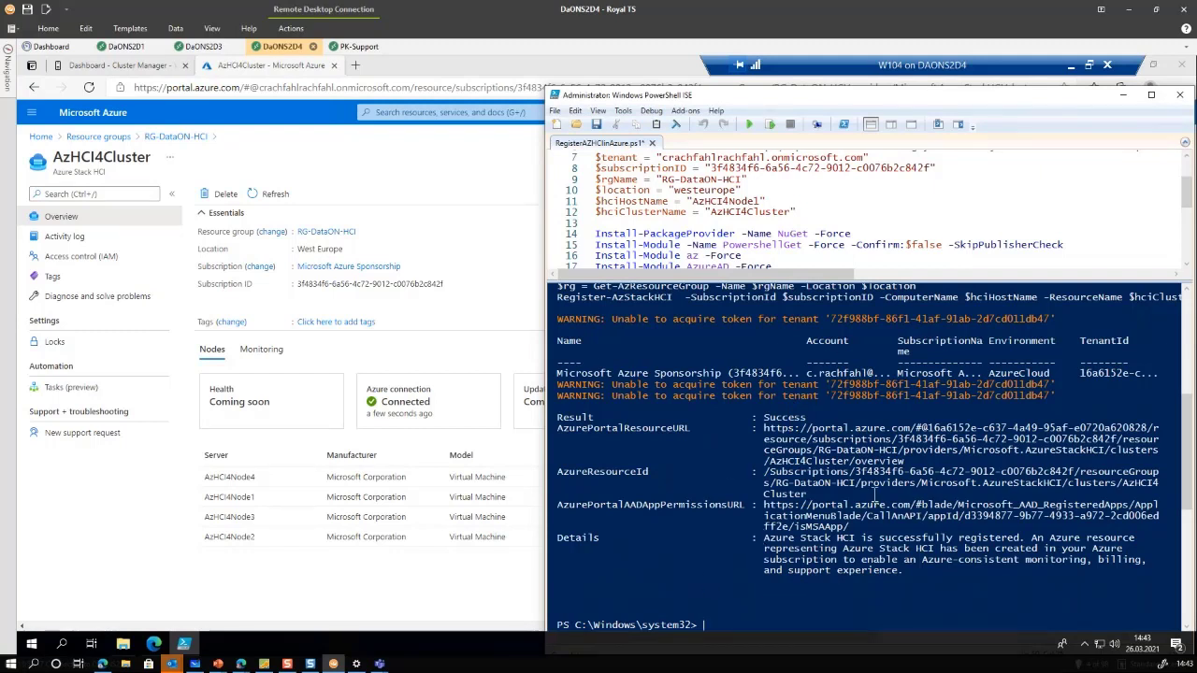
Put PowerShell ISE away and bring up the DaONS2D4 session's Windows Admin Center cluster dashboard
{"action": "left_click", "coordinate": [1123, 98]}
{"action": "left_click", "coordinate": [56, 46]}
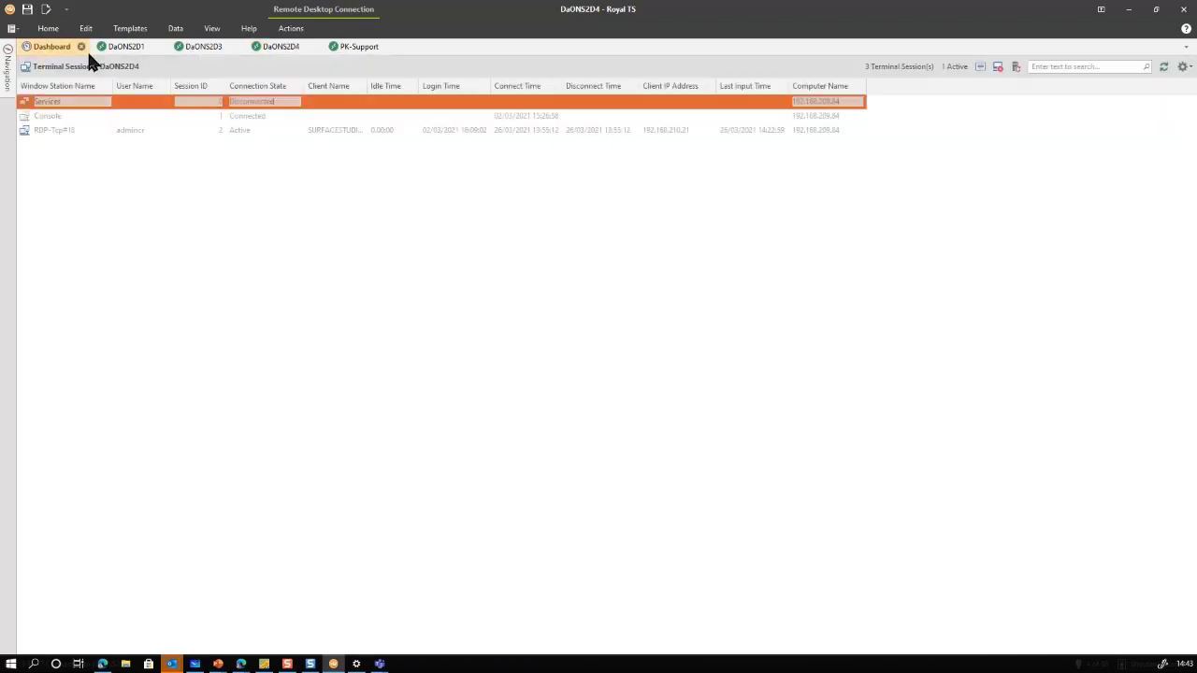
{"action": "left_click", "coordinate": [140, 46]}
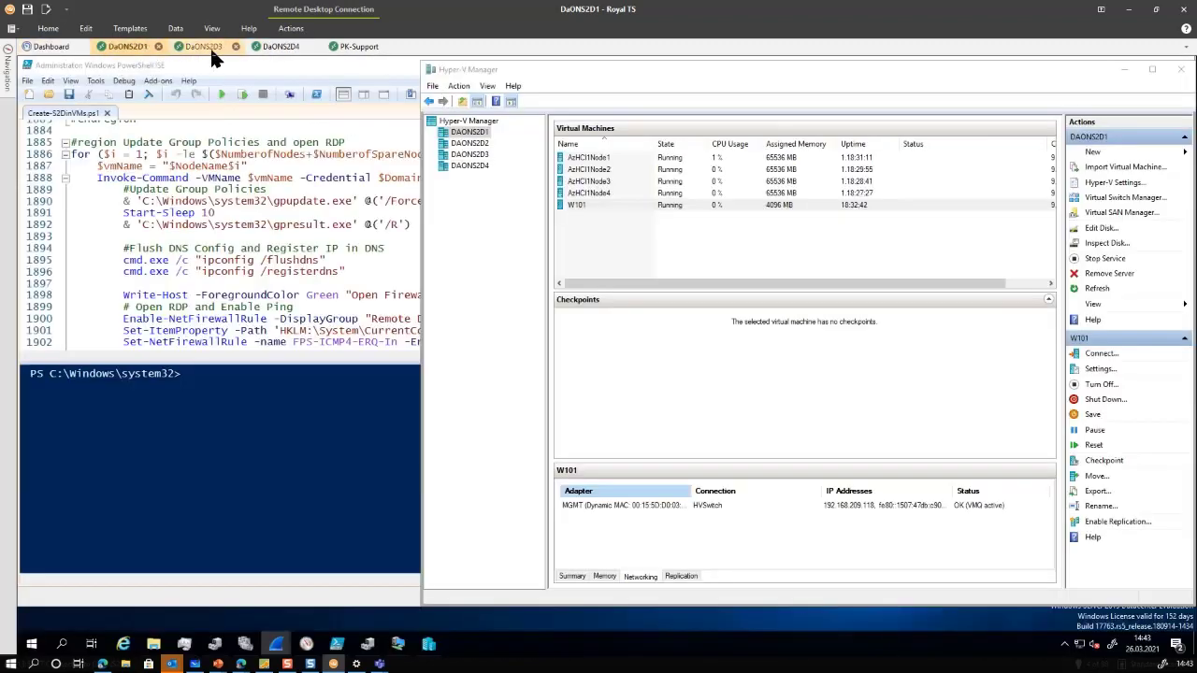
{"action": "left_click", "coordinate": [297, 46]}
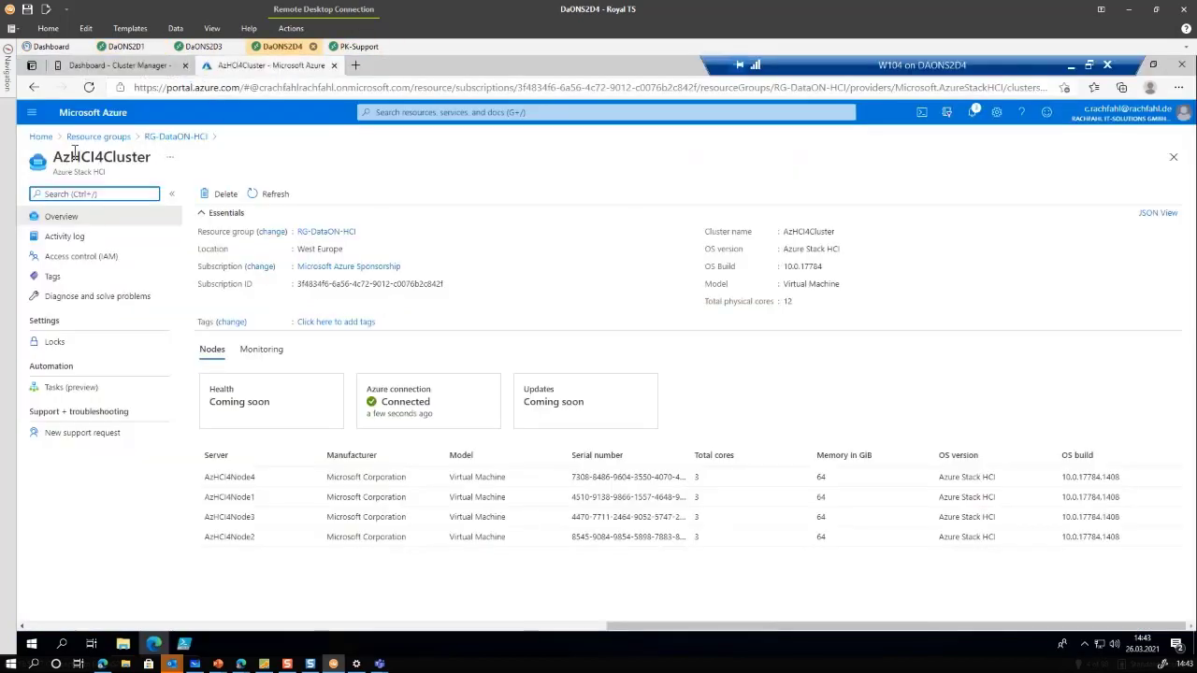
{"action": "left_click", "coordinate": [106, 67]}
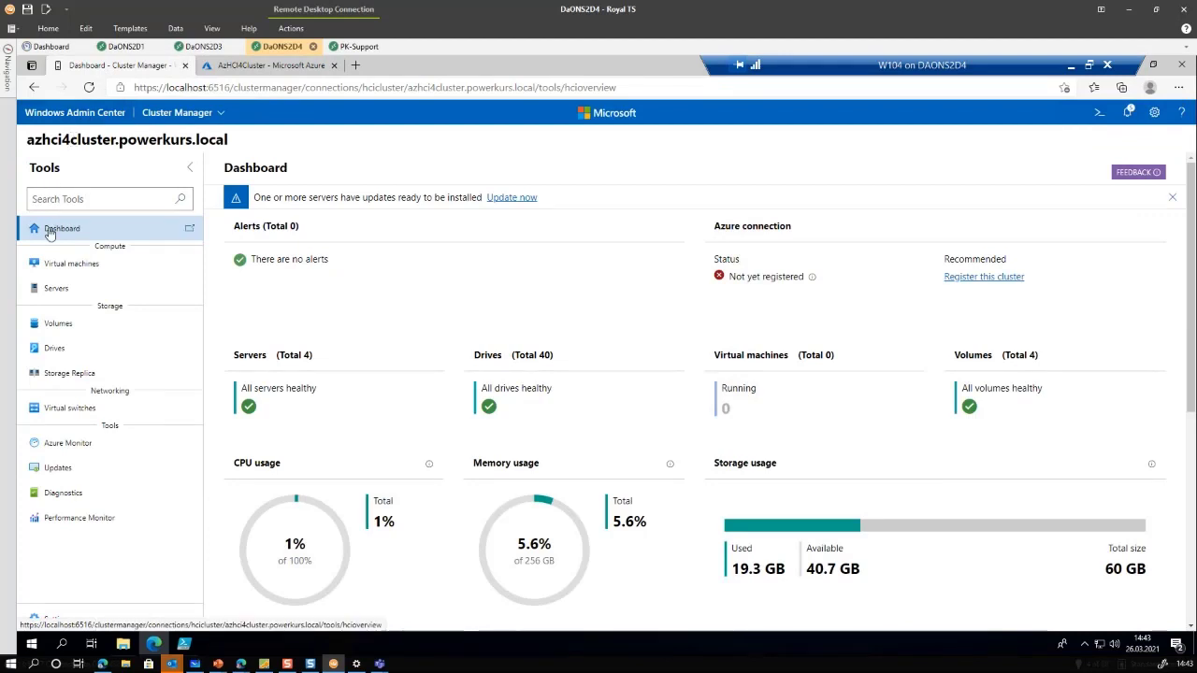
Reload the dashboard so Azure connection shows Connected, and open the cluster's Azure resource in a new tab
{"action": "left_click", "coordinate": [90, 88]}
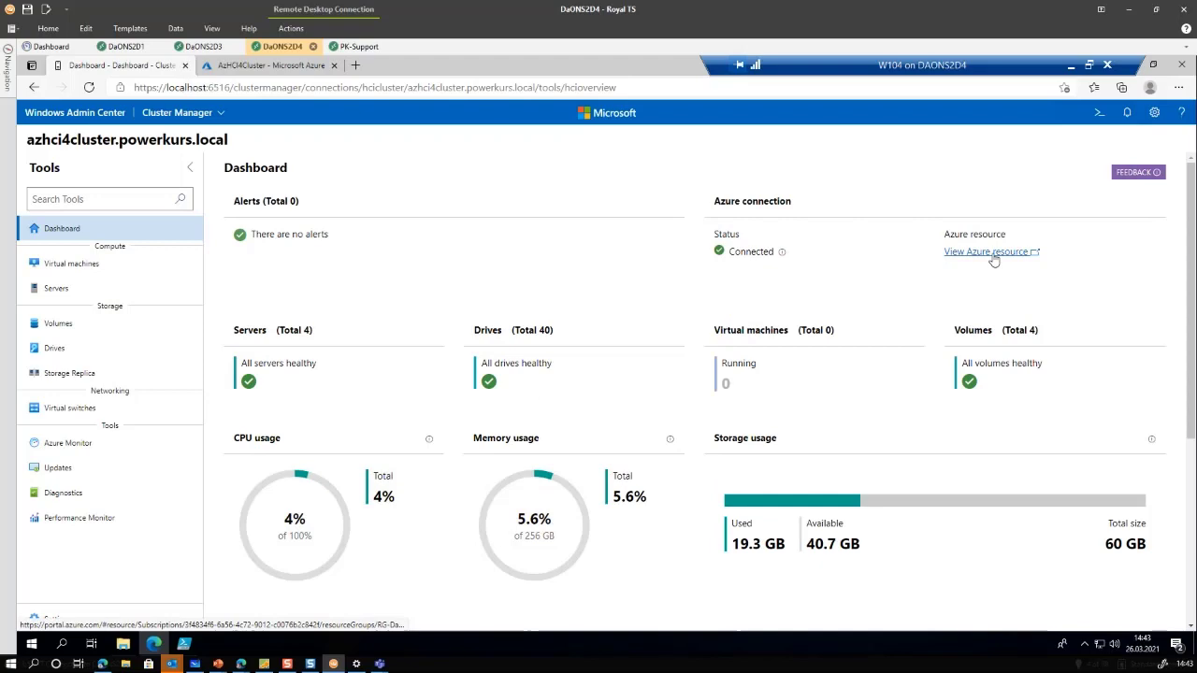
{"action": "left_click", "coordinate": [270, 68]}
{"action": "left_click", "coordinate": [117, 65]}
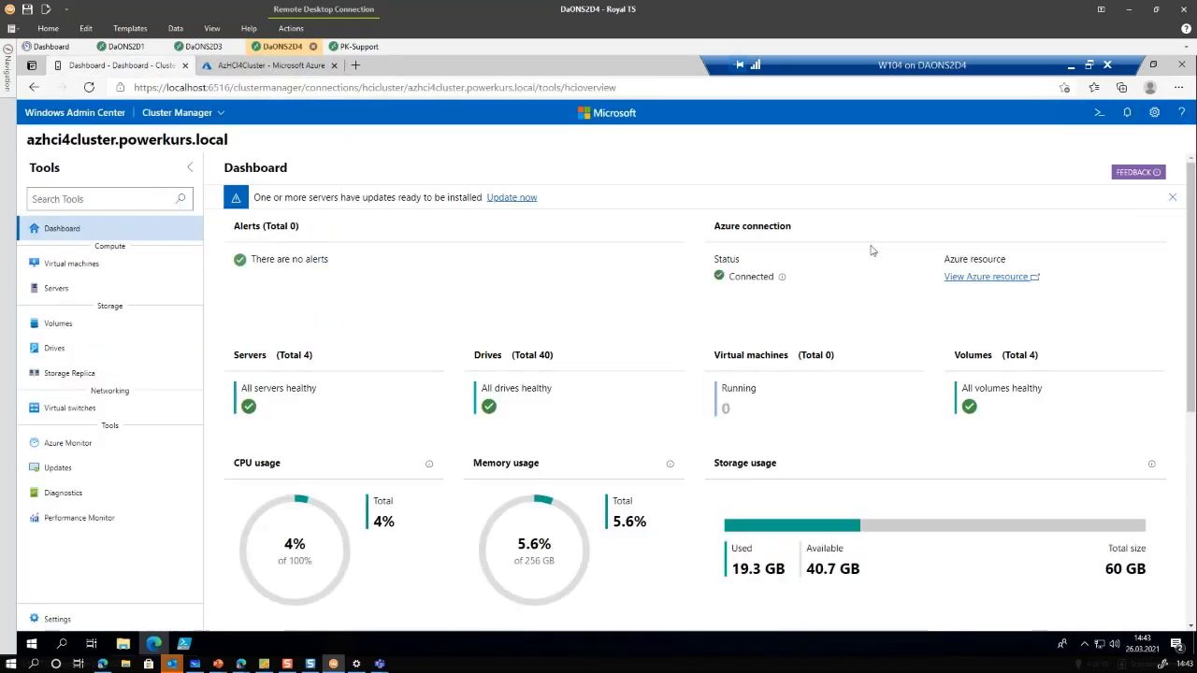
{"action": "left_click", "coordinate": [985, 279]}
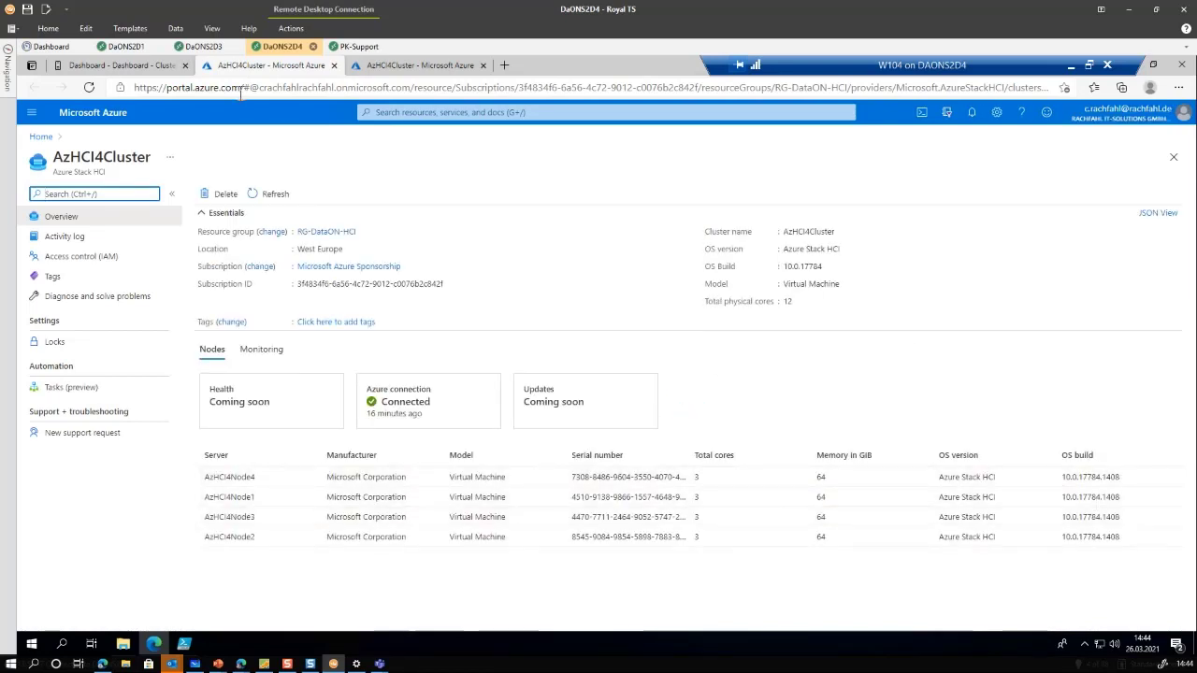
{"action": "left_click", "coordinate": [127, 65]}
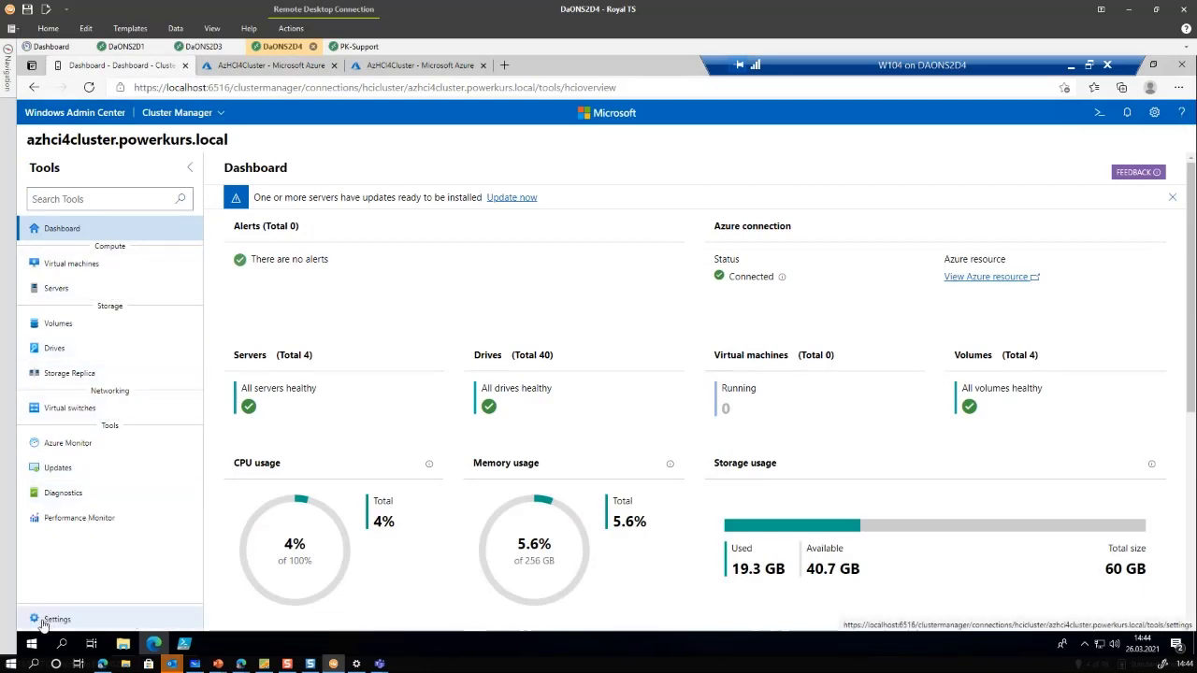
Choose File share witness as the witness type in the cluster's Settings > Witness page
{"action": "left_click", "coordinate": [43, 621]}
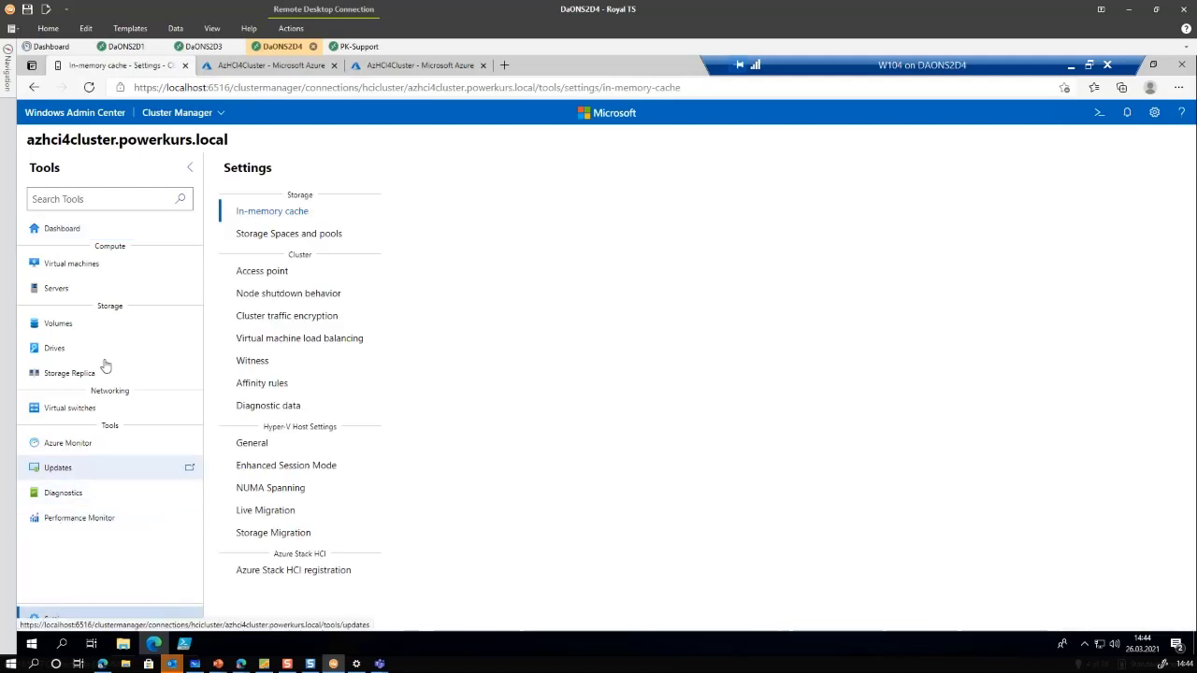
{"action": "left_click", "coordinate": [257, 365]}
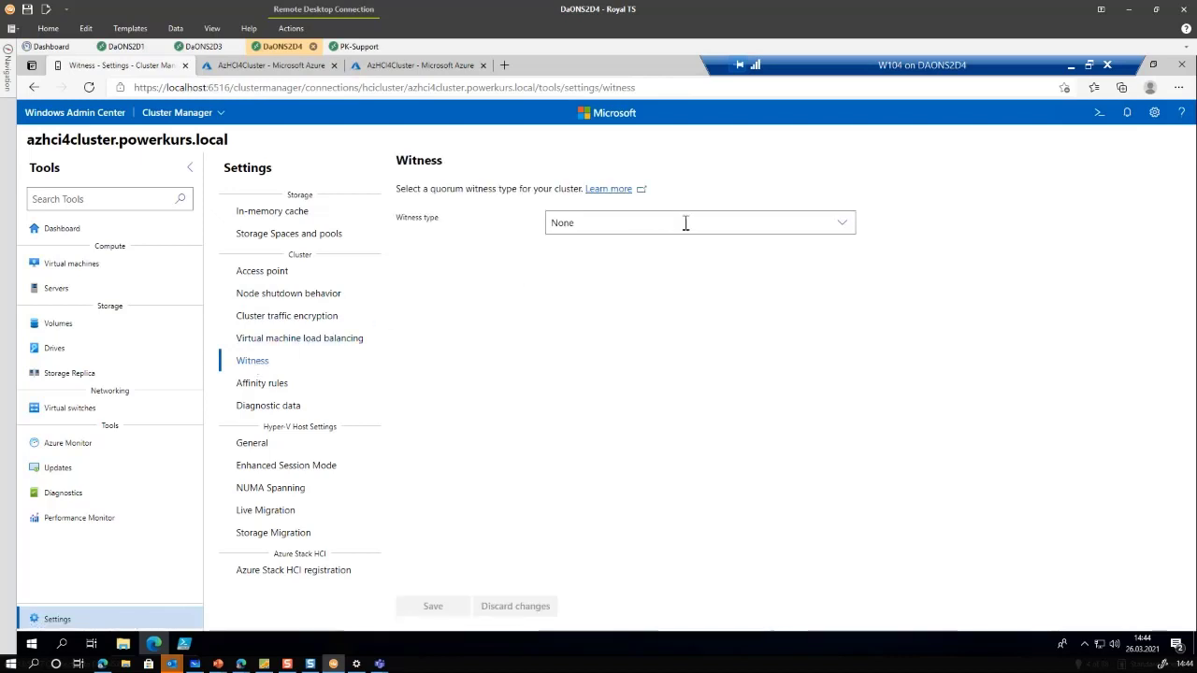
{"action": "left_click", "coordinate": [685, 223]}
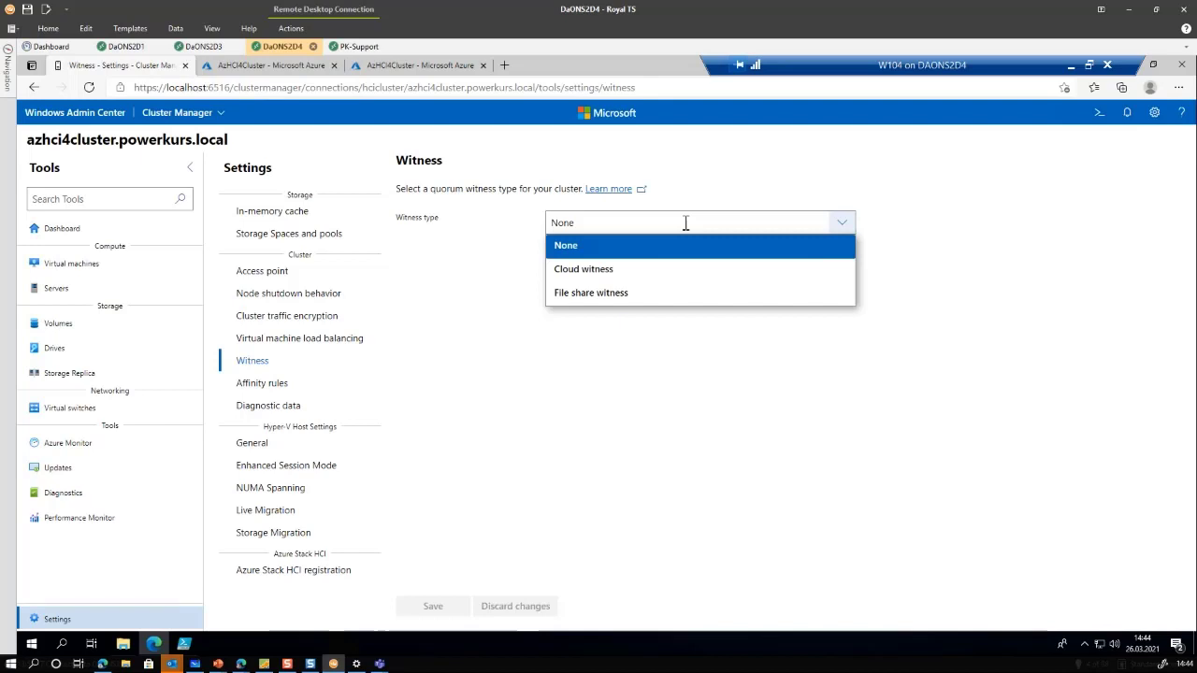
{"action": "left_click", "coordinate": [644, 294]}
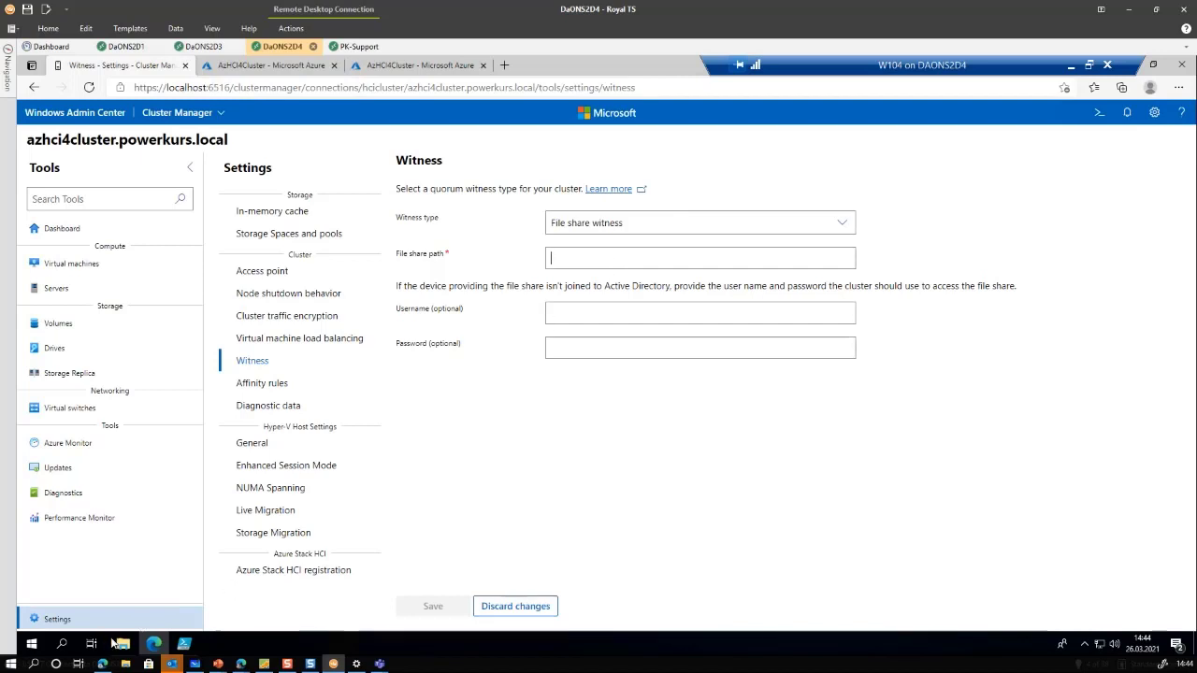
Browse to \\pk-support\S2DSupport\File Share Witnesses and select its full path in the address bar
{"action": "left_click", "coordinate": [122, 643]}
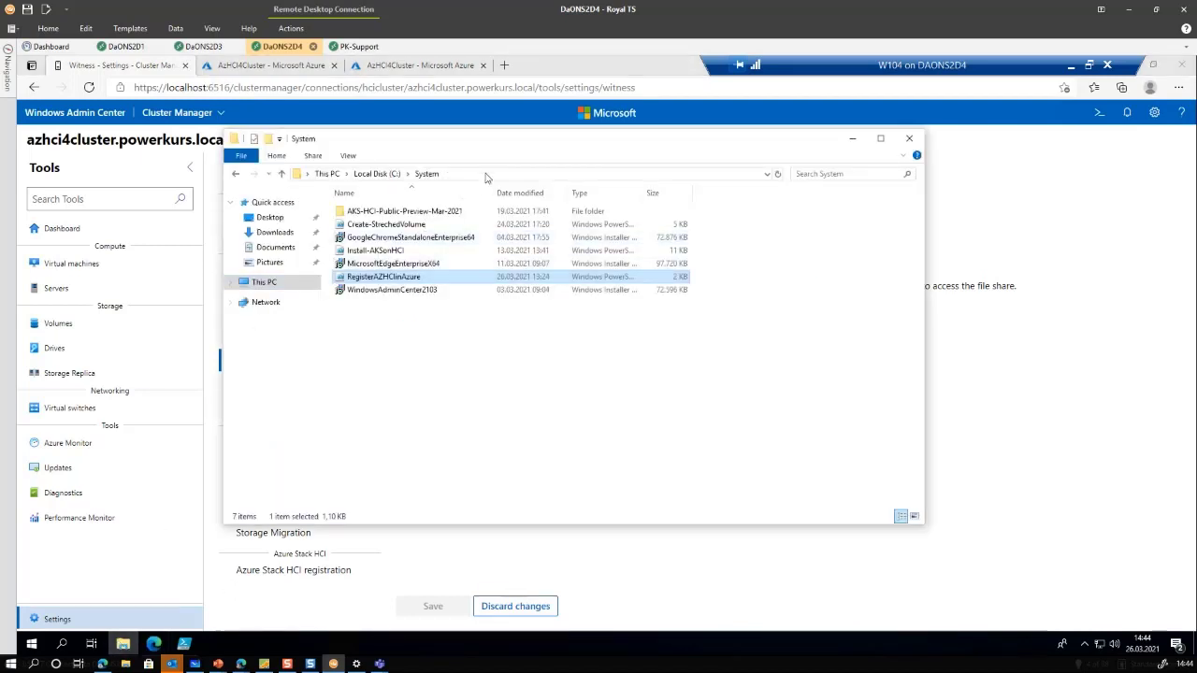
{"action": "left_click", "coordinate": [485, 174]}
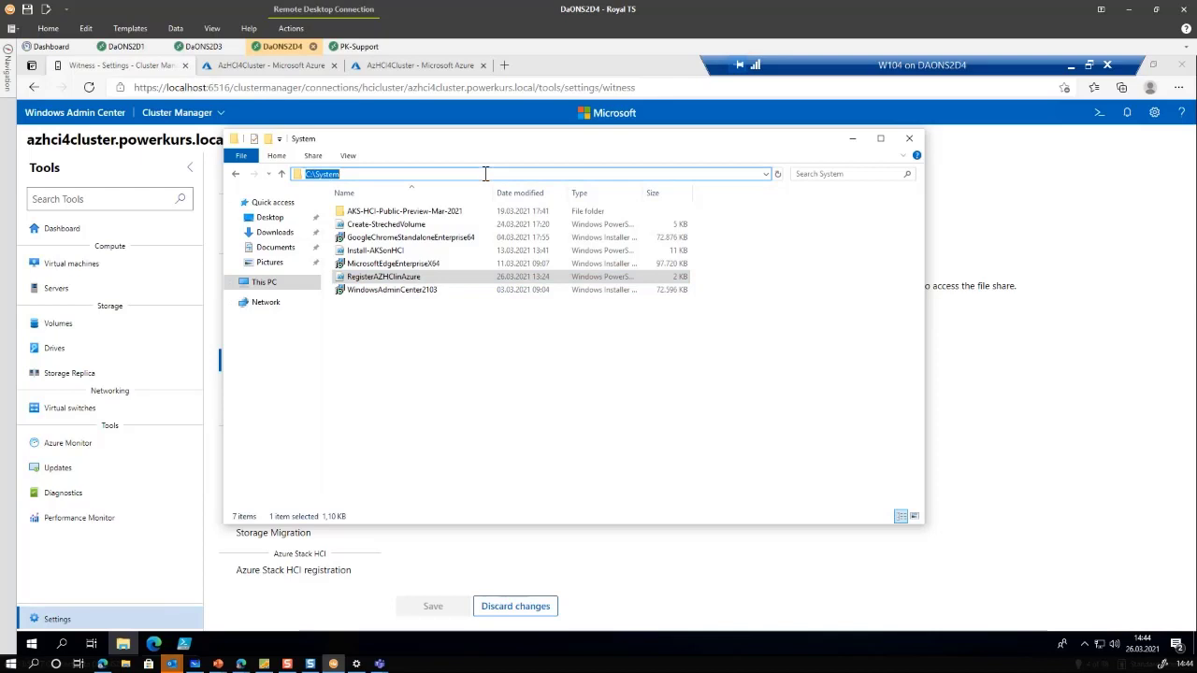
{"action": "type", "text": "\\\\pk-support\\"}
{"action": "key", "text": "Return"}
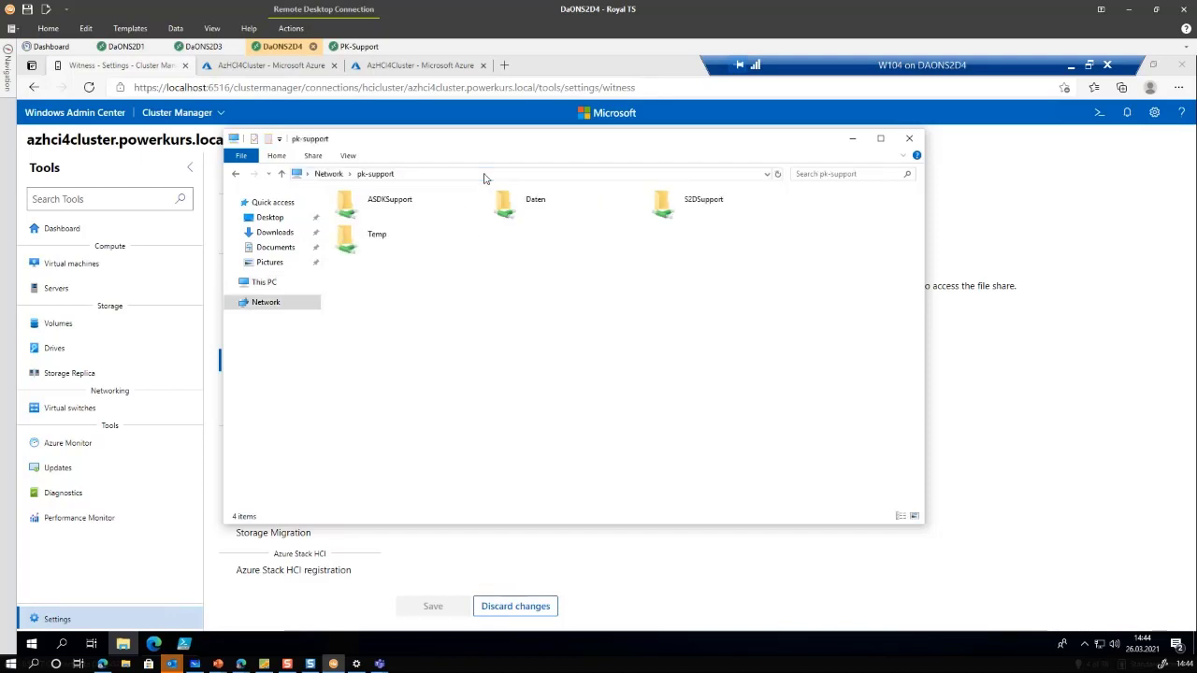
{"action": "double_click", "coordinate": [705, 213]}
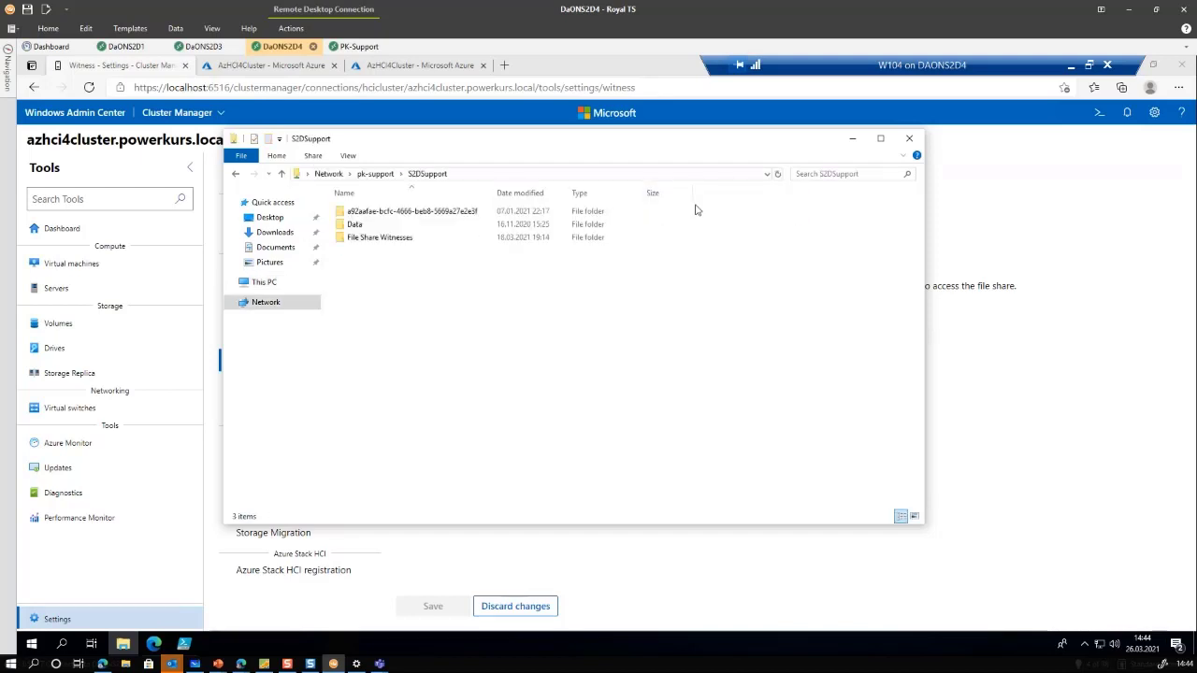
{"action": "double_click", "coordinate": [370, 239]}
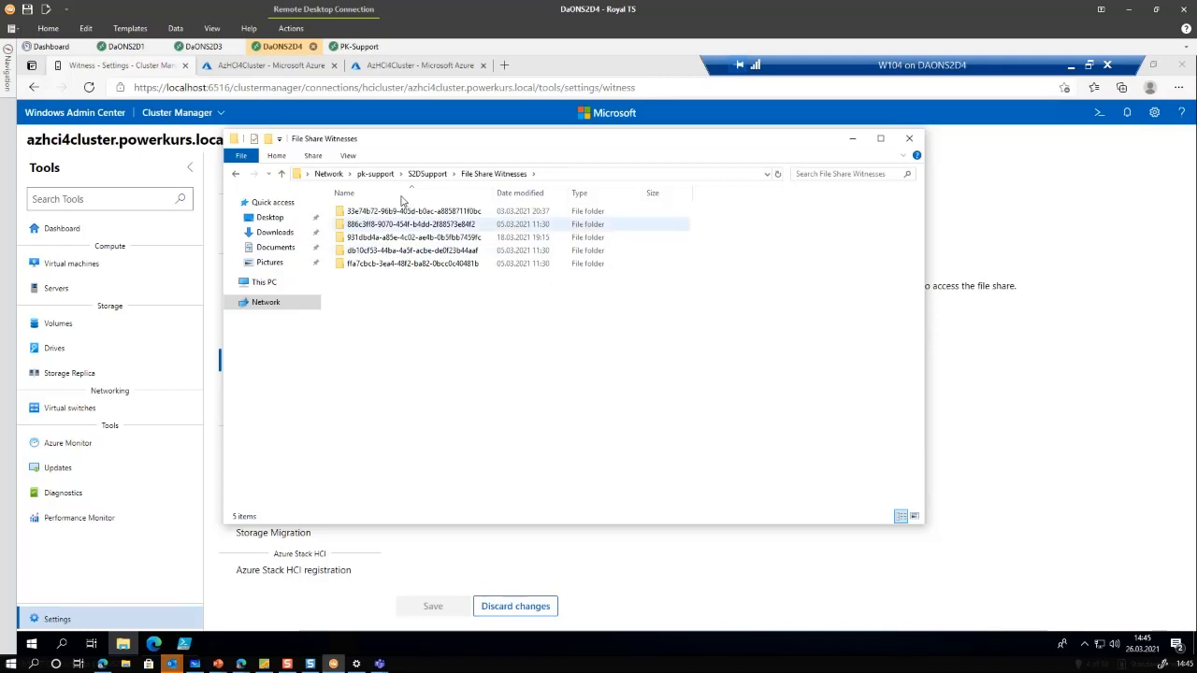
{"action": "left_click_drag", "start_coordinate": [494, 192], "coordinate": [527, 193]}
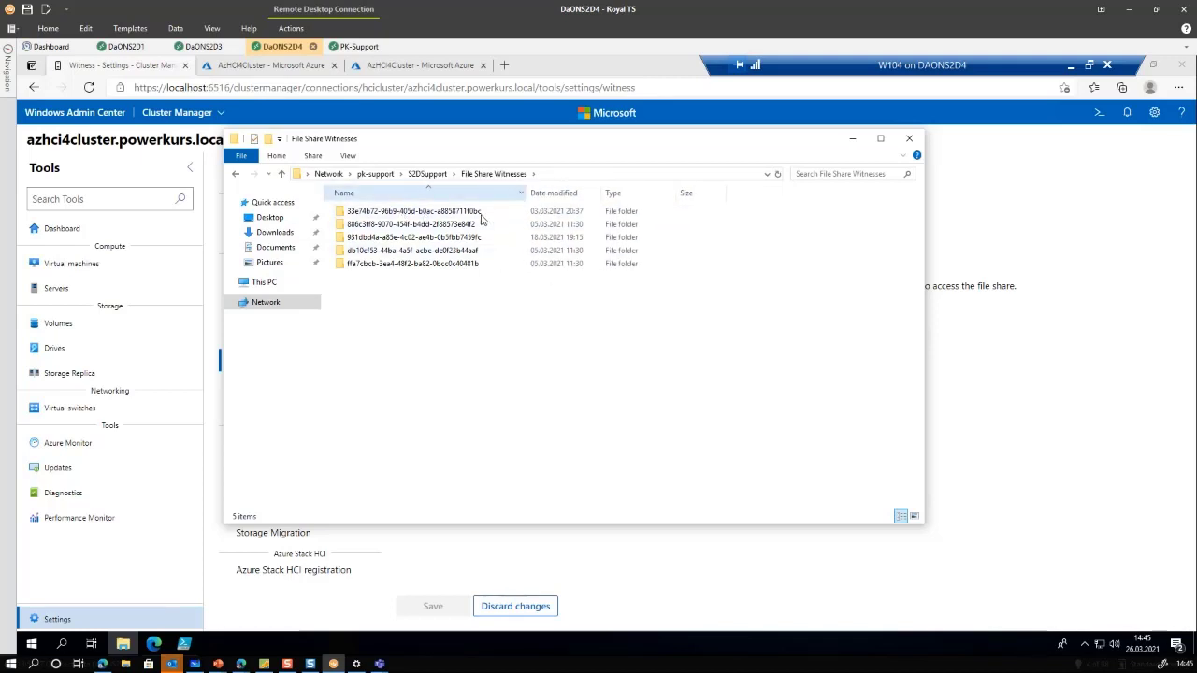
{"action": "left_click", "coordinate": [588, 175]}
{"action": "key", "text": "ctrl+c"}
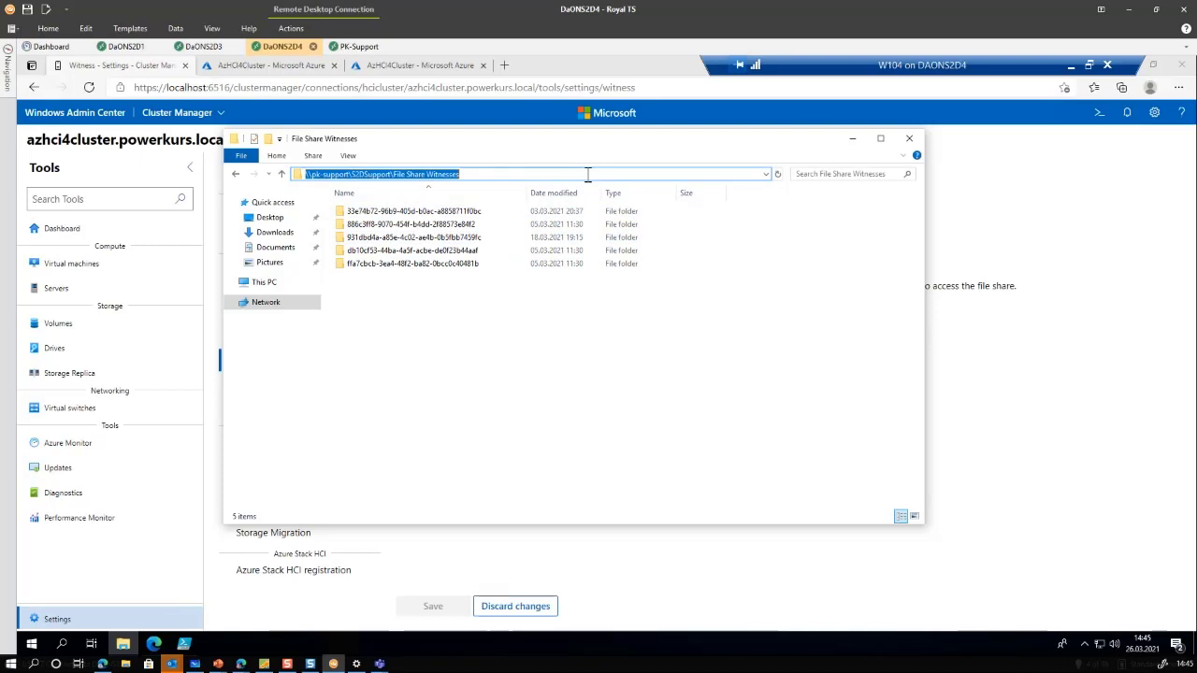
Paste \\pk-support\S2DSupport\File Share Witnesses as the file share path and save the witness
{"action": "left_click", "coordinate": [993, 350]}
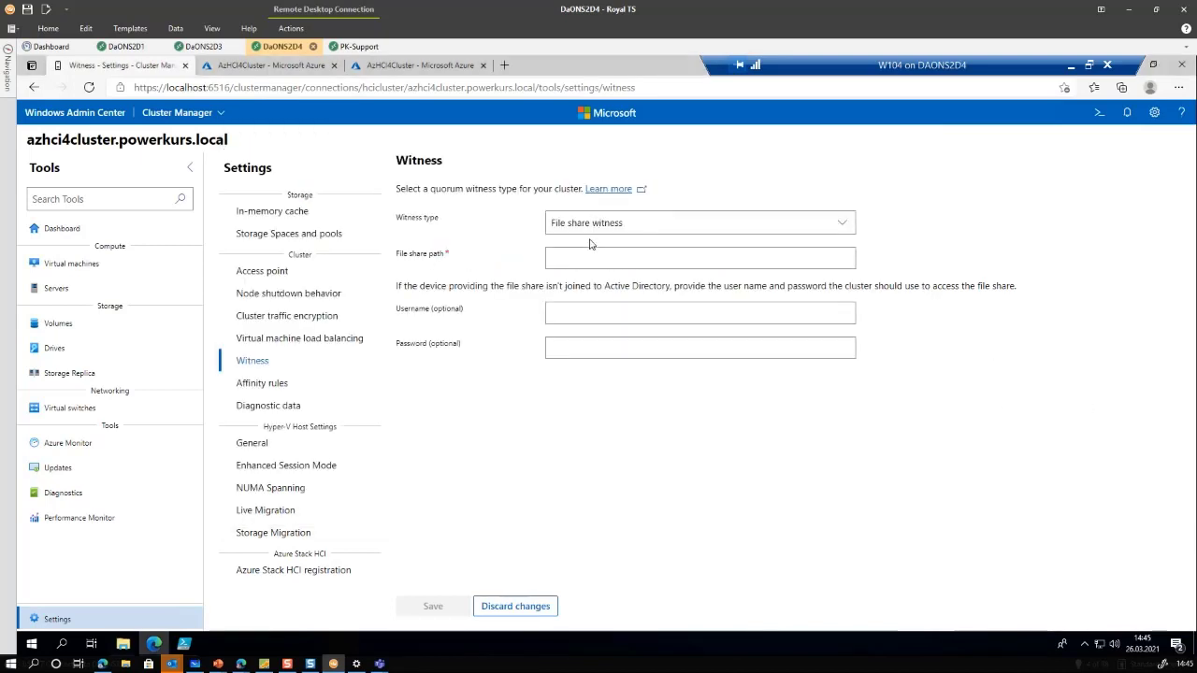
{"action": "key", "text": "ctrl+v"}
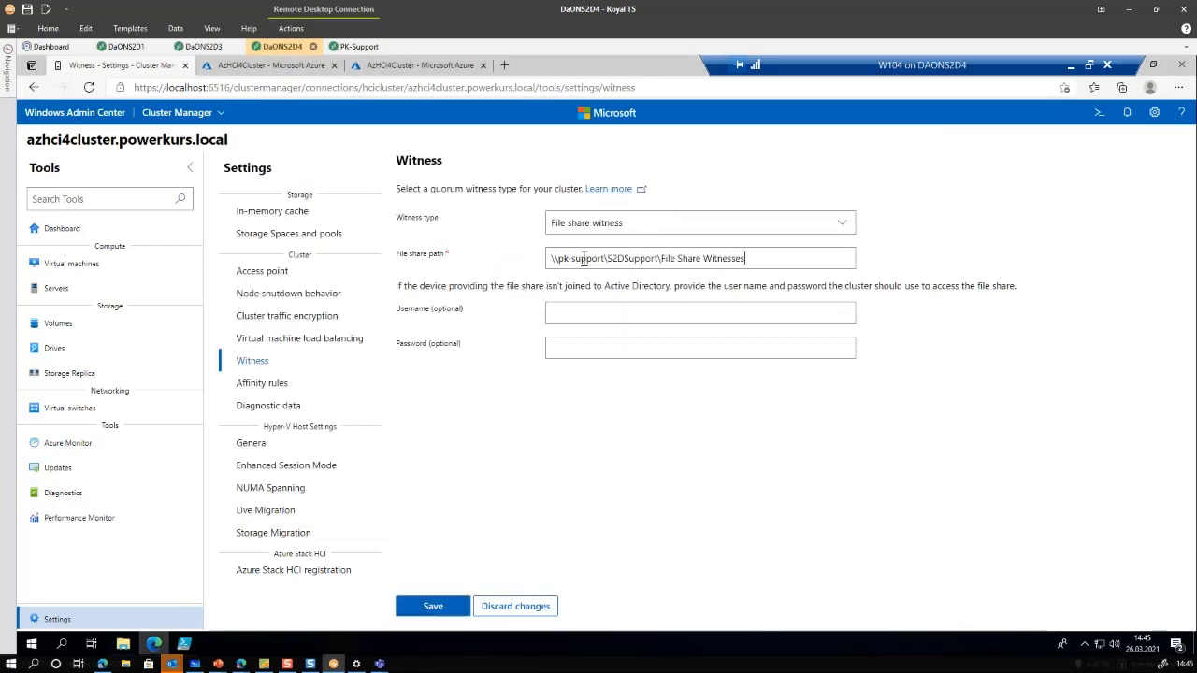
{"action": "left_click", "coordinate": [465, 610]}
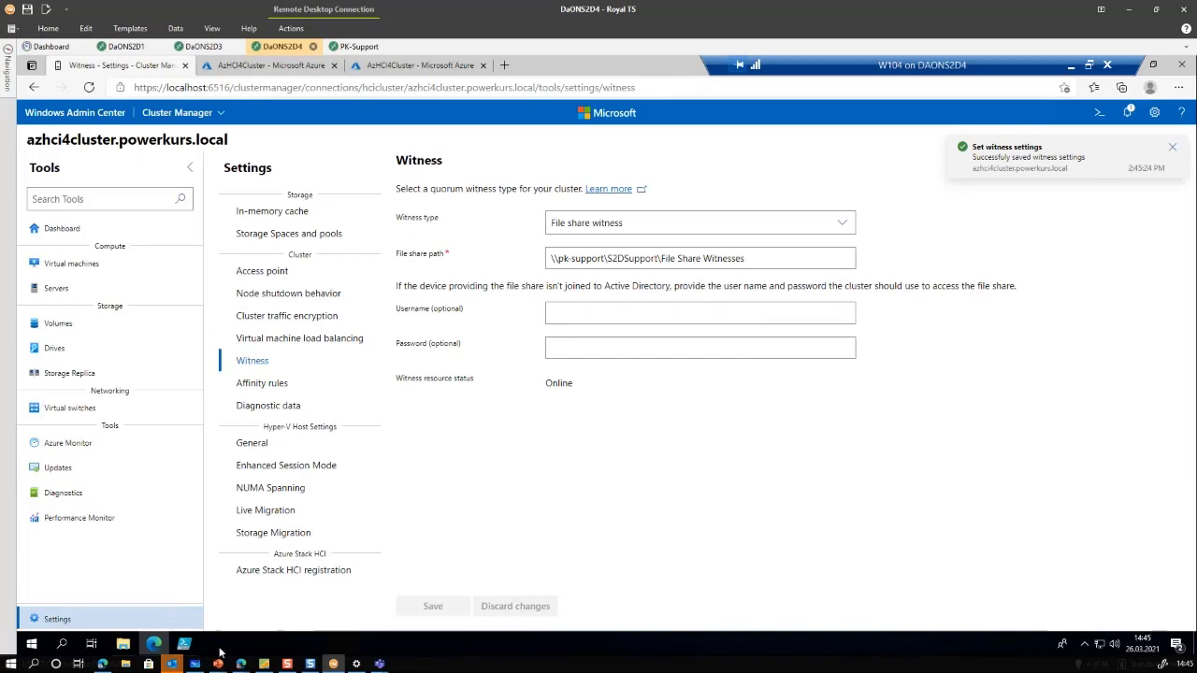
{"action": "left_click", "coordinate": [123, 644]}
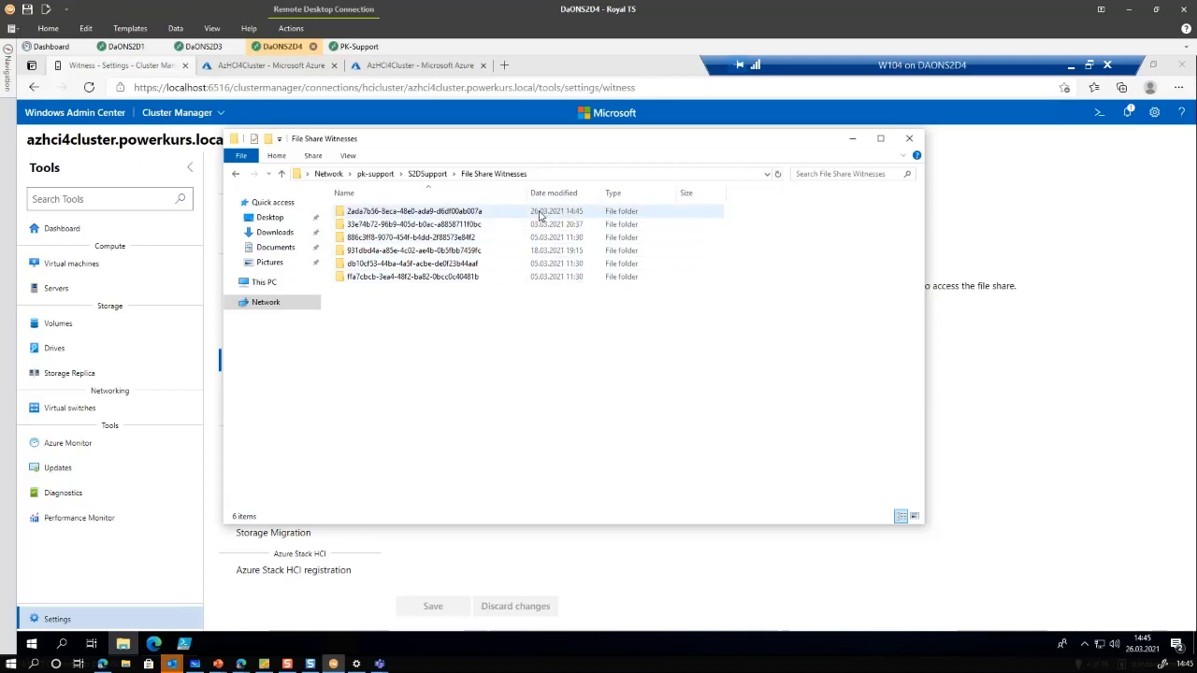
Compare the new witness folder's single Witness file with an older folder, then minimize Explorer
{"action": "double_click", "coordinate": [427, 216]}
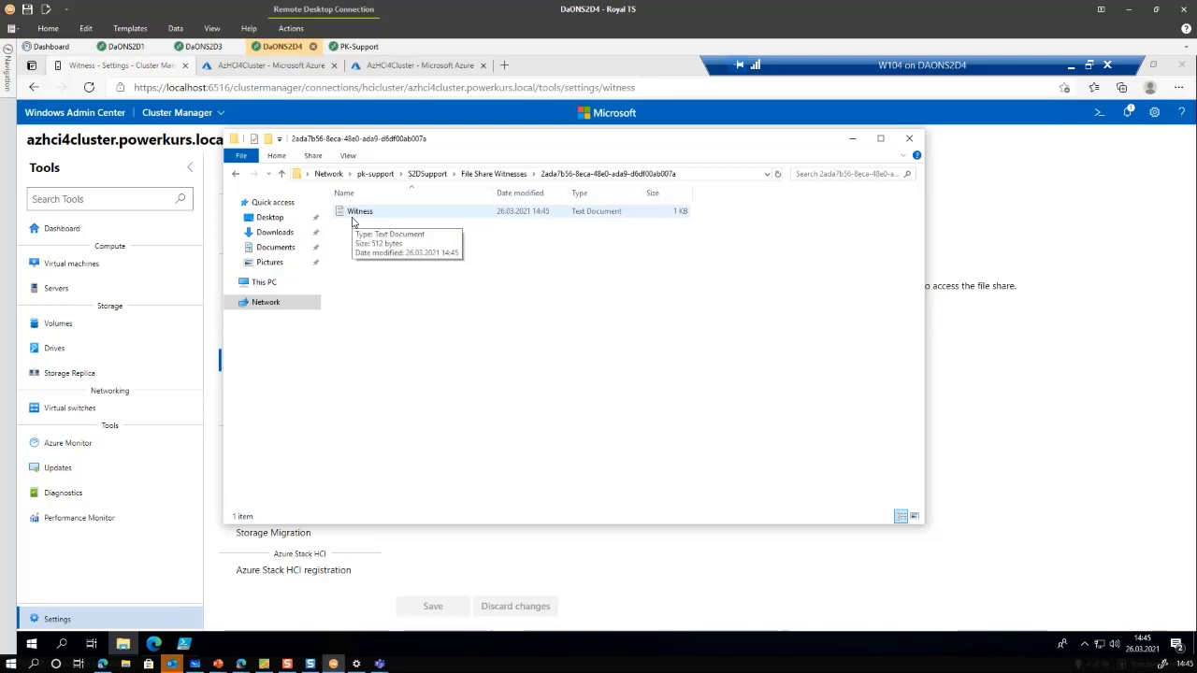
{"action": "left_click", "coordinate": [512, 174]}
{"action": "double_click", "coordinate": [372, 225]}
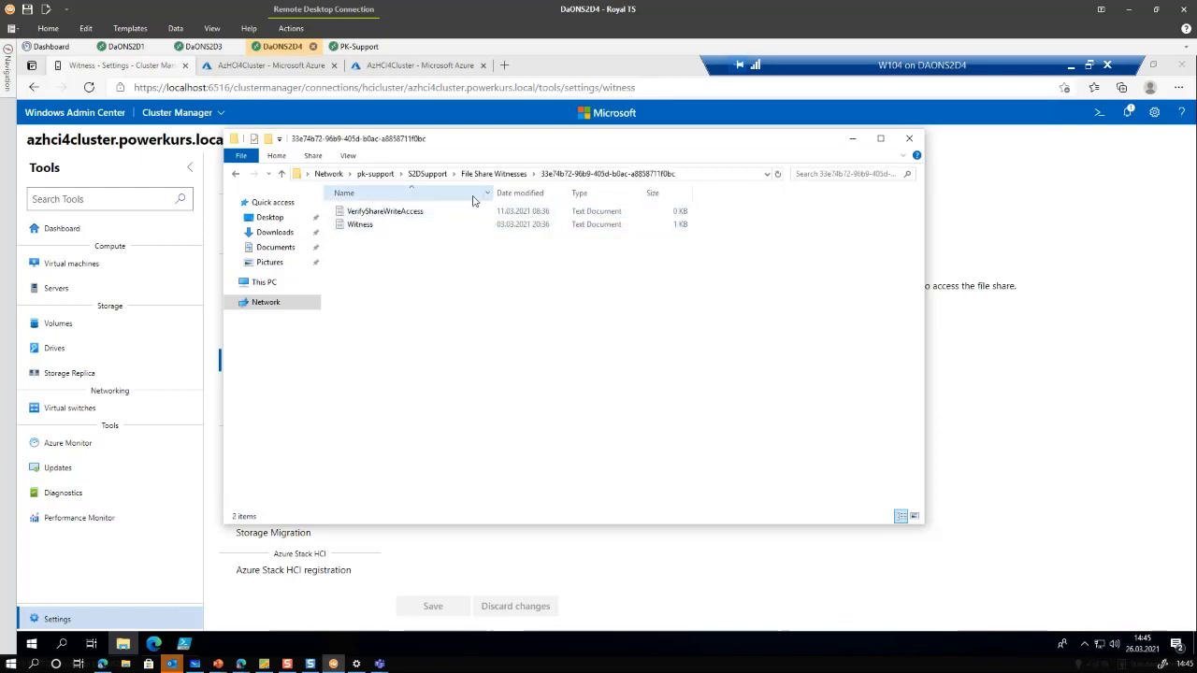
{"action": "left_click", "coordinate": [494, 174]}
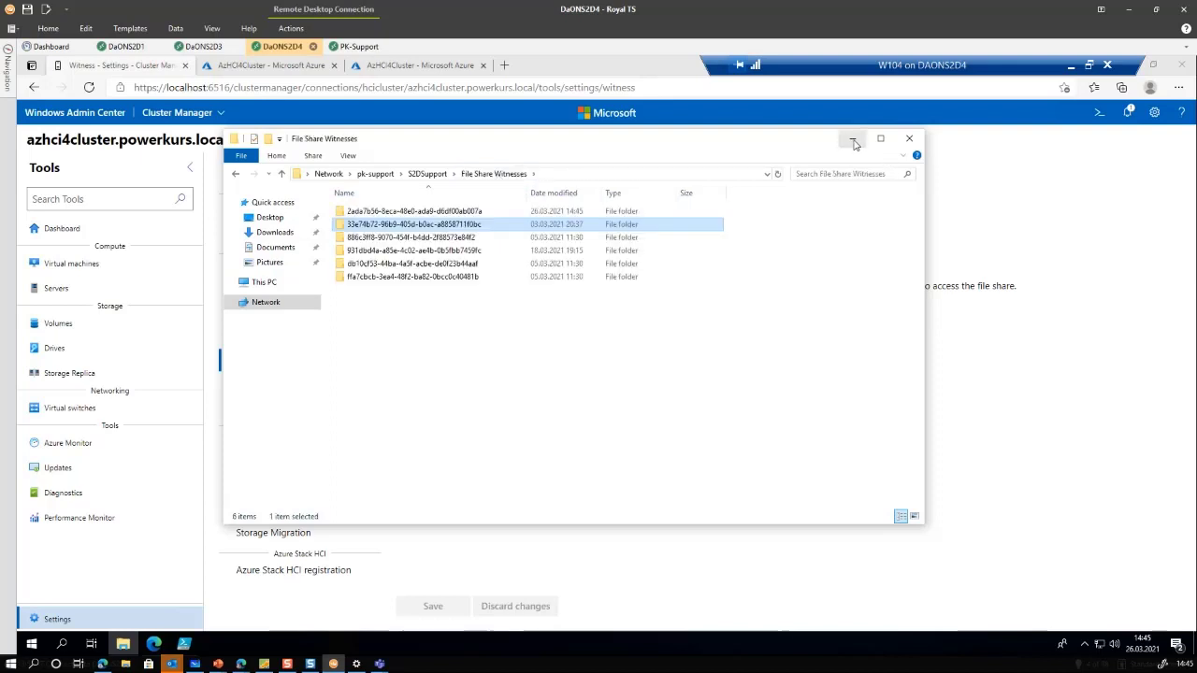
{"action": "left_click", "coordinate": [852, 139]}
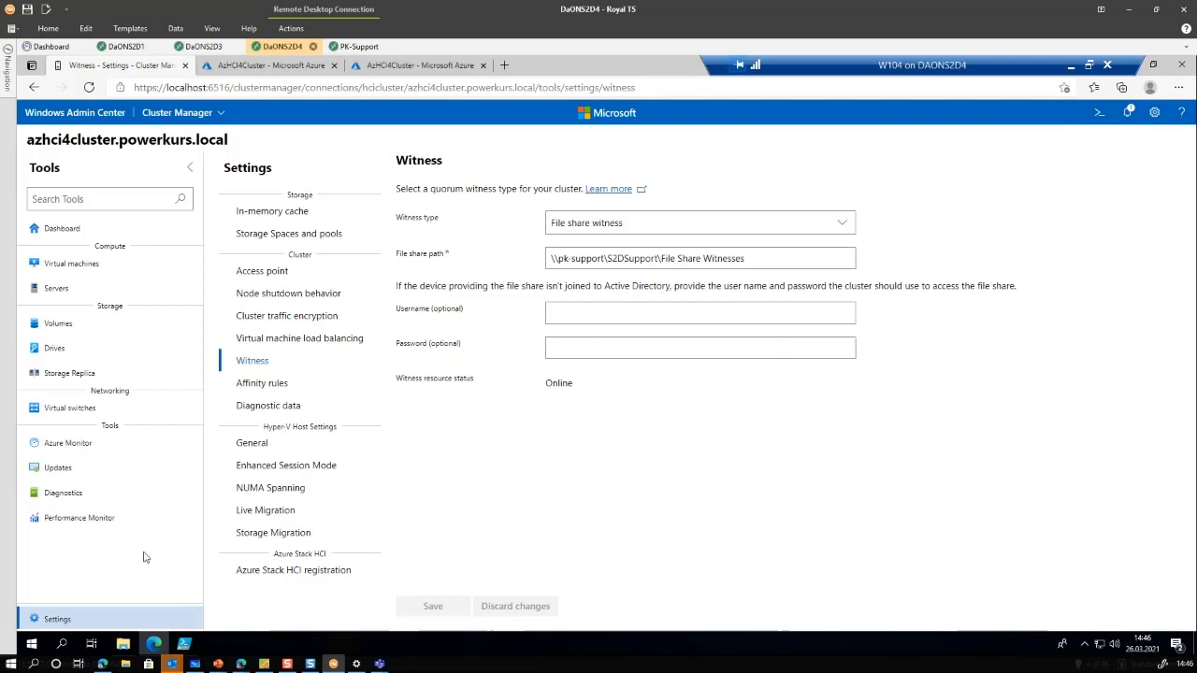
Launch Failover Cluster Manager from Windows Administrative Tools and connect it to AzHCI4Cluster, maximized
{"action": "left_click", "coordinate": [33, 643]}
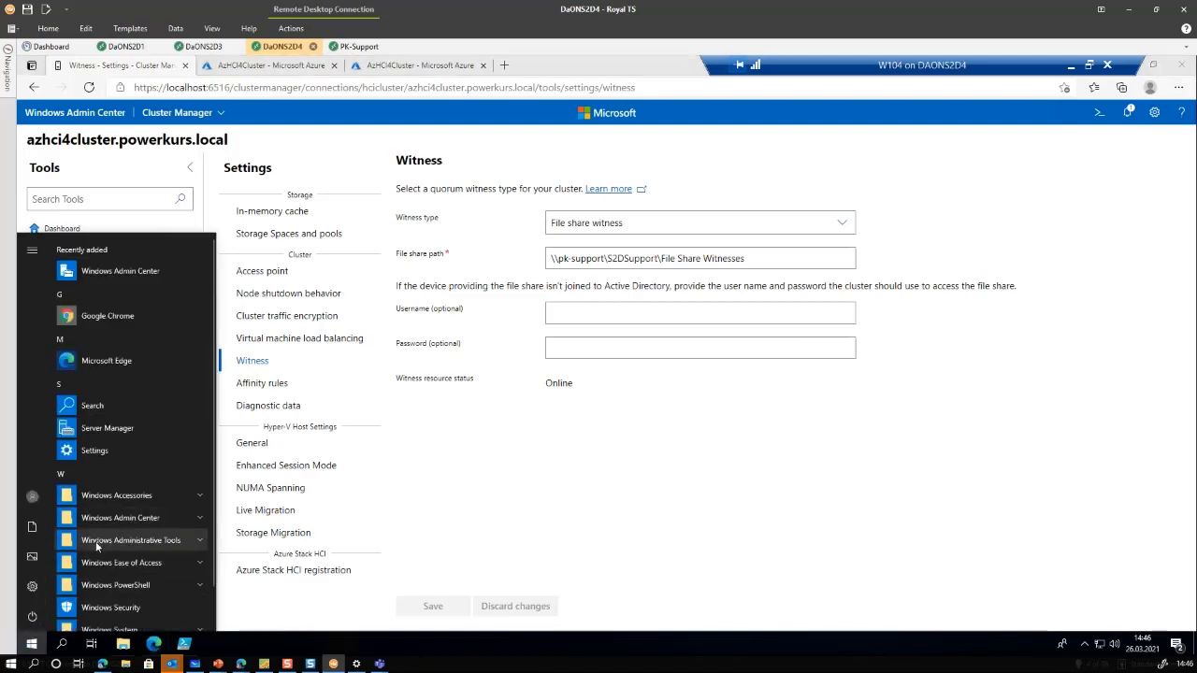
{"action": "left_click", "coordinate": [95, 540]}
{"action": "scroll", "coordinate": [97, 524], "scroll_direction": "down", "scroll_amount": 5}
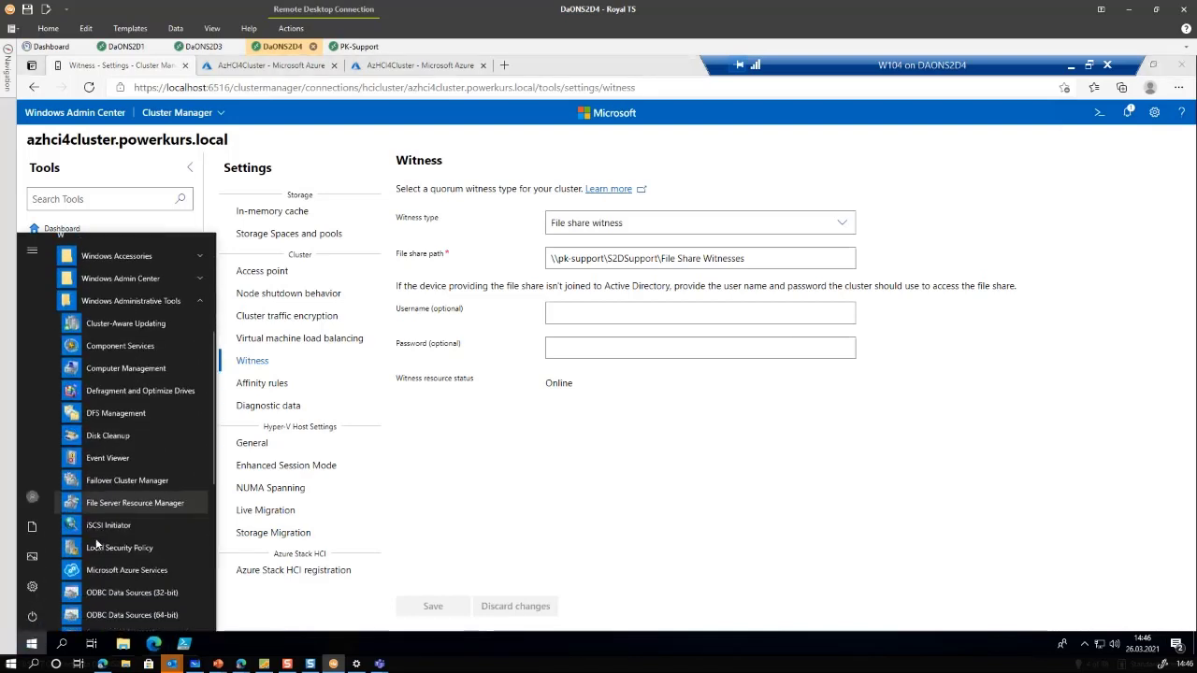
{"action": "left_click", "coordinate": [95, 489]}
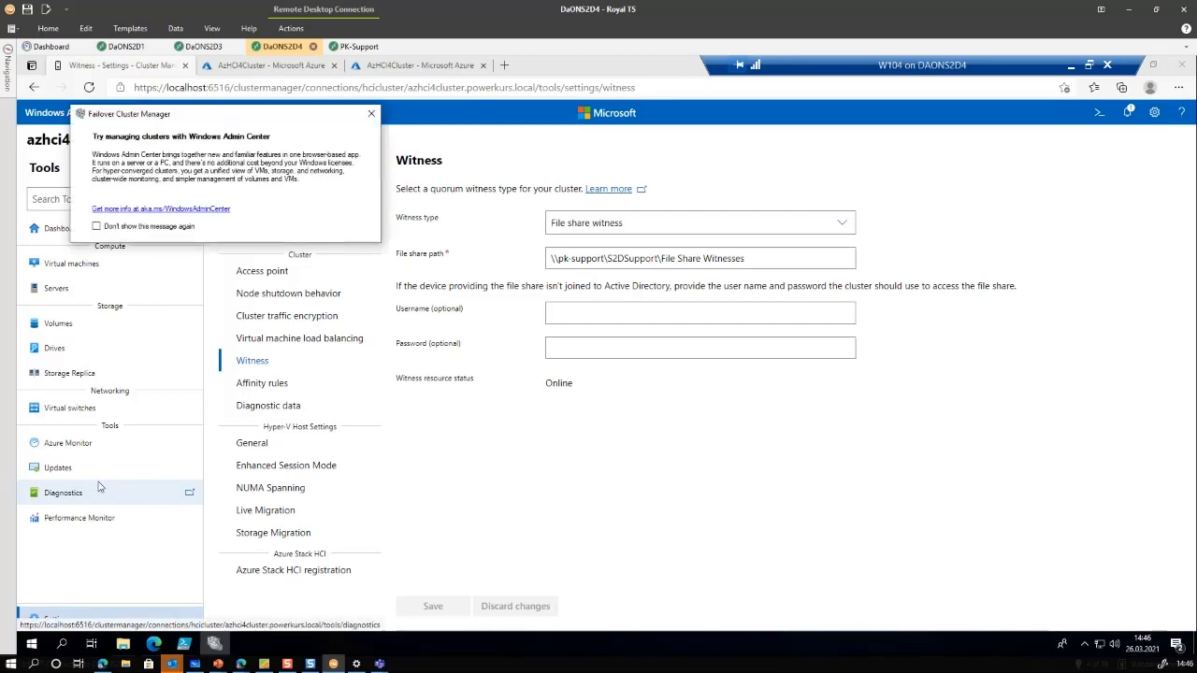
{"action": "left_click", "coordinate": [371, 113]}
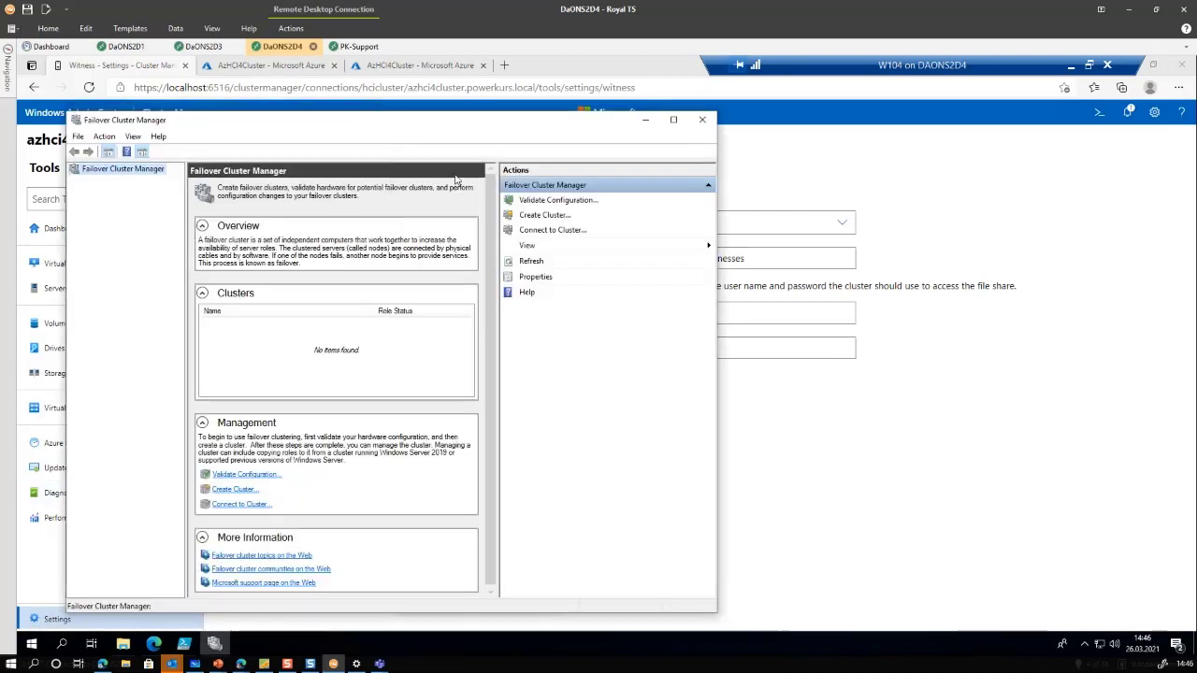
{"action": "left_click", "coordinate": [536, 231]}
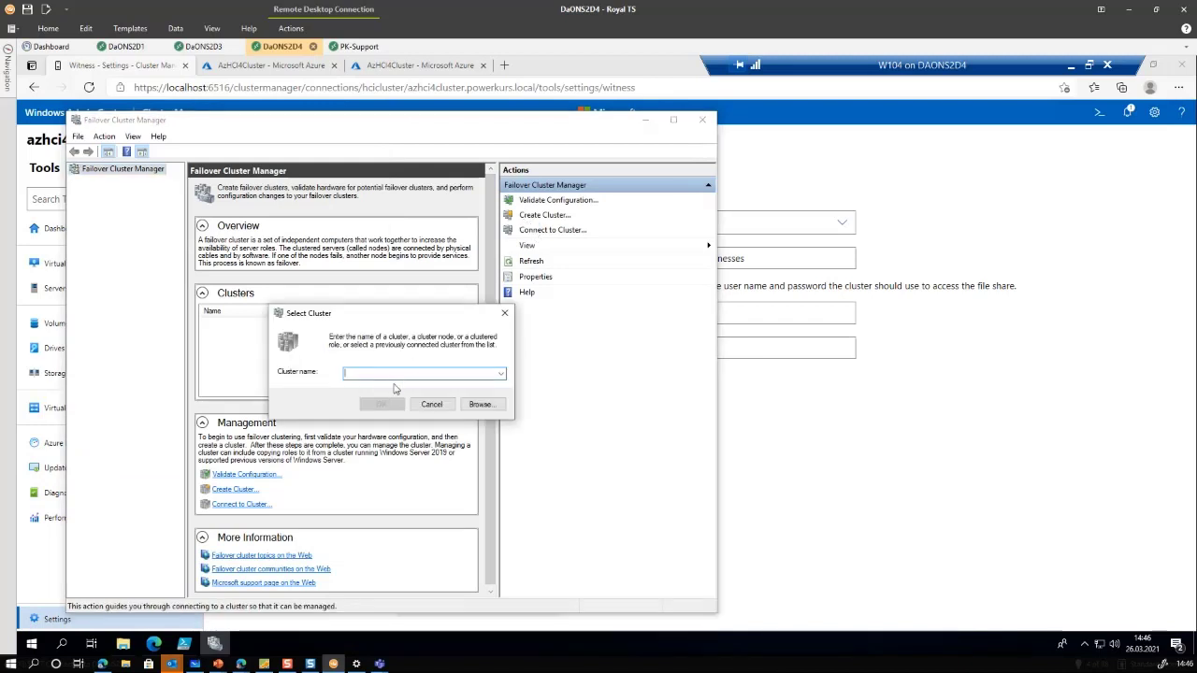
{"action": "type", "text": "AzHCI4Cluster"}
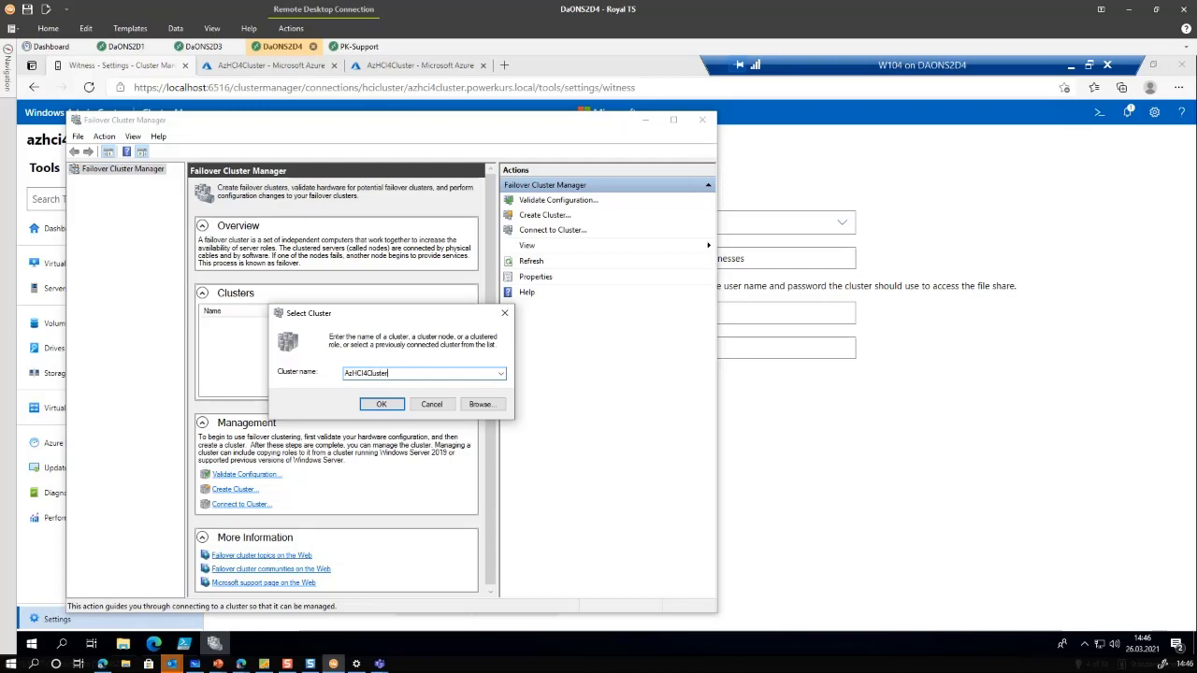
{"action": "key", "text": "Return"}
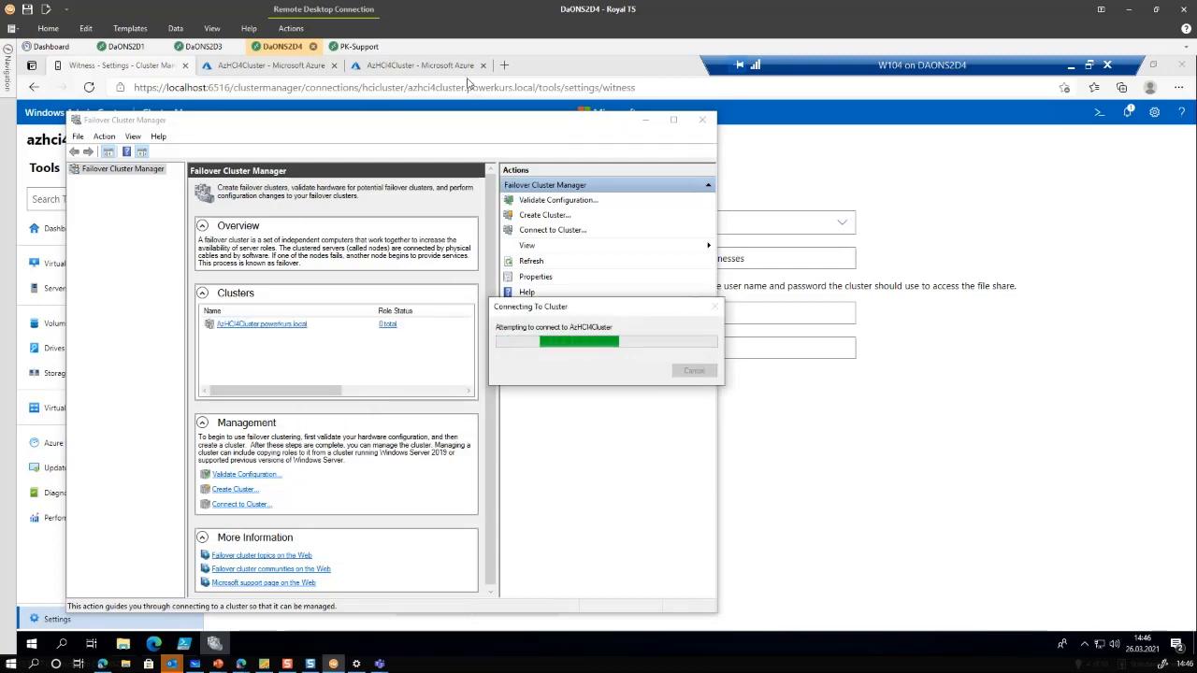
{"action": "double_click", "coordinate": [462, 126]}
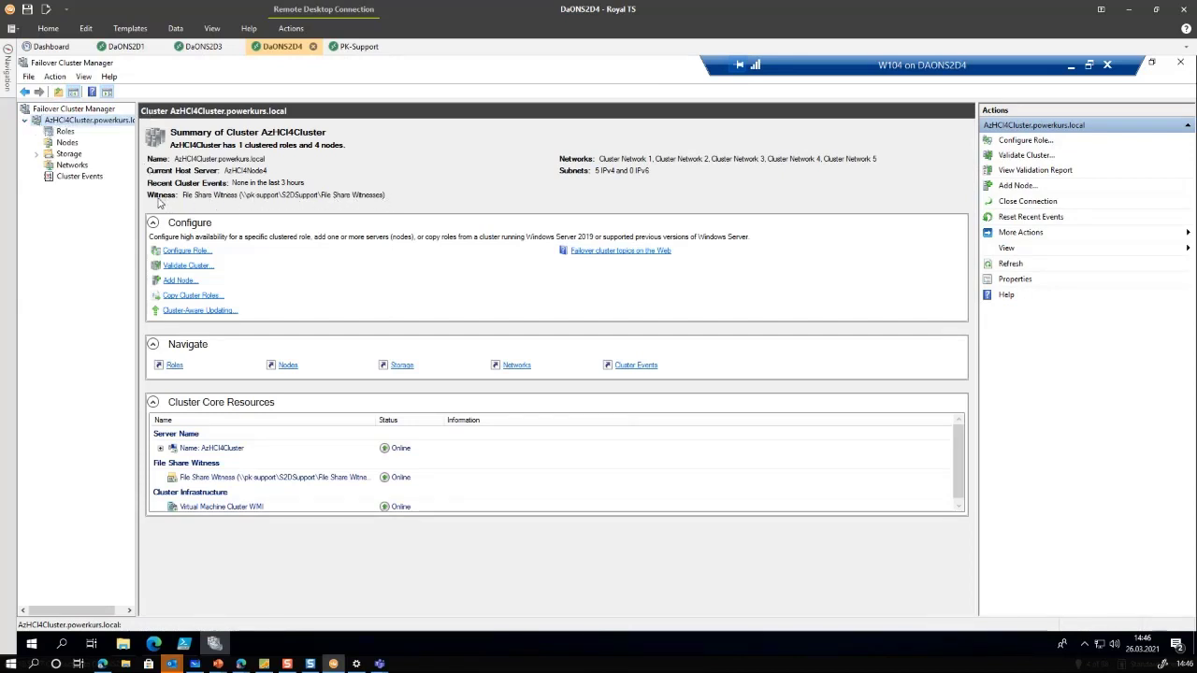
List the cluster nodes AzHCI4Node1–4, all Up, then restore the window size
{"action": "left_click", "coordinate": [69, 143]}
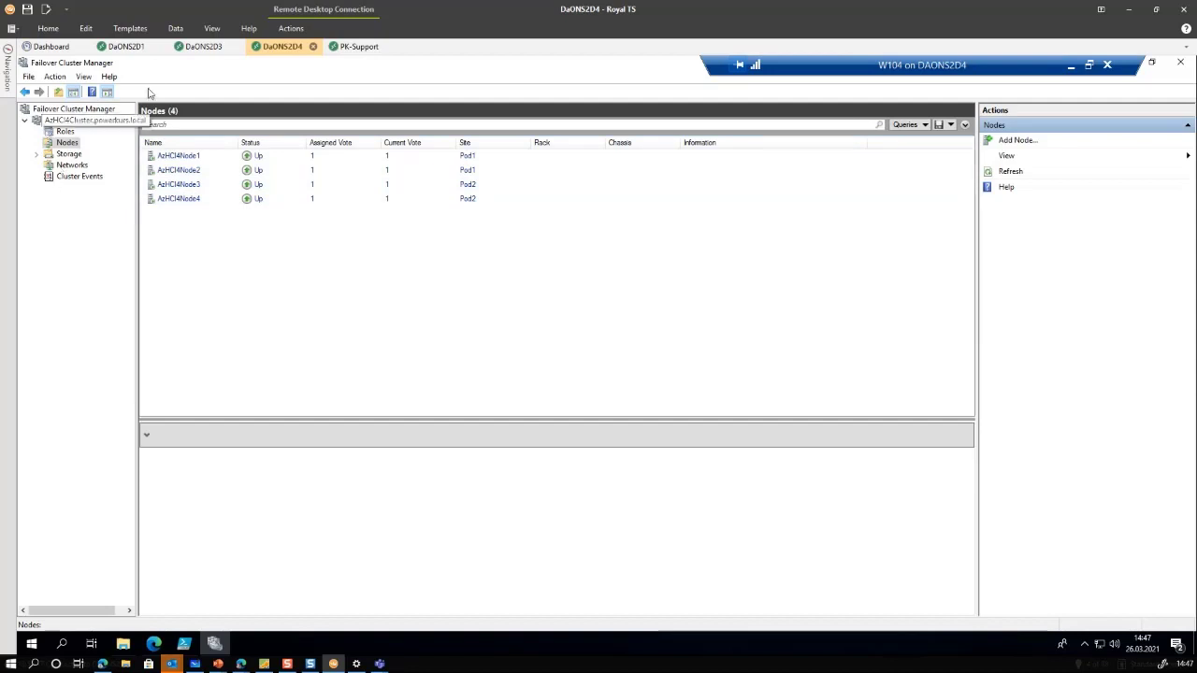
{"action": "double_click", "coordinate": [178, 66]}
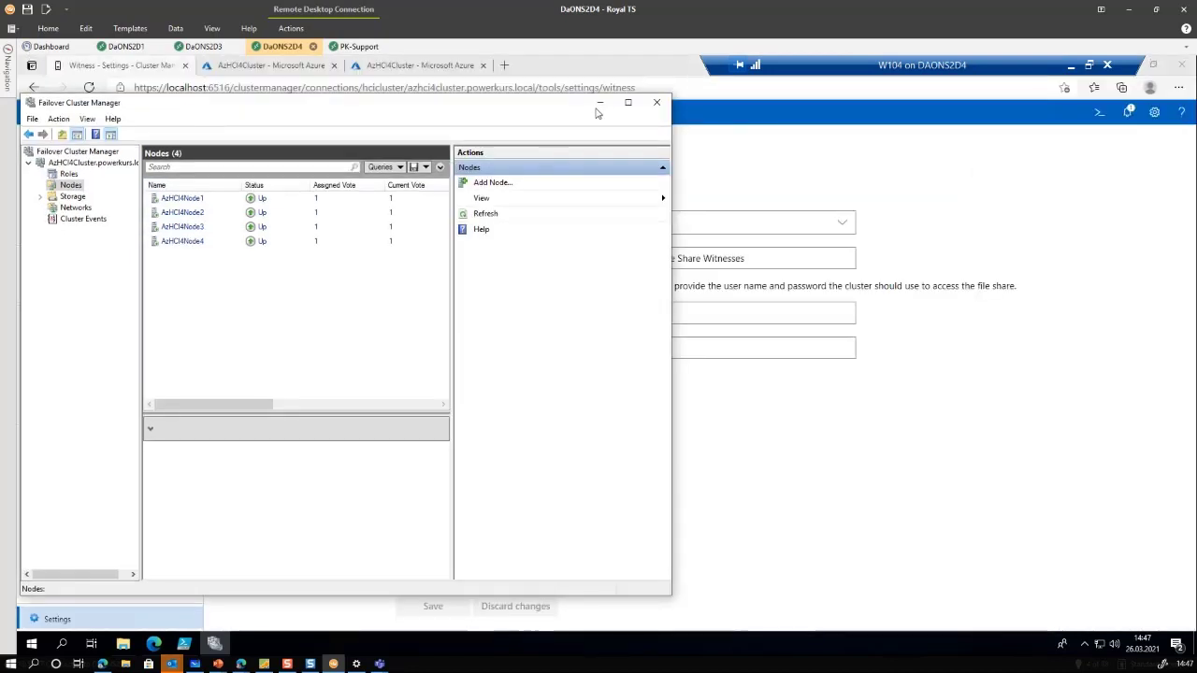
Minimize Failover Cluster Manager to show the Online witness, then return to the slides and advance
{"action": "left_click", "coordinate": [600, 103]}
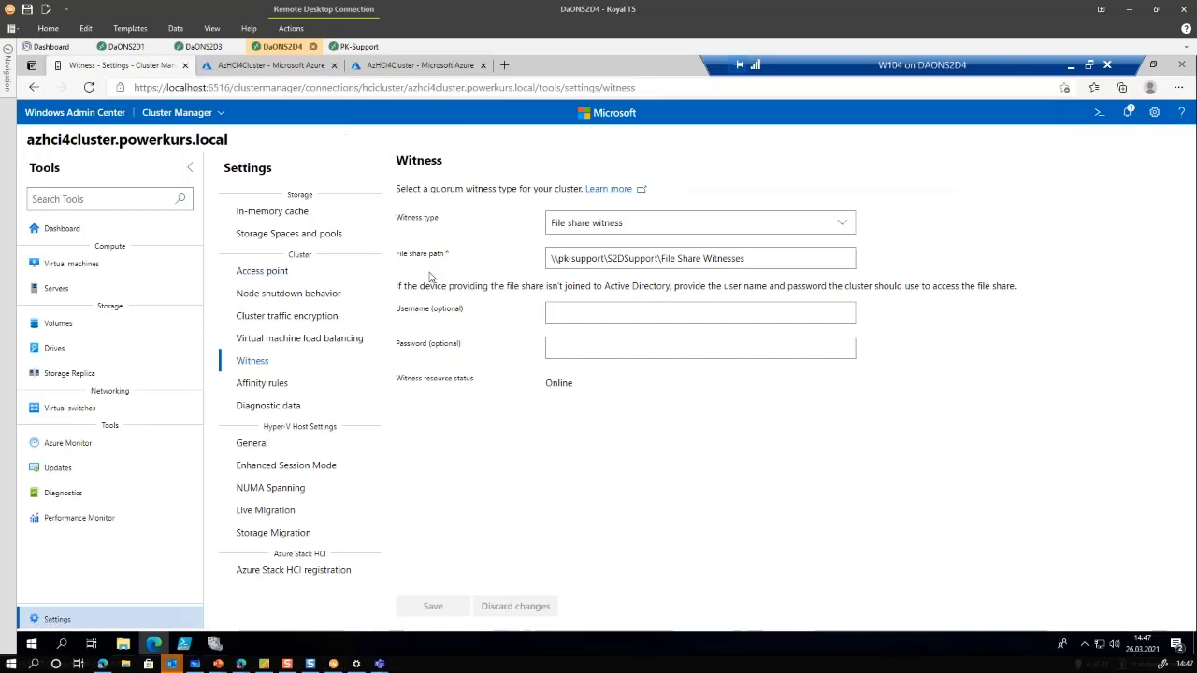
{"action": "key", "text": "alt+Tab"}
{"action": "key", "text": "Right"}
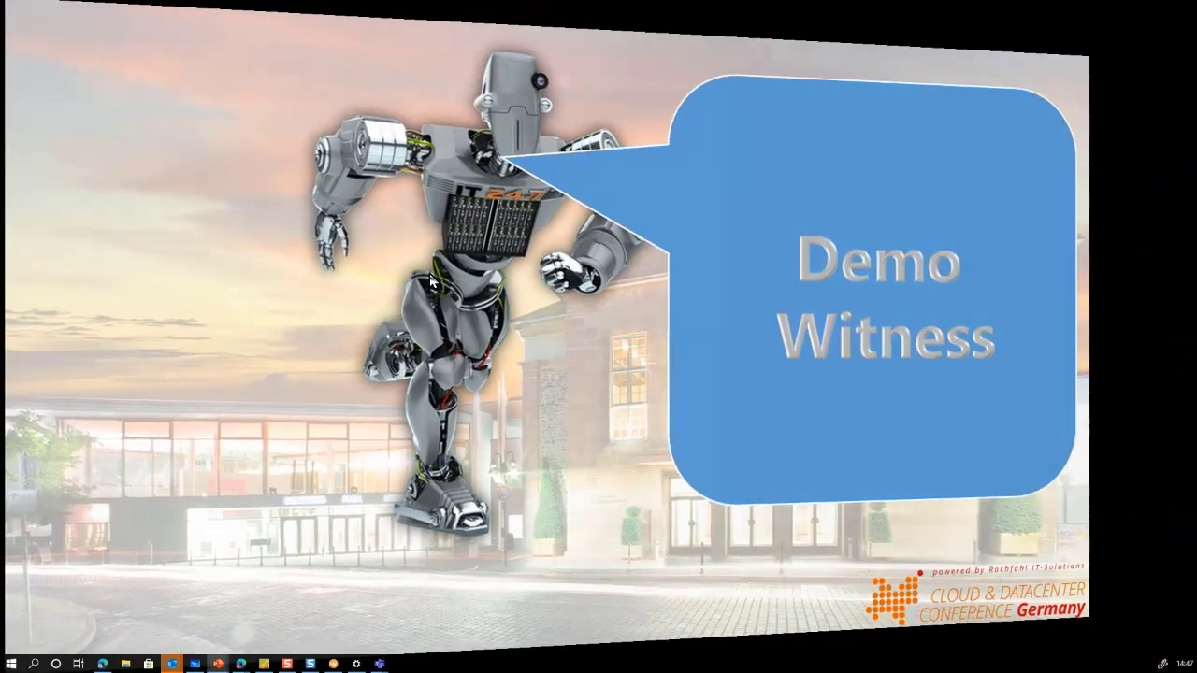
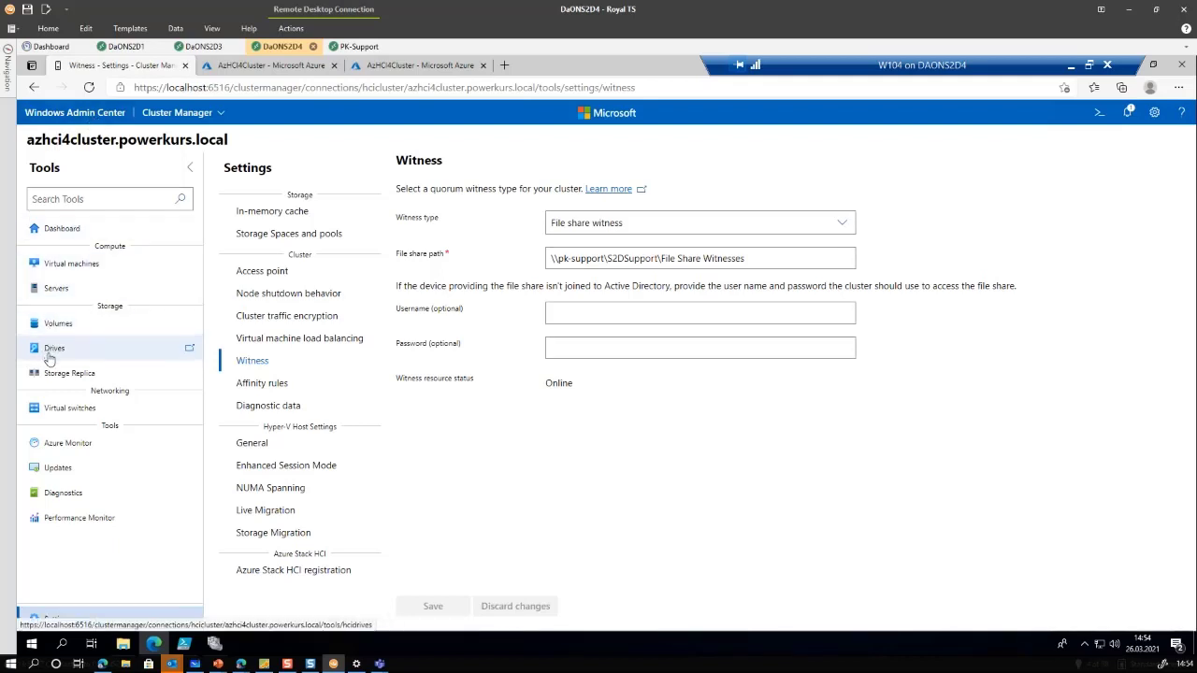
Review the 40 healthy drives across the Pod1 and Pod2 pools, then show the Volumes summary
{"action": "left_click", "coordinate": [52, 349]}
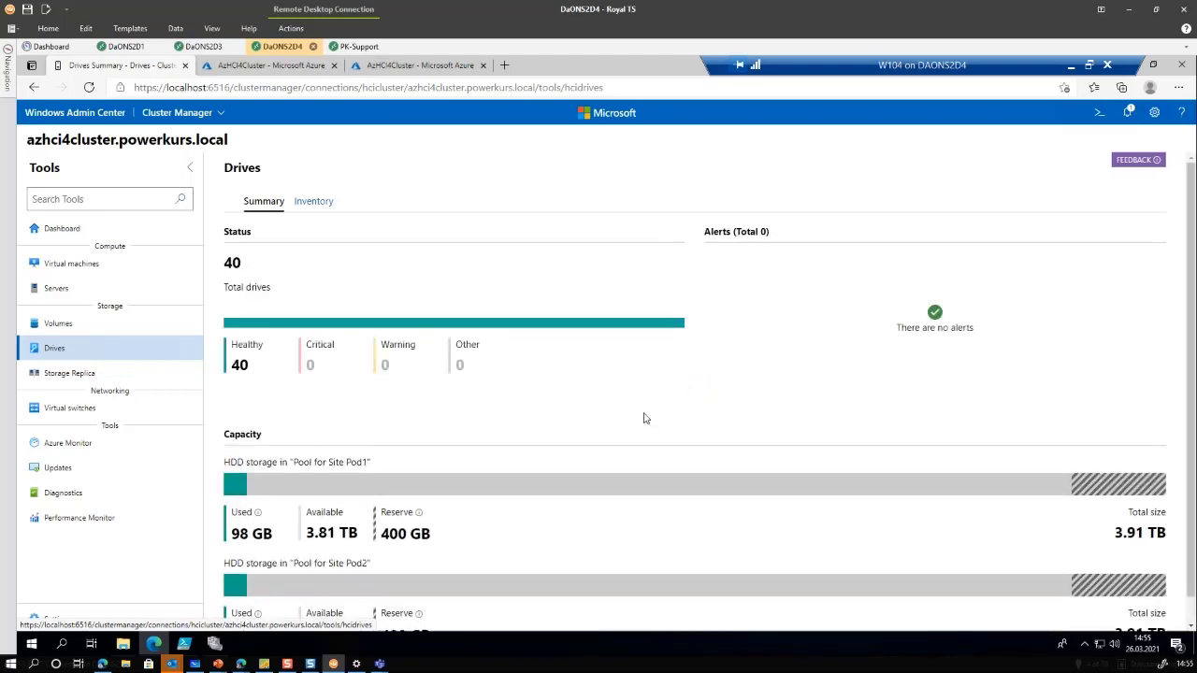
{"action": "scroll", "coordinate": [628, 425], "scroll_direction": "down", "scroll_amount": 1}
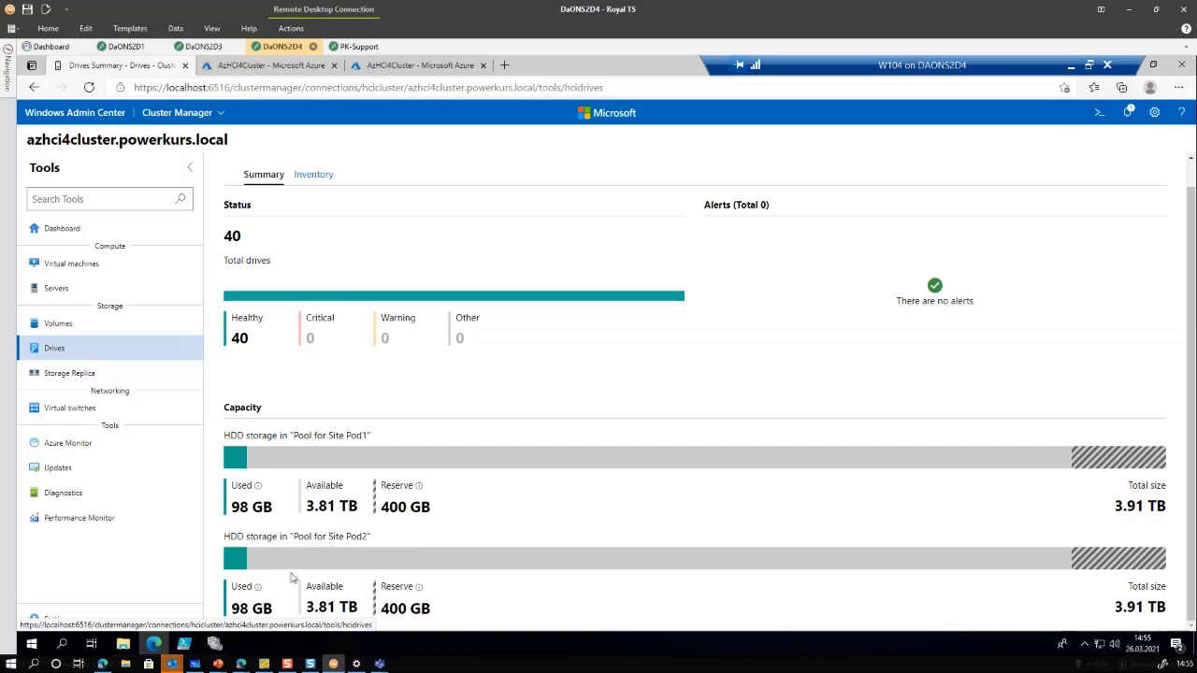
{"action": "left_click", "coordinate": [312, 175]}
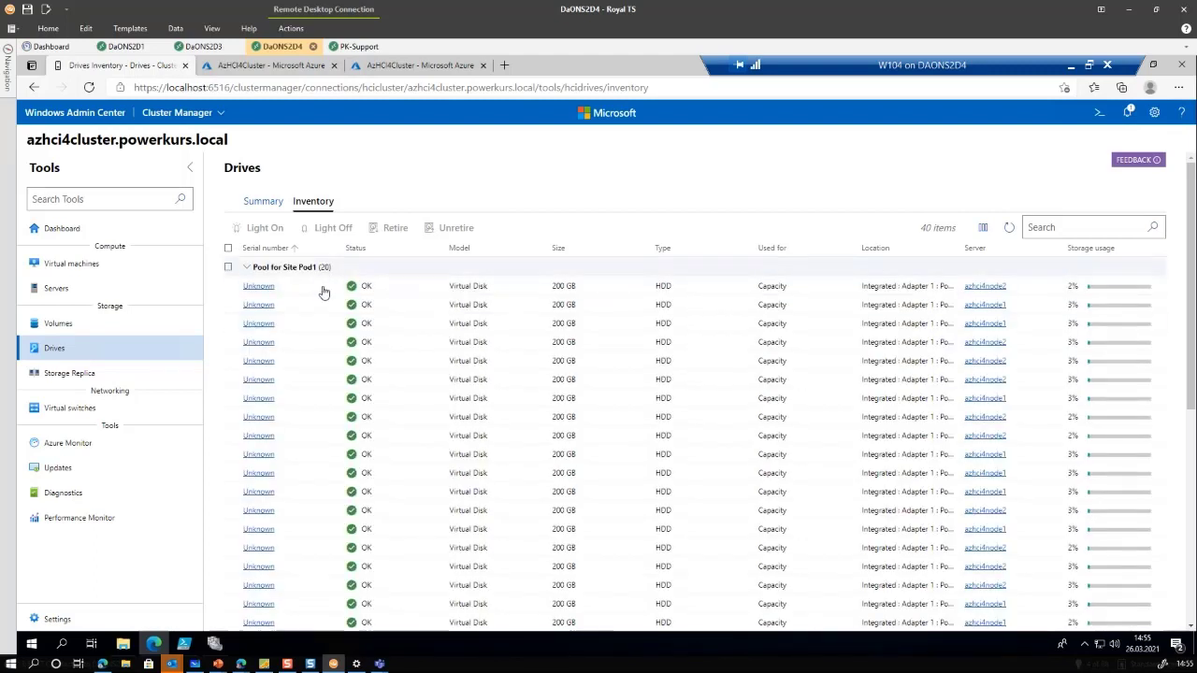
{"action": "scroll", "coordinate": [323, 285], "scroll_direction": "down", "scroll_amount": 4}
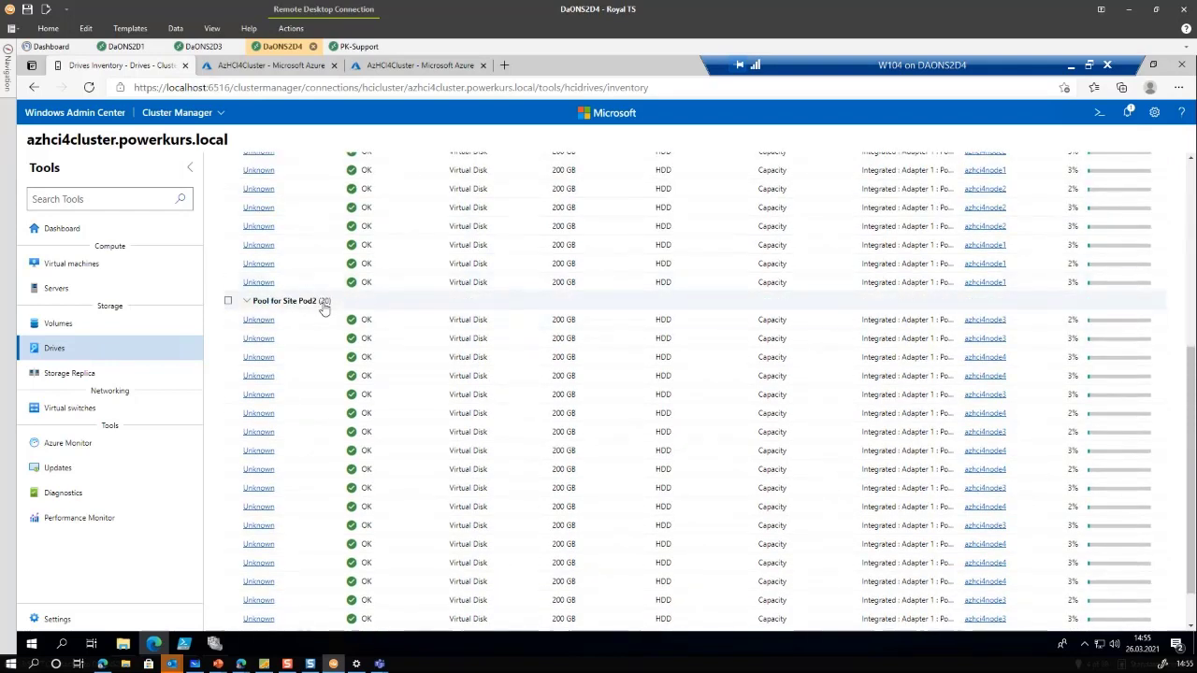
{"action": "scroll", "coordinate": [323, 309], "scroll_direction": "down", "scroll_amount": 1}
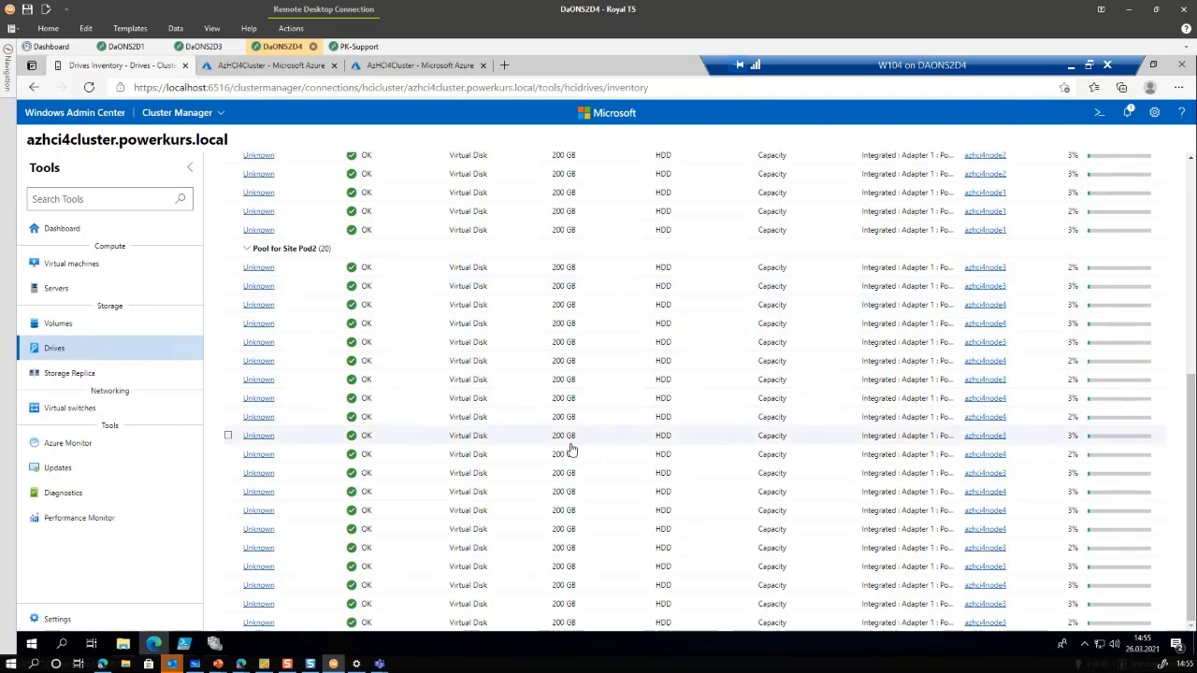
{"action": "scroll", "coordinate": [570, 449], "scroll_direction": "up", "scroll_amount": 5}
{"action": "scroll", "coordinate": [571, 449], "scroll_direction": "up", "scroll_amount": 1}
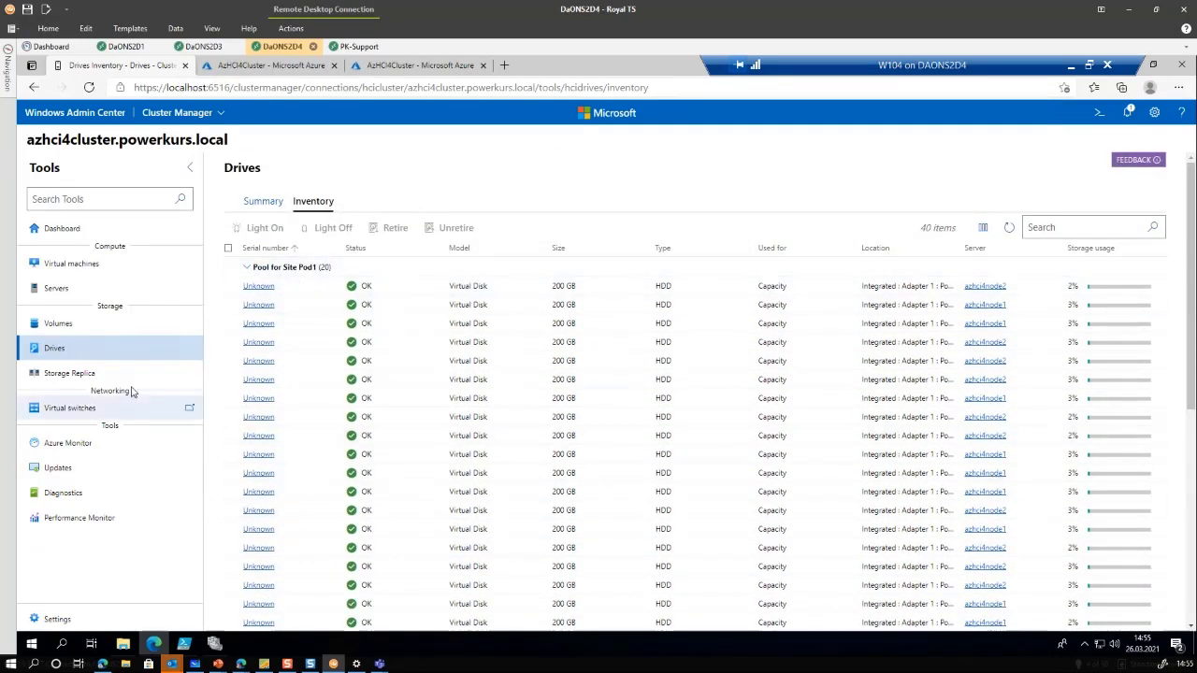
{"action": "left_click", "coordinate": [60, 325]}
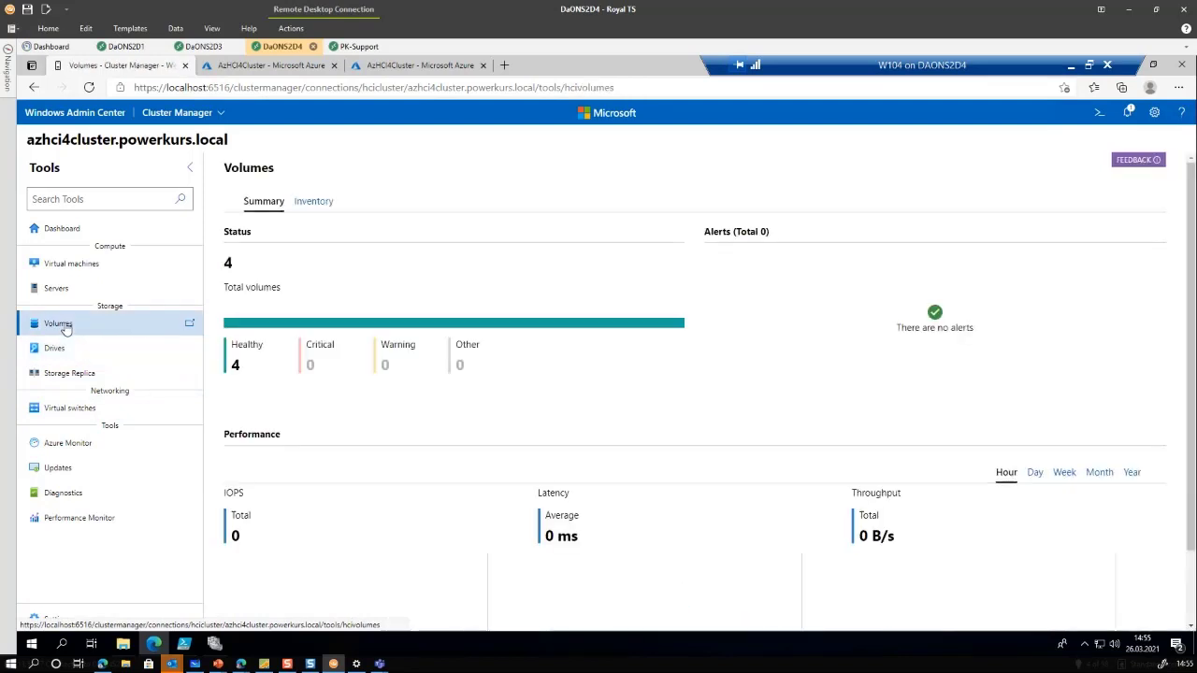
List volumes in Inventory with a widened Name column, then start a new Create volume form
{"action": "left_click", "coordinate": [304, 202]}
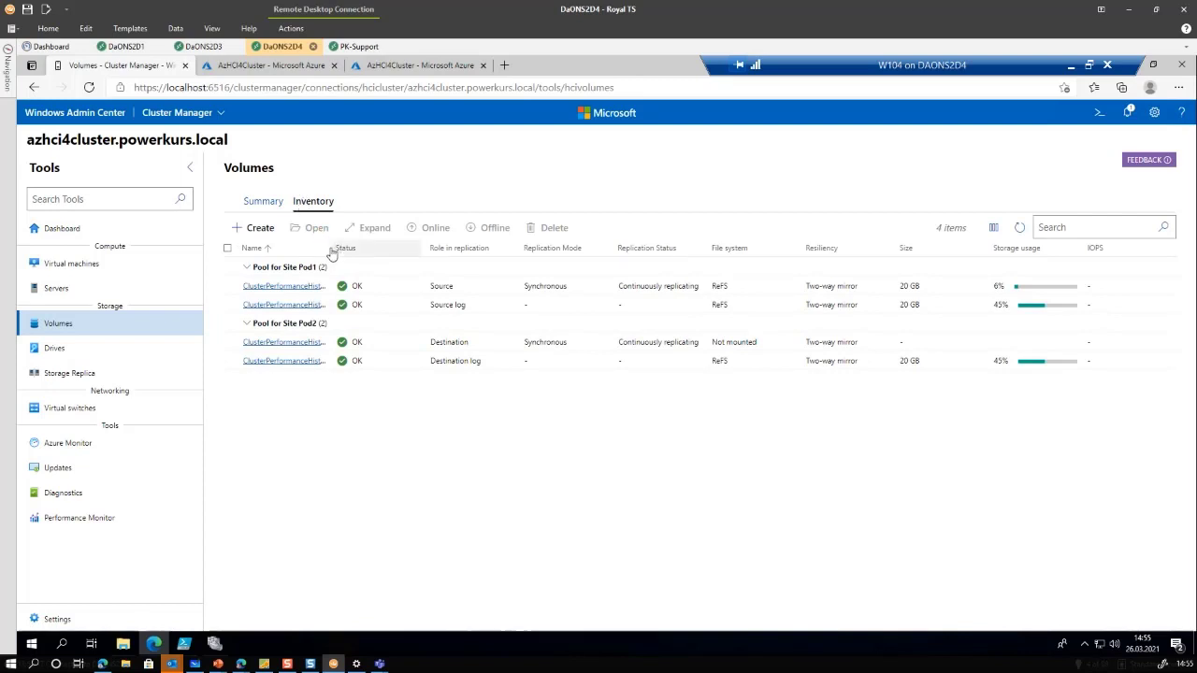
{"action": "left_click_drag", "start_coordinate": [332, 248], "coordinate": [379, 246]}
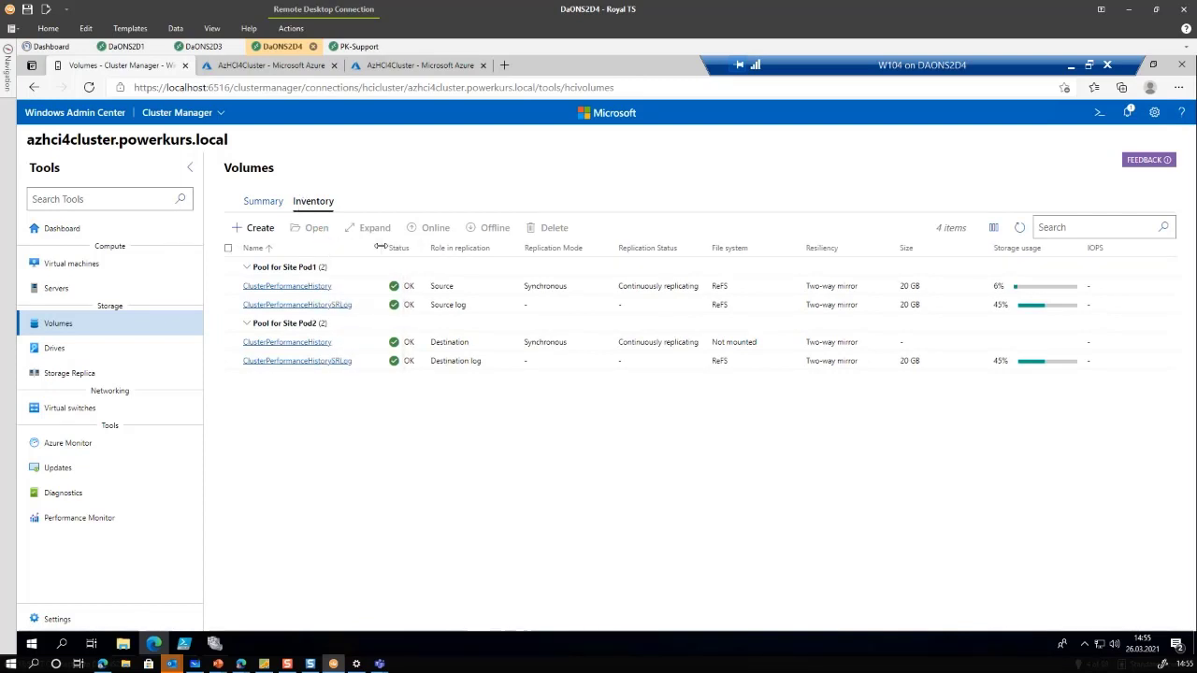
{"action": "left_click", "coordinate": [254, 229]}
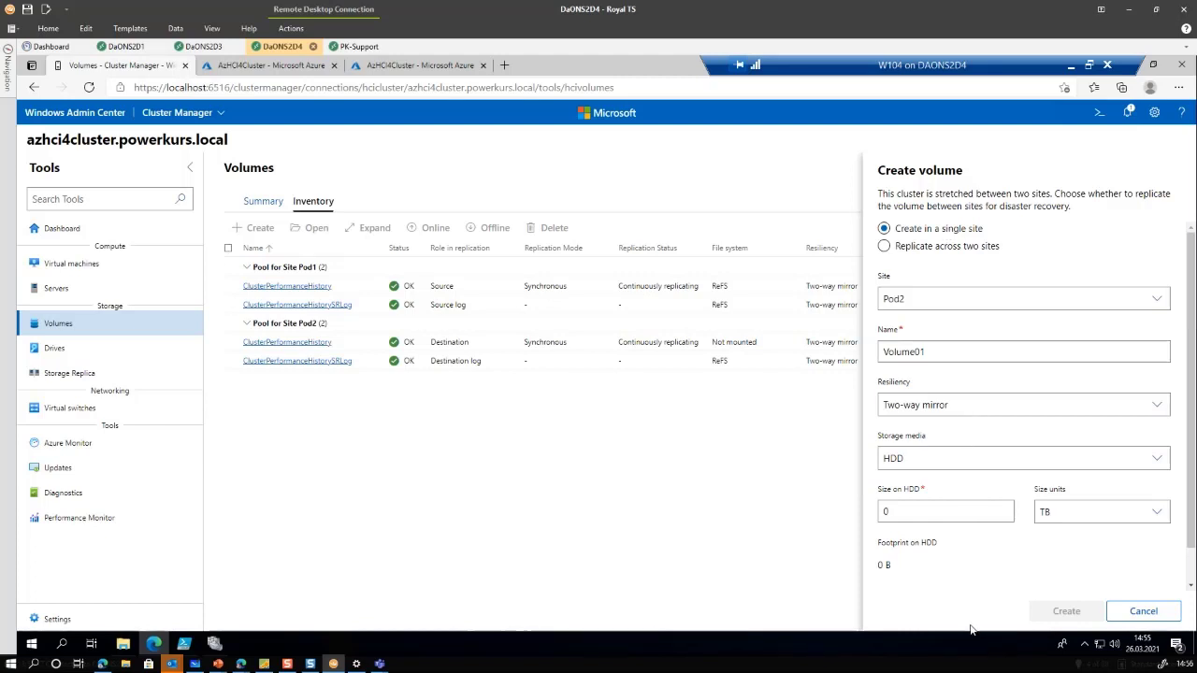
{"action": "scroll", "coordinate": [966, 561], "scroll_direction": "down", "scroll_amount": 1}
{"action": "scroll", "coordinate": [966, 561], "scroll_direction": "up", "scroll_amount": 1}
{"action": "scroll", "coordinate": [966, 561], "scroll_direction": "down", "scroll_amount": 1}
{"action": "scroll", "coordinate": [986, 553], "scroll_direction": "down", "scroll_amount": 1}
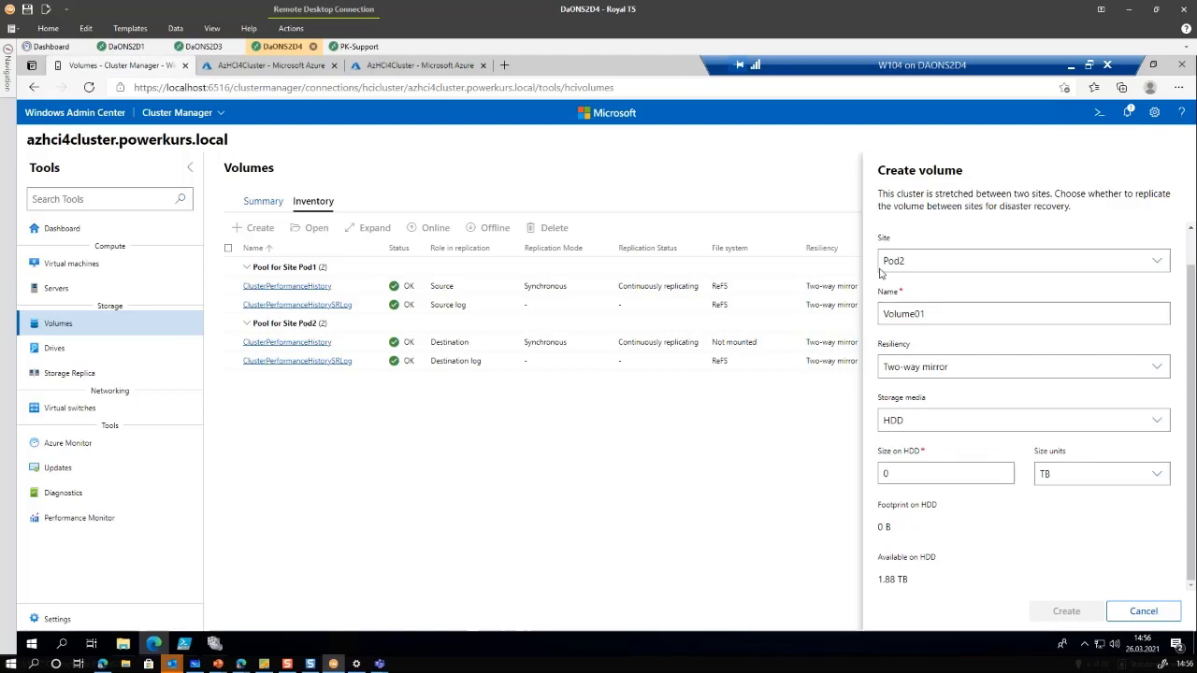
{"action": "scroll", "coordinate": [912, 272], "scroll_direction": "up", "scroll_amount": 1}
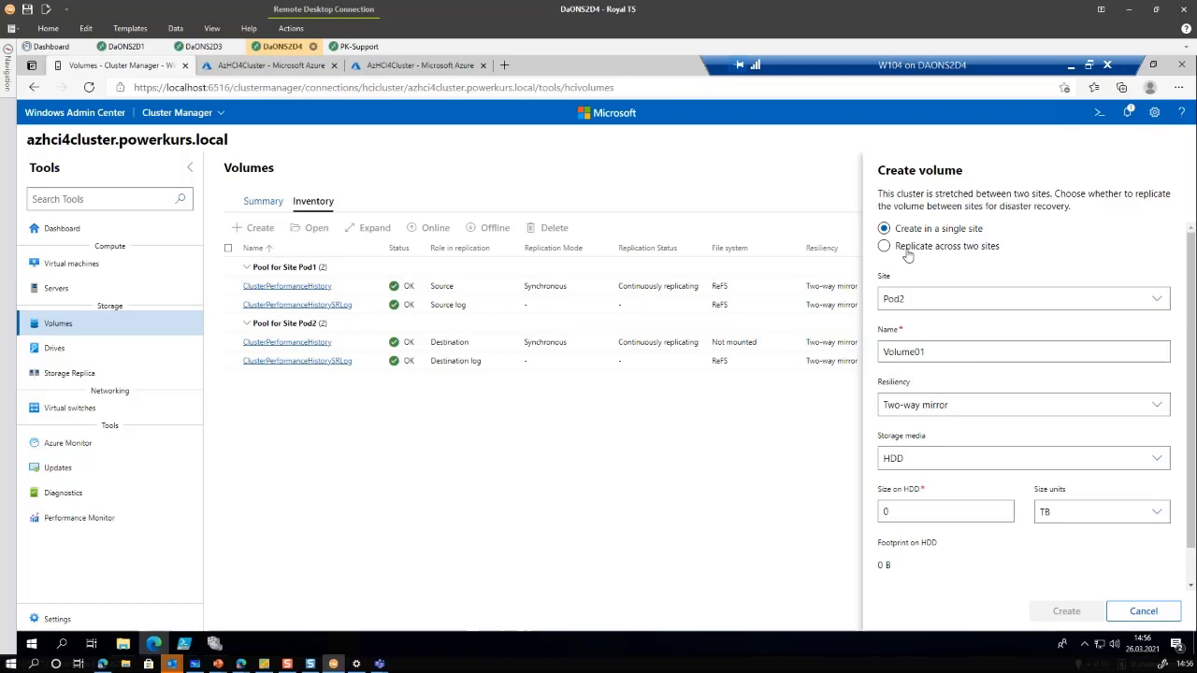
Set the volume to replicate synchronously across two sites from Pod1 to Pod2, named COLLECT
{"action": "left_click", "coordinate": [906, 251]}
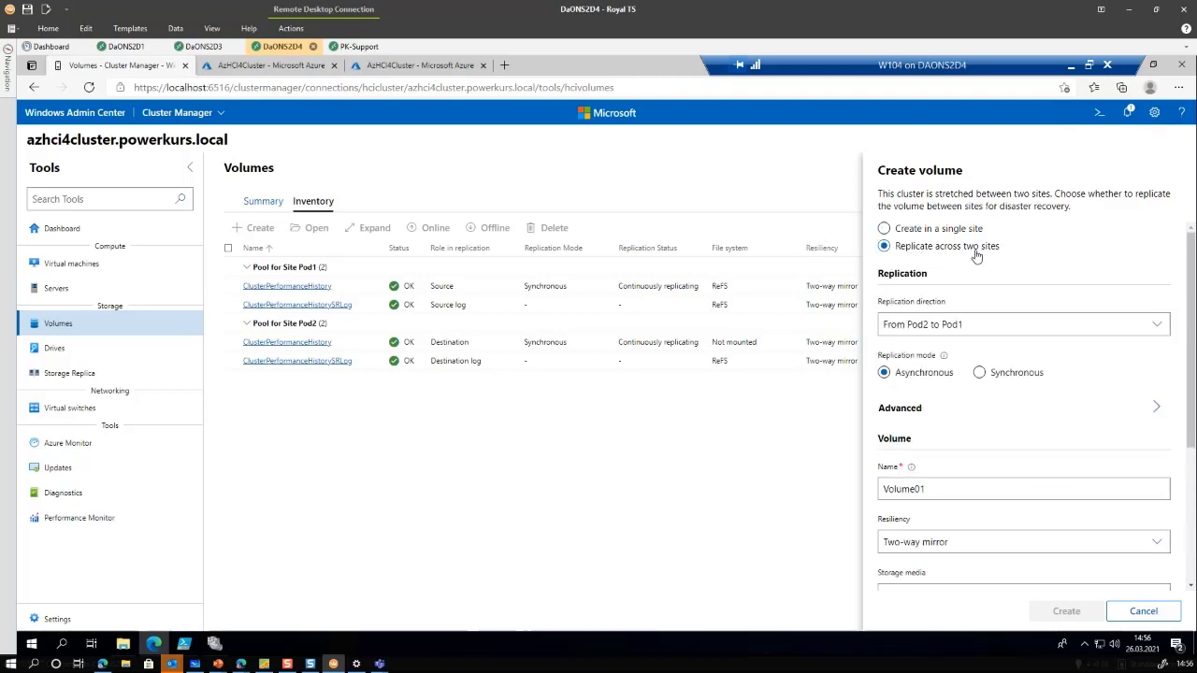
{"action": "left_click", "coordinate": [981, 326]}
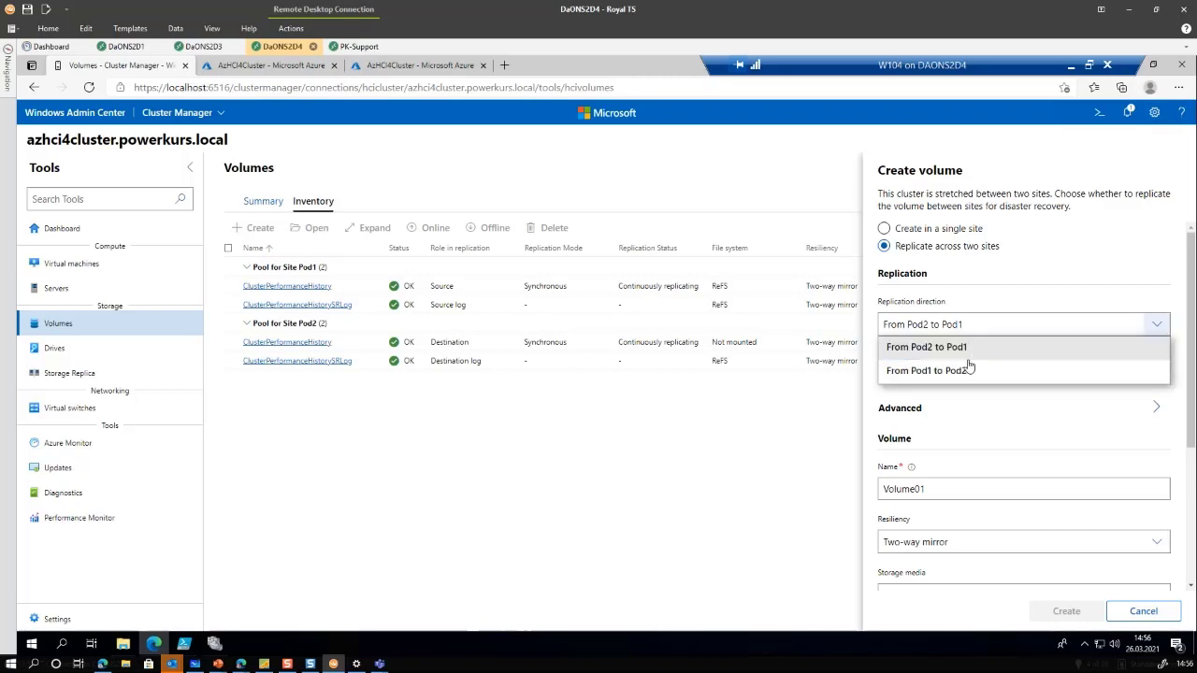
{"action": "left_click", "coordinate": [965, 373]}
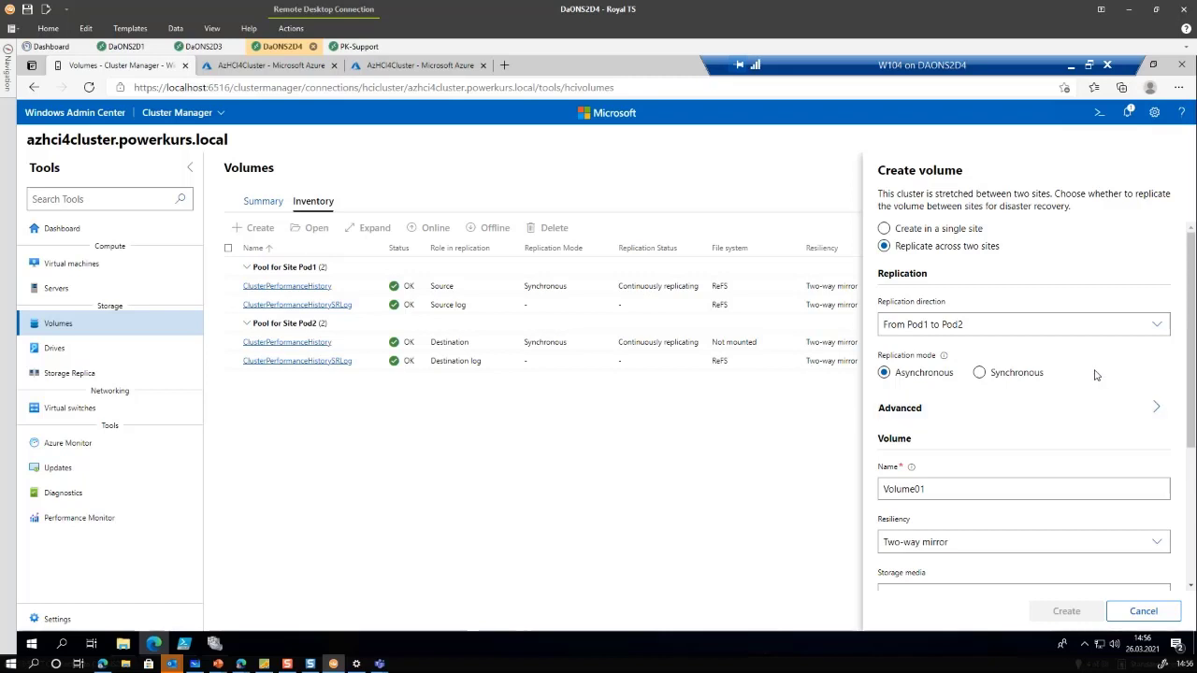
{"action": "left_click", "coordinate": [982, 375]}
{"action": "left_click_drag", "start_coordinate": [941, 487], "coordinate": [810, 511]}
{"action": "type", "text": "COLLECT"}
{"action": "scroll", "coordinate": [935, 472], "scroll_direction": "down", "scroll_amount": 2}
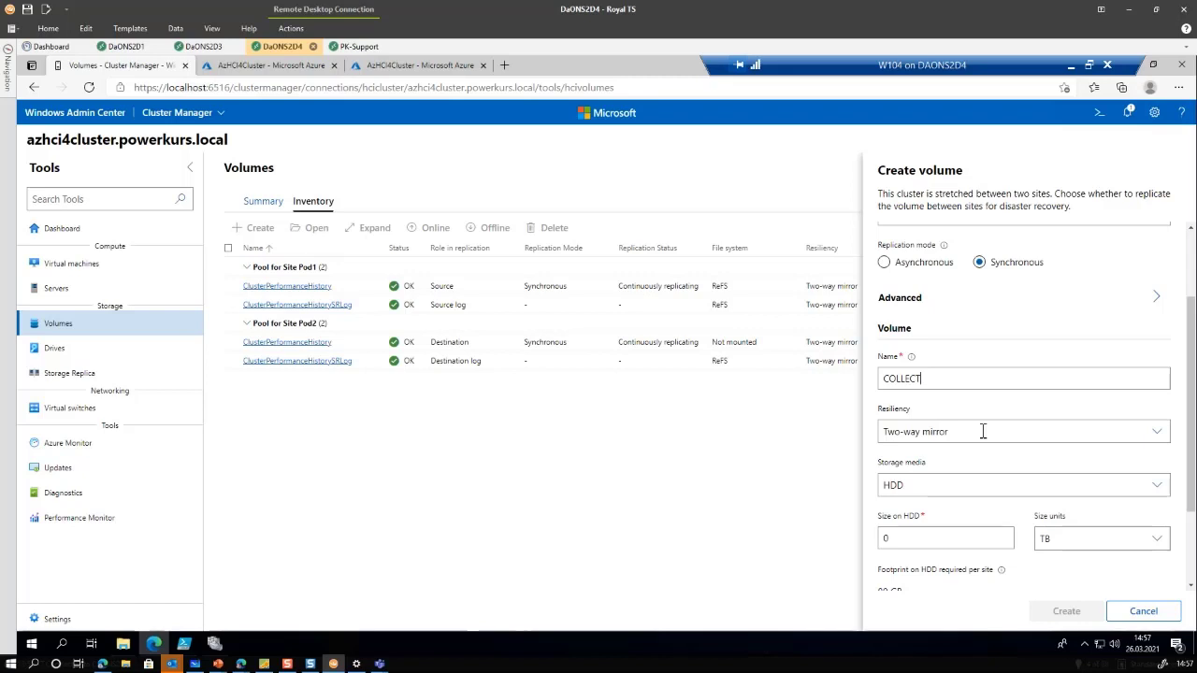
Keep Two-way mirror resiliency and set the volume size to 100 GB
{"action": "left_click", "coordinate": [983, 431]}
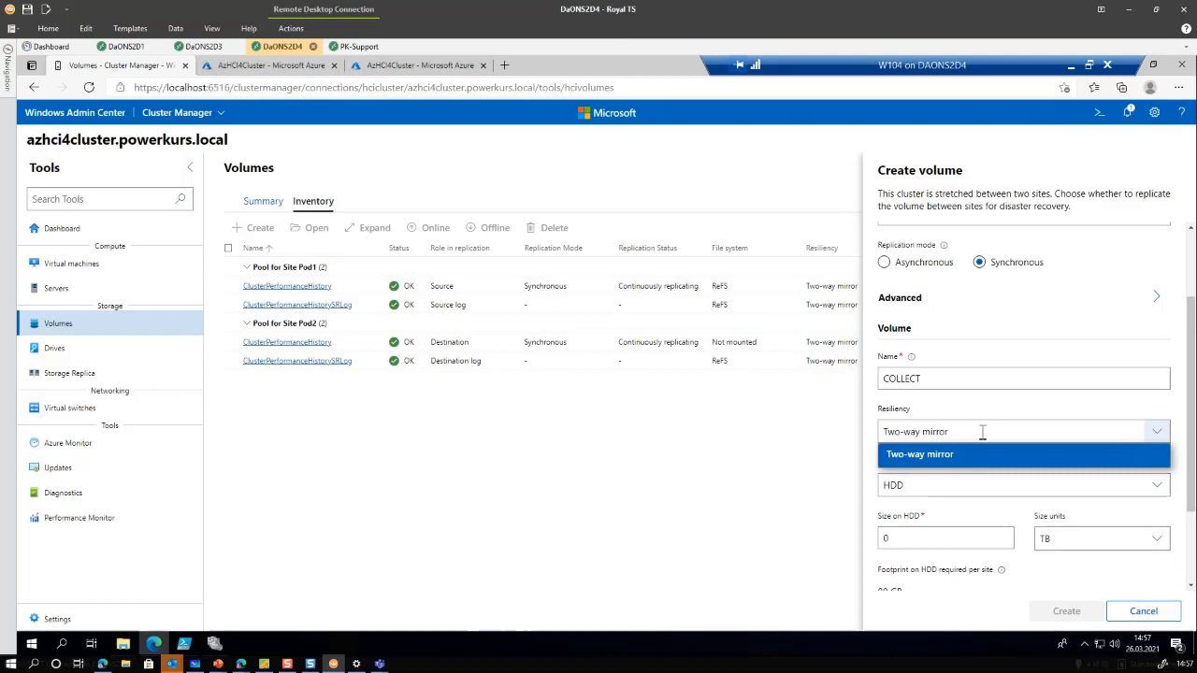
{"action": "left_click", "coordinate": [983, 431]}
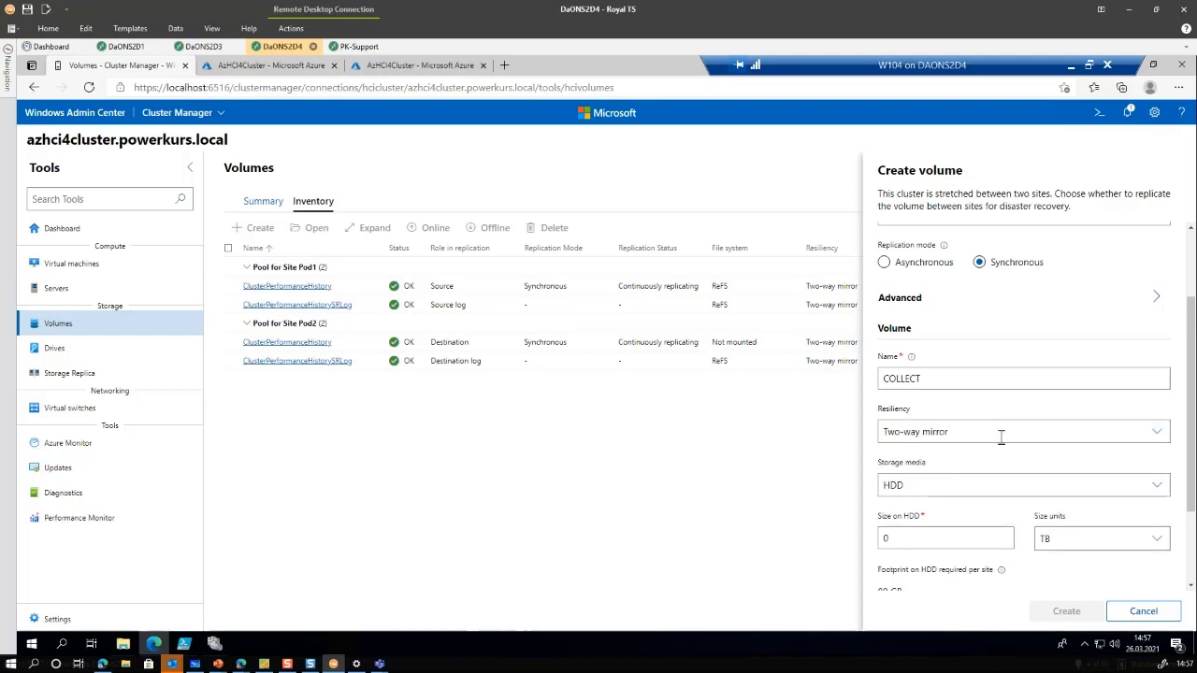
{"action": "left_click", "coordinate": [946, 549]}
{"action": "type", "text": "100"}
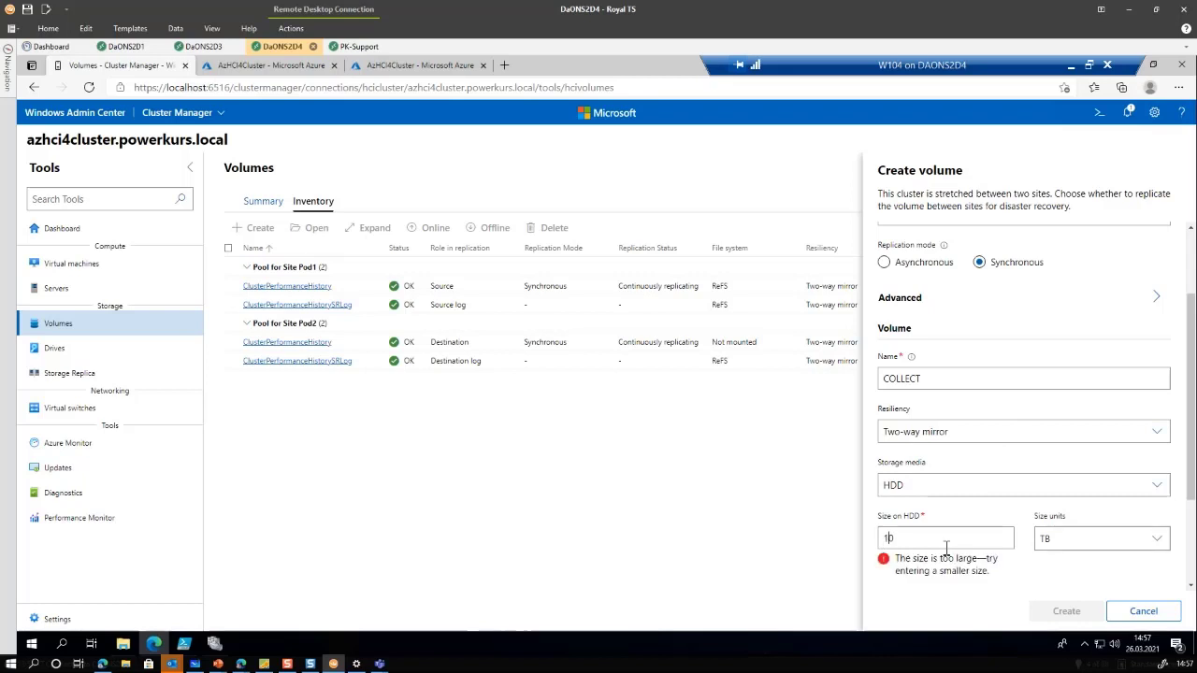
{"action": "left_click", "coordinate": [1125, 539]}
{"action": "left_click", "coordinate": [1077, 562]}
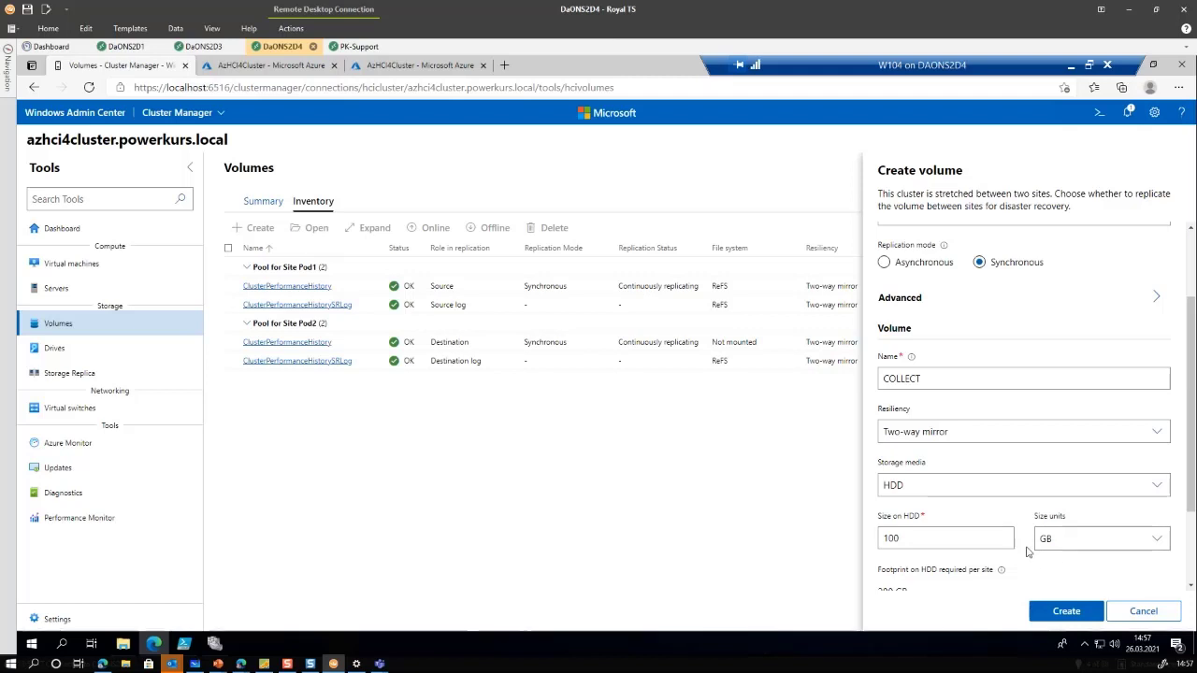
Expand Advanced to show groups COLLECT-group and COLLECT-replica-group with a 40 GB log
{"action": "scroll", "coordinate": [1077, 562], "scroll_direction": "down", "scroll_amount": 2}
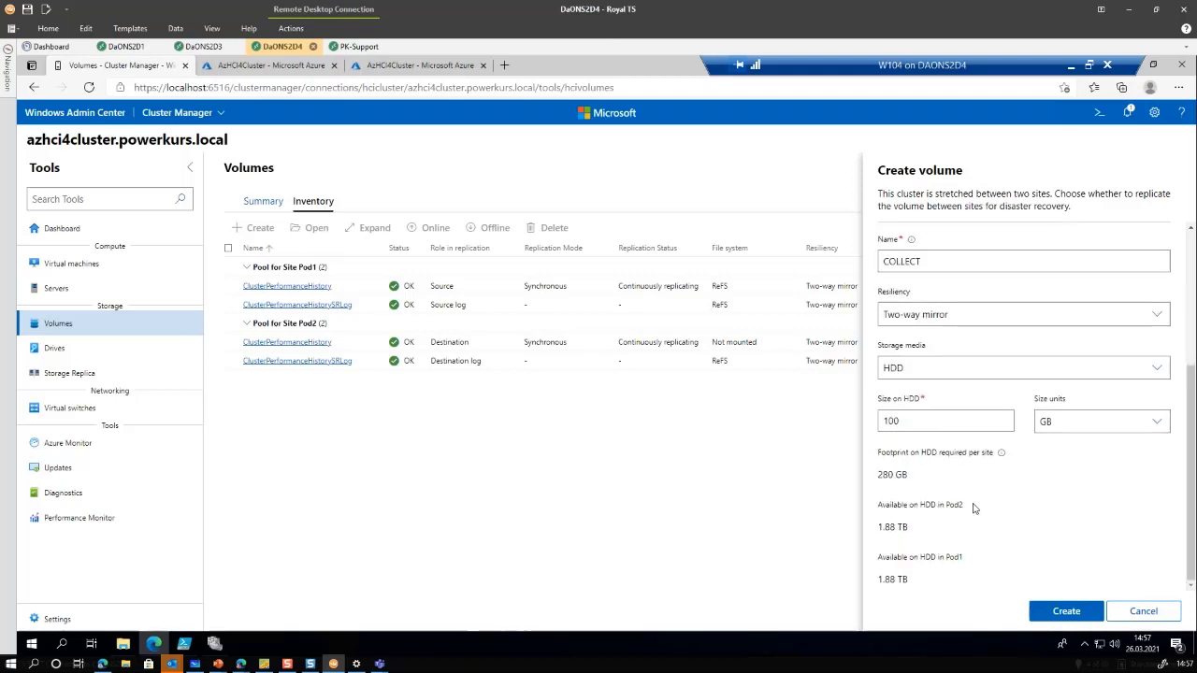
{"action": "scroll", "coordinate": [972, 508], "scroll_direction": "up", "scroll_amount": 4}
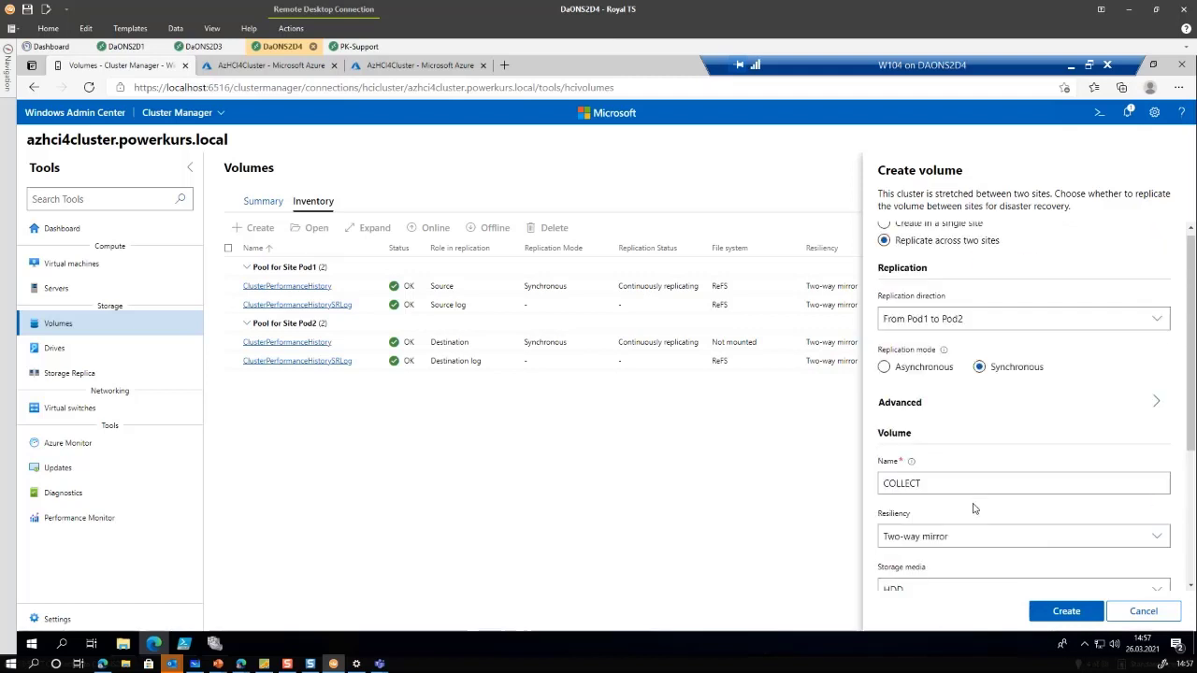
{"action": "scroll", "coordinate": [973, 508], "scroll_direction": "down", "scroll_amount": 4}
{"action": "scroll", "coordinate": [973, 508], "scroll_direction": "down", "scroll_amount": 1}
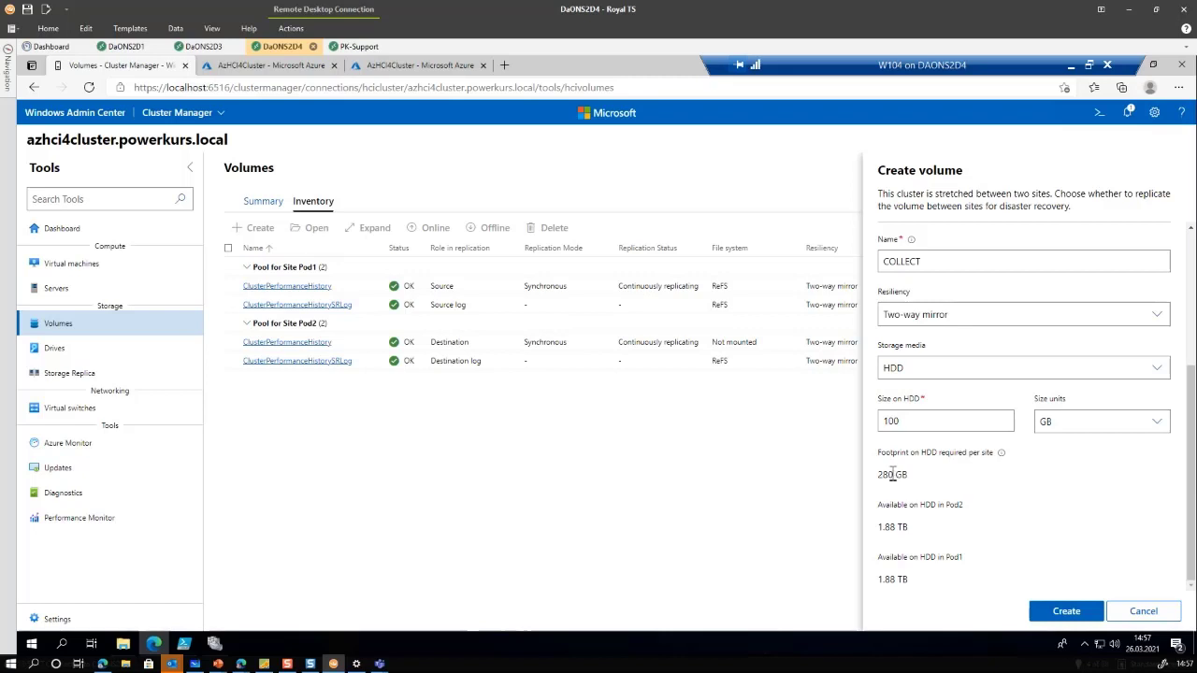
{"action": "scroll", "coordinate": [892, 475], "scroll_direction": "up", "scroll_amount": 3}
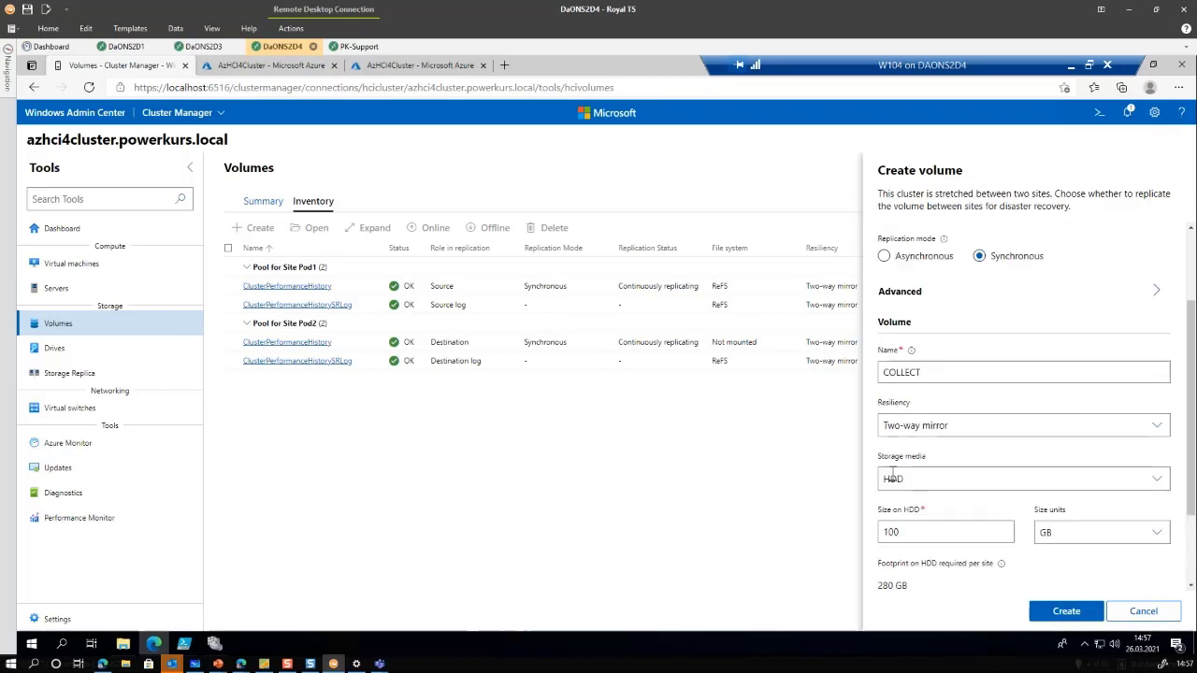
{"action": "left_click", "coordinate": [997, 343]}
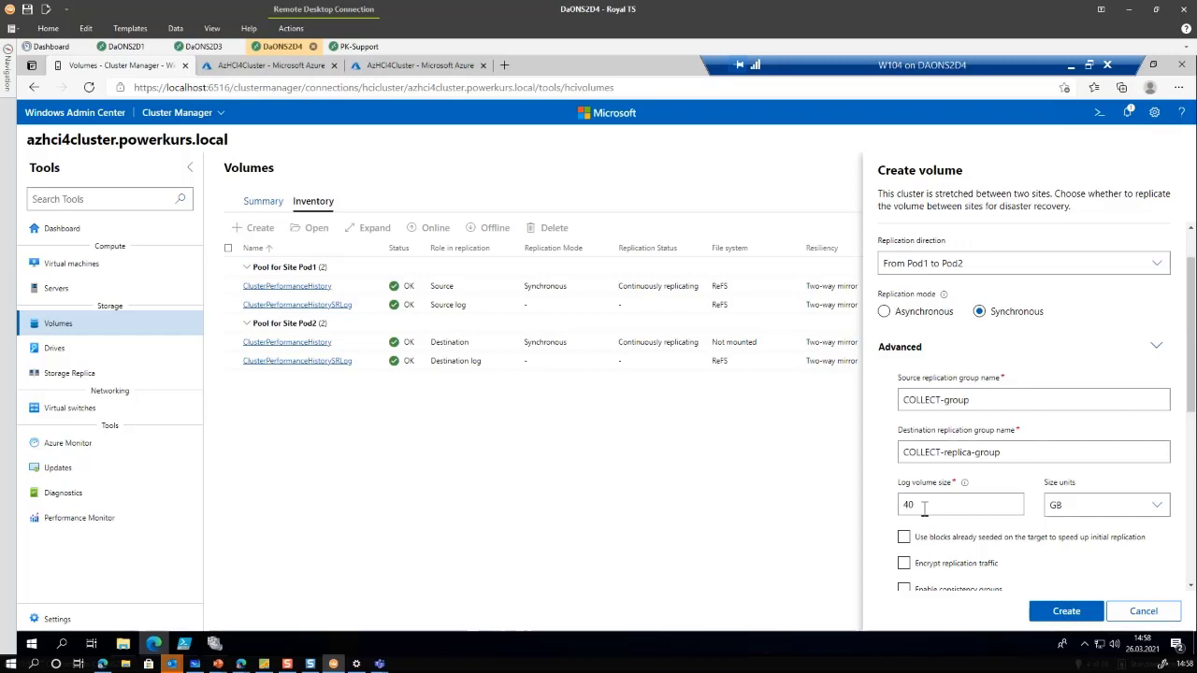
Collapse the Advanced settings and highlight the 280 GB per-site footprint
{"action": "scroll", "coordinate": [926, 496], "scroll_direction": "down", "scroll_amount": 2}
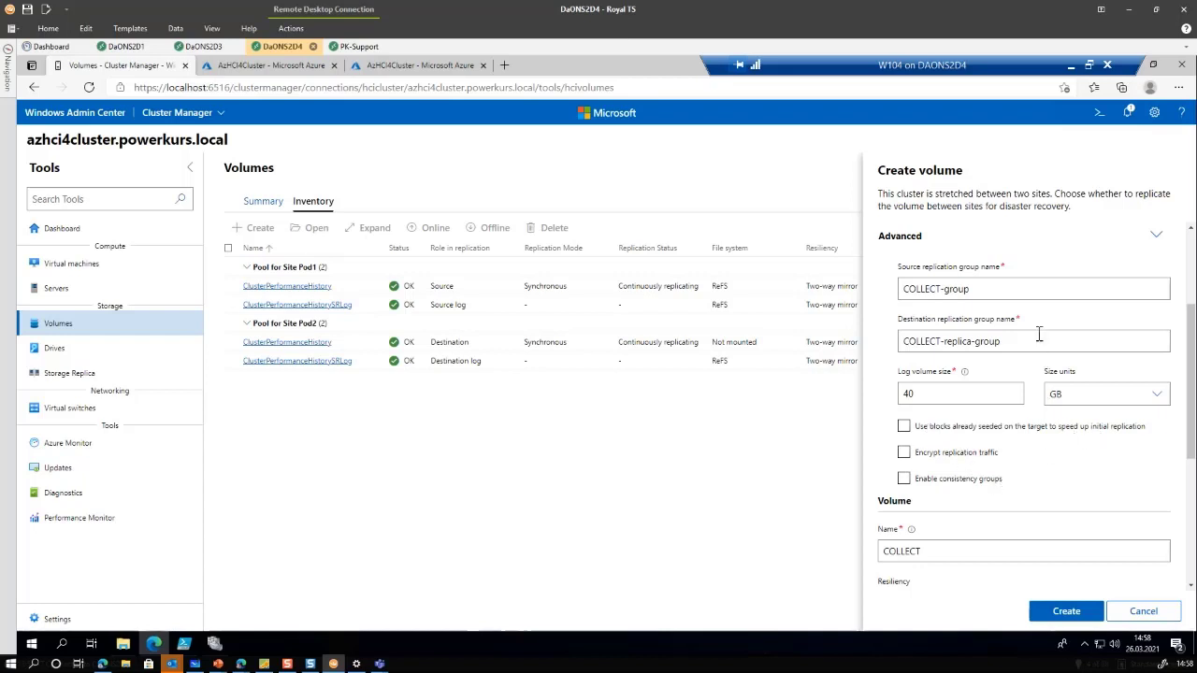
{"action": "scroll", "coordinate": [1082, 440], "scroll_direction": "up", "scroll_amount": 2}
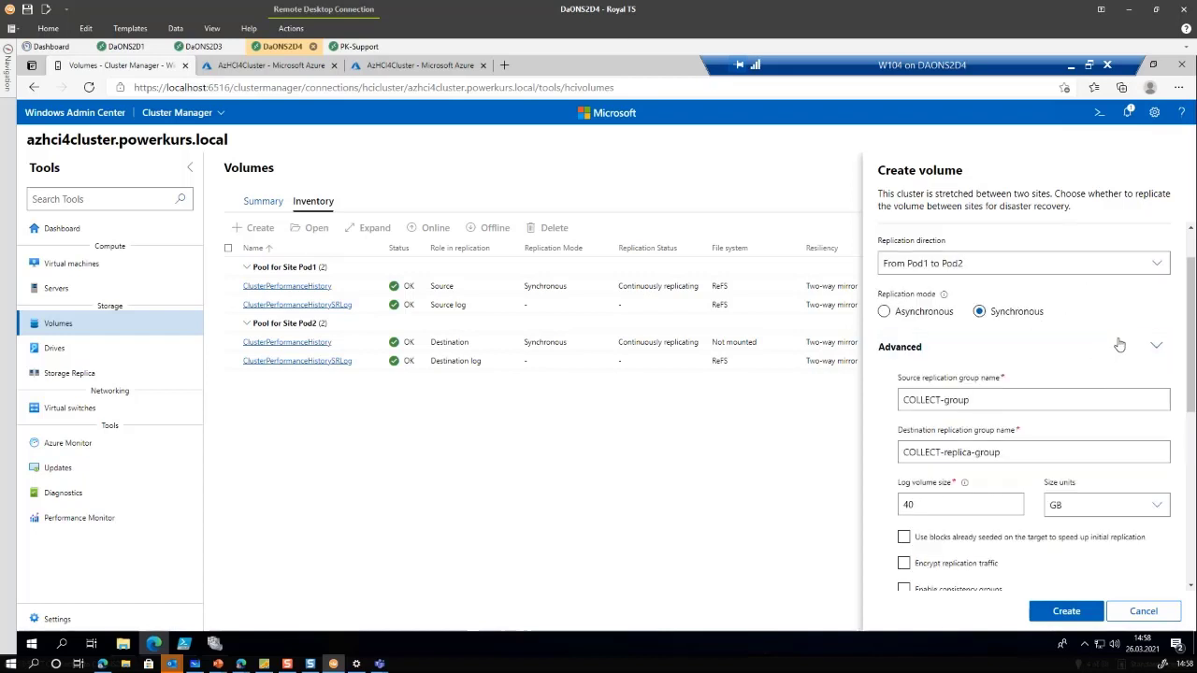
{"action": "left_click", "coordinate": [1075, 347]}
{"action": "scroll", "coordinate": [1004, 477], "scroll_direction": "down", "scroll_amount": 2}
{"action": "scroll", "coordinate": [1004, 476], "scroll_direction": "down", "scroll_amount": 1}
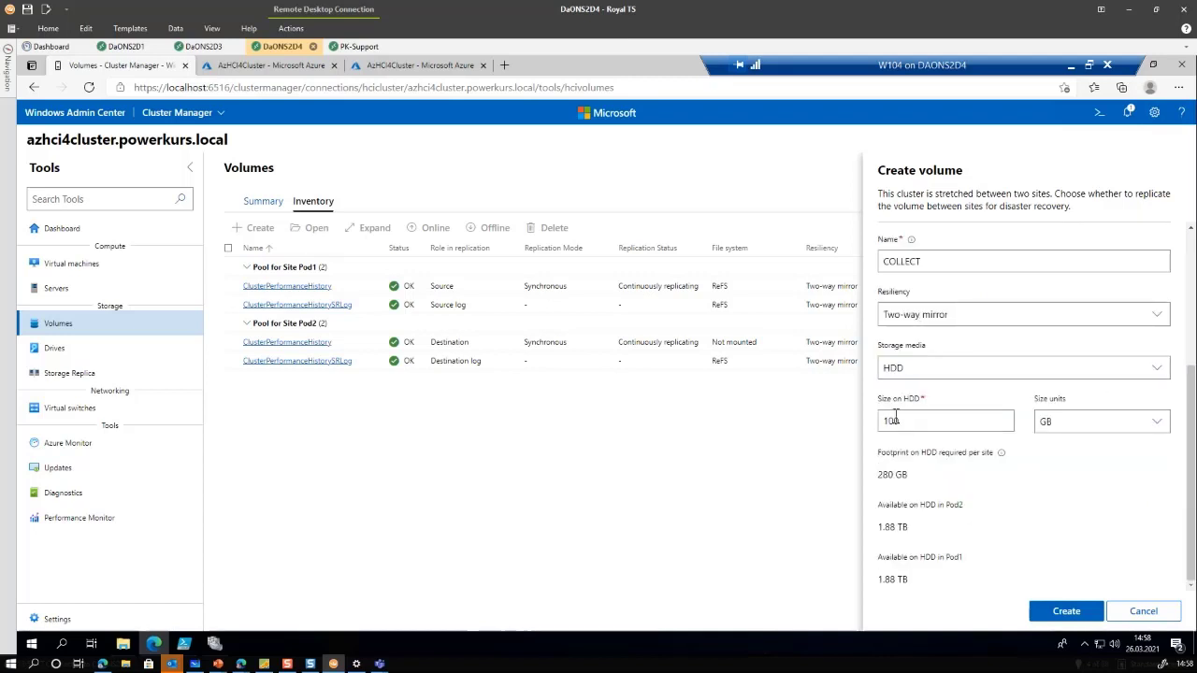
{"action": "left_click_drag", "start_coordinate": [904, 479], "coordinate": [874, 487]}
Create the COLLECT volume and view its synchronous partnership from AzHCI4Node1 to AzHCI4Node3
{"action": "left_click", "coordinate": [1053, 613]}
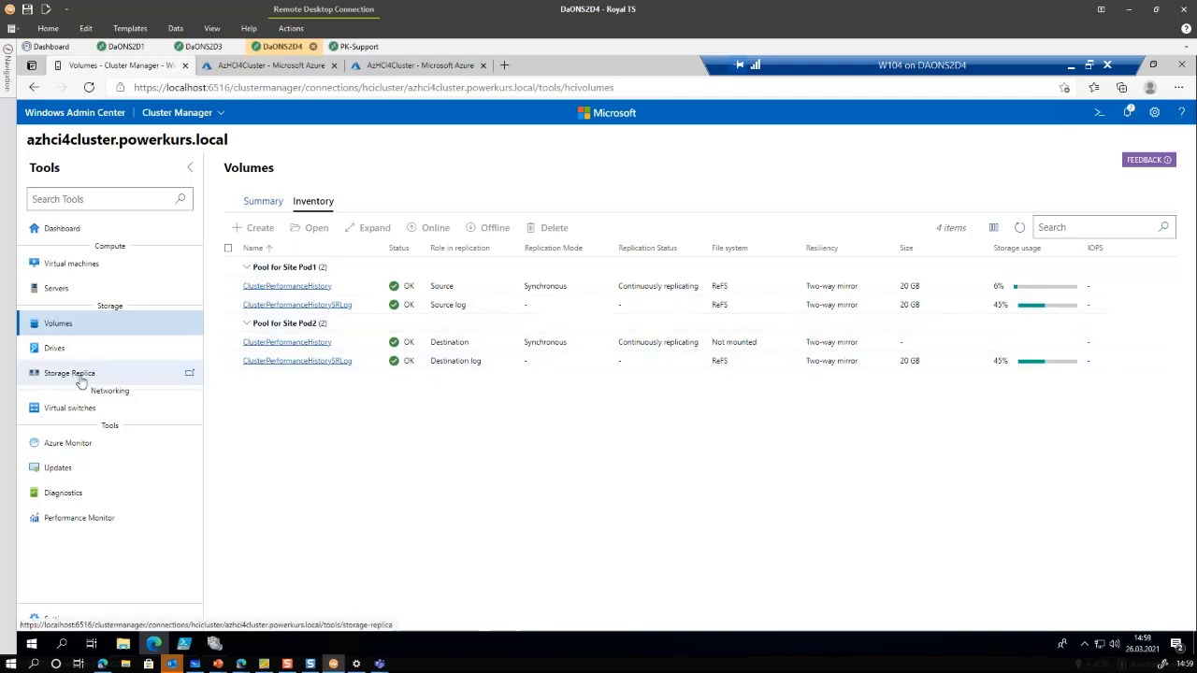
{"action": "left_click", "coordinate": [81, 381]}
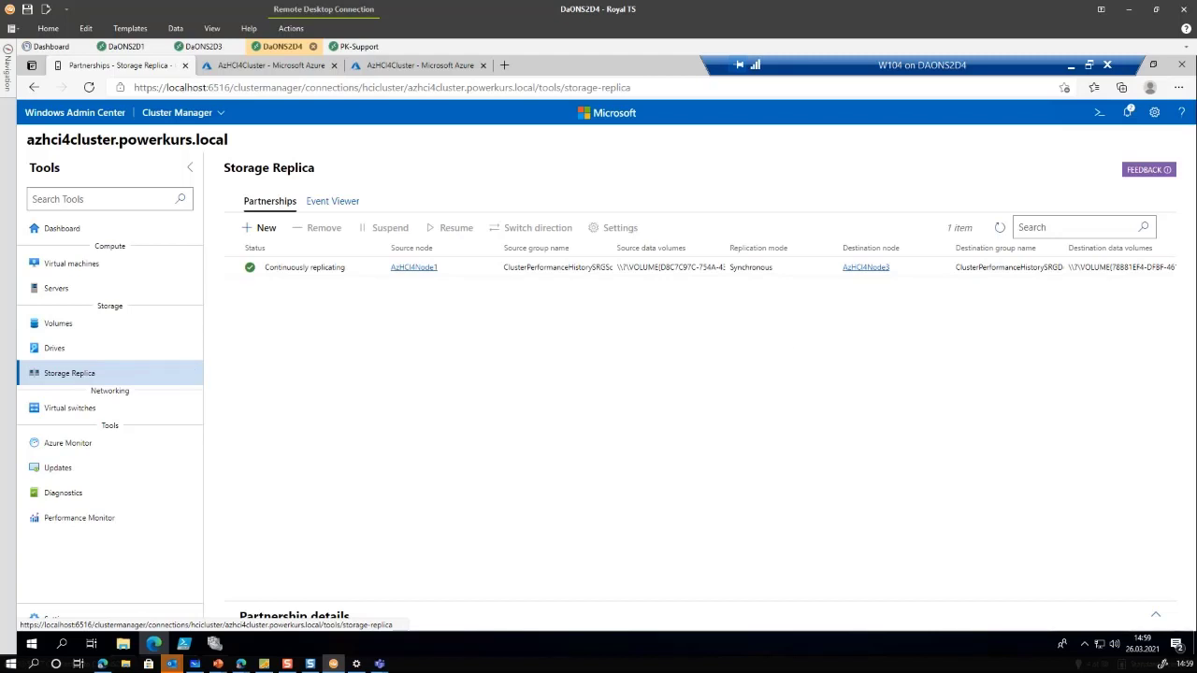
Confirm COLLECT (100 GB) and COLLECT-Log (40 GB) in Volumes inventory, then advance to the PowerShell slide
{"action": "left_click", "coordinate": [295, 271]}
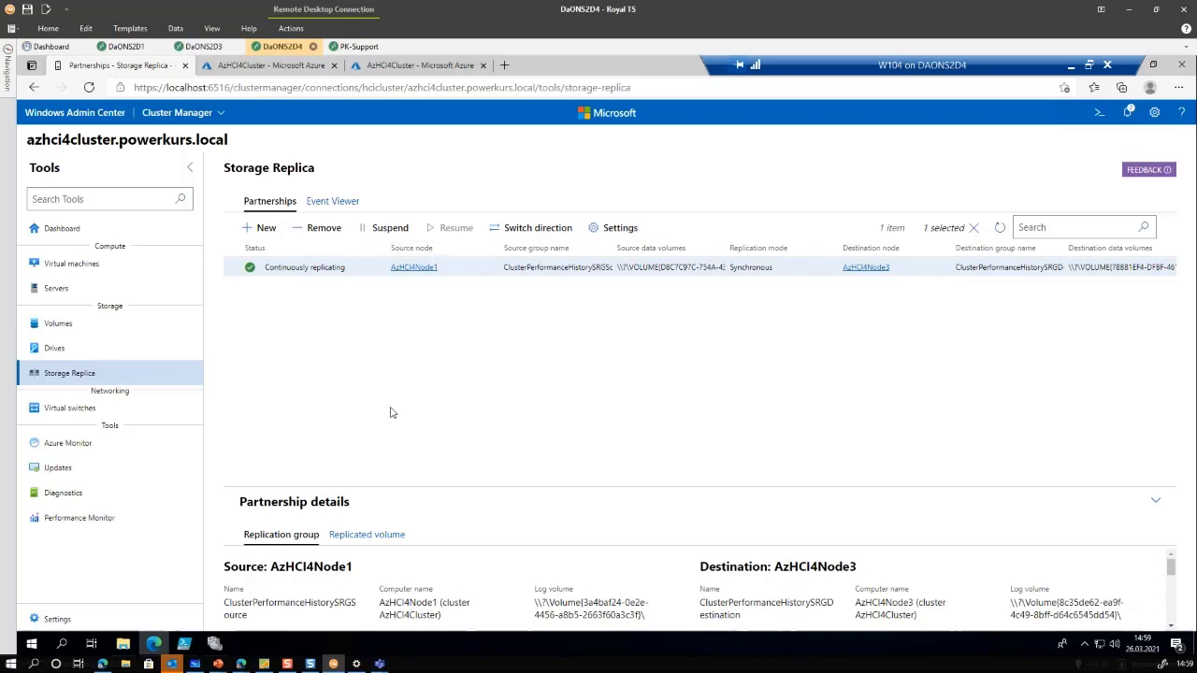
{"action": "left_click", "coordinate": [60, 326]}
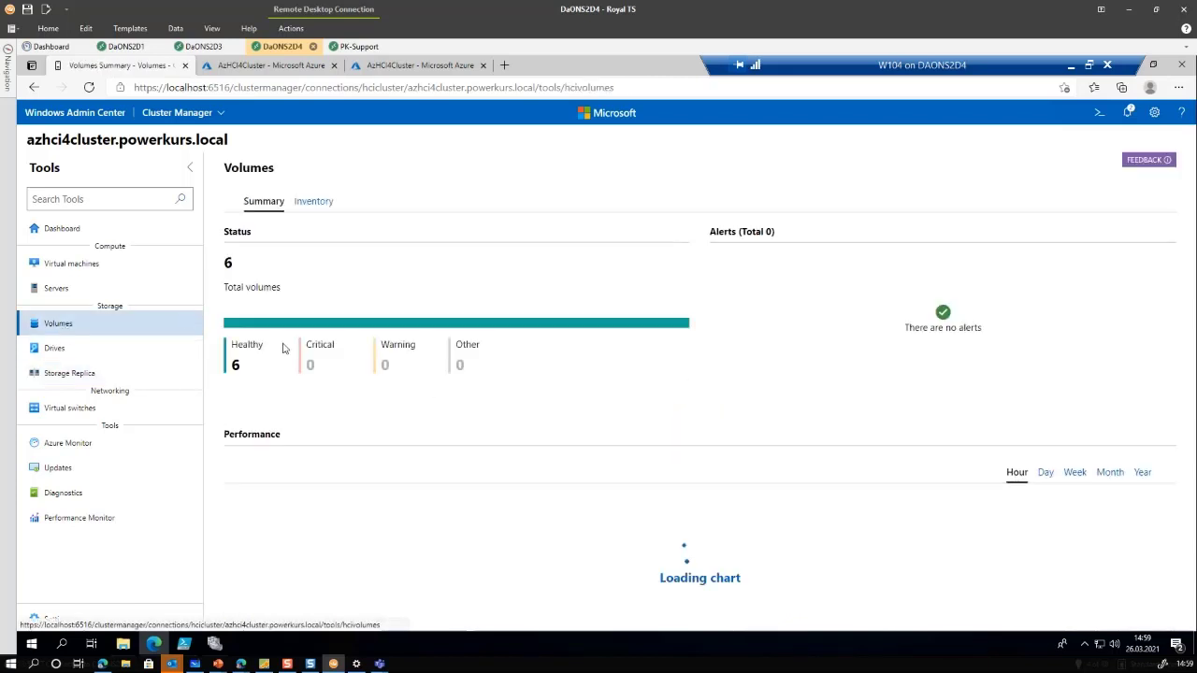
{"action": "left_click", "coordinate": [323, 204]}
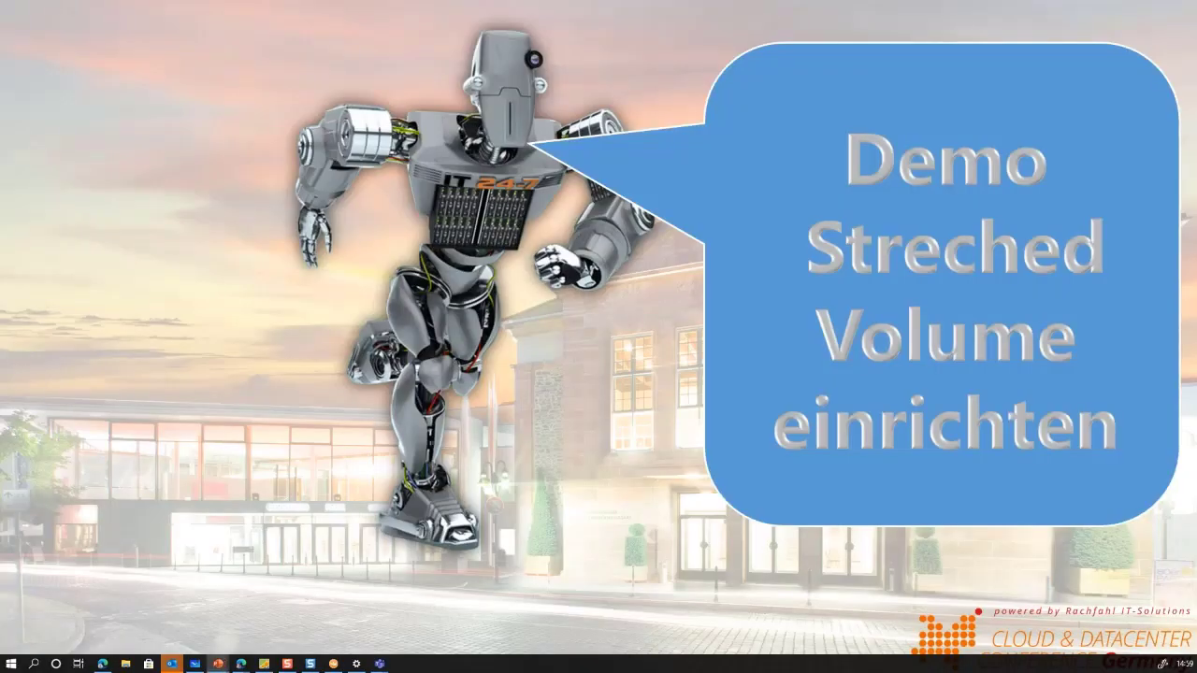
{"action": "key", "text": "Right"}
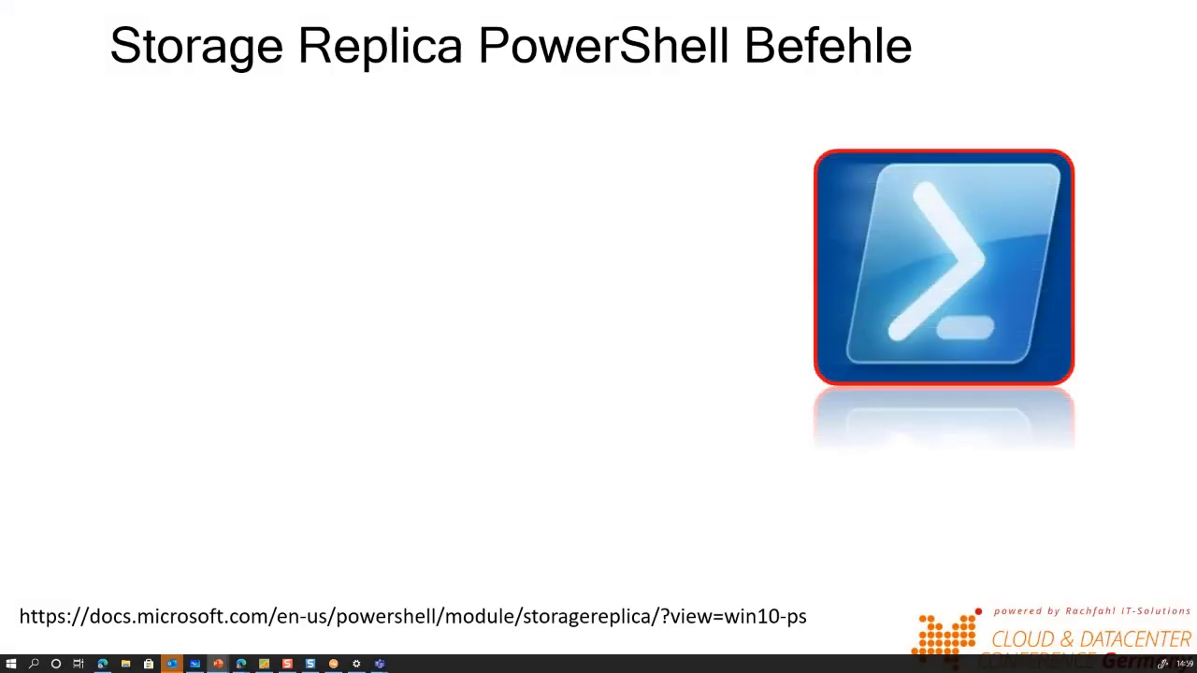
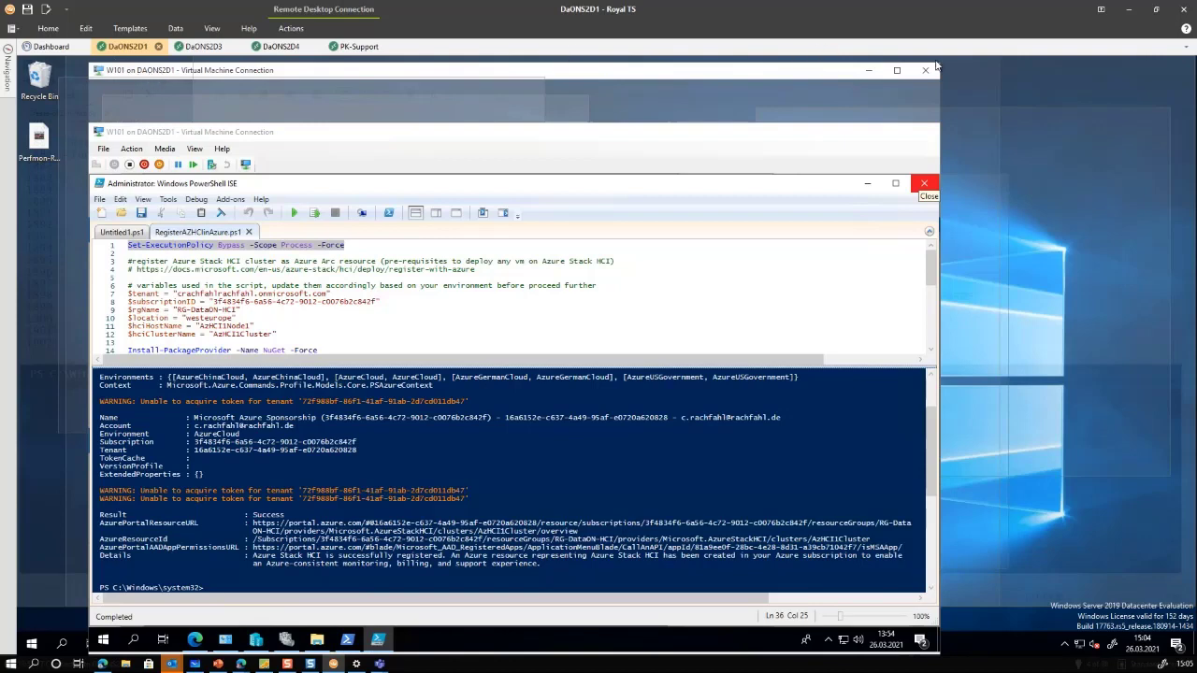
Minimize the host's PowerShell ISE and bring Hyper-V Manager to the front
{"action": "left_click", "coordinate": [196, 46]}
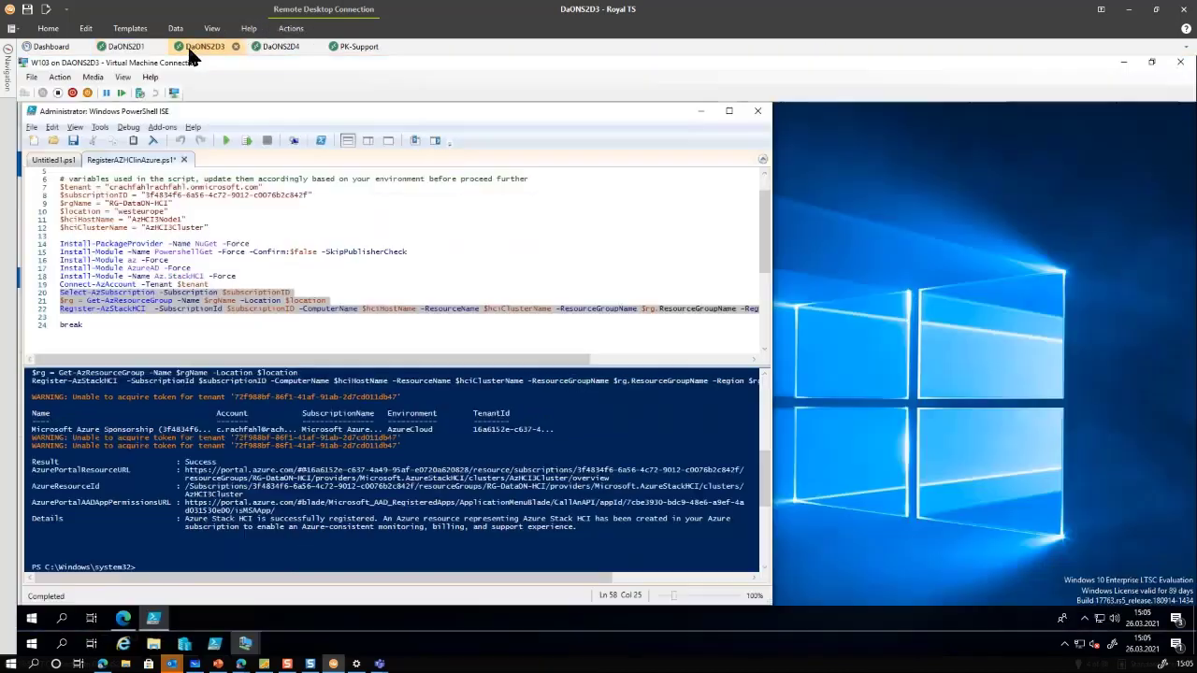
{"action": "left_click", "coordinate": [1127, 66]}
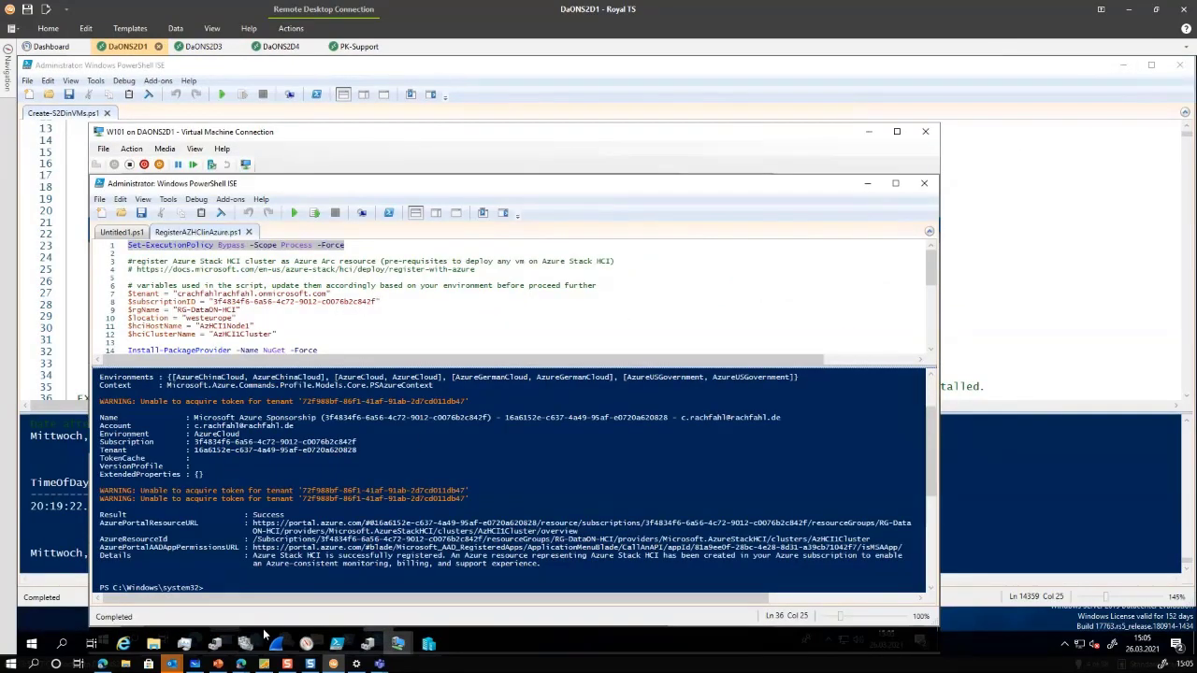
{"action": "left_click", "coordinate": [400, 646]}
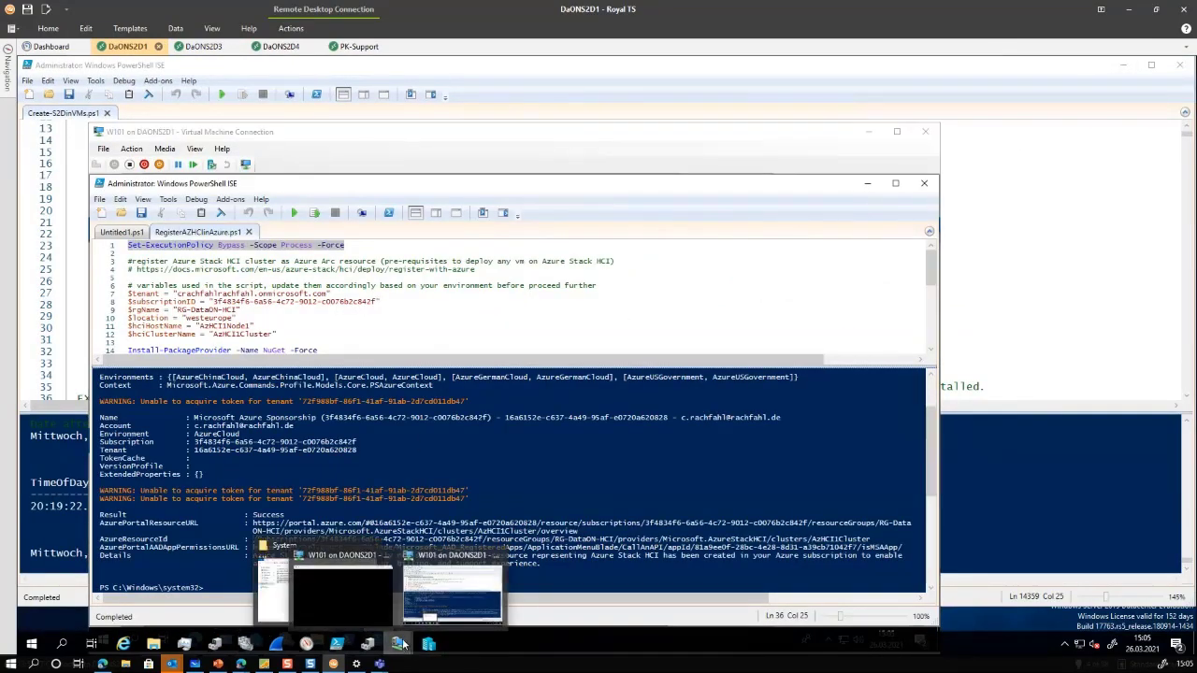
{"action": "left_click", "coordinate": [410, 617]}
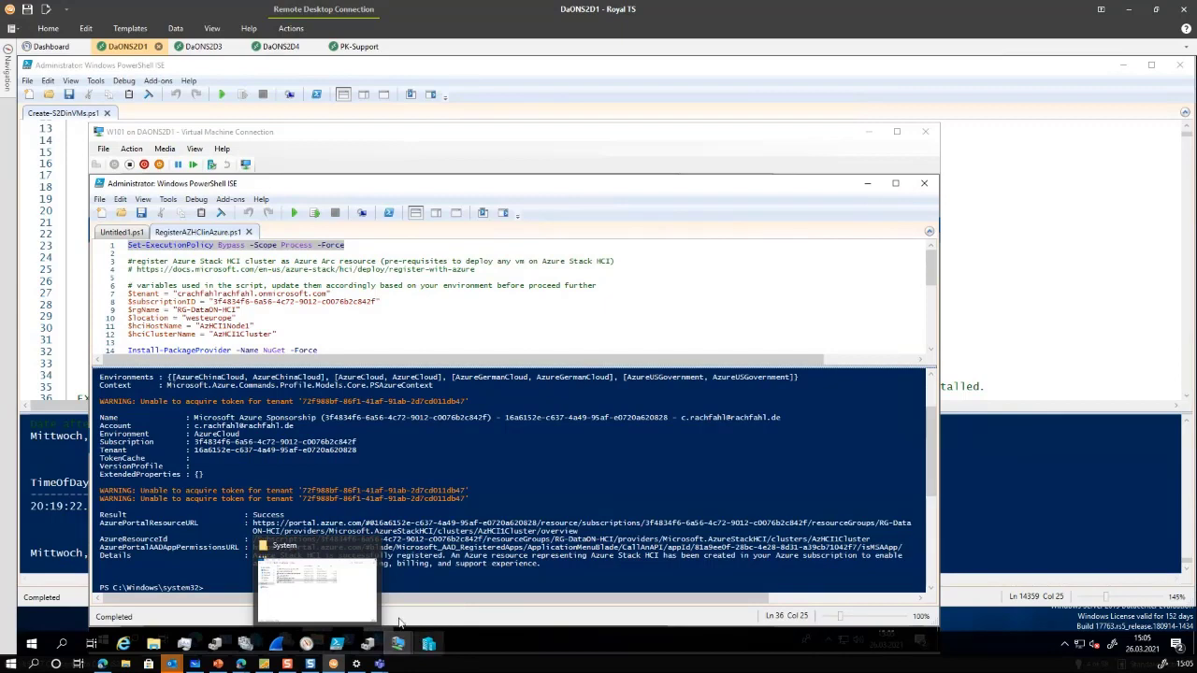
{"action": "left_click", "coordinate": [429, 644]}
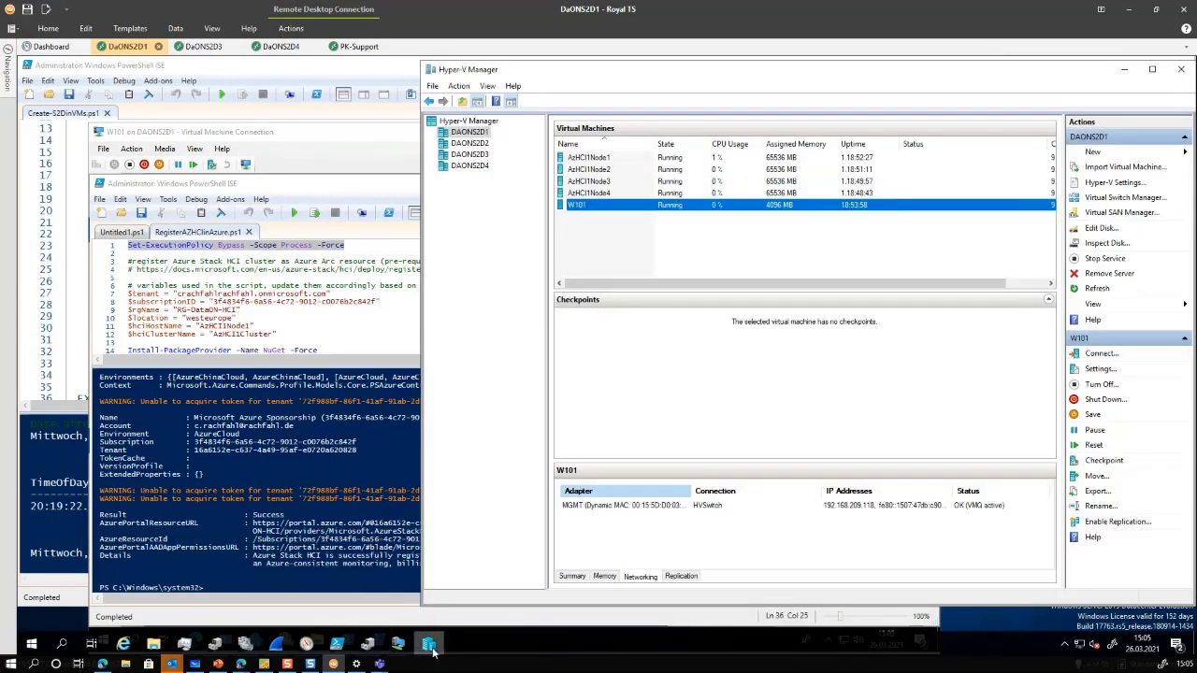
Connect to the W101 virtual machine from Hyper-V Manager, then close its connection window
{"action": "left_click", "coordinate": [577, 207]}
{"action": "double_click", "coordinate": [564, 209]}
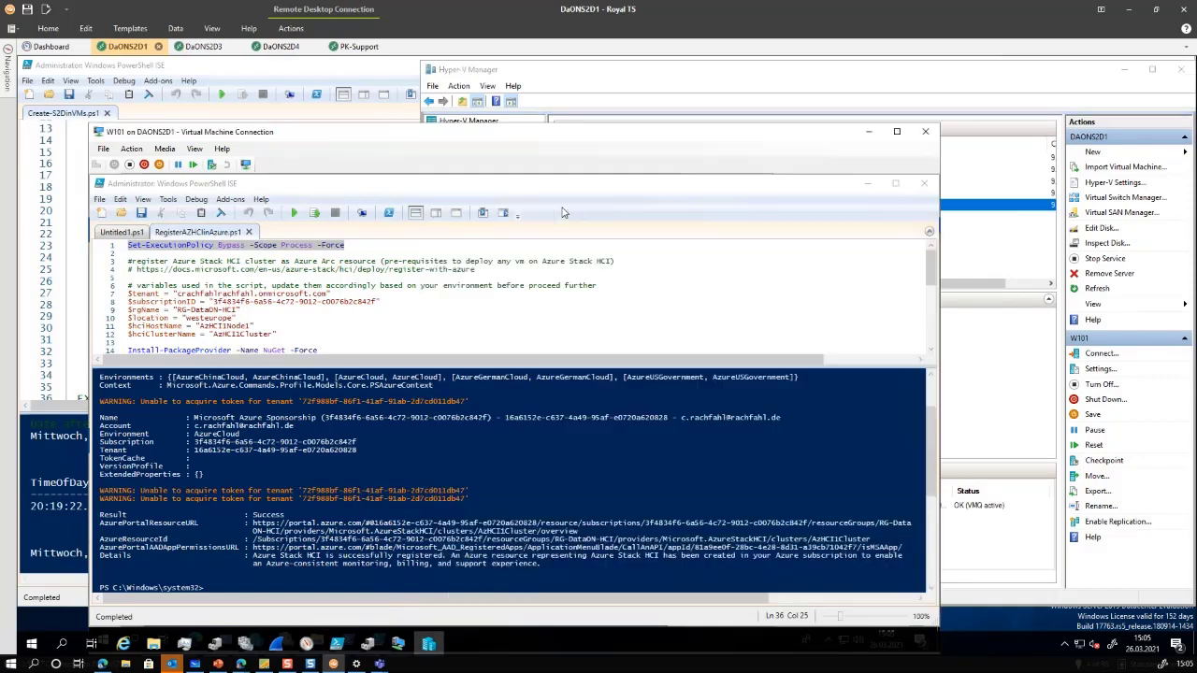
{"action": "left_click", "coordinate": [626, 75]}
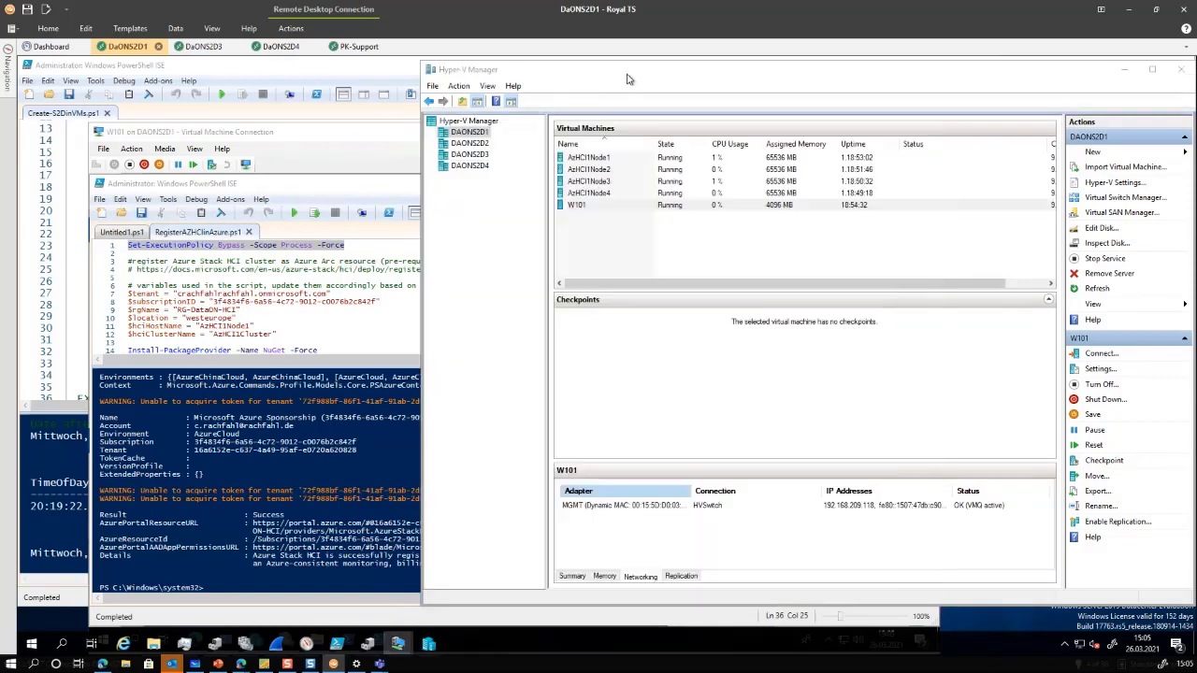
{"action": "right_click", "coordinate": [619, 212]}
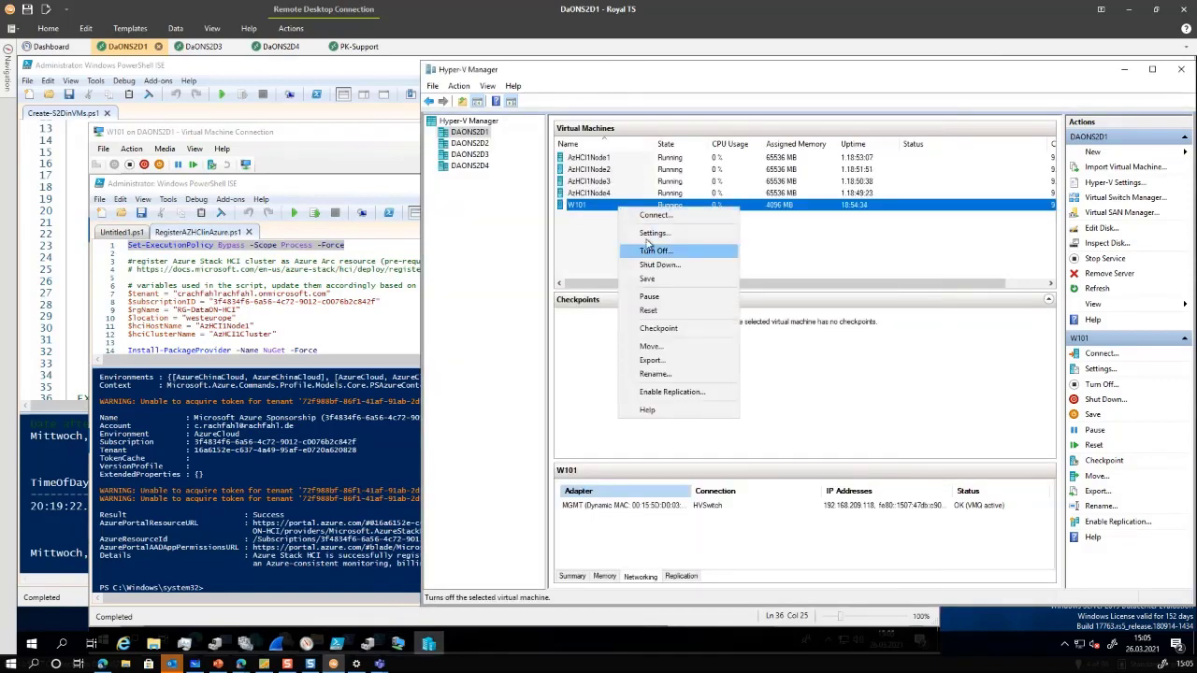
{"action": "left_click", "coordinate": [652, 216]}
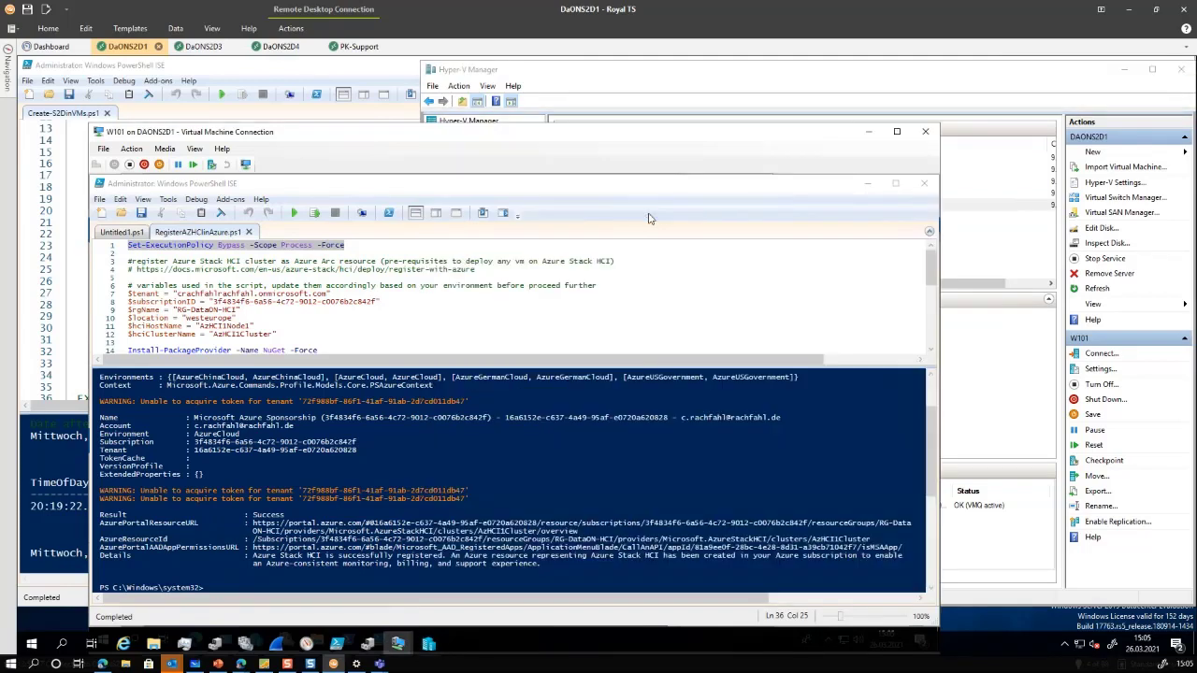
{"action": "left_click", "coordinate": [926, 132]}
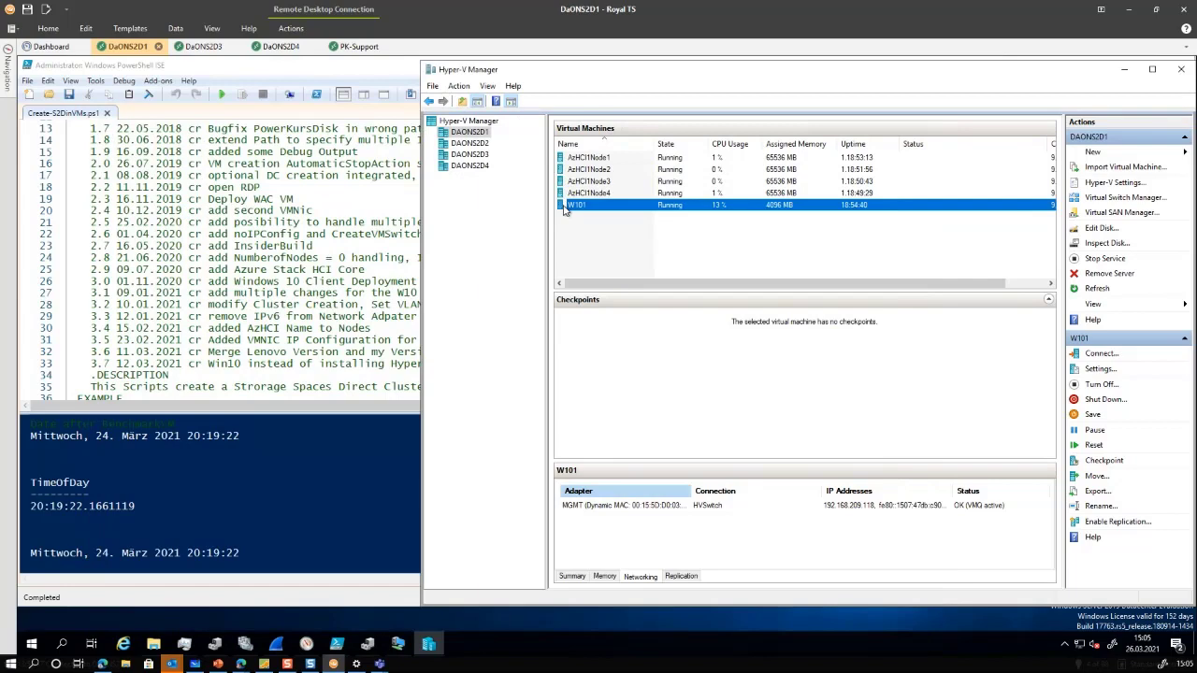
Reconnect to W101 at the default display size and show the session full screen
{"action": "right_click", "coordinate": [565, 209]}
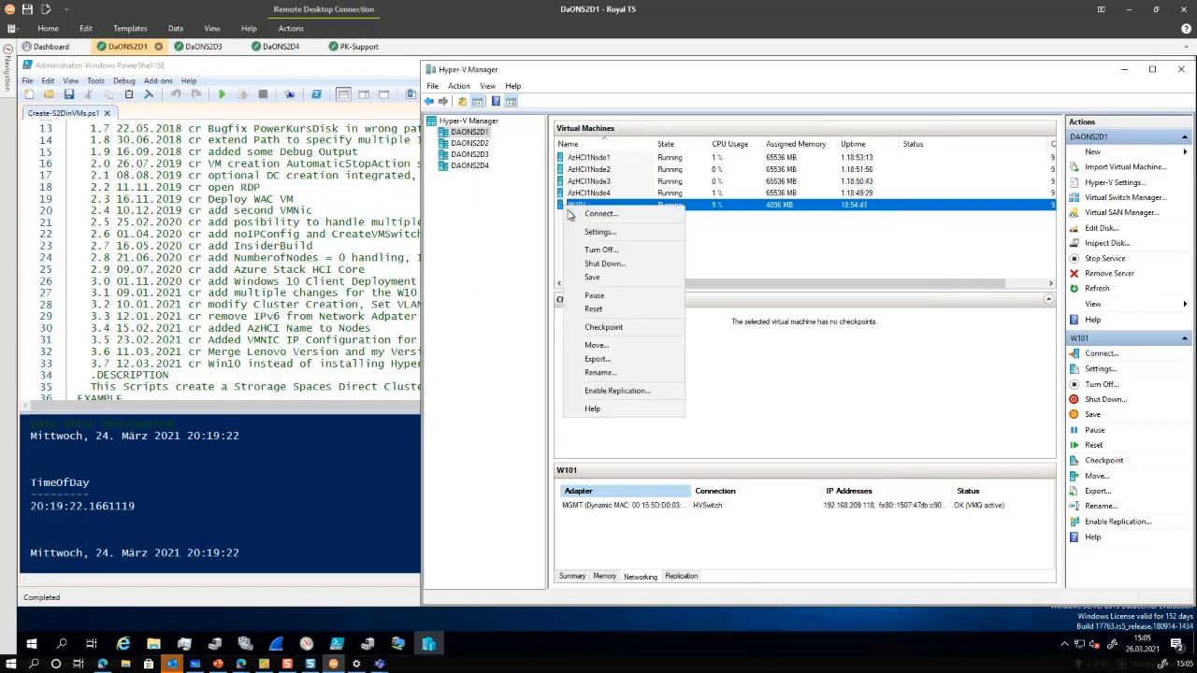
{"action": "left_click", "coordinate": [601, 221]}
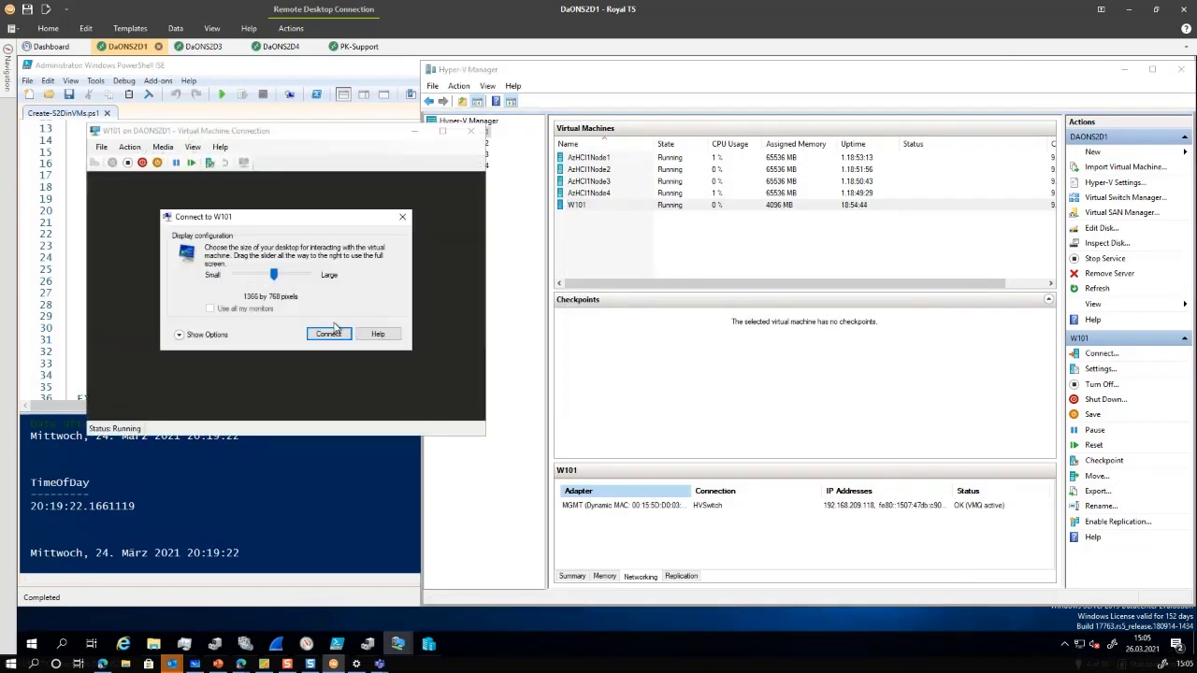
{"action": "left_click", "coordinate": [327, 334]}
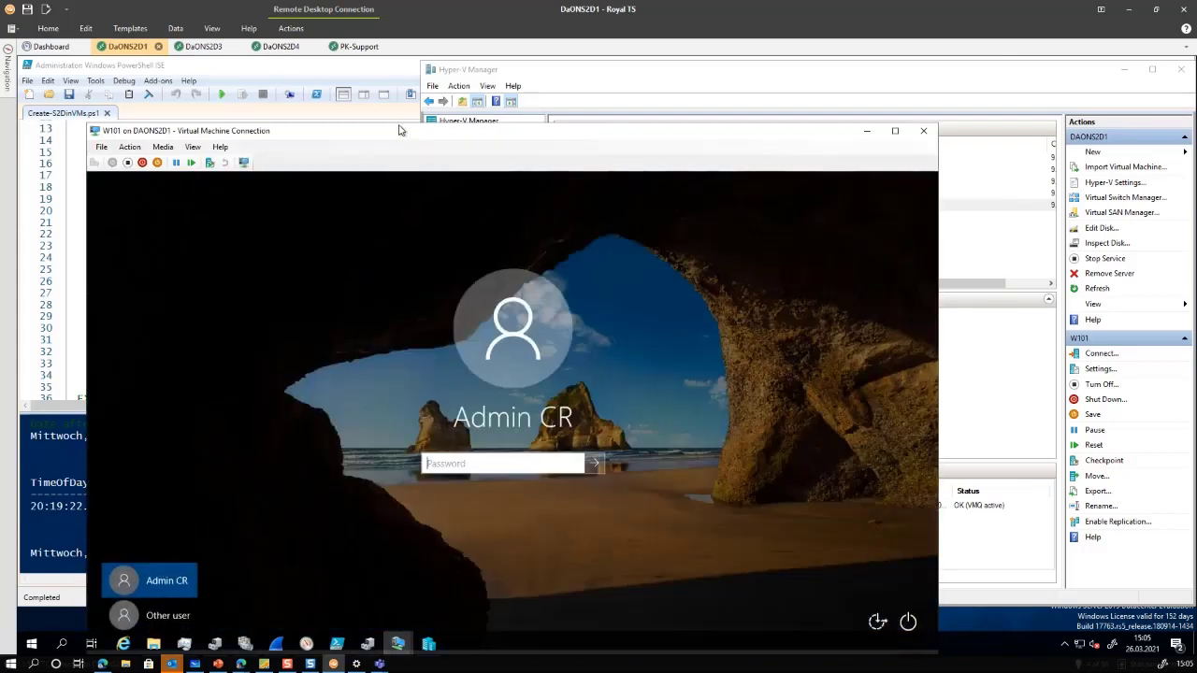
{"action": "double_click", "coordinate": [400, 135]}
Sign in to W101 with the account password, retrying after an incorrect entry
{"action": "type", "text": "••••••"}
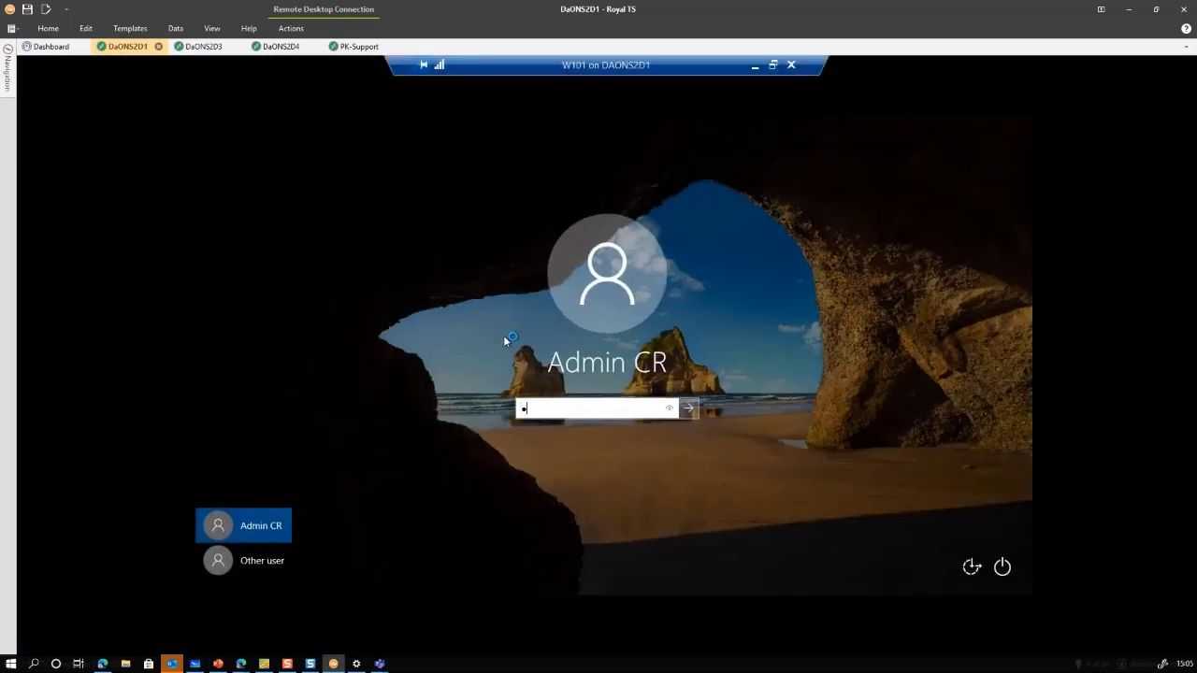
{"action": "type", "text": "••"}
{"action": "key", "text": "Return"}
{"action": "left_click", "coordinate": [612, 434]}
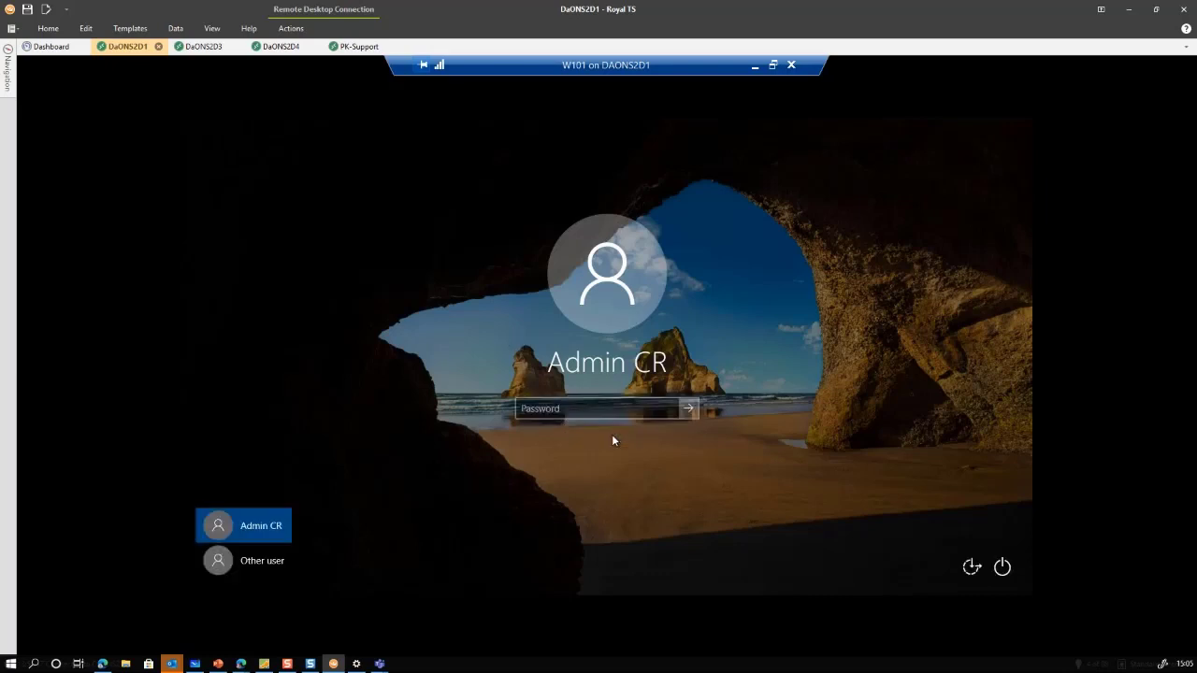
{"action": "type", "text": "••••••••"}
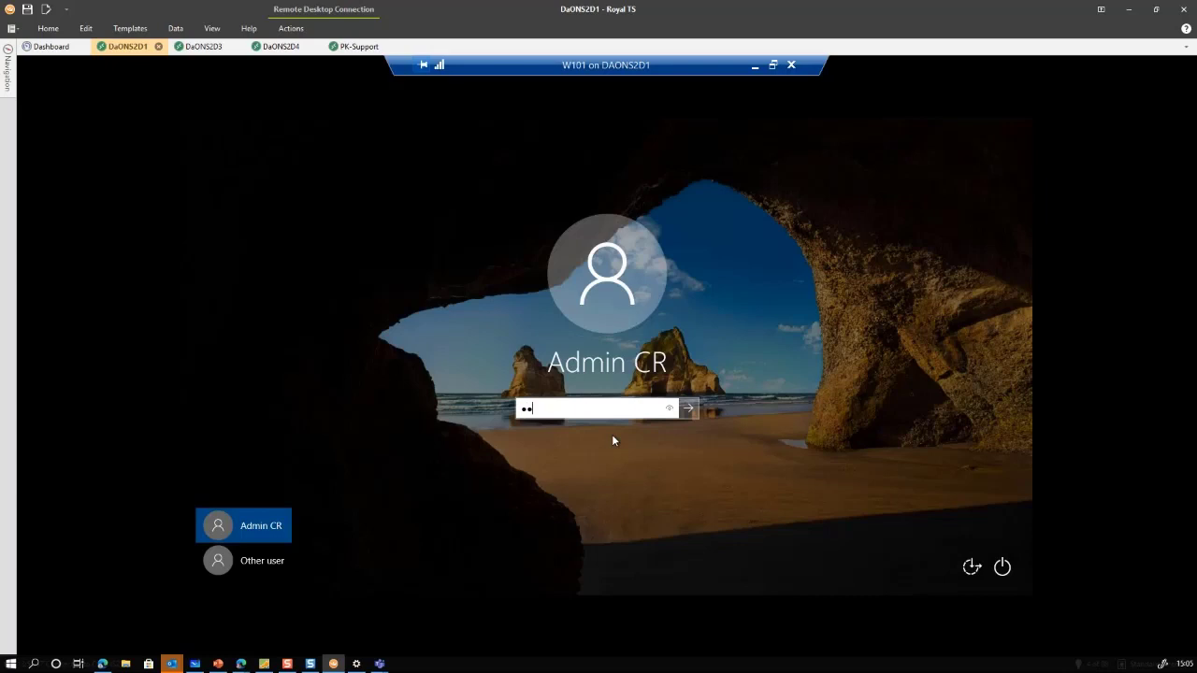
{"action": "key", "text": "Return"}
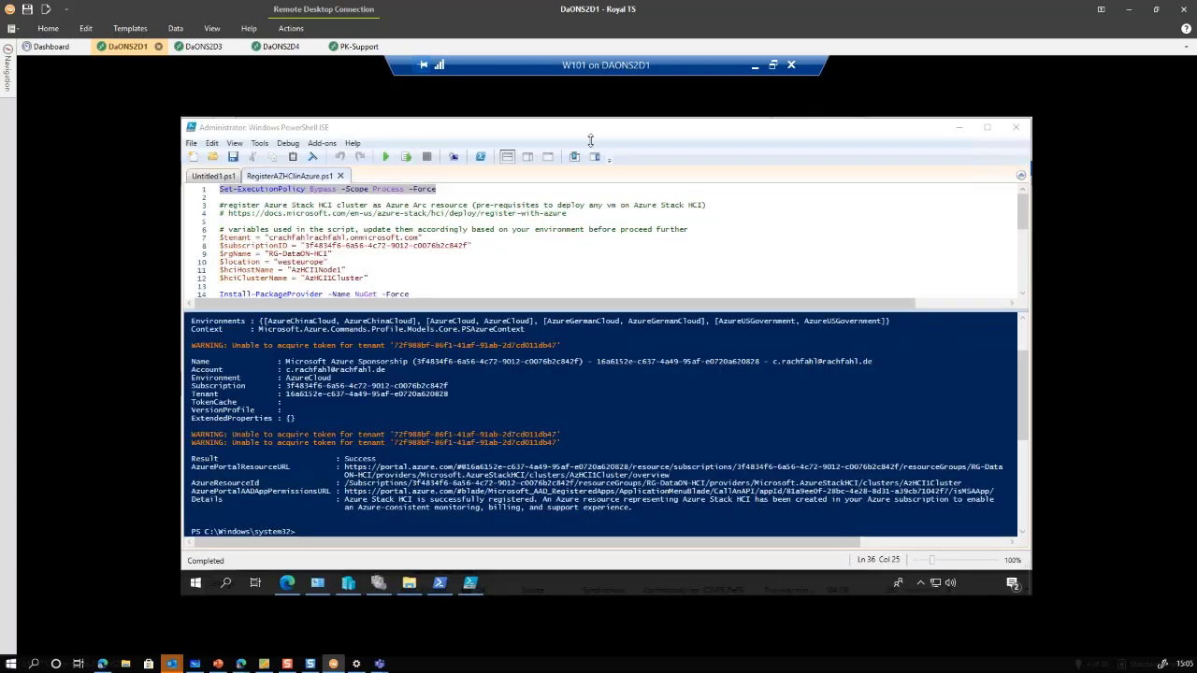
{"action": "double_click", "coordinate": [625, 67]}
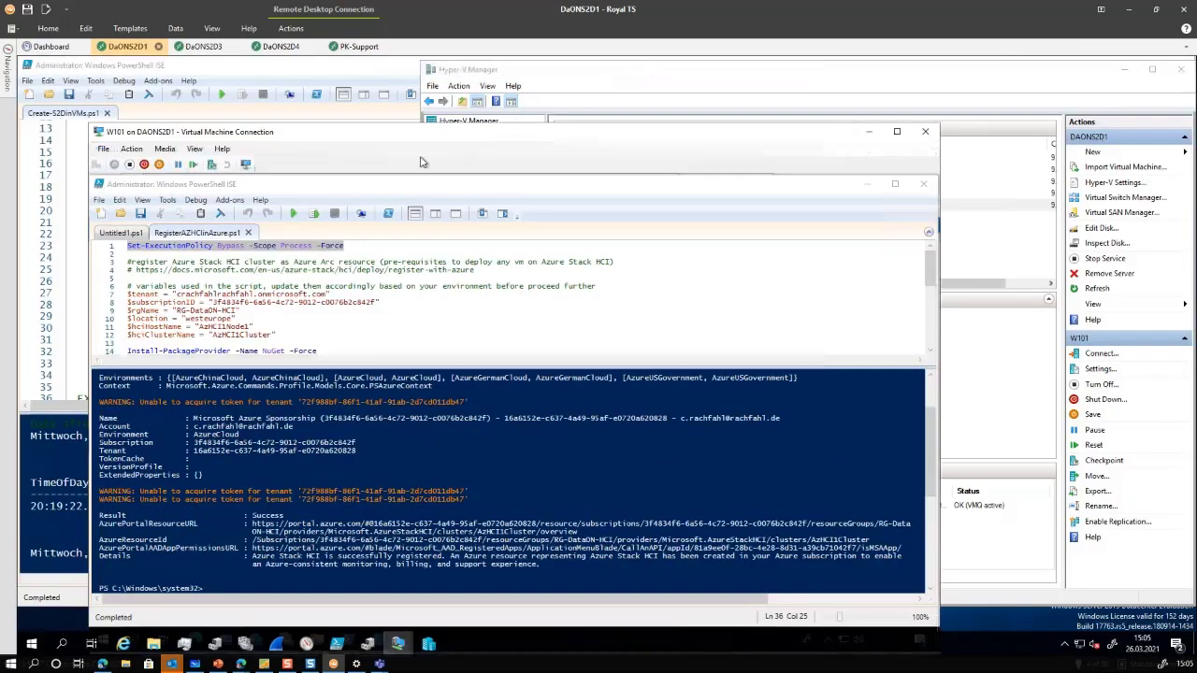
{"action": "double_click", "coordinate": [365, 131]}
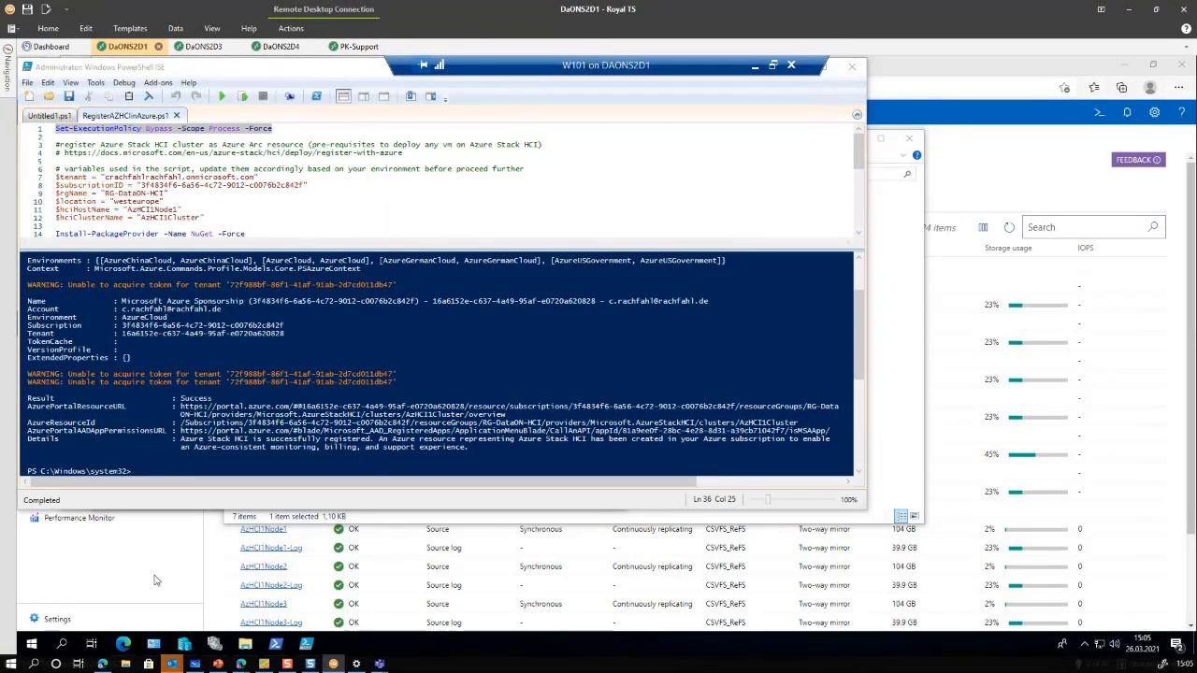
Browse the azhci1cluster dashboard and Volumes inventory, then open the empty Virtual machines list
{"action": "left_click", "coordinate": [155, 580]}
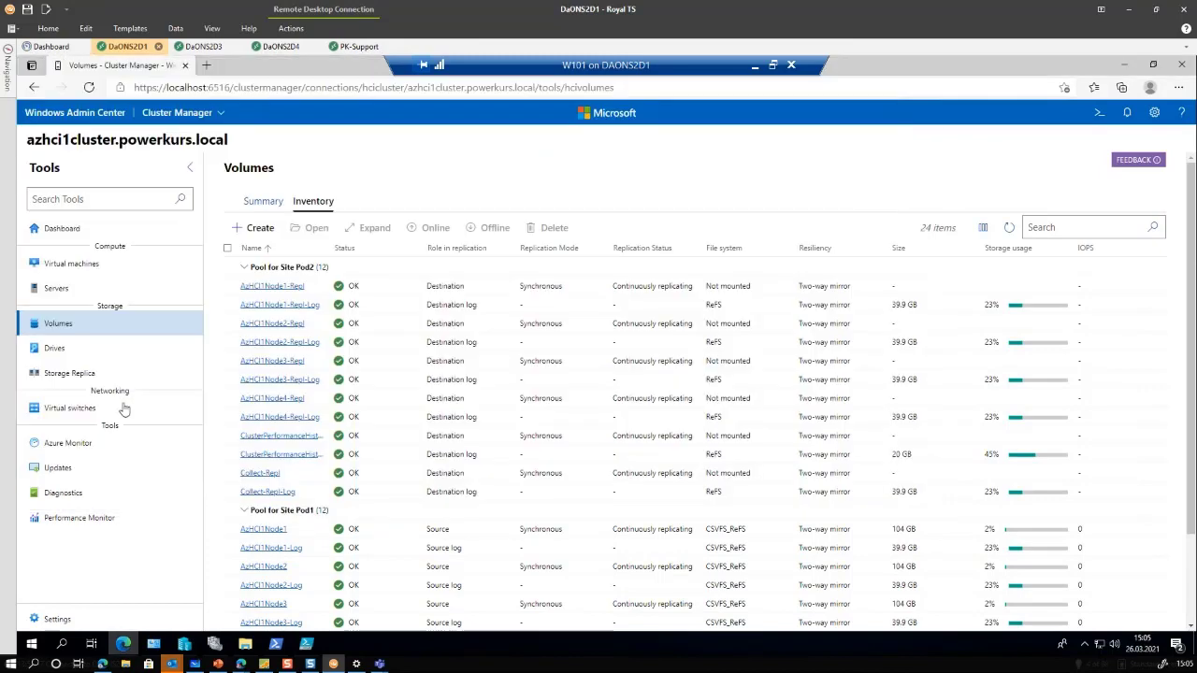
{"action": "left_click", "coordinate": [33, 231]}
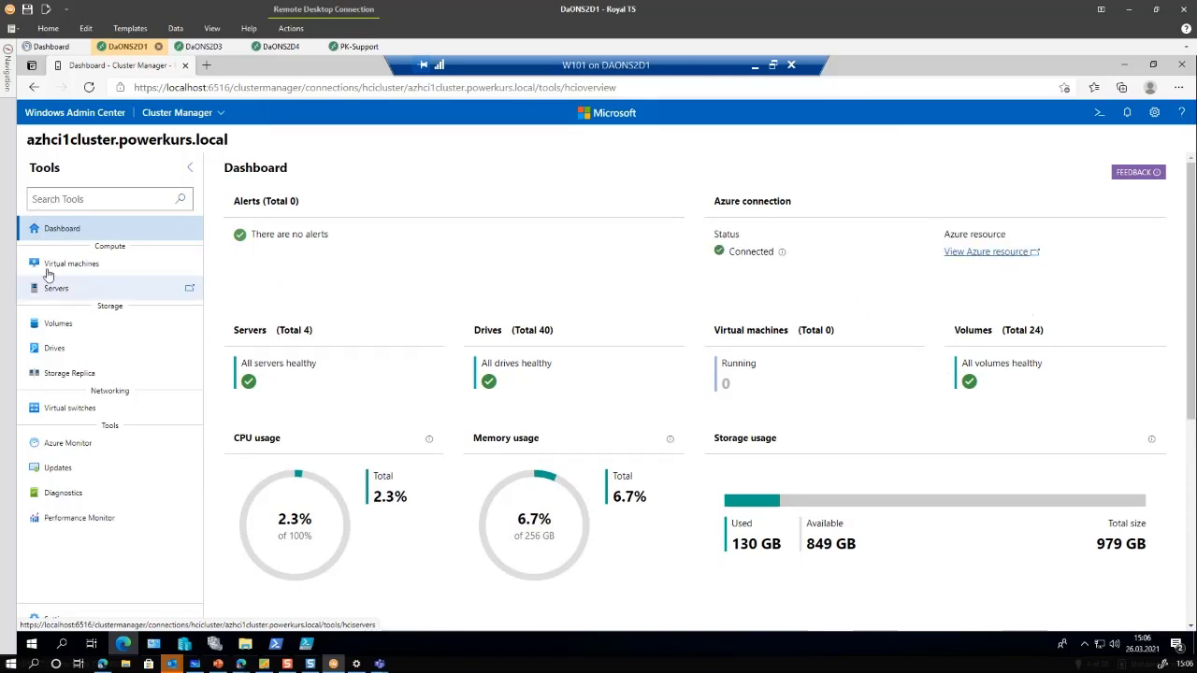
{"action": "left_click", "coordinate": [41, 324]}
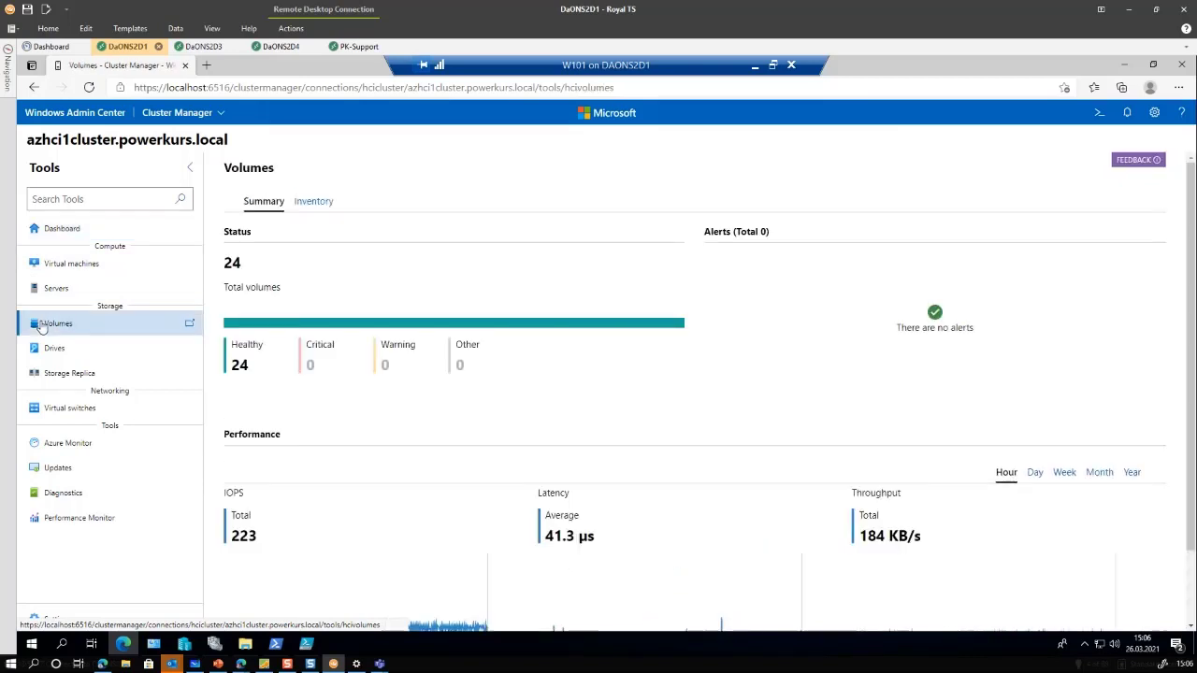
{"action": "left_click", "coordinate": [315, 208]}
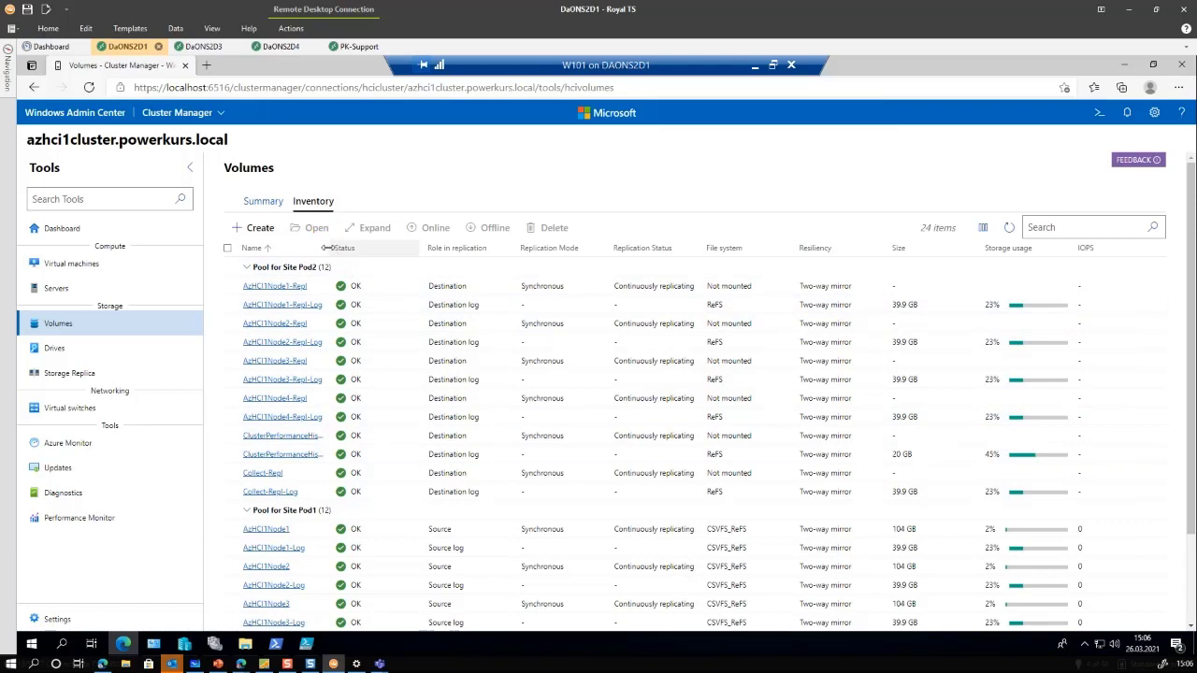
{"action": "left_click_drag", "start_coordinate": [326, 248], "coordinate": [401, 248]}
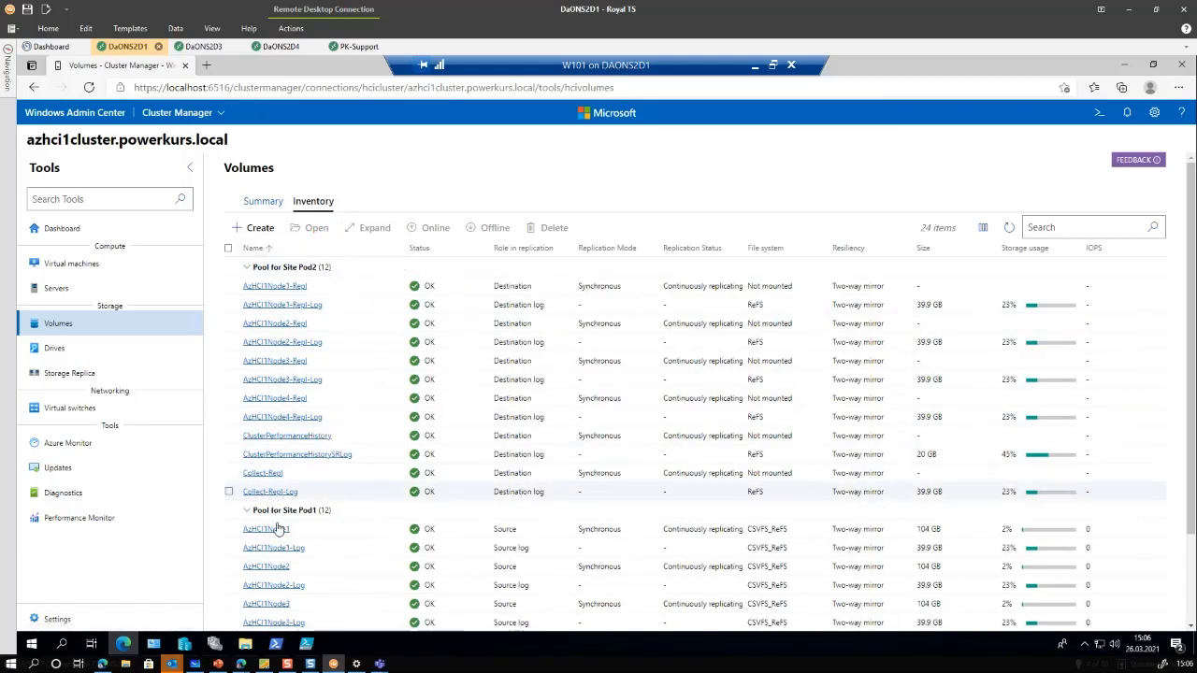
{"action": "scroll", "coordinate": [277, 530], "scroll_direction": "down", "scroll_amount": 2}
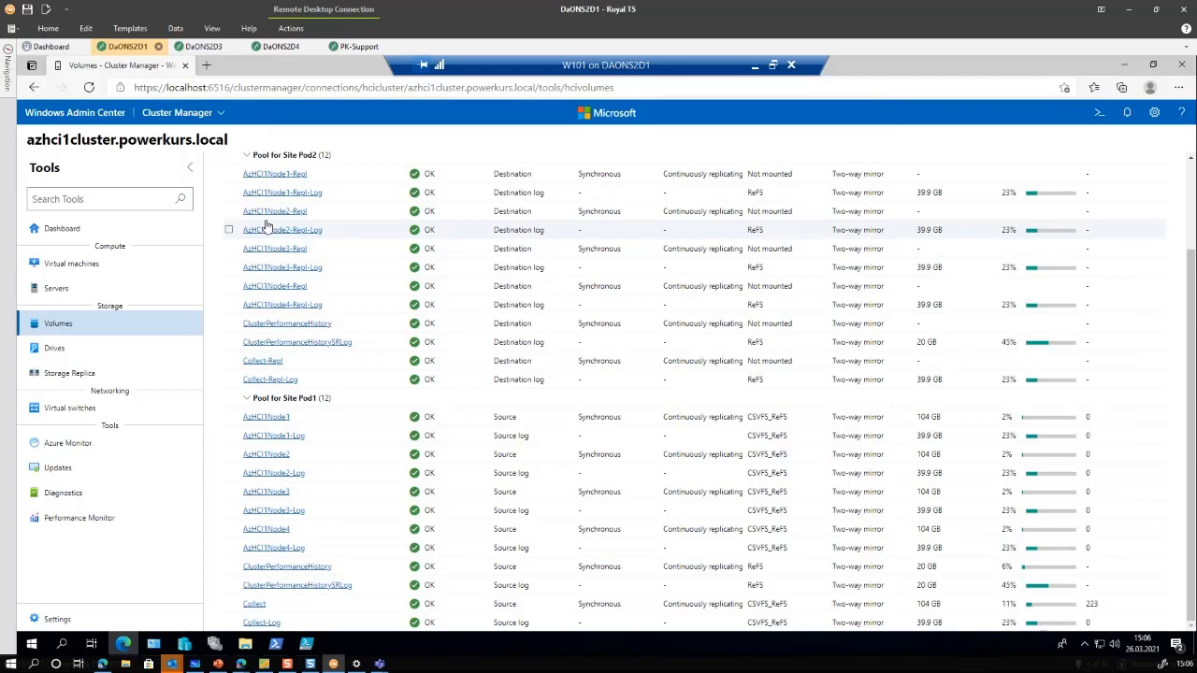
{"action": "scroll", "coordinate": [441, 286], "scroll_direction": "up", "scroll_amount": 2}
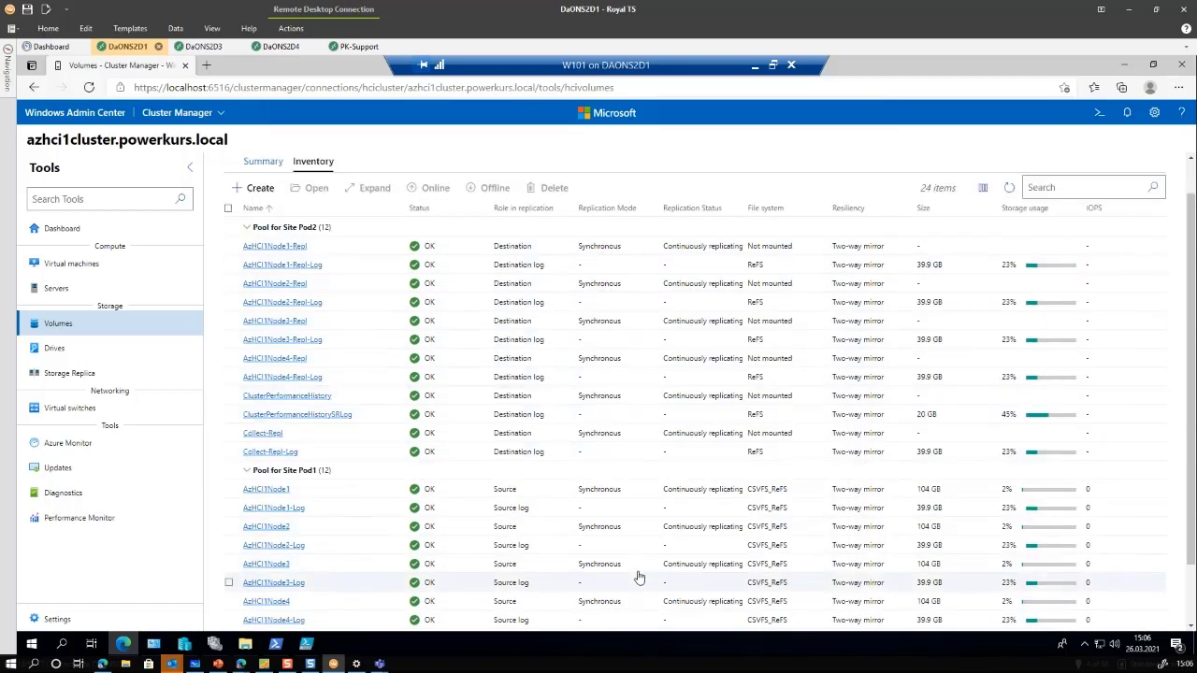
{"action": "left_click", "coordinate": [73, 264]}
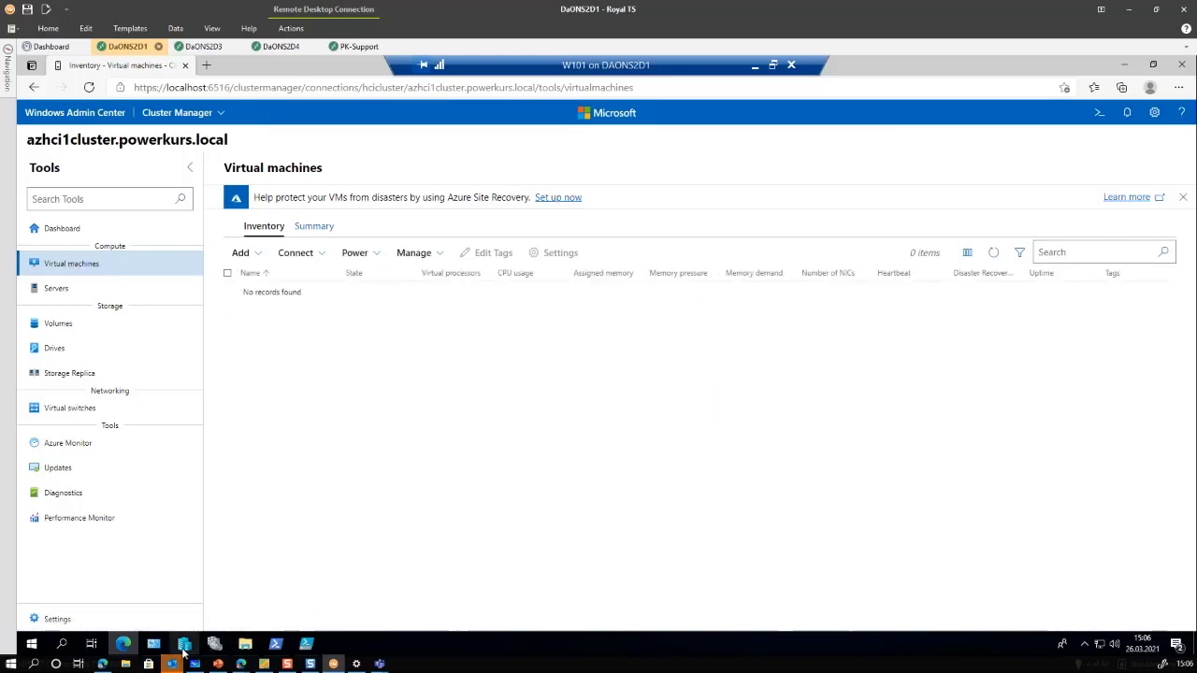
Enlarge Hyper-V Manager showing SmallBenchmark running on AZHCI1NODE1, then bring Failover Cluster Manager forward
{"action": "left_click", "coordinate": [183, 651]}
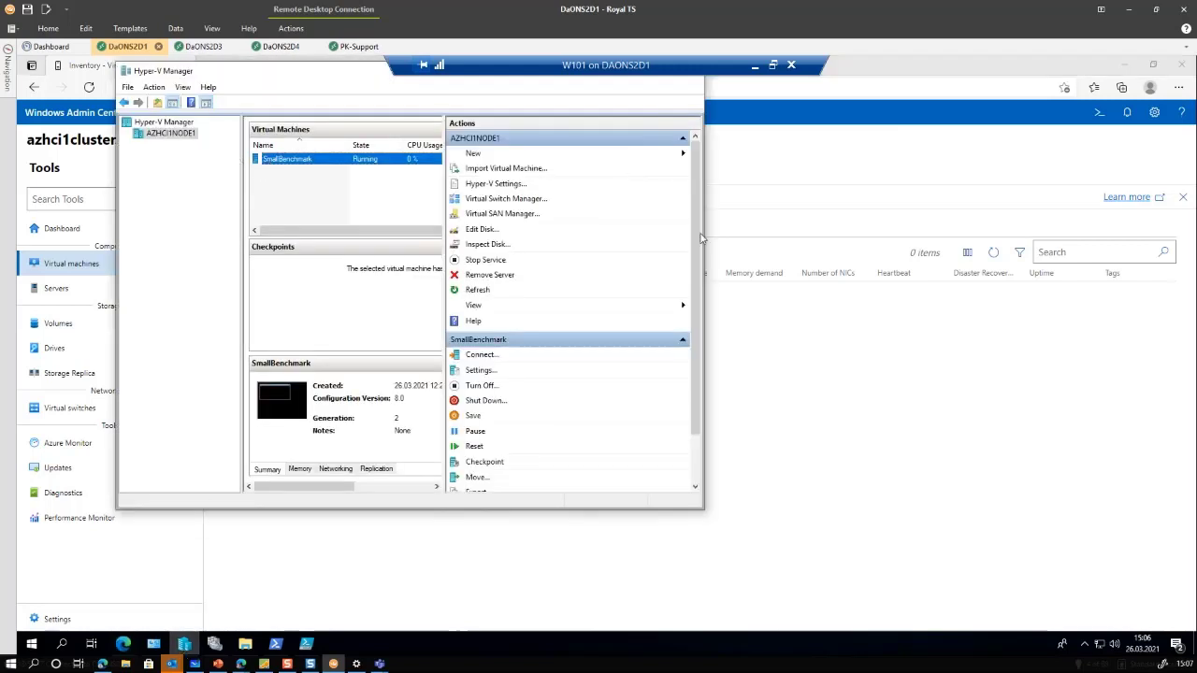
{"action": "left_click_drag", "start_coordinate": [917, 543], "coordinate": [943, 552]}
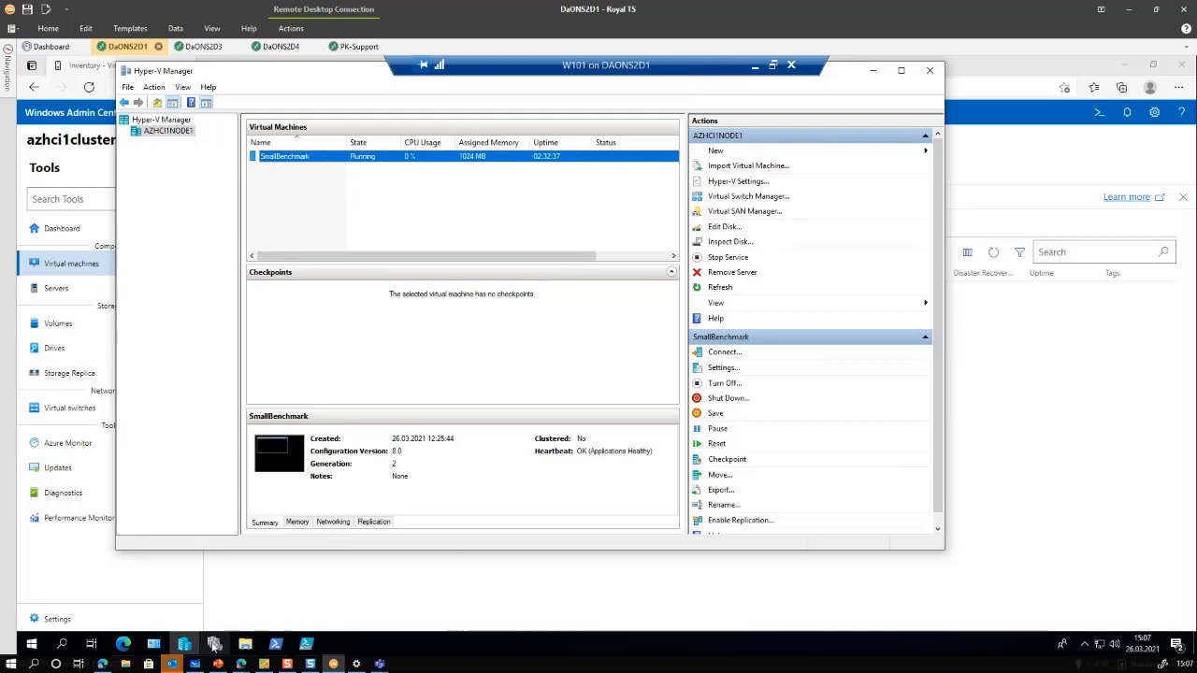
{"action": "left_click", "coordinate": [215, 645]}
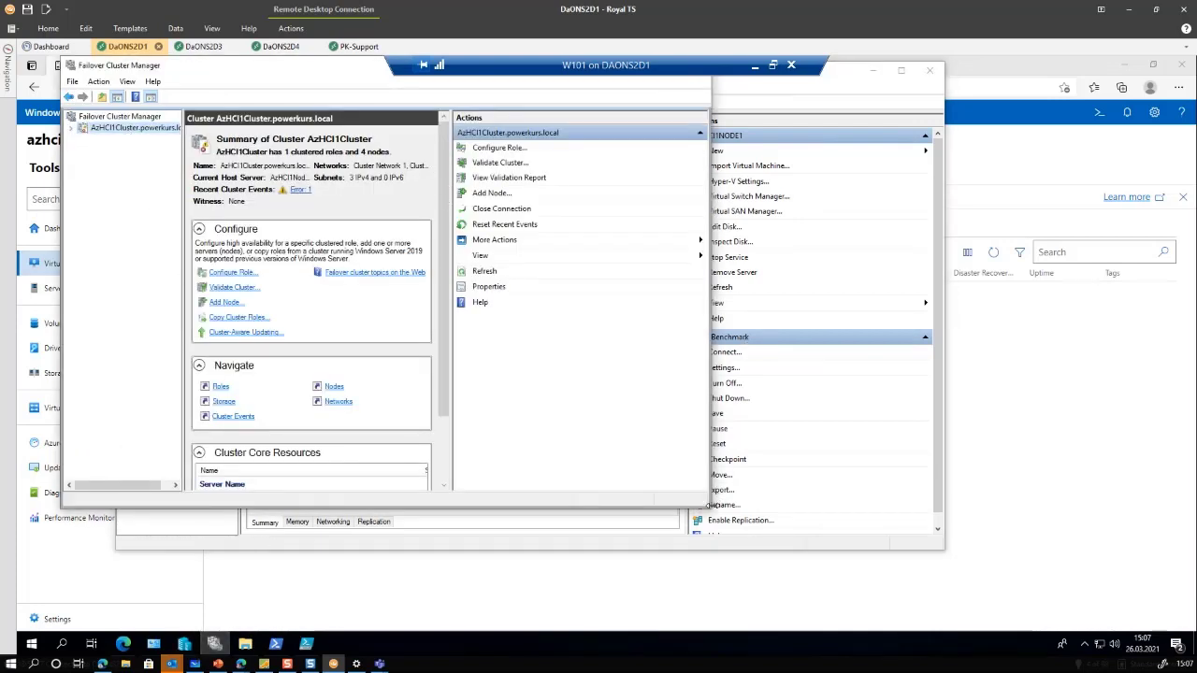
Make SmallBenchmark a highly available Virtual Machine role with the Configure Role wizard
{"action": "left_click_drag", "start_coordinate": [706, 506], "coordinate": [963, 594]}
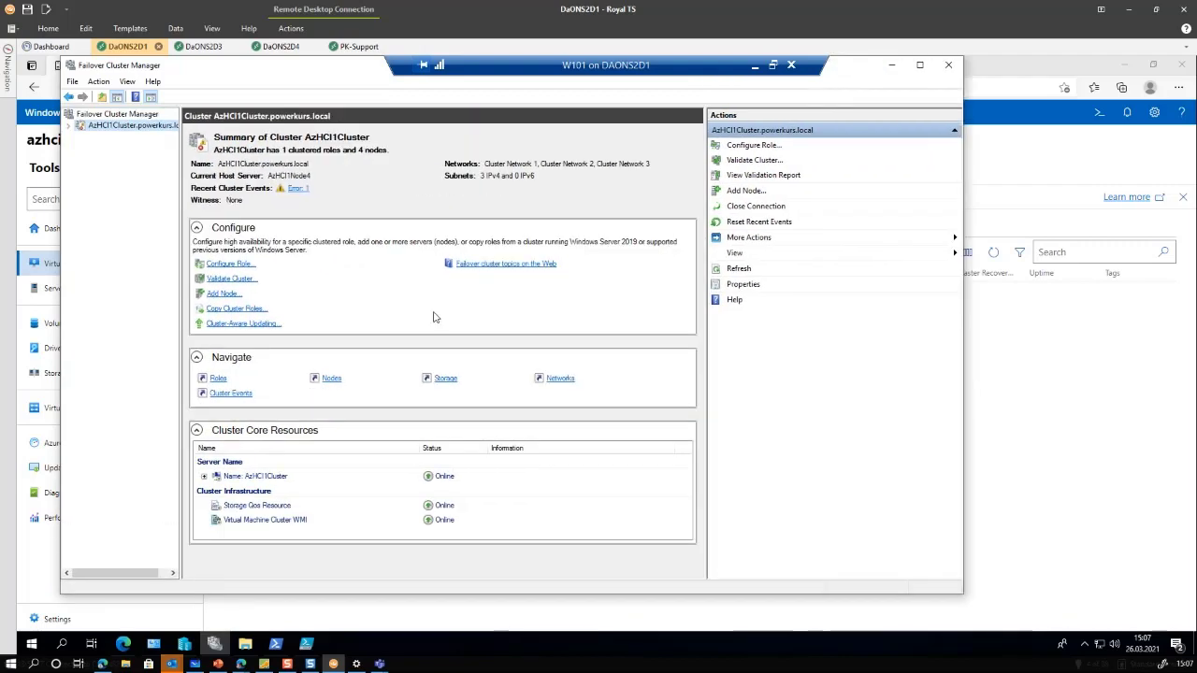
{"action": "left_click", "coordinate": [756, 146]}
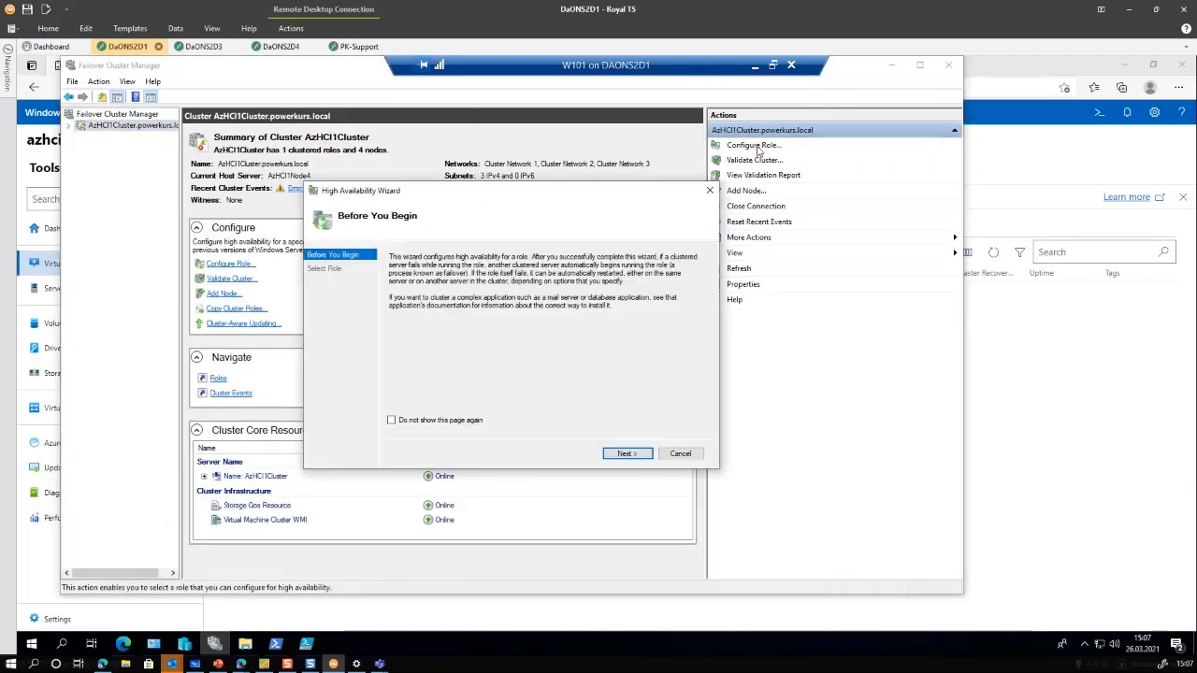
{"action": "left_click", "coordinate": [626, 454]}
{"action": "scroll", "coordinate": [473, 344], "scroll_direction": "down", "scroll_amount": 2}
{"action": "left_click", "coordinate": [449, 351]}
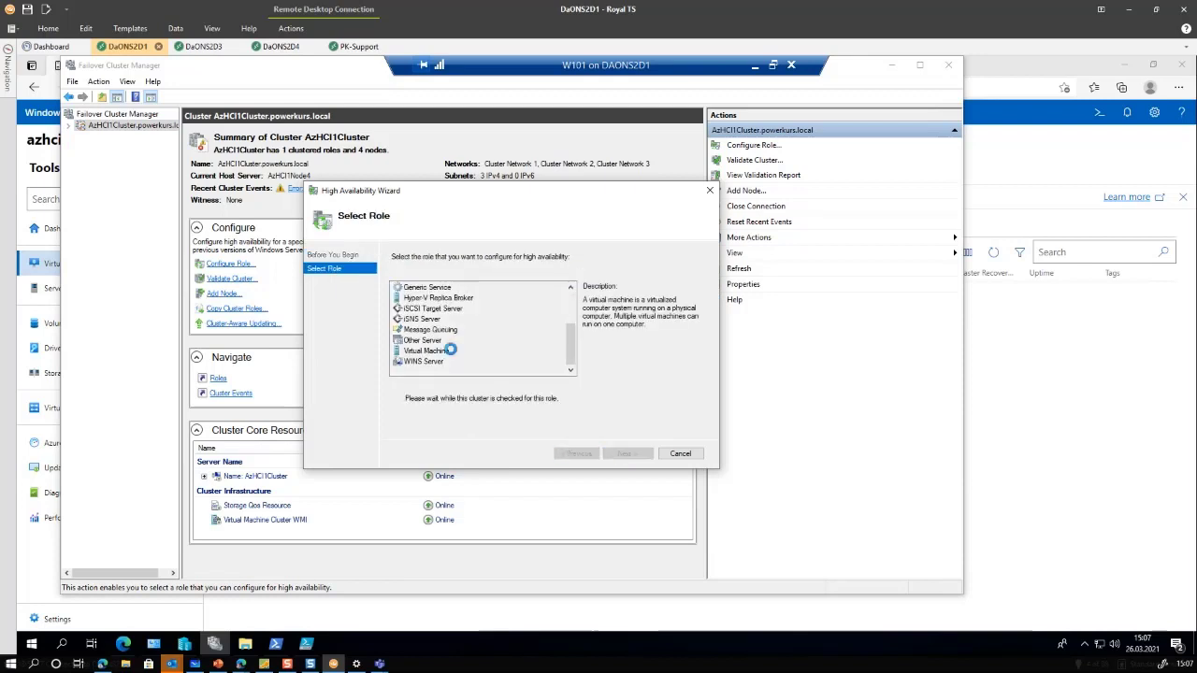
{"action": "left_click", "coordinate": [625, 454]}
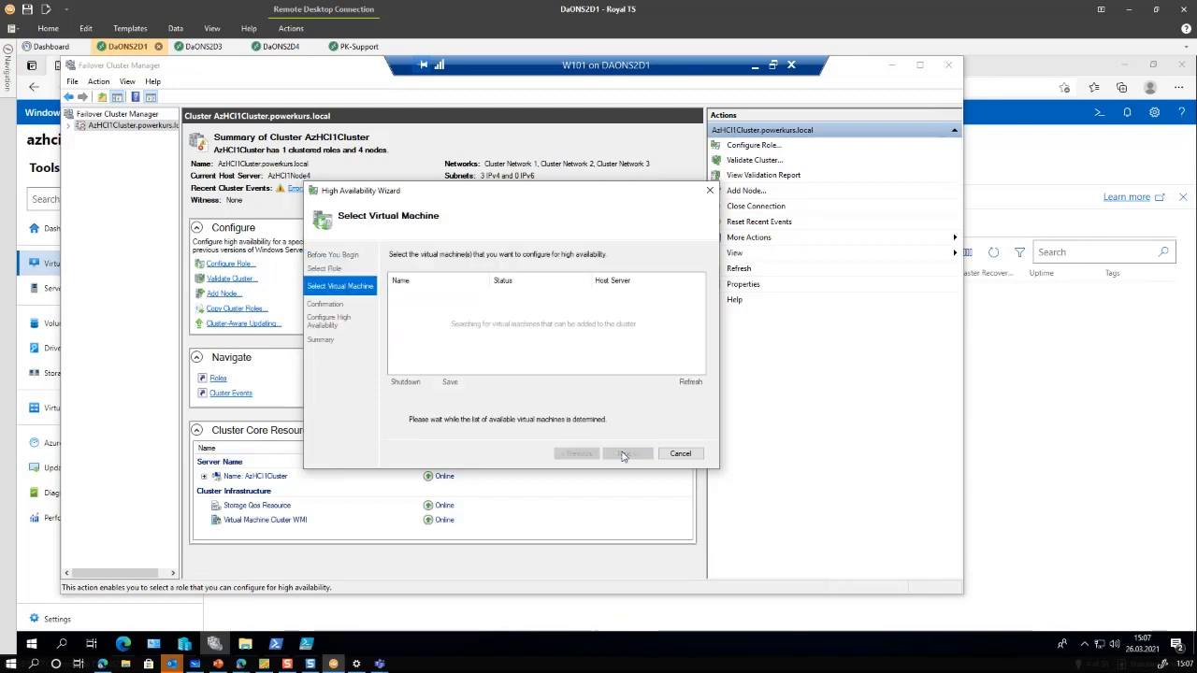
{"action": "left_click", "coordinate": [396, 294]}
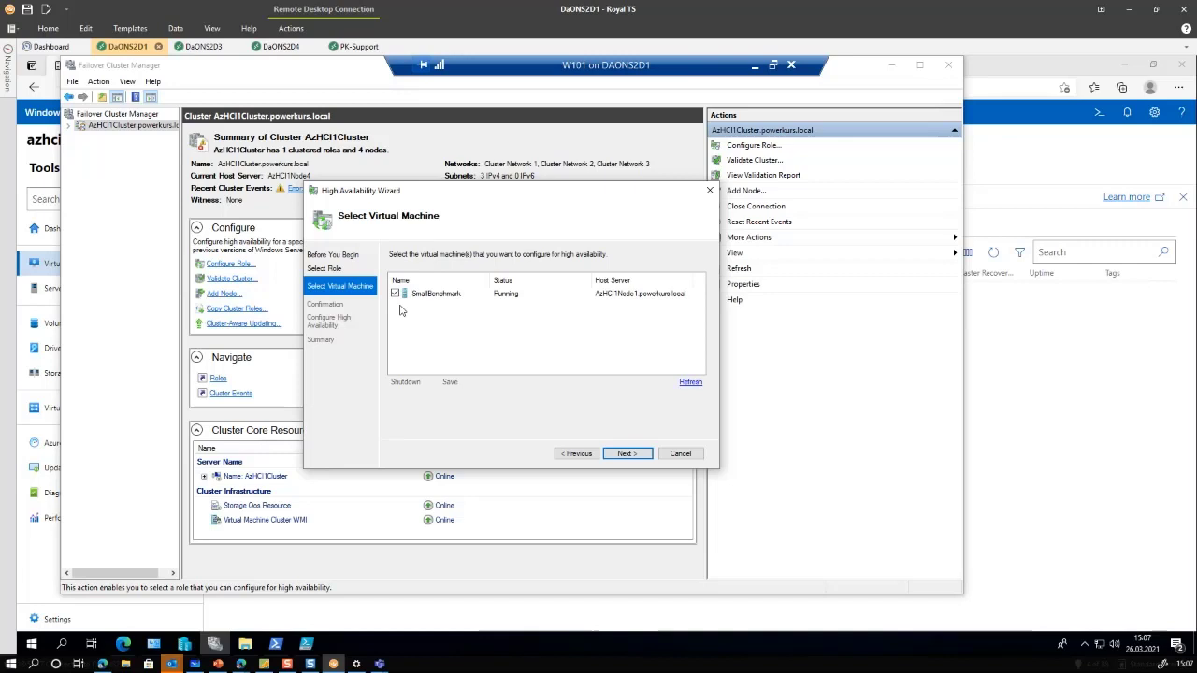
{"action": "left_click", "coordinate": [627, 454]}
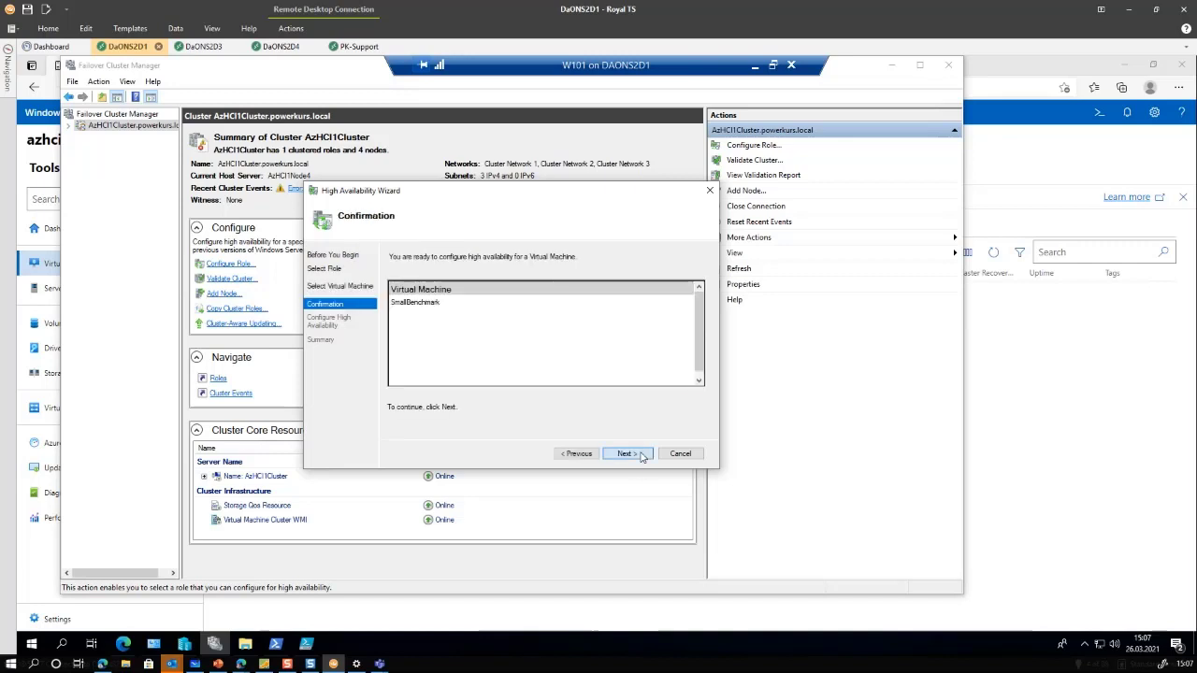
{"action": "left_click", "coordinate": [625, 454]}
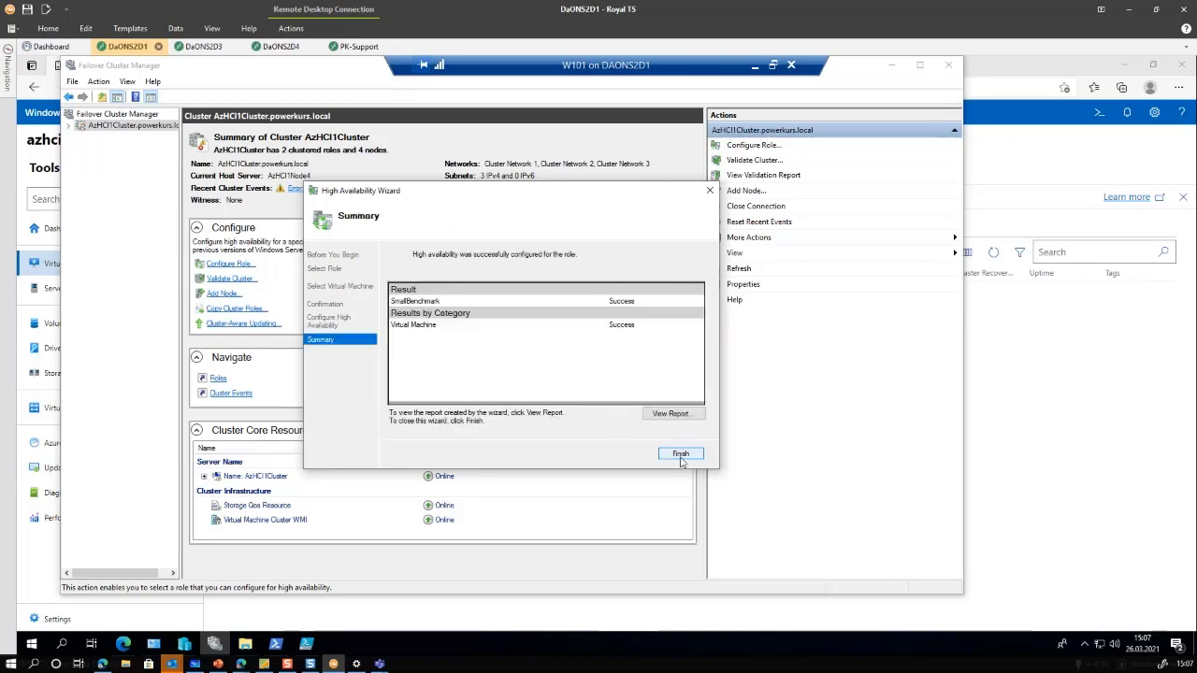
{"action": "left_click", "coordinate": [680, 455]}
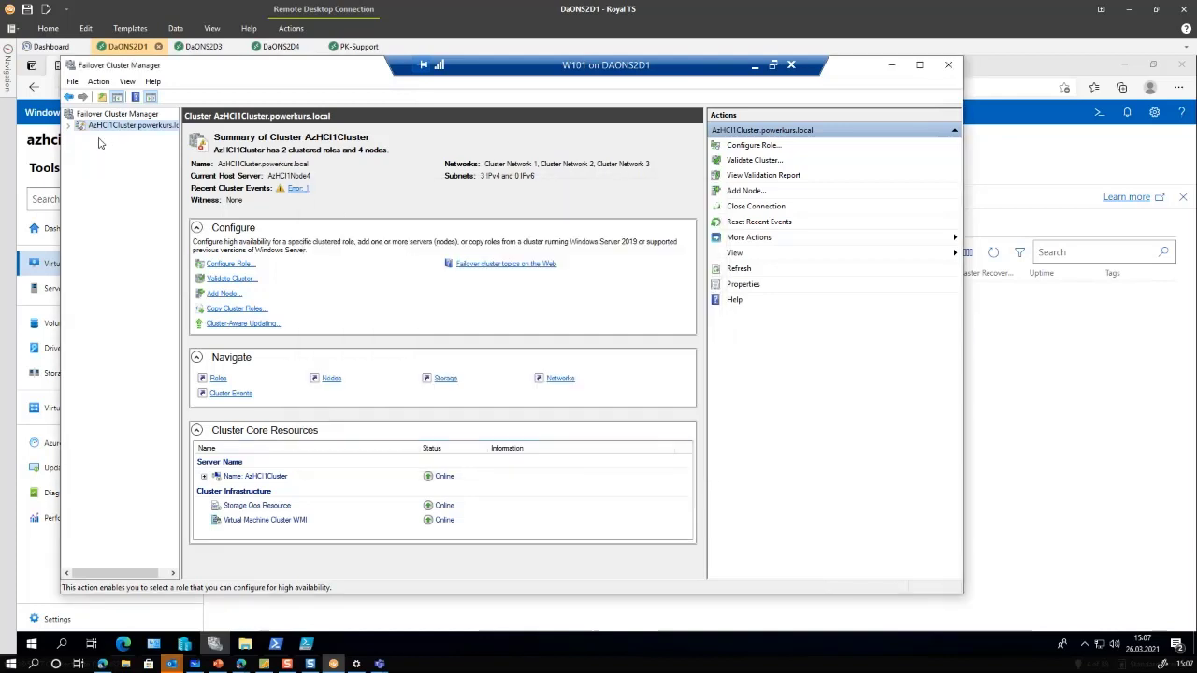
Minimize Failover Cluster Manager and Hyper-V Manager, then reload Windows Admin Center's virtual machines page
{"action": "left_click", "coordinate": [891, 64]}
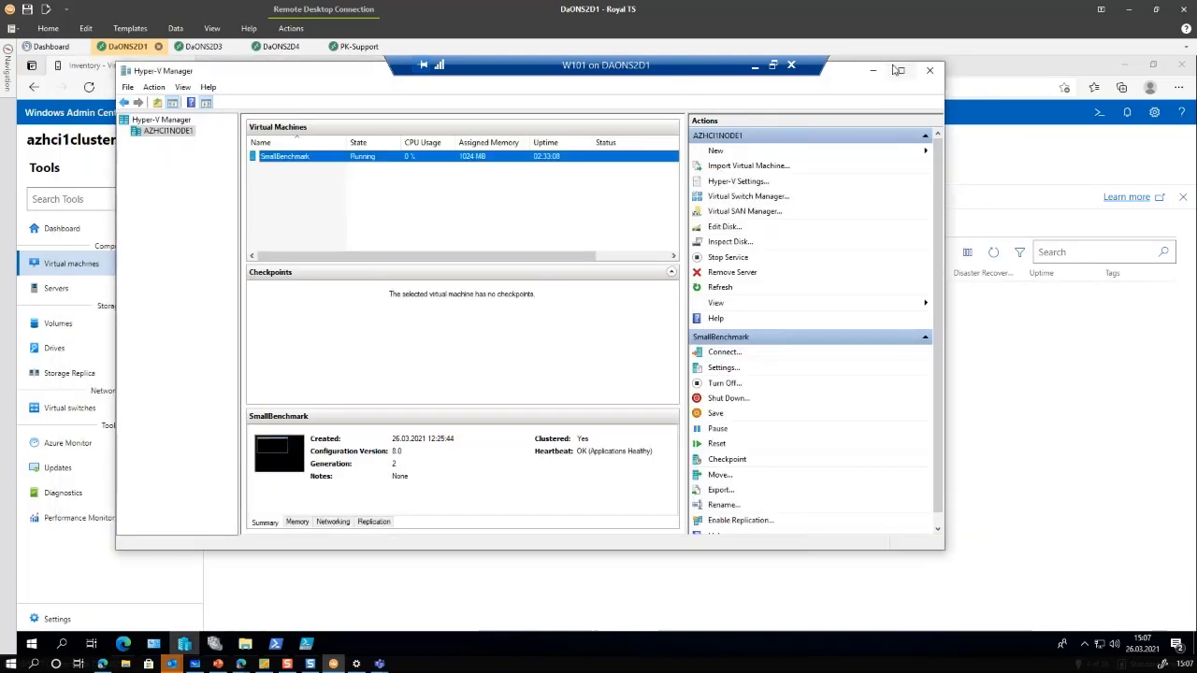
{"action": "left_click", "coordinate": [47, 195]}
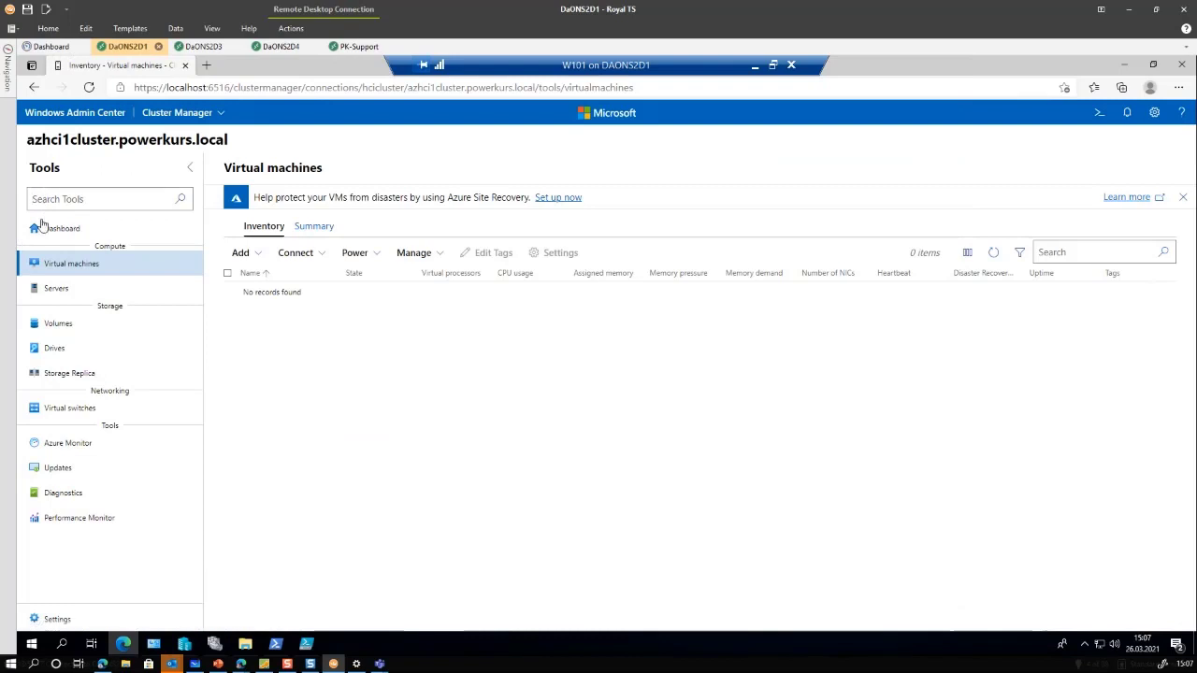
{"action": "left_click", "coordinate": [88, 87]}
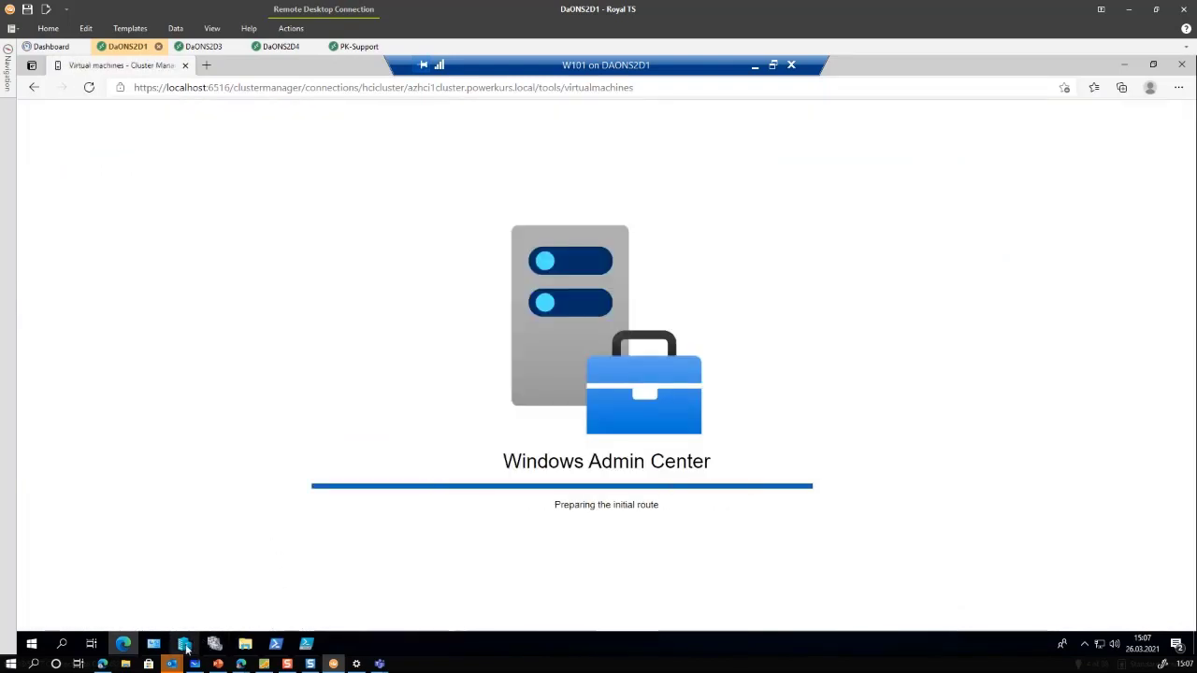
Open SmallBenchmark's console and sign in as Administrator with the password
{"action": "left_click", "coordinate": [184, 645]}
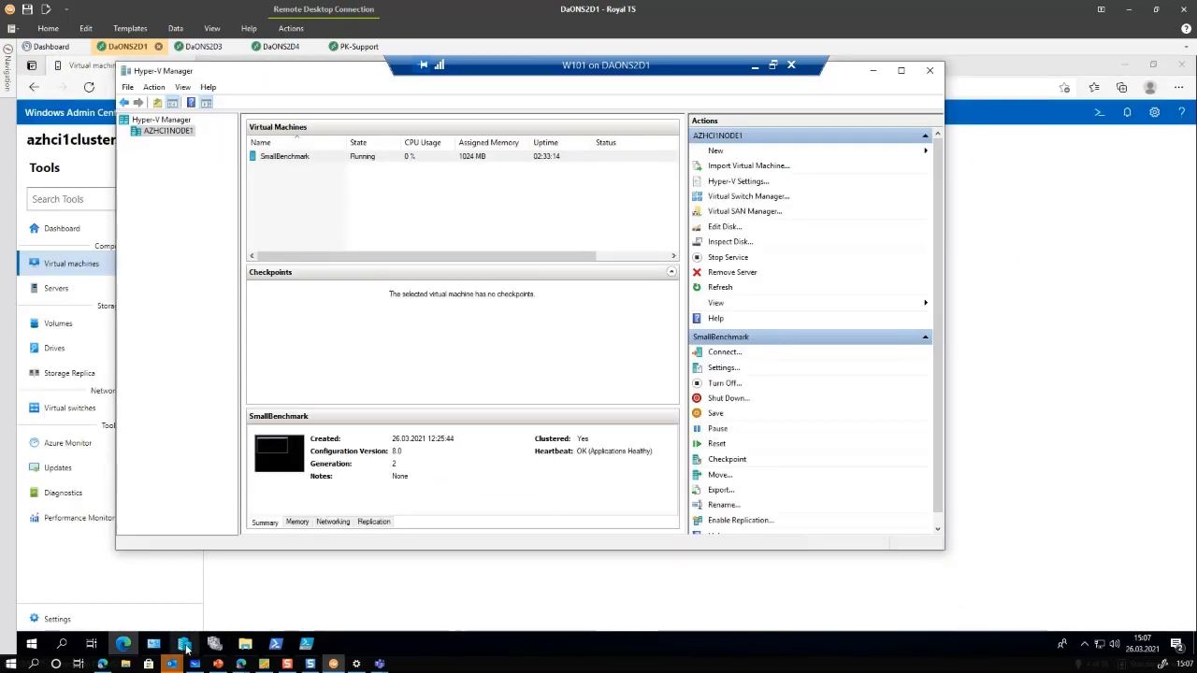
{"action": "double_click", "coordinate": [278, 464]}
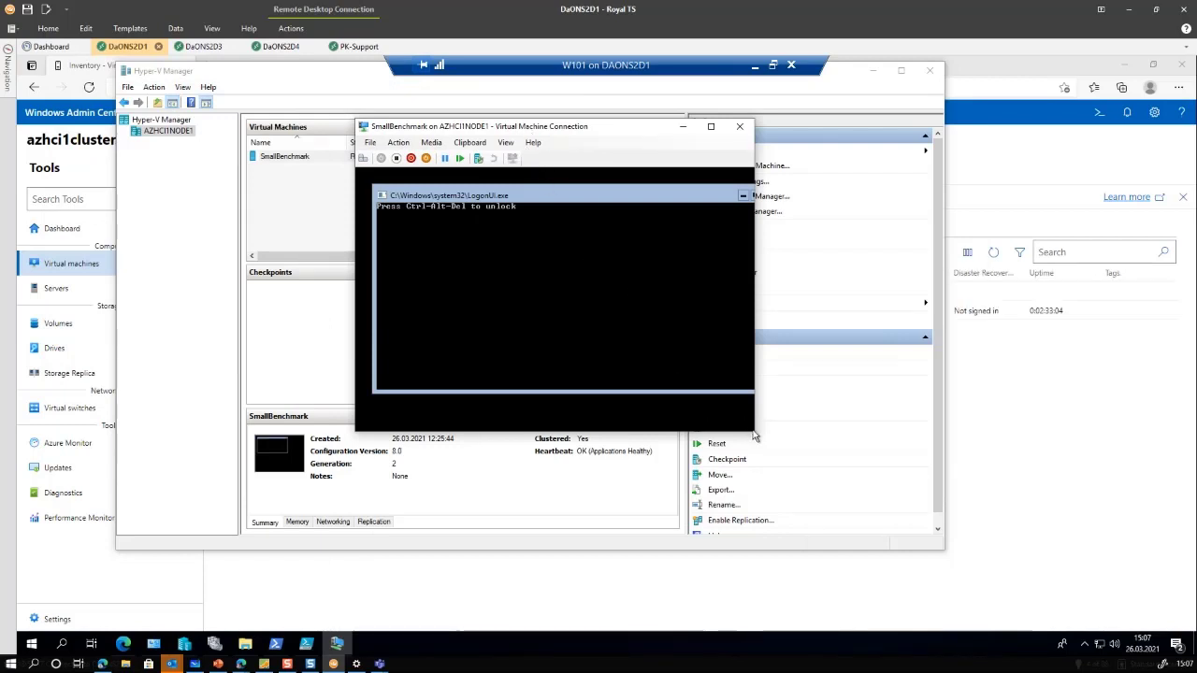
{"action": "left_click", "coordinate": [363, 158]}
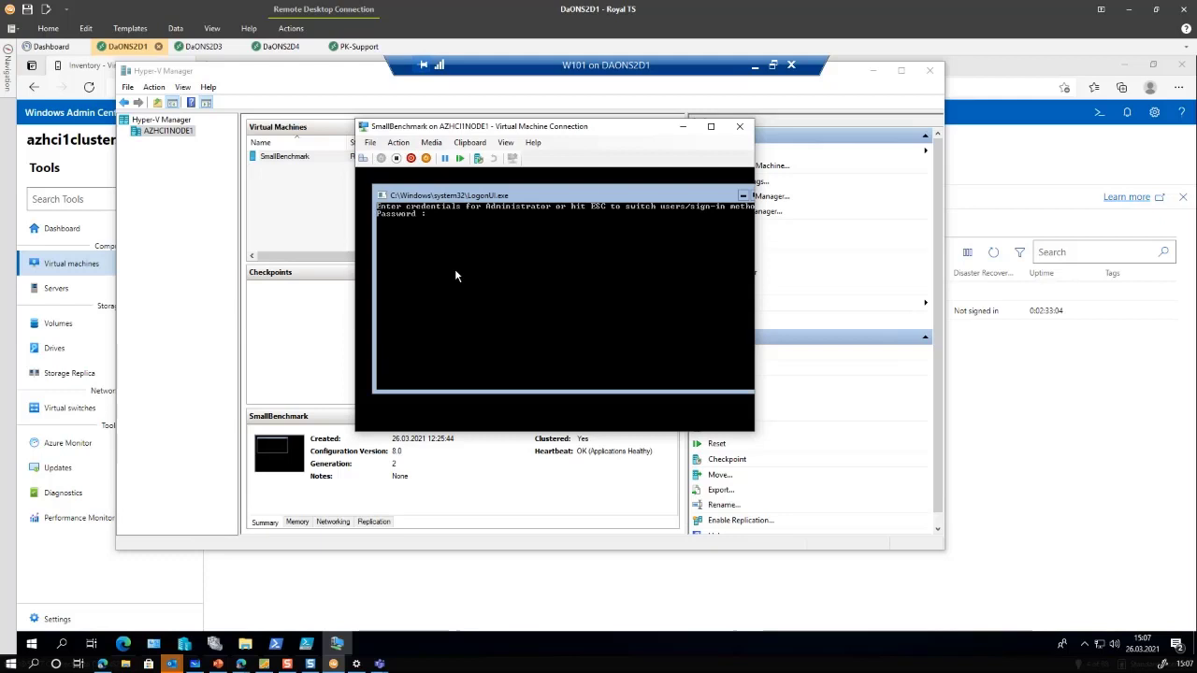
{"action": "type", "text": "*******"}
{"action": "key", "text": "Return"}
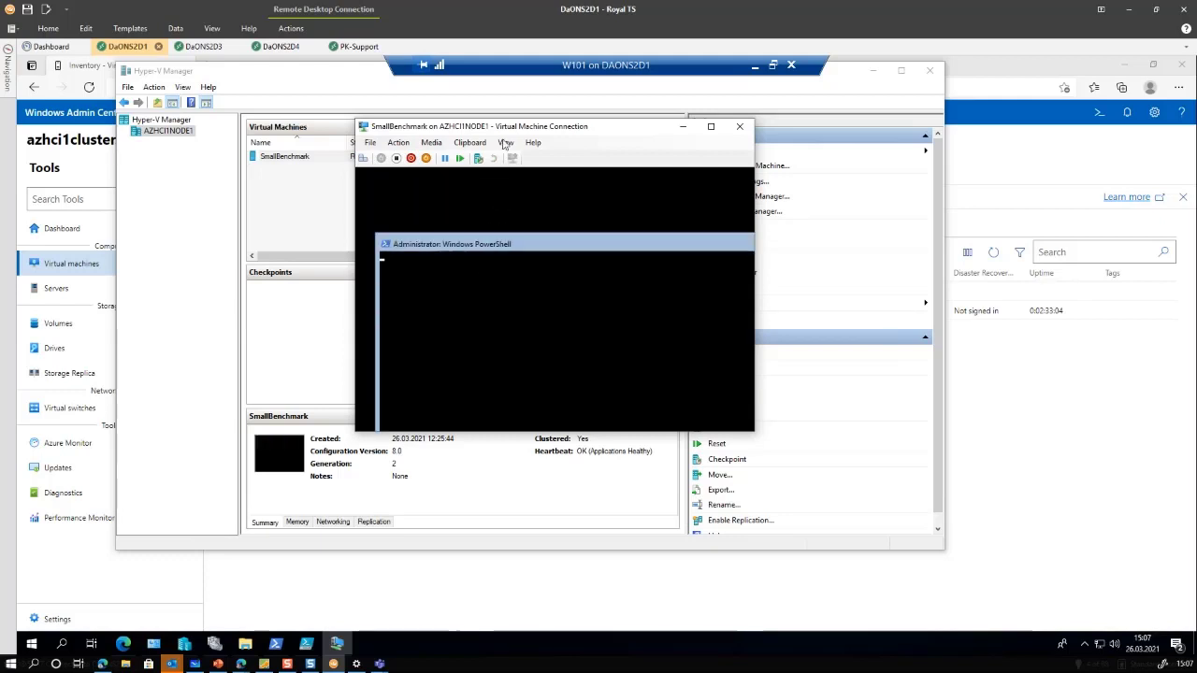
Close the SmallBenchmark console and start a fresh Connect… session to it
{"action": "left_click", "coordinate": [739, 128]}
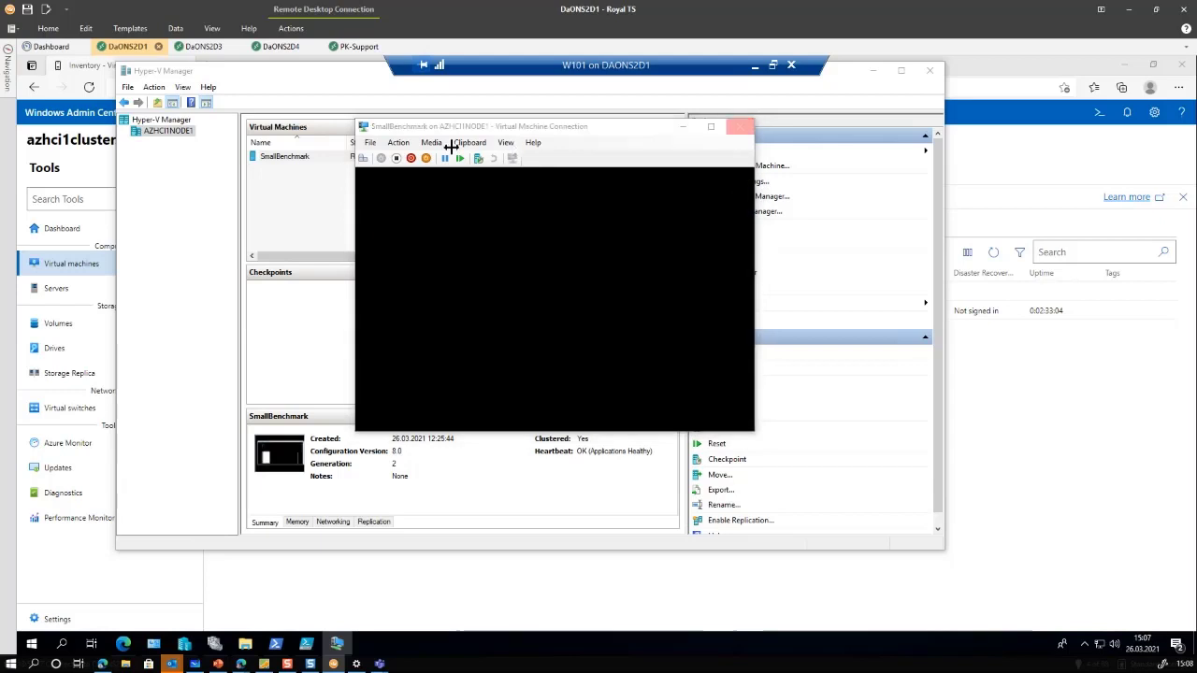
{"action": "right_click", "coordinate": [286, 157]}
{"action": "left_click", "coordinate": [309, 167]}
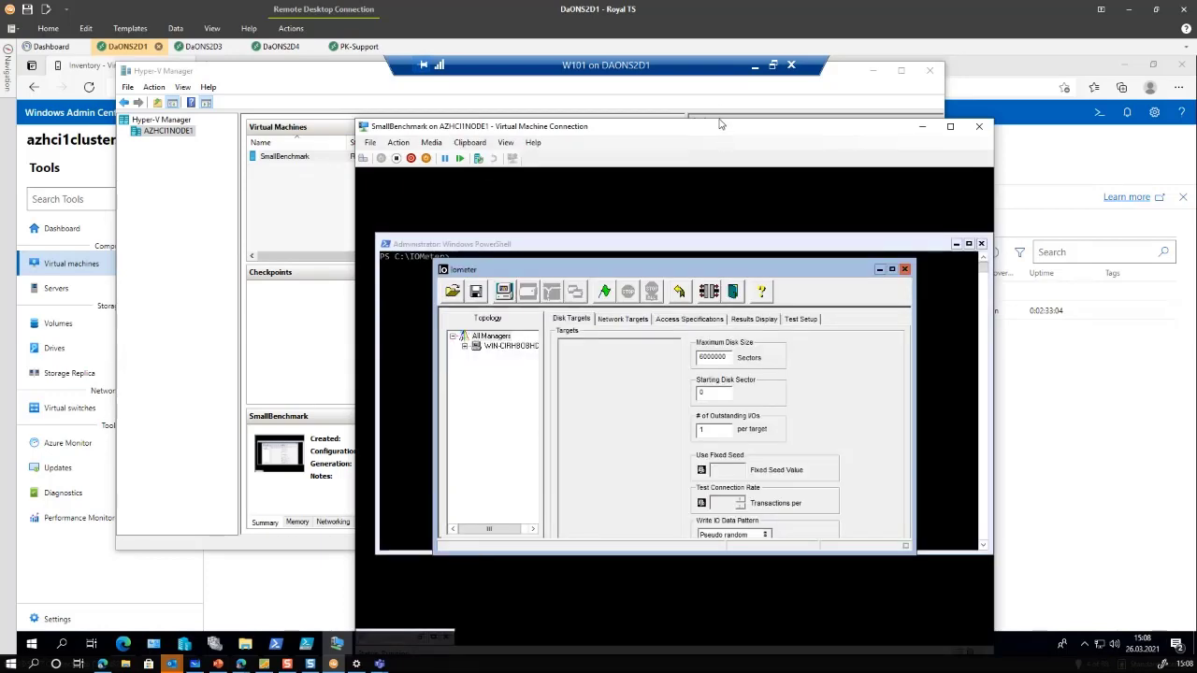
Enlarge the Iometer window and set # of Outstanding I/Os to 10
{"action": "left_click_drag", "start_coordinate": [720, 124], "coordinate": [723, 82]}
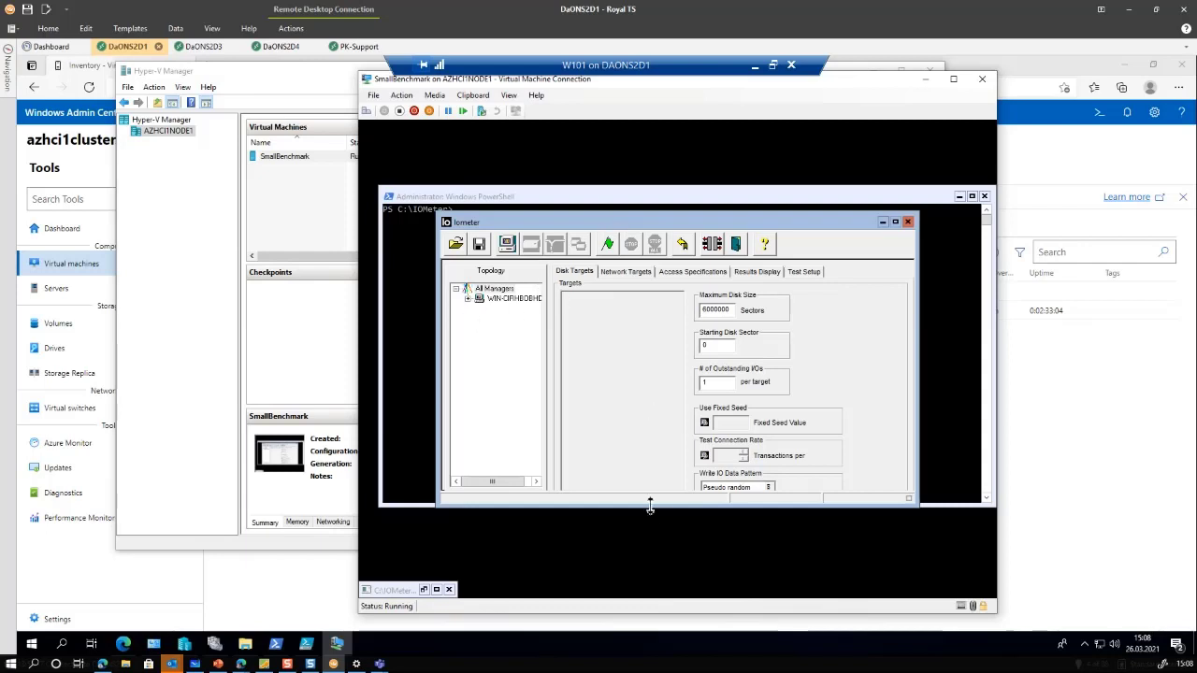
{"action": "left_click_drag", "start_coordinate": [649, 508], "coordinate": [649, 540]}
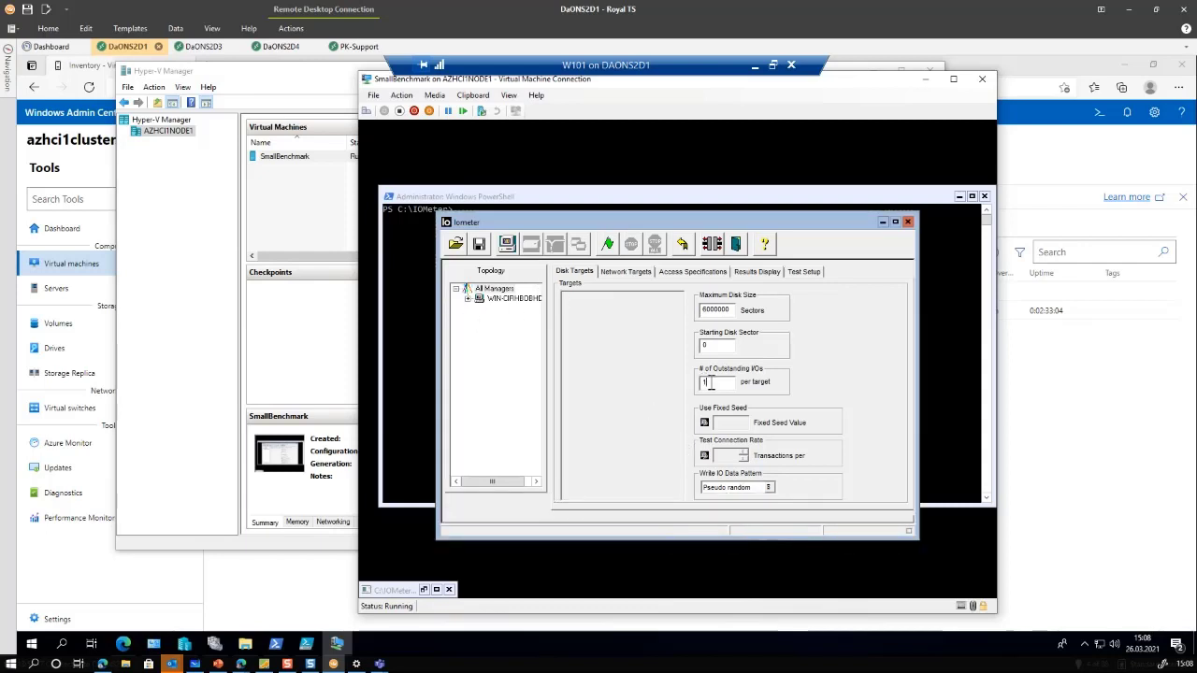
{"action": "type", "text": "0"}
{"action": "left_click", "coordinate": [469, 300]}
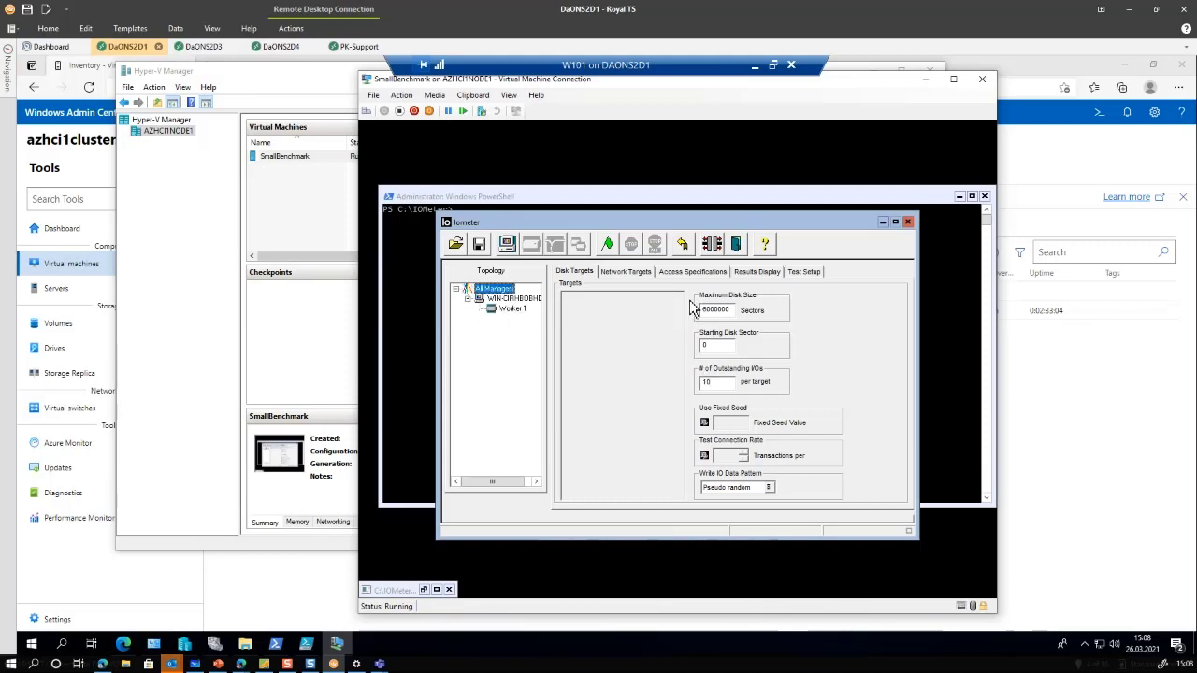
Assign the 8 KiB aligned 50% read access specification to the worker and start the test
{"action": "left_click", "coordinate": [608, 245]}
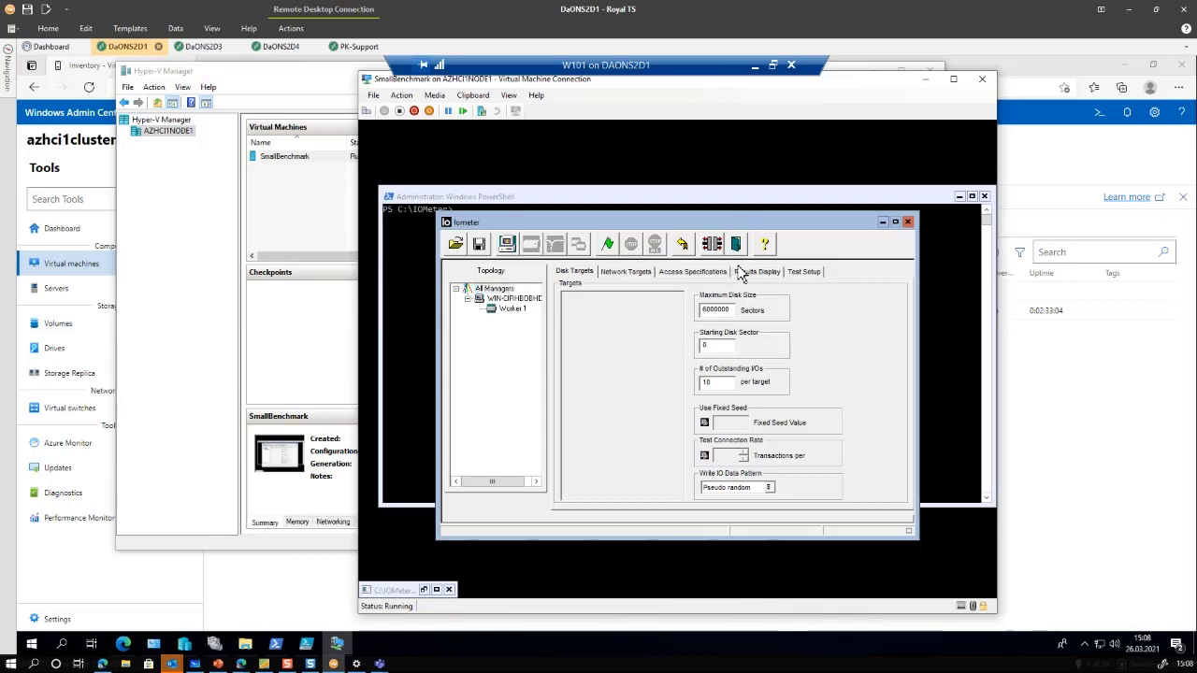
{"action": "left_click", "coordinate": [706, 272]}
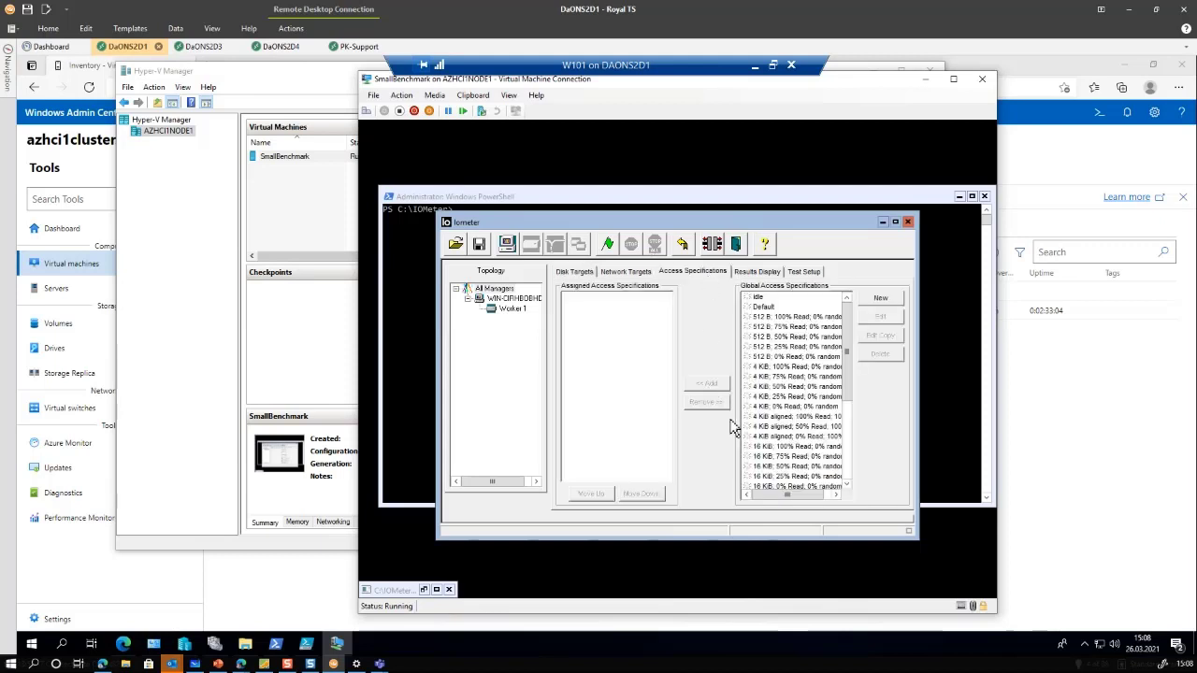
{"action": "scroll", "coordinate": [854, 454], "scroll_direction": "down", "scroll_amount": 5}
{"action": "left_click", "coordinate": [810, 477]}
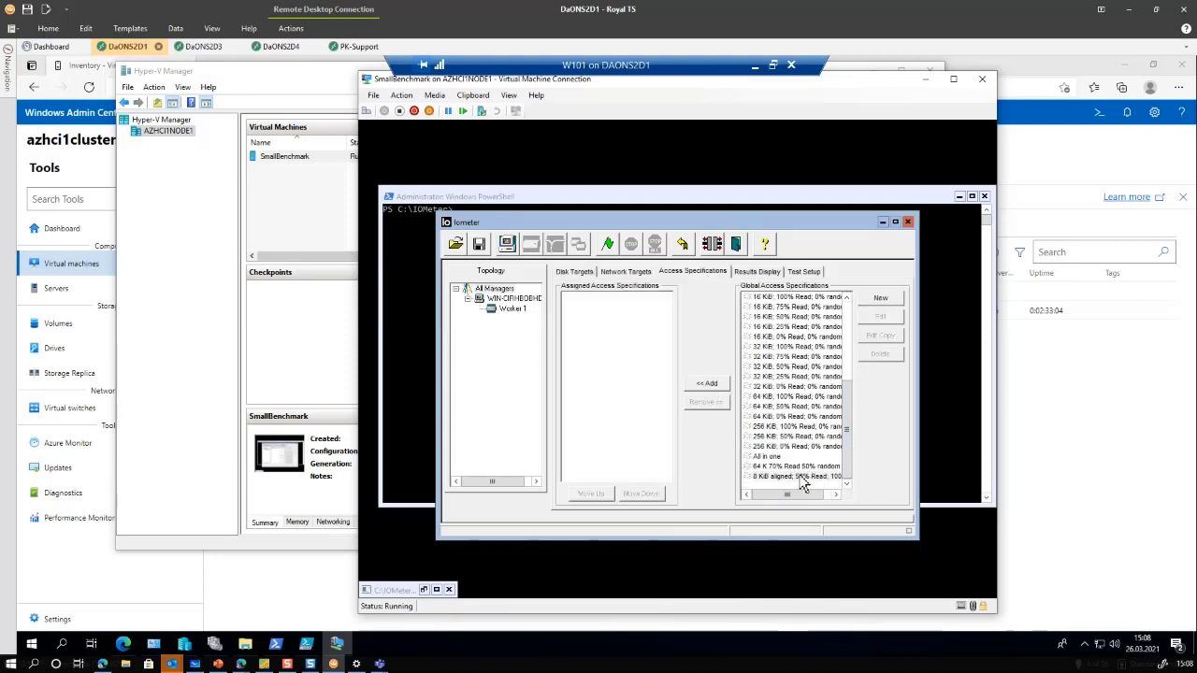
{"action": "left_click", "coordinate": [710, 385]}
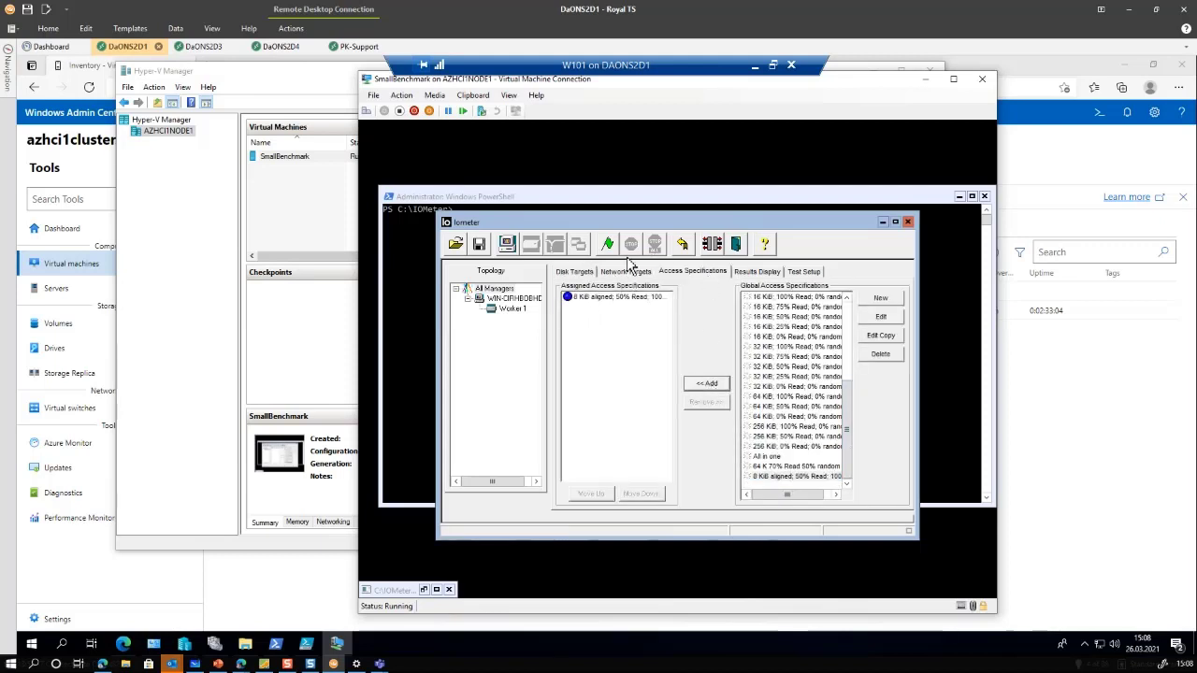
{"action": "left_click", "coordinate": [609, 245]}
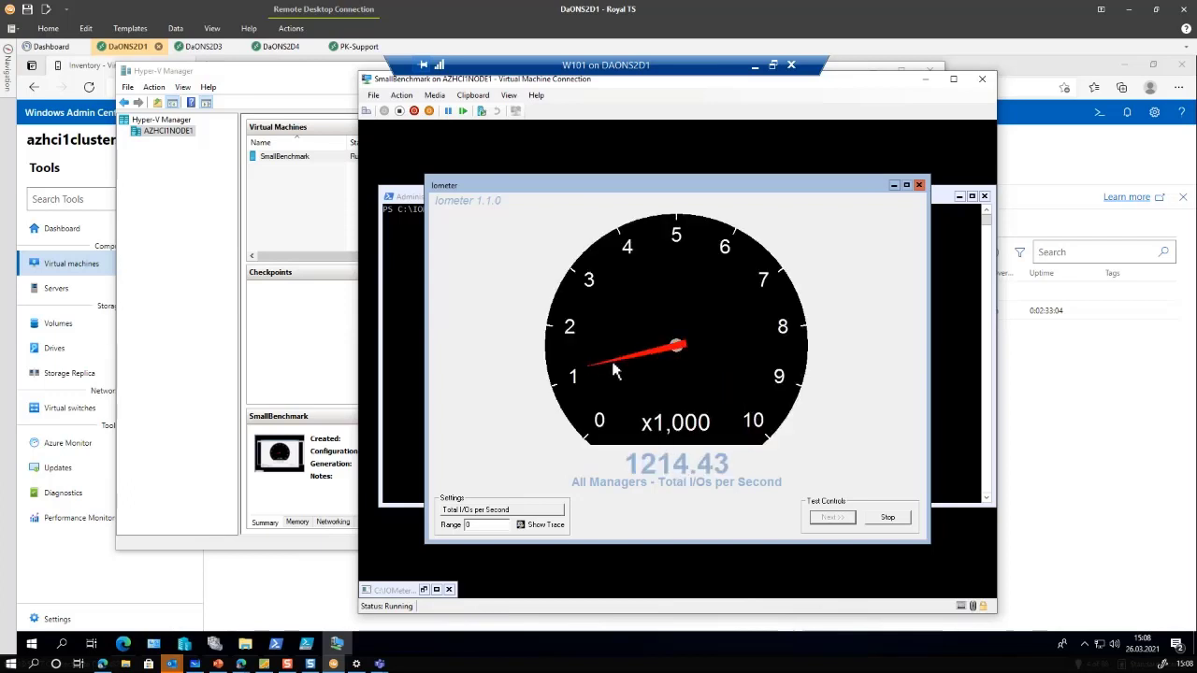
Stop the test, duplicate Worker 1 into four workers, and rerun at about 3,880 I/Os per second
{"action": "left_click", "coordinate": [917, 184]}
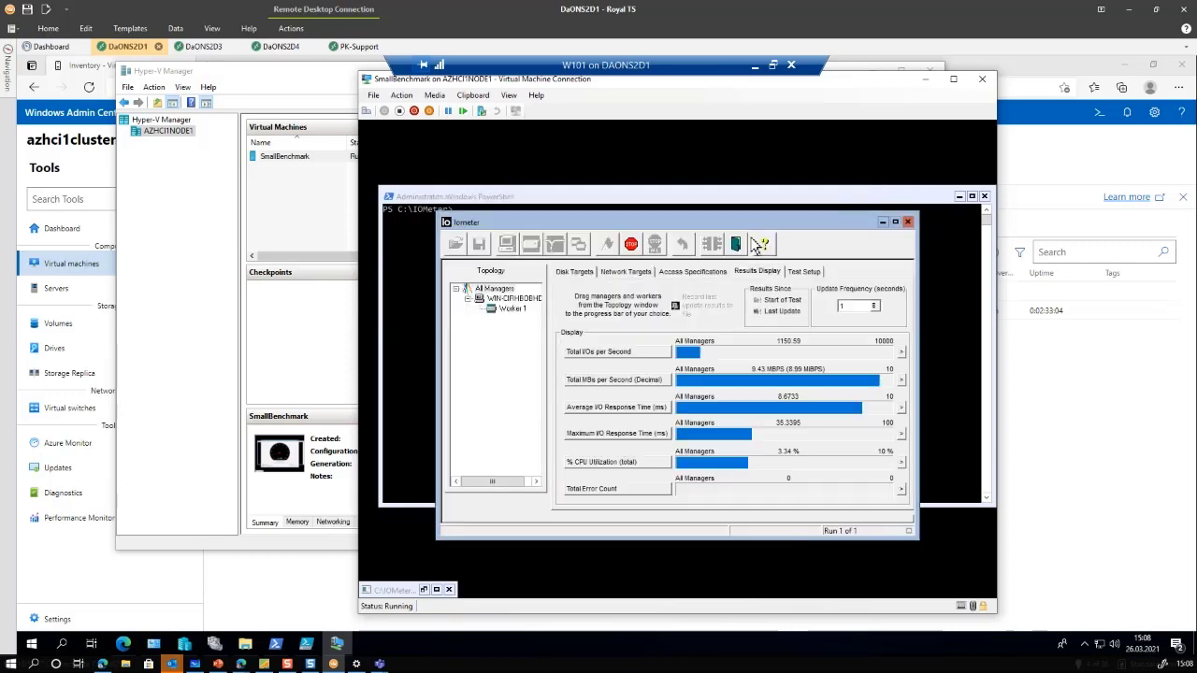
{"action": "left_click", "coordinate": [631, 244]}
{"action": "left_click", "coordinate": [513, 309]}
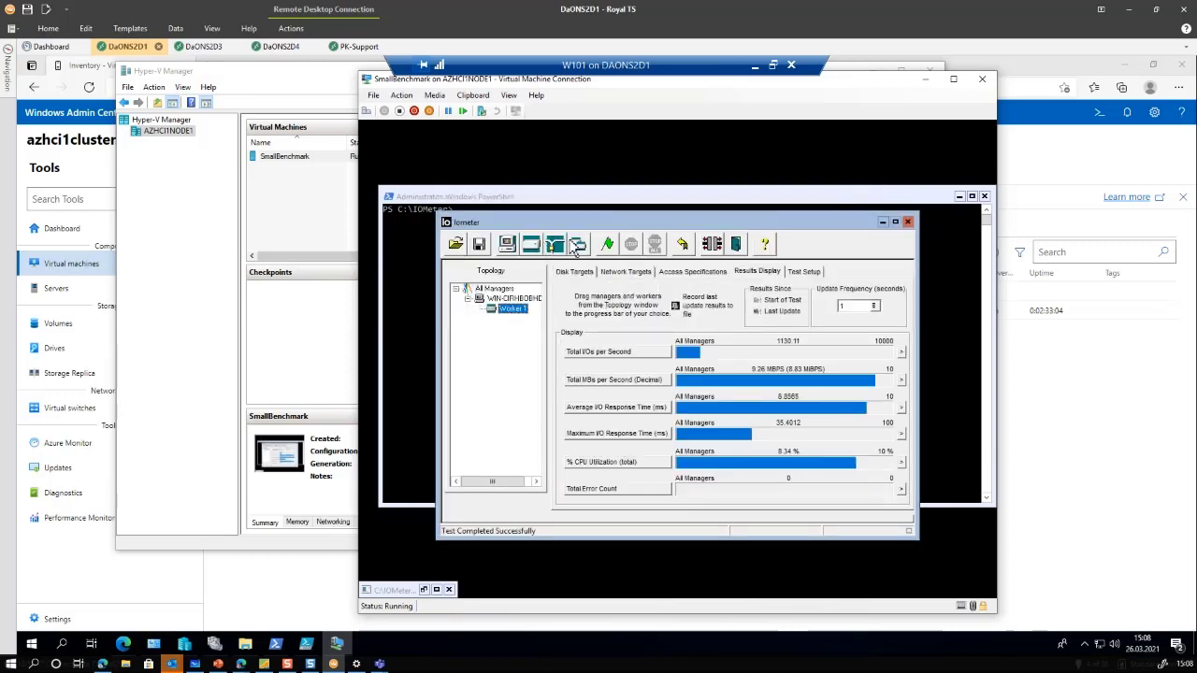
{"action": "left_click", "coordinate": [580, 245]}
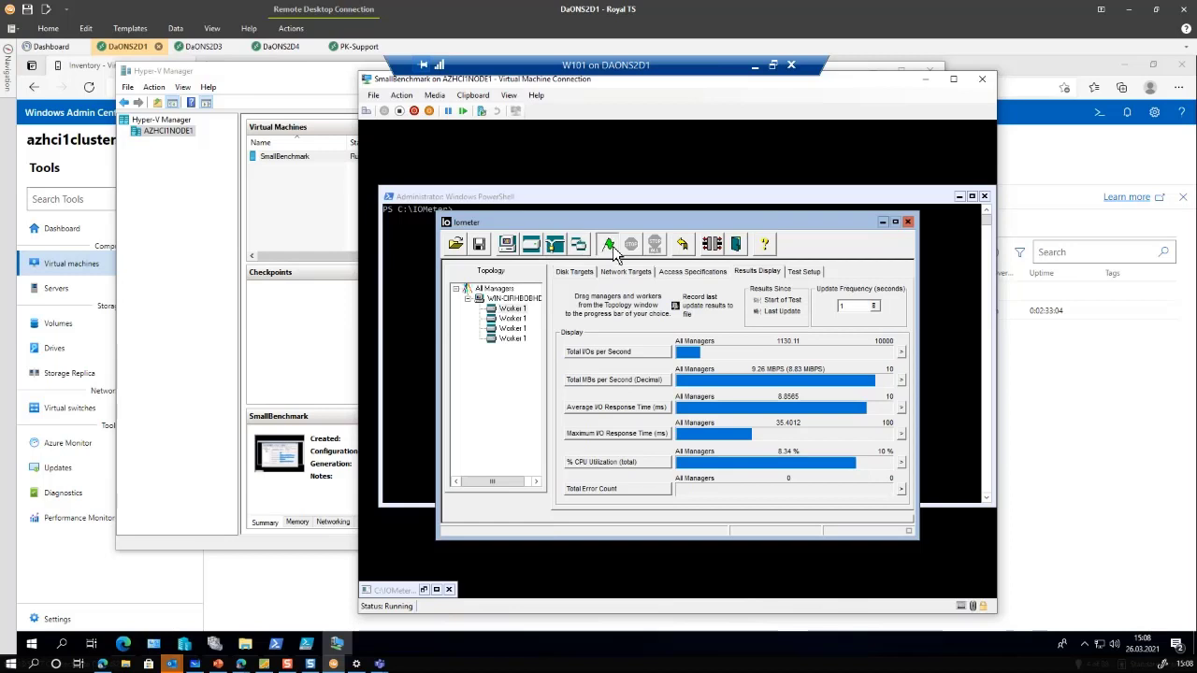
{"action": "left_click", "coordinate": [610, 245]}
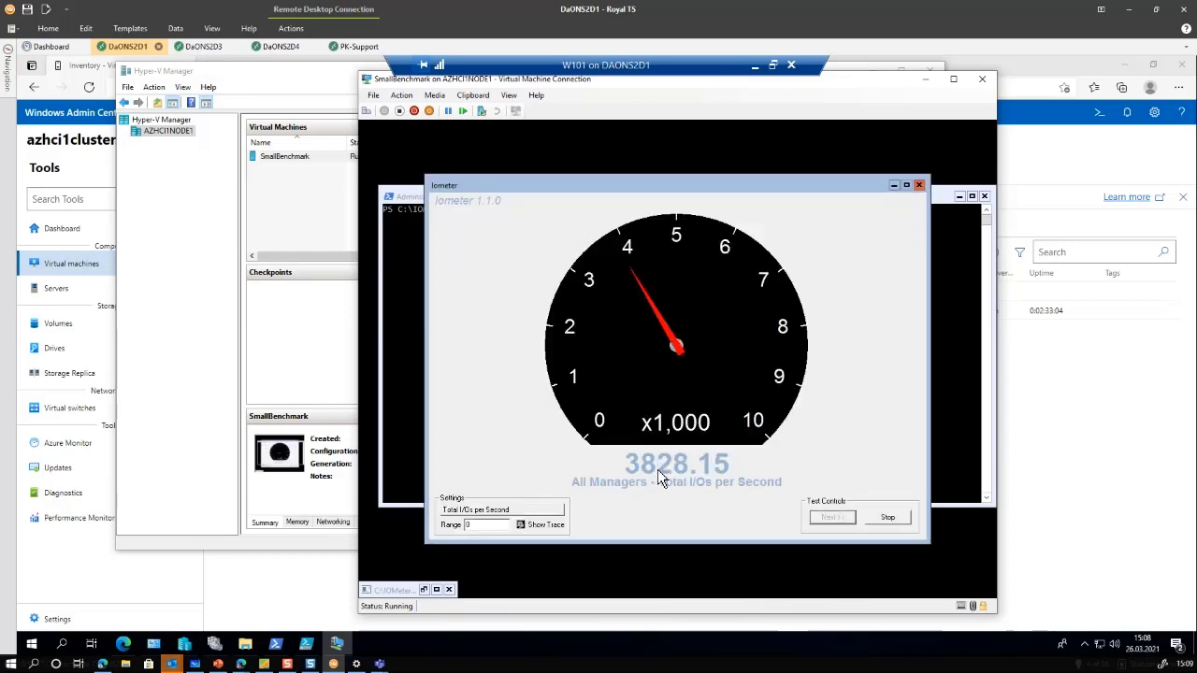
Close the gauge and open the cluster dashboard in Windows Admin Center
{"action": "left_click", "coordinate": [918, 185]}
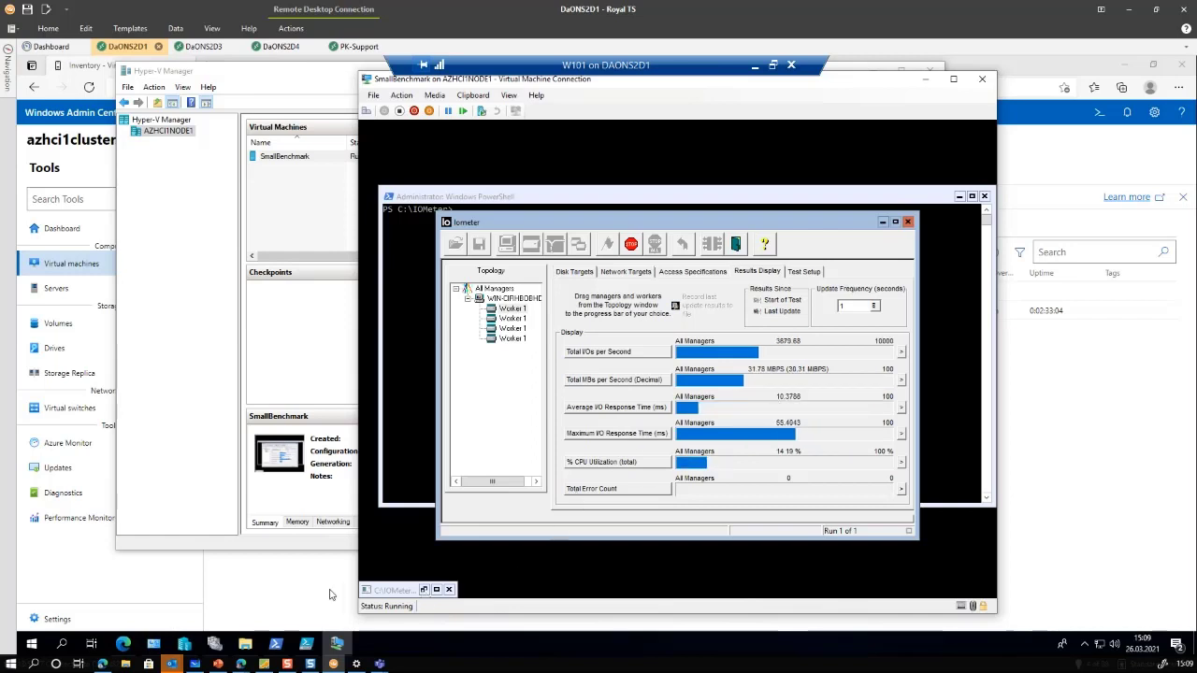
{"action": "left_click", "coordinate": [298, 596]}
{"action": "left_click", "coordinate": [47, 234]}
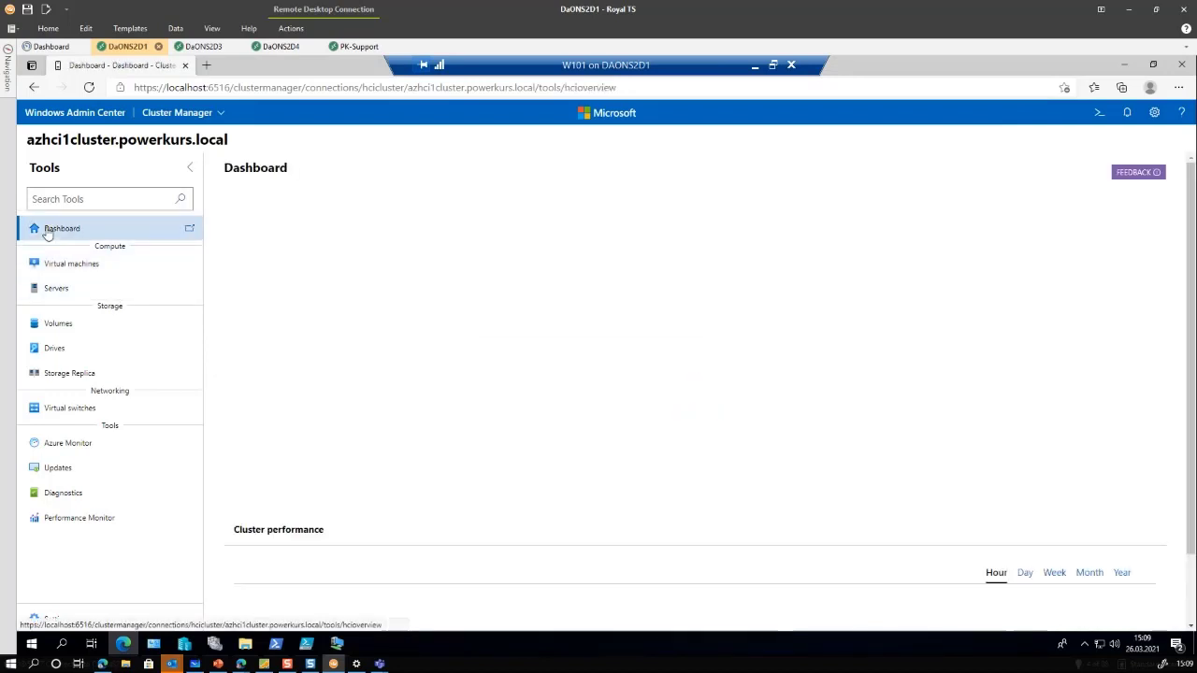
Open the Volumes inventory and review all 24 healthy replicated volumes for both site pools
{"action": "scroll", "coordinate": [817, 540], "scroll_direction": "down", "scroll_amount": 3}
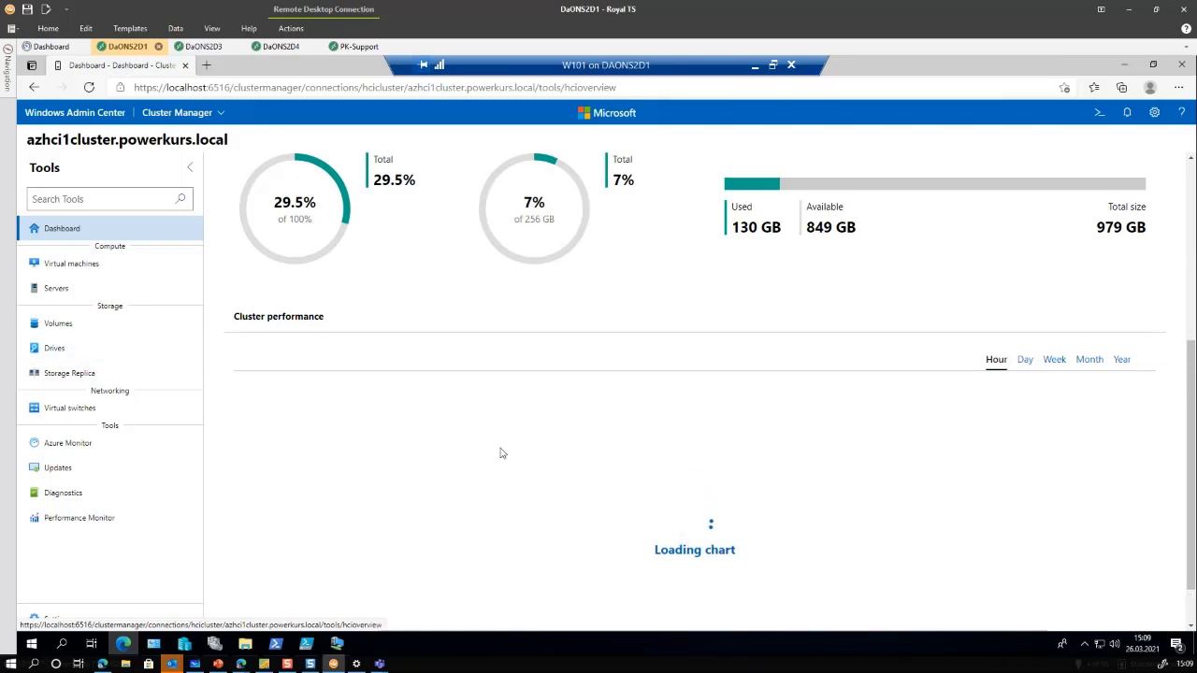
{"action": "scroll", "coordinate": [524, 436], "scroll_direction": "down", "scroll_amount": 1}
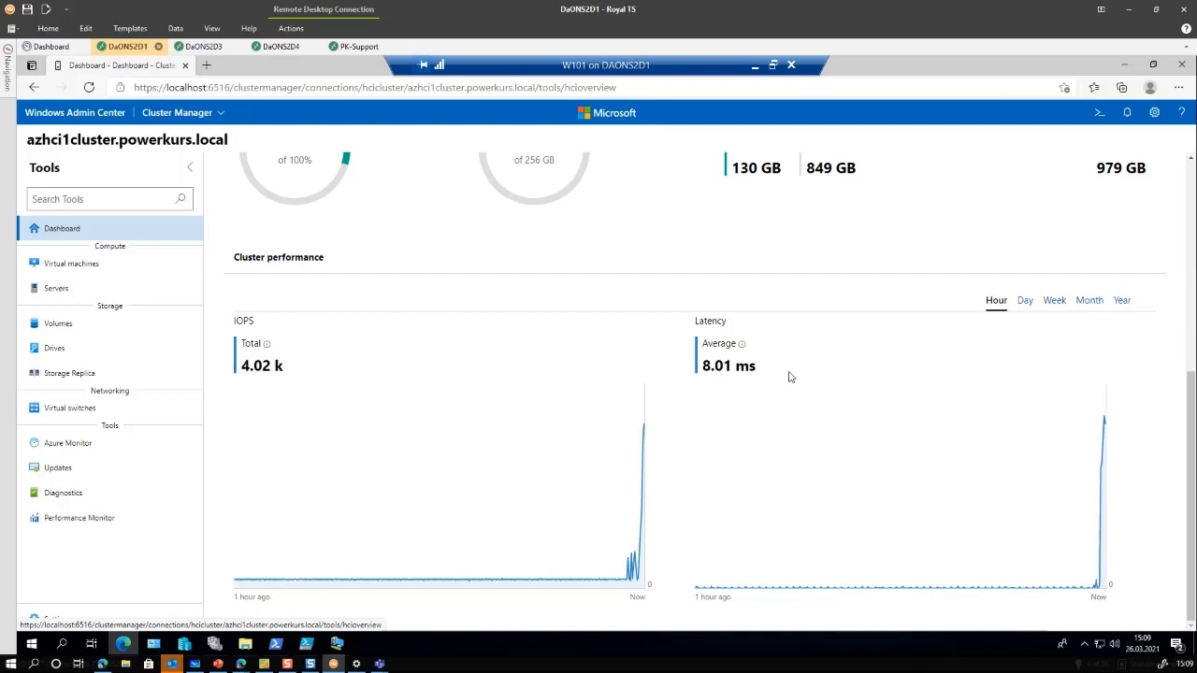
{"action": "left_click", "coordinate": [59, 327]}
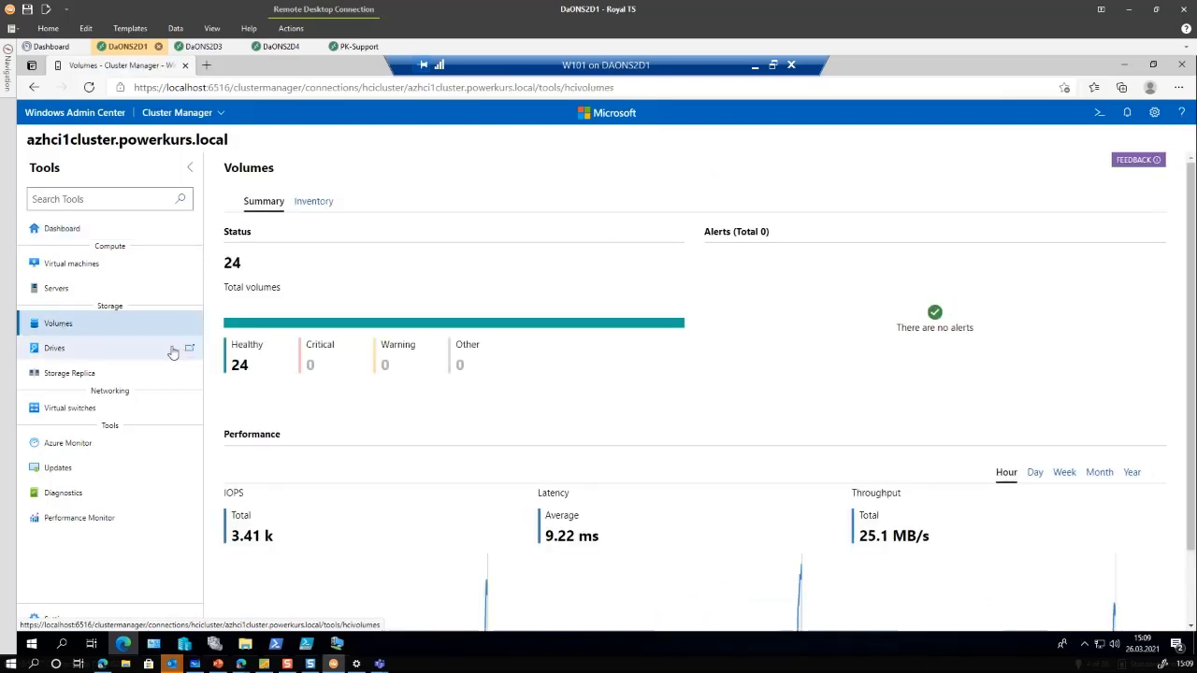
{"action": "scroll", "coordinate": [243, 366], "scroll_direction": "down", "scroll_amount": 2}
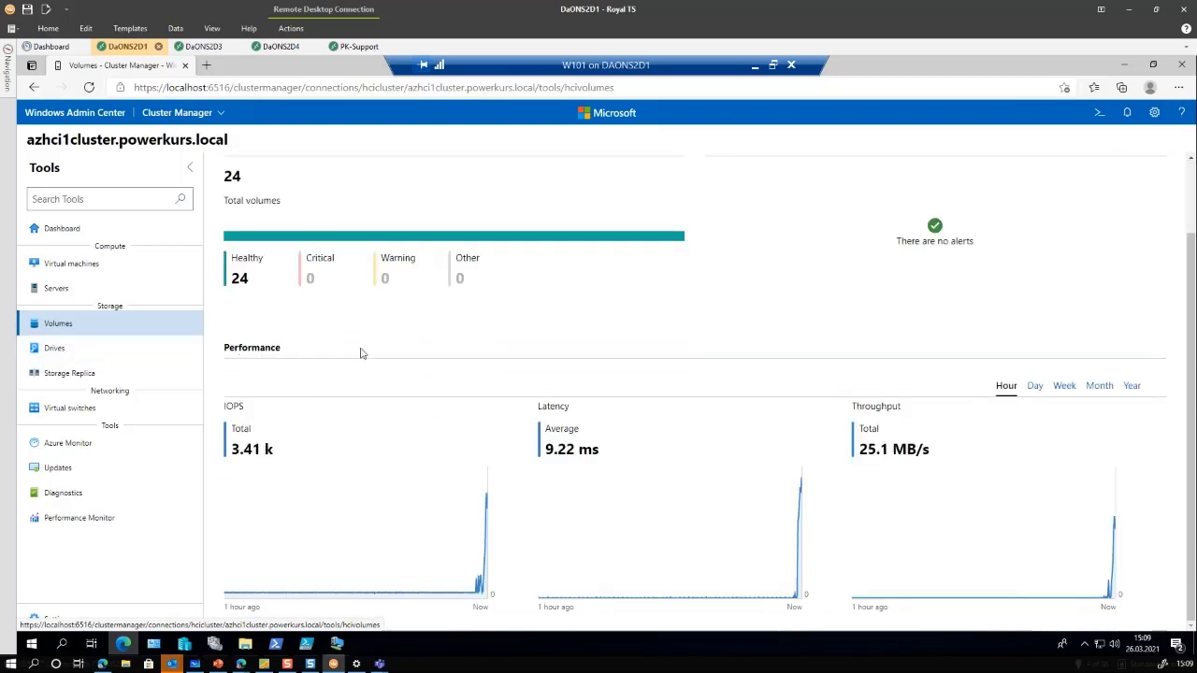
{"action": "scroll", "coordinate": [274, 255], "scroll_direction": "up", "scroll_amount": 2}
{"action": "left_click", "coordinate": [323, 206]}
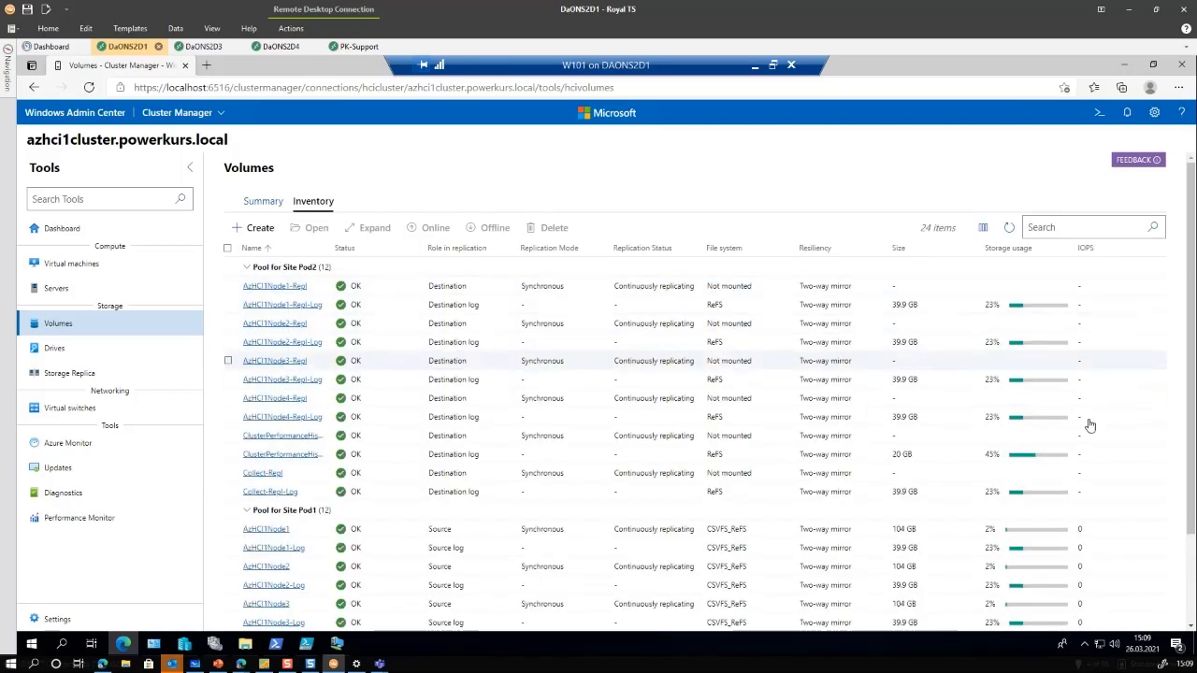
{"action": "scroll", "coordinate": [1089, 477], "scroll_direction": "down", "scroll_amount": 2}
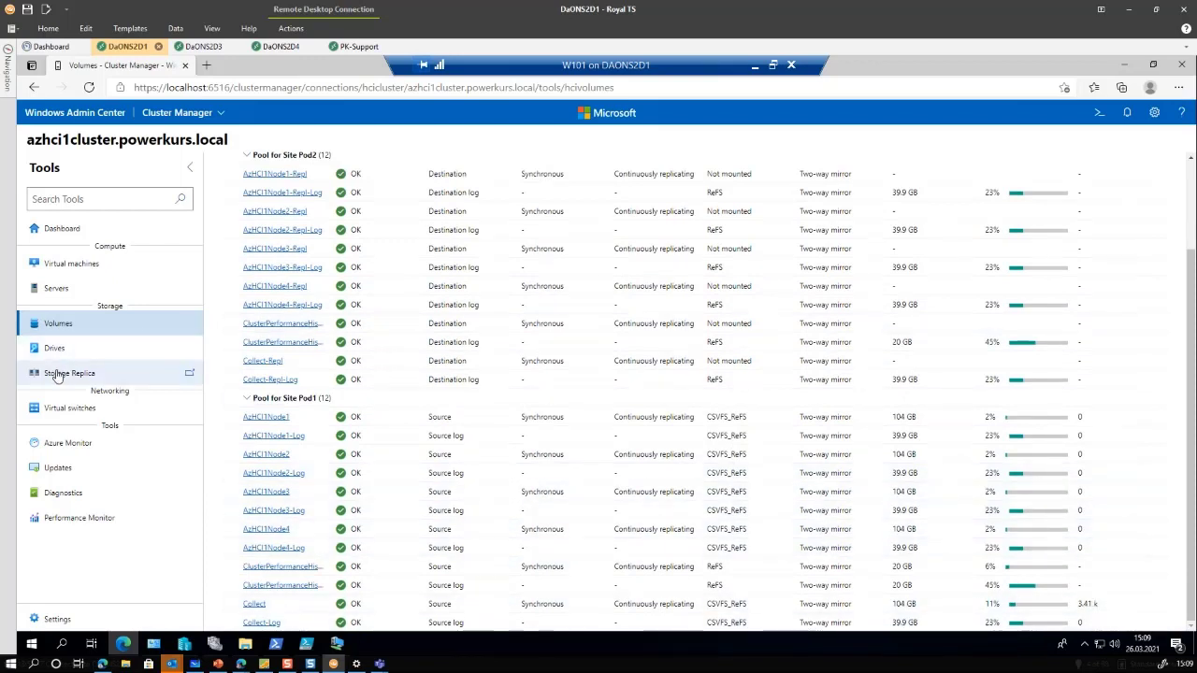
Open Storage Replica and view CollectSRGSource's replicated volumes in enlarged Partnership details
{"action": "left_click", "coordinate": [56, 374]}
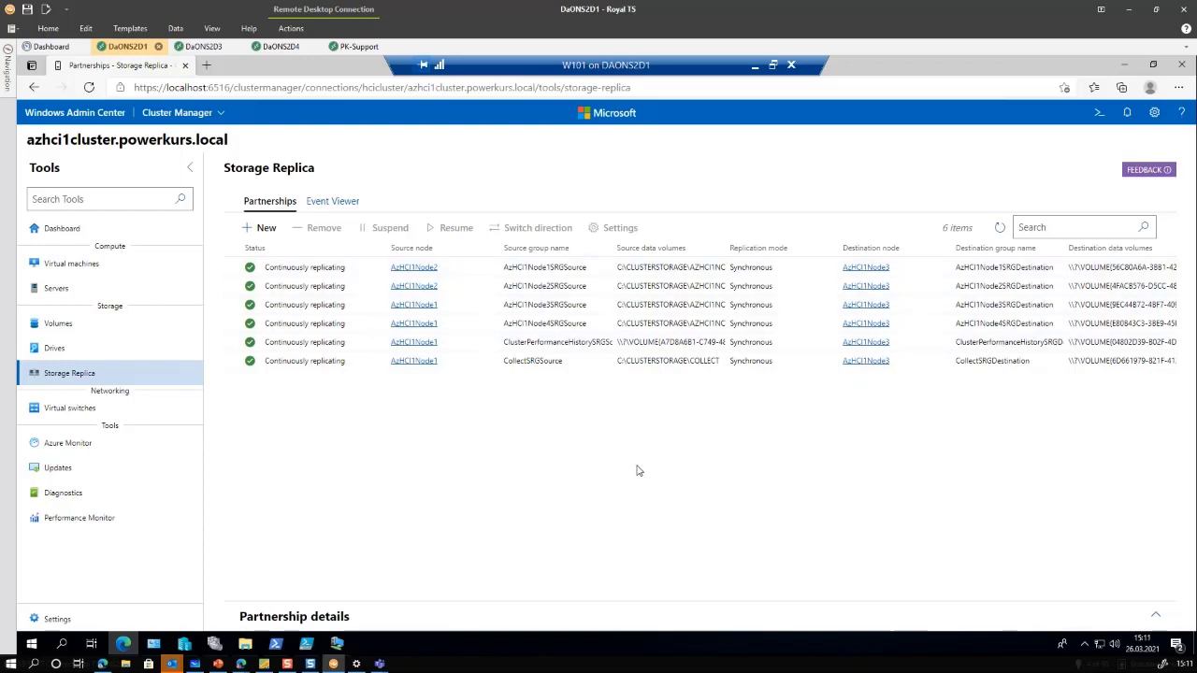
{"action": "left_click", "coordinate": [522, 366]}
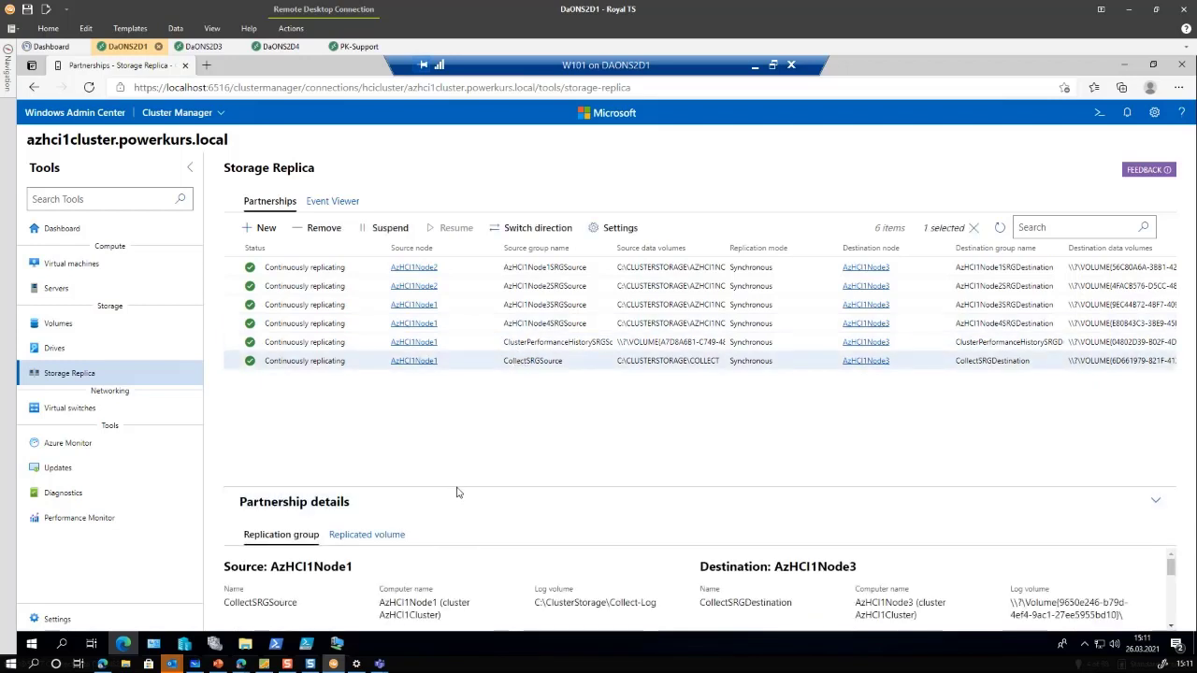
{"action": "left_click_drag", "start_coordinate": [456, 492], "coordinate": [429, 426]}
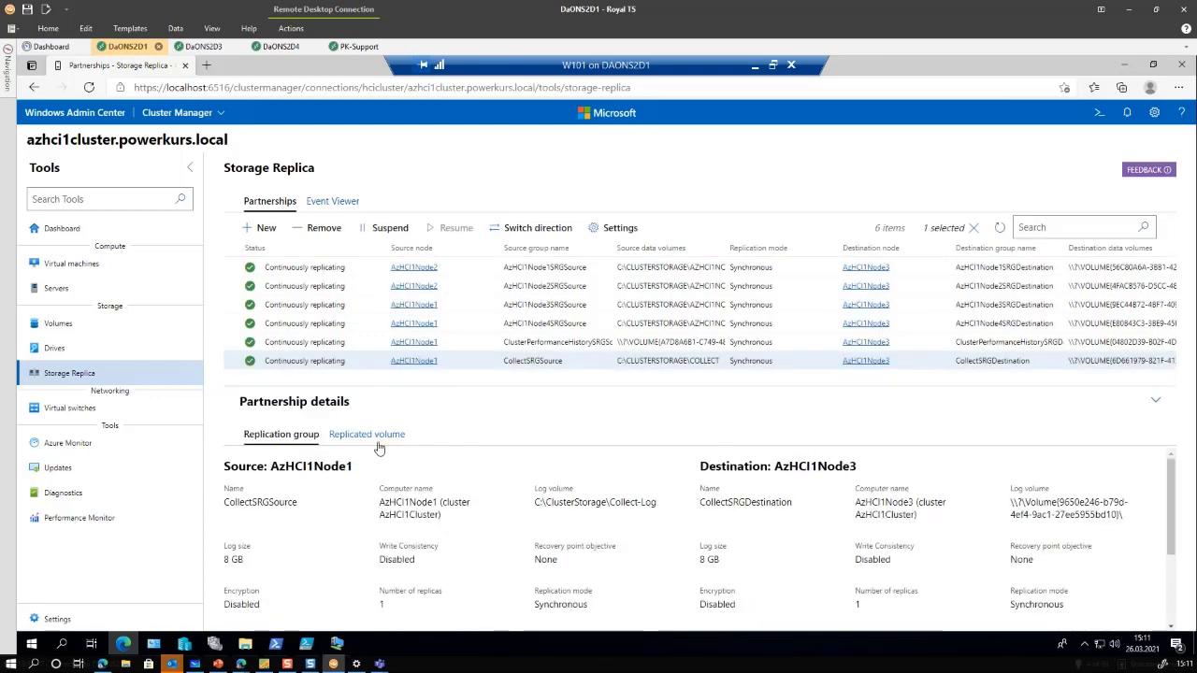
{"action": "left_click", "coordinate": [370, 435]}
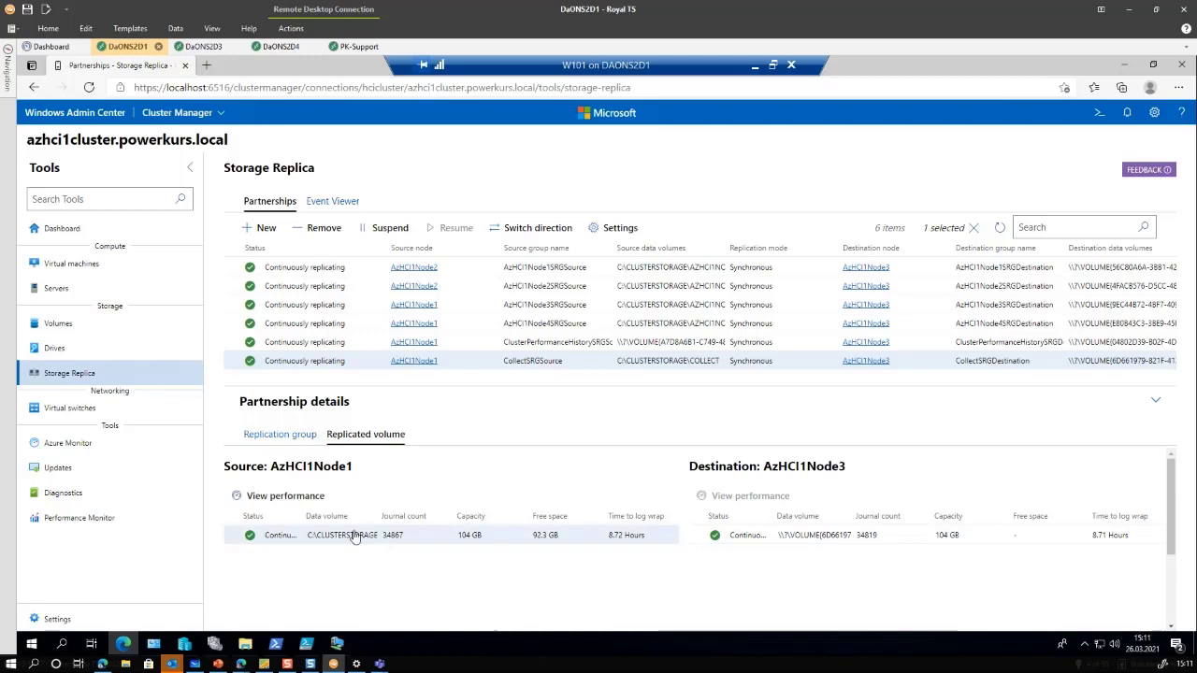
Review the CollectSRGSource source volume's performance charts, then go back to the partnerships list
{"action": "left_click", "coordinate": [292, 498]}
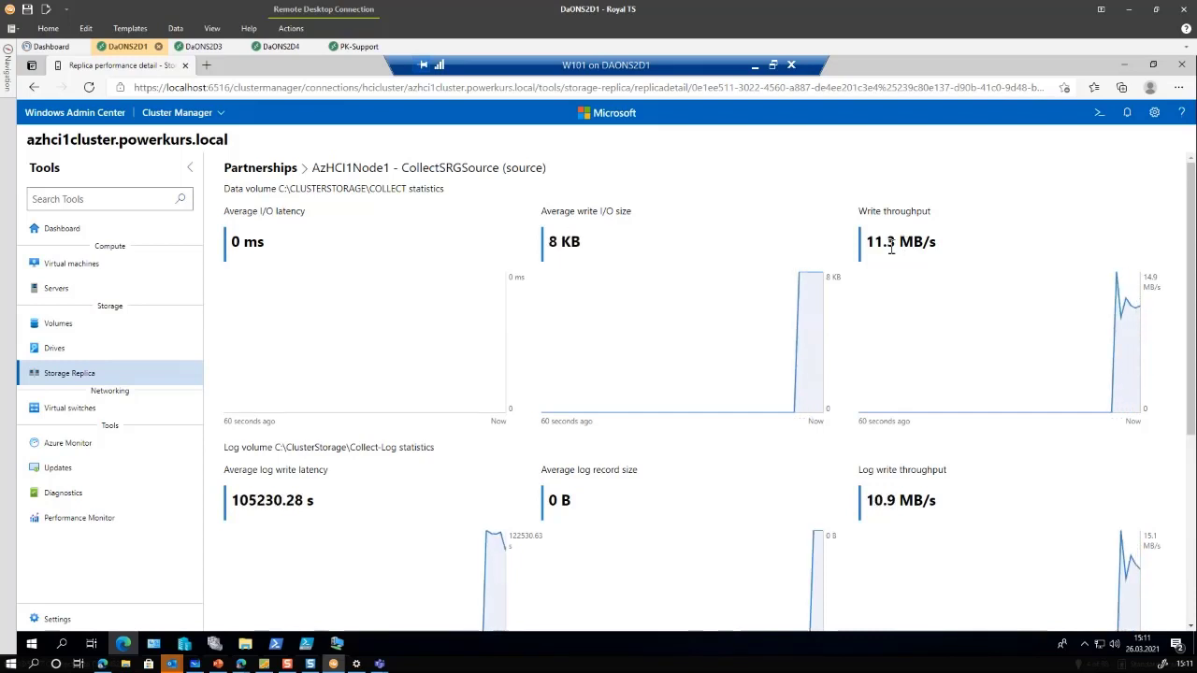
{"action": "scroll", "coordinate": [865, 369], "scroll_direction": "down", "scroll_amount": 2}
{"action": "scroll", "coordinate": [865, 370], "scroll_direction": "down", "scroll_amount": 1}
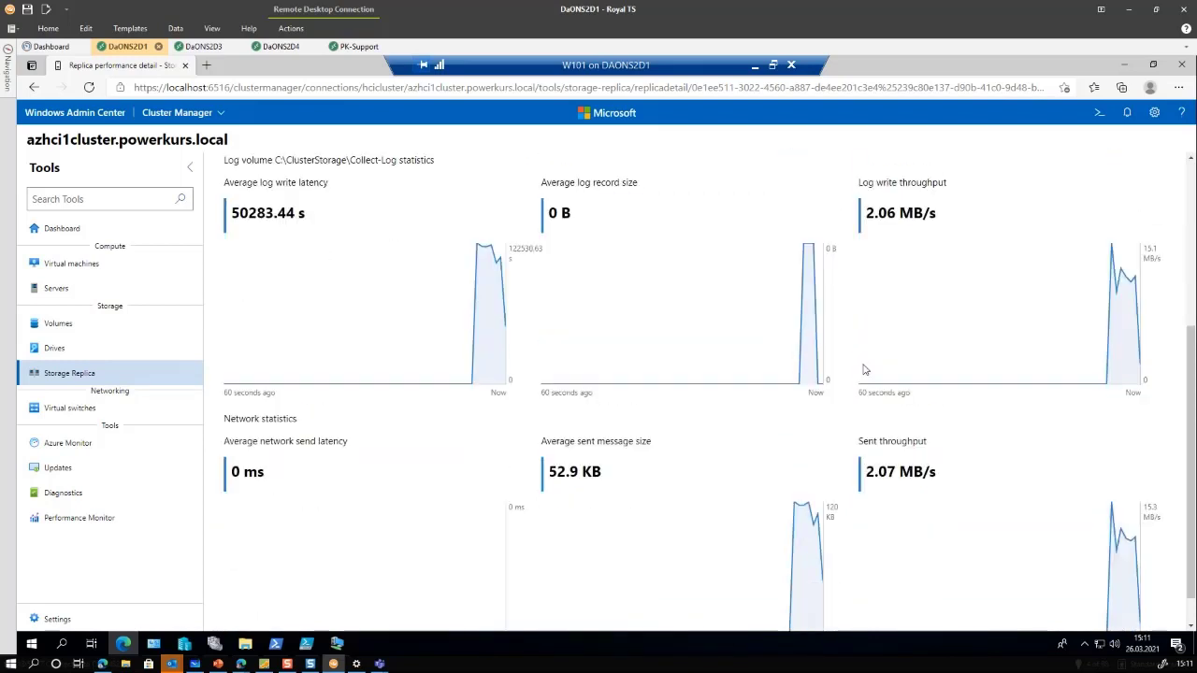
{"action": "scroll", "coordinate": [864, 370], "scroll_direction": "up", "scroll_amount": 3}
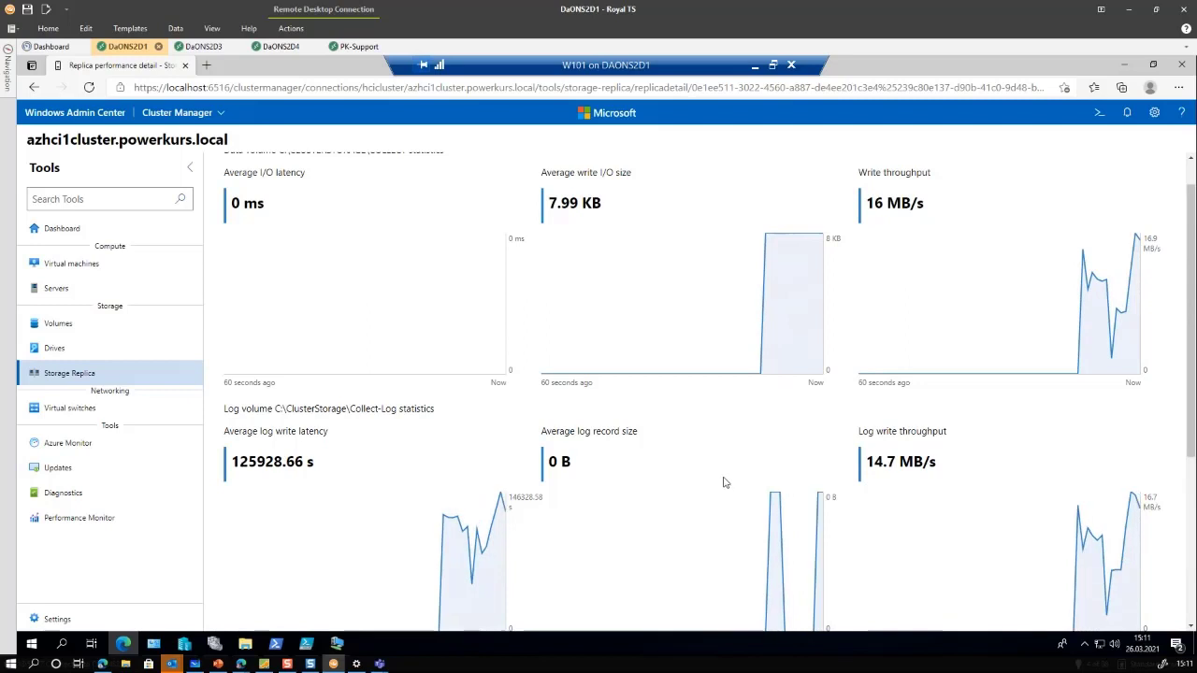
{"action": "scroll", "coordinate": [725, 473], "scroll_direction": "up", "scroll_amount": 1}
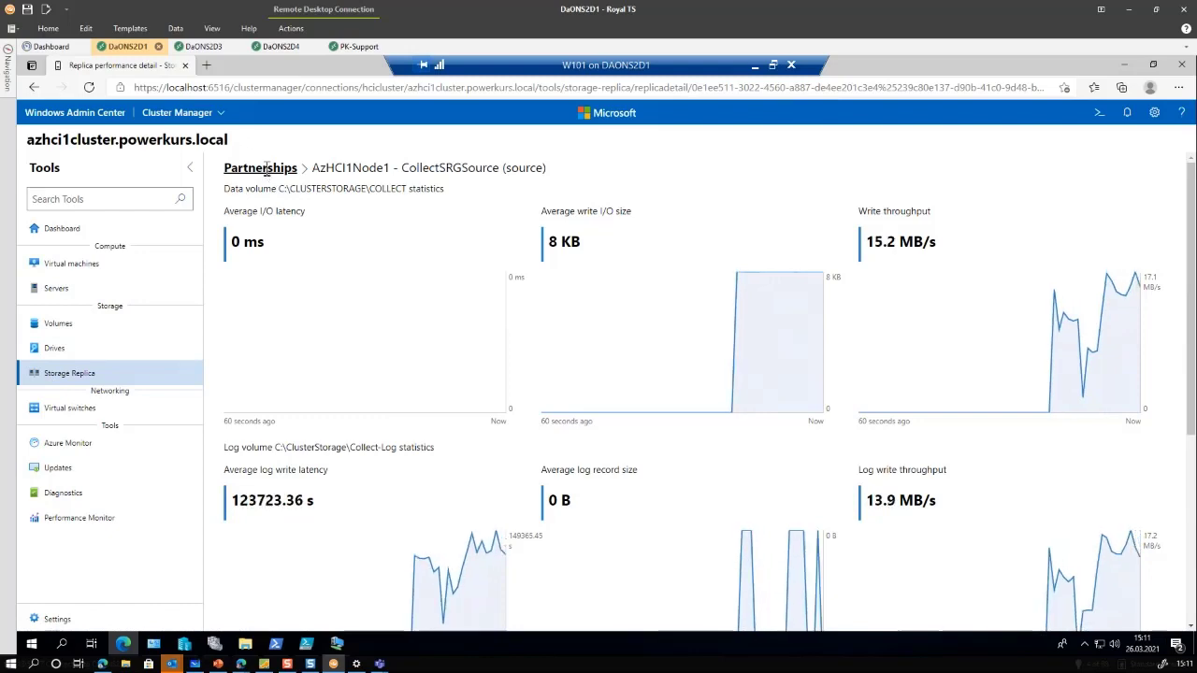
{"action": "left_click", "coordinate": [264, 170]}
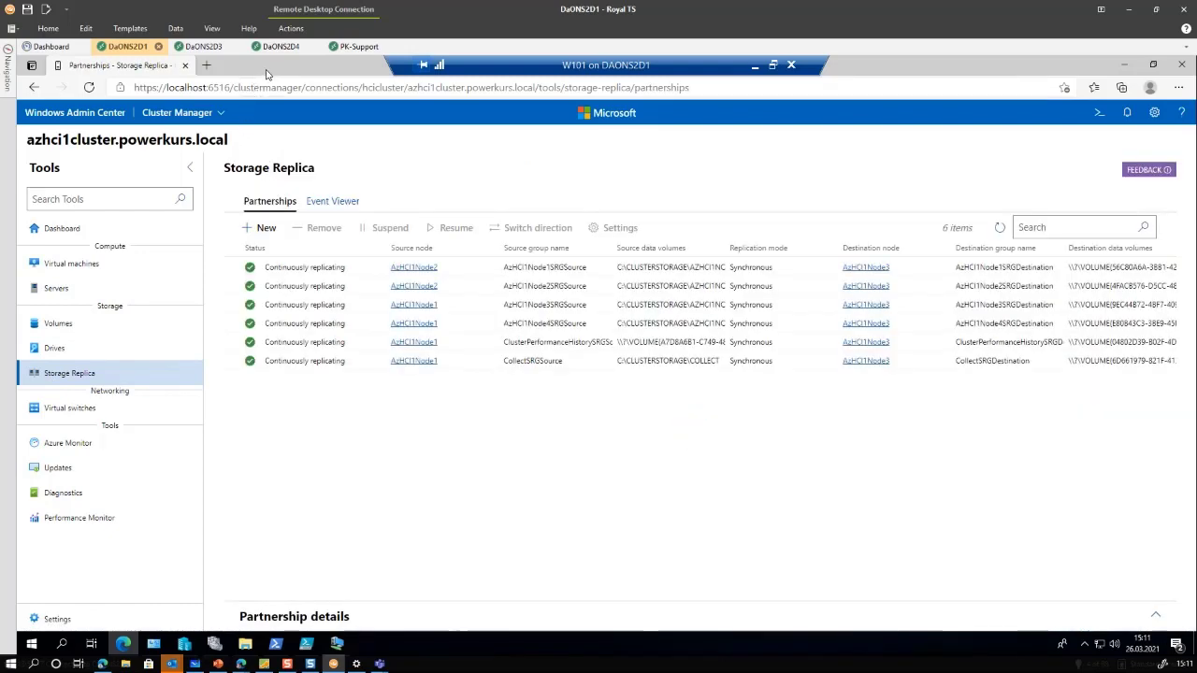
Window the browser and place it beside the Iometer benchmark window
{"action": "double_click", "coordinate": [265, 75]}
{"action": "left_click_drag", "start_coordinate": [264, 116], "coordinate": [192, 128]}
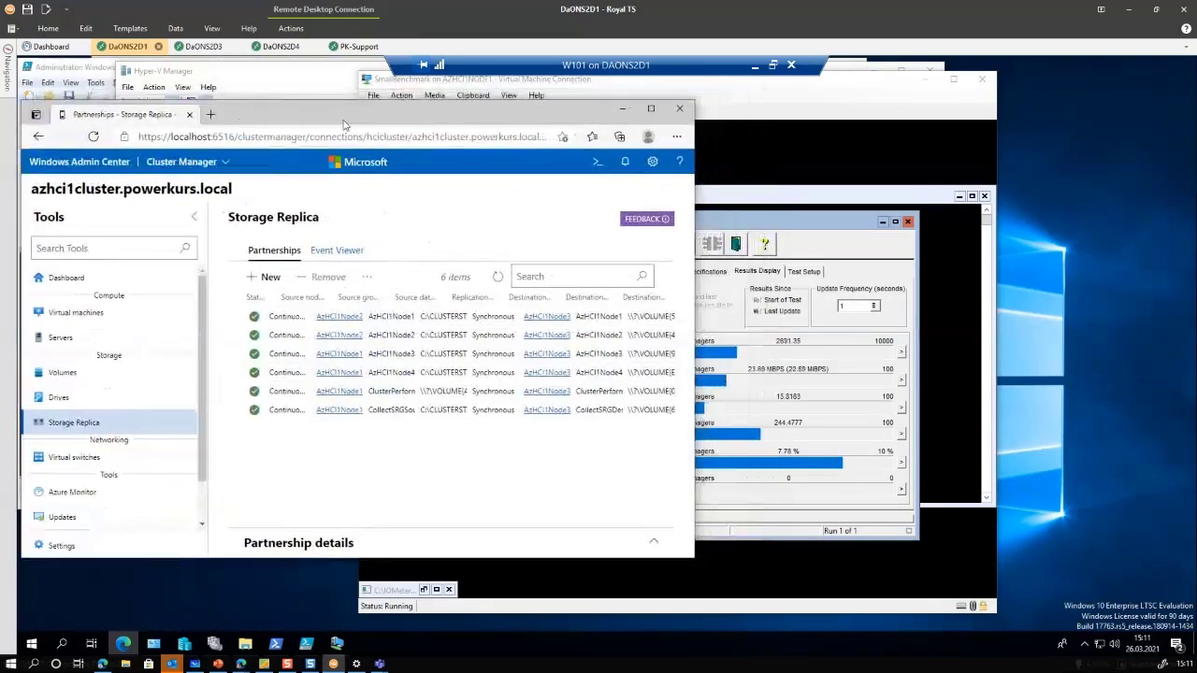
{"action": "left_click", "coordinate": [897, 350]}
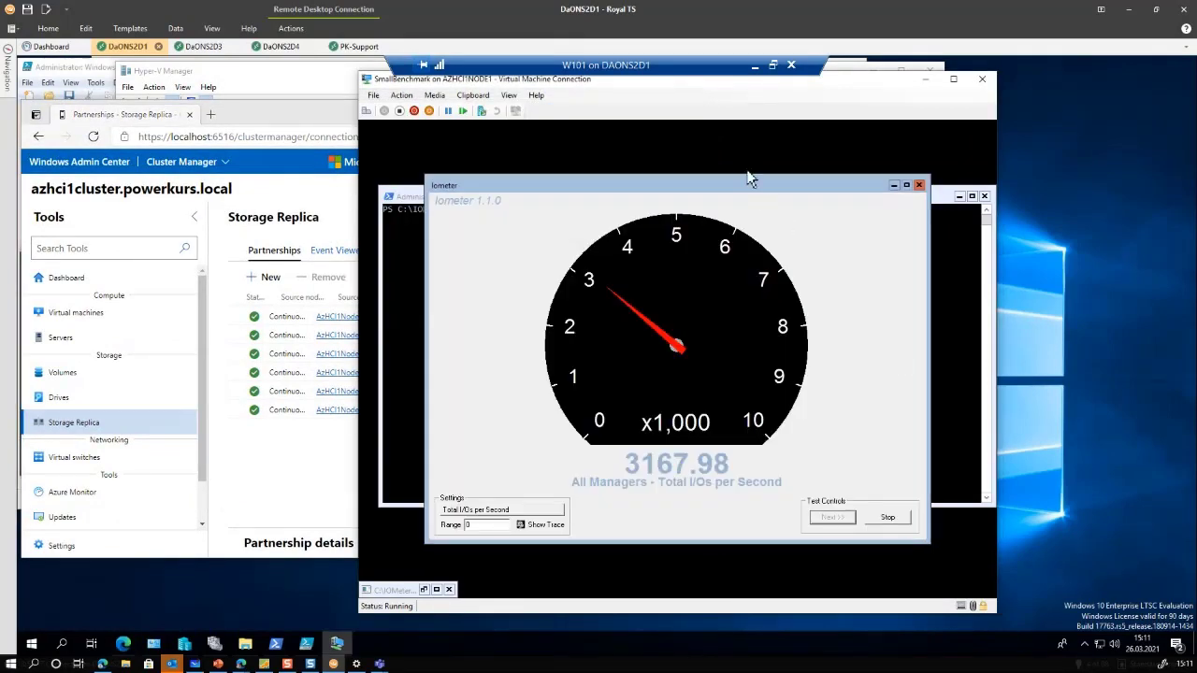
{"action": "left_click_drag", "start_coordinate": [827, 85], "coordinate": [984, 81]}
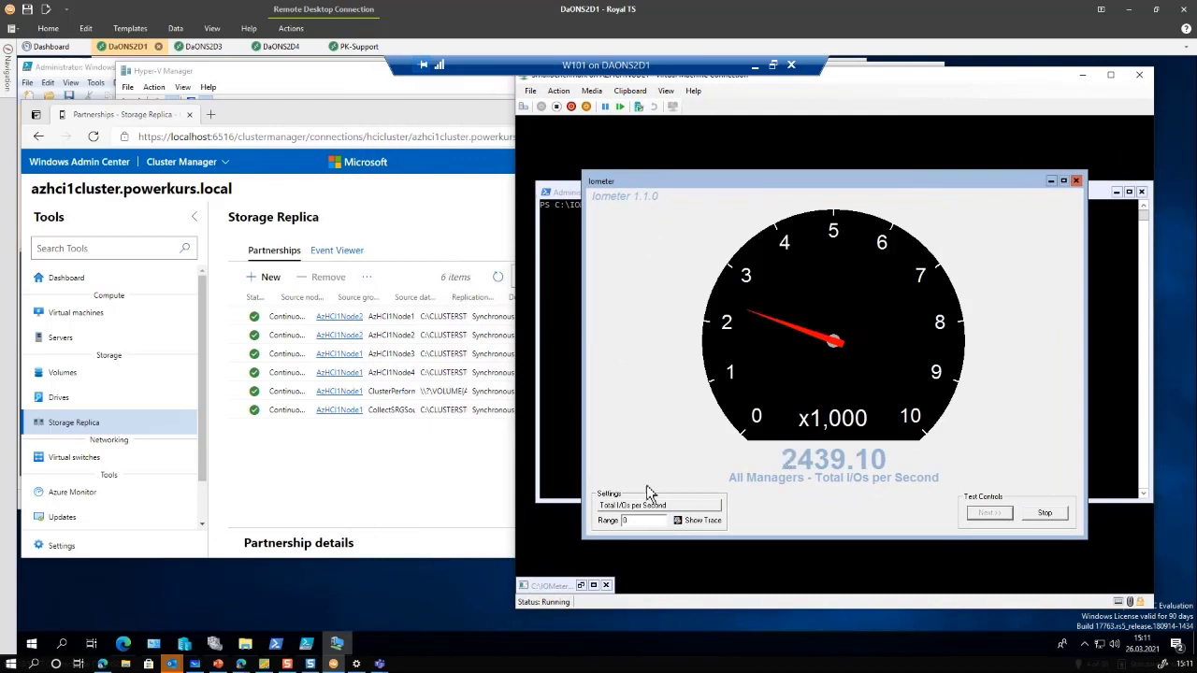
Select the Collect partnership in Windows Admin Center and show its actions menu
{"action": "left_click", "coordinate": [269, 467]}
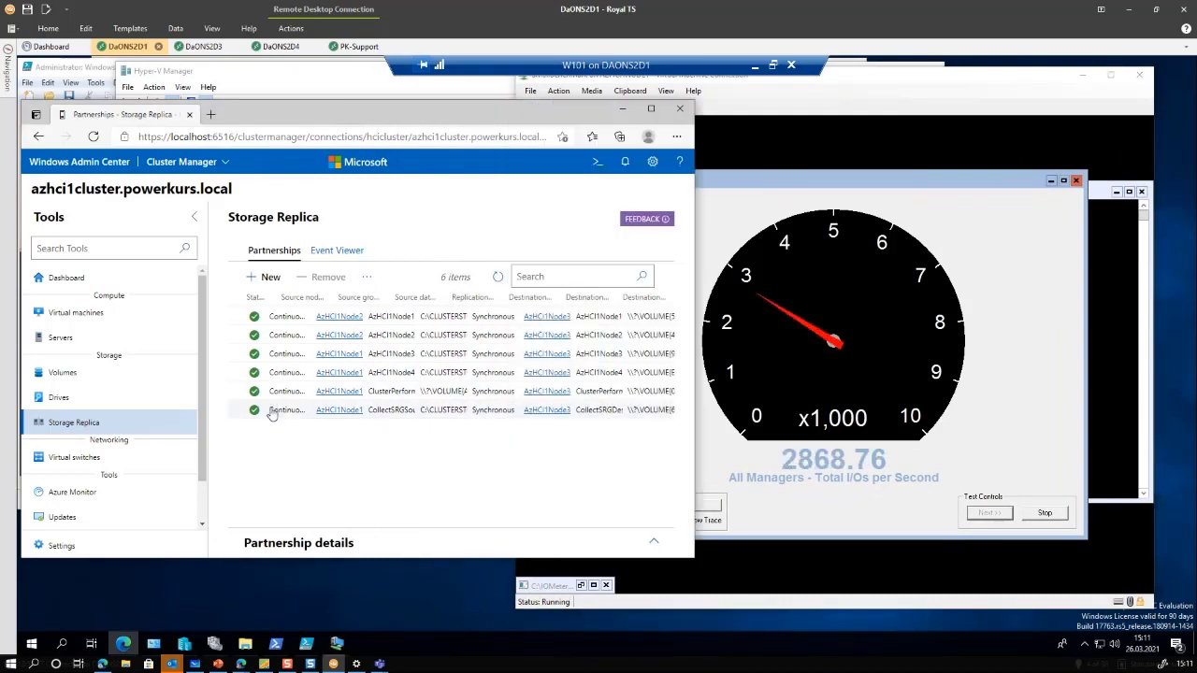
{"action": "left_click", "coordinate": [283, 412]}
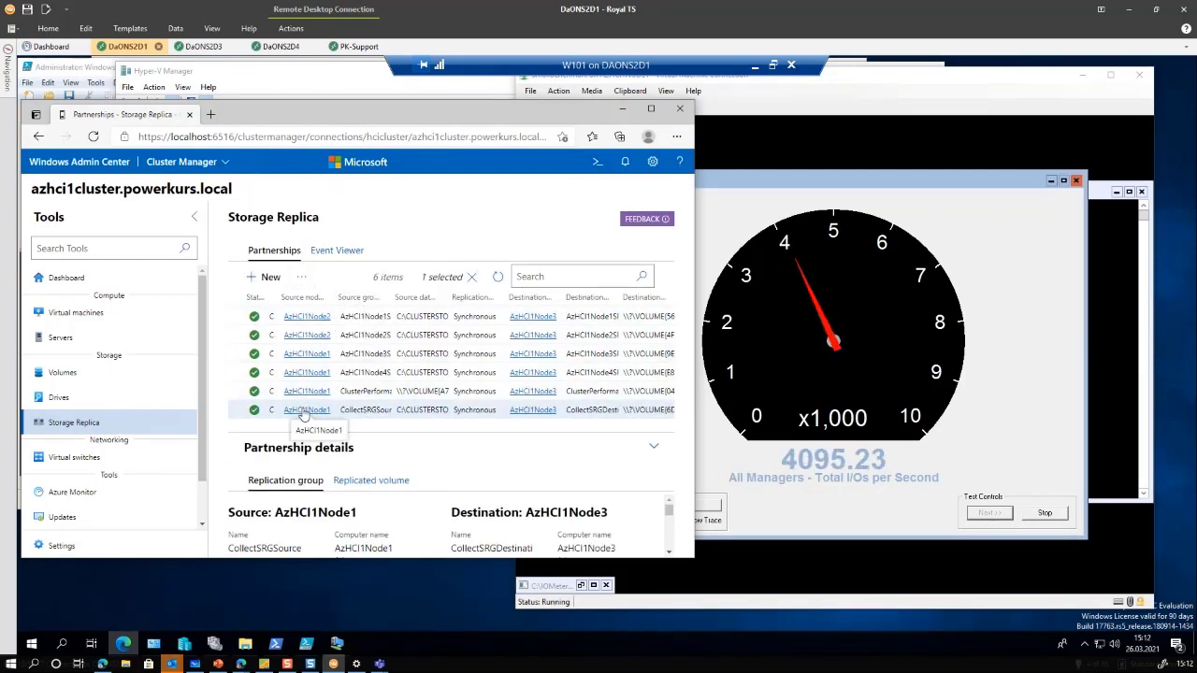
{"action": "left_click", "coordinate": [301, 276]}
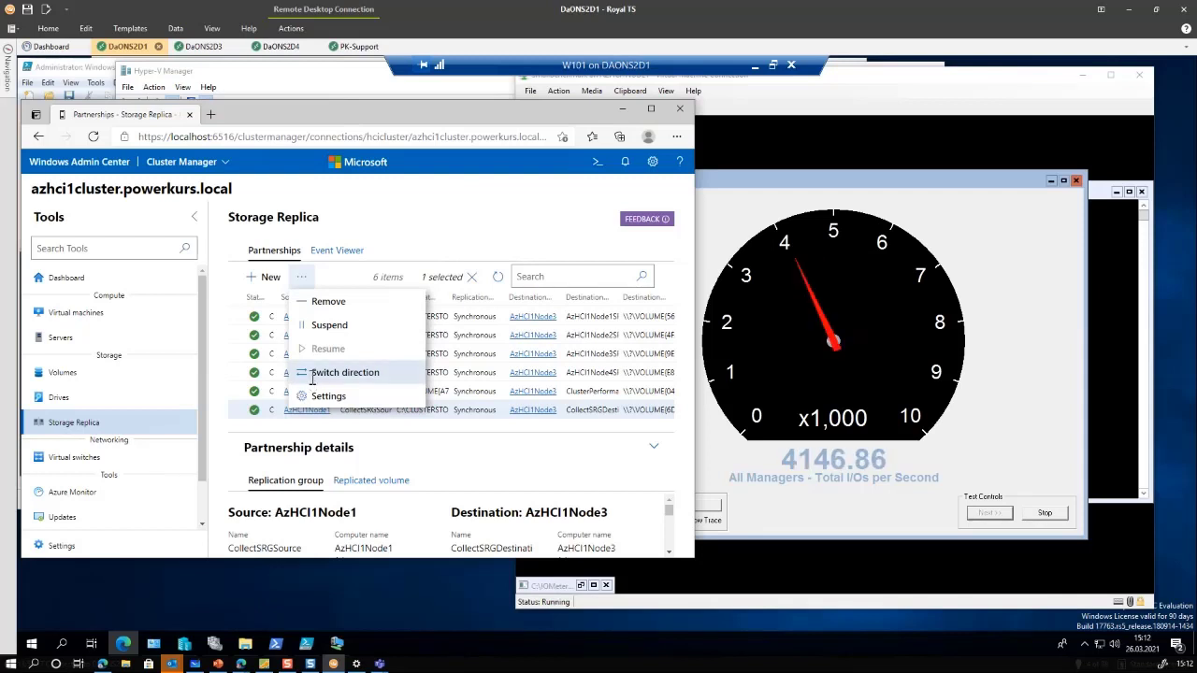
Start switching the Collect partnership's replication direction and confirm the switch
{"action": "left_click", "coordinate": [311, 381]}
{"action": "left_click", "coordinate": [485, 432]}
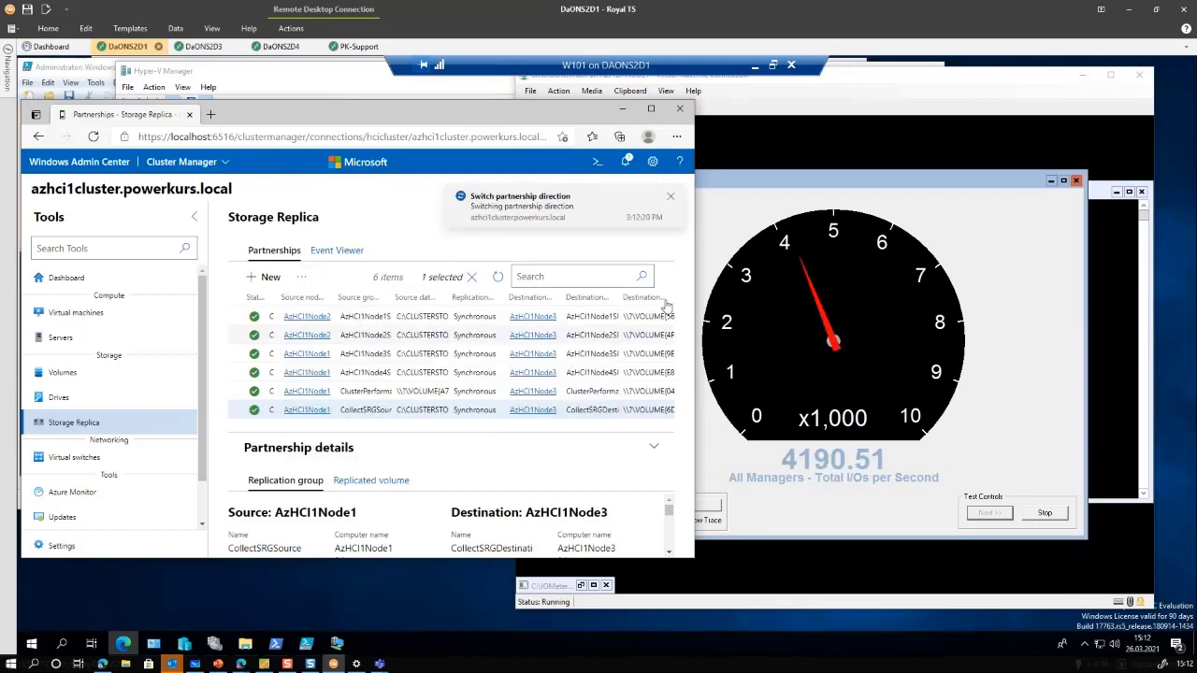
{"action": "left_click", "coordinate": [926, 82]}
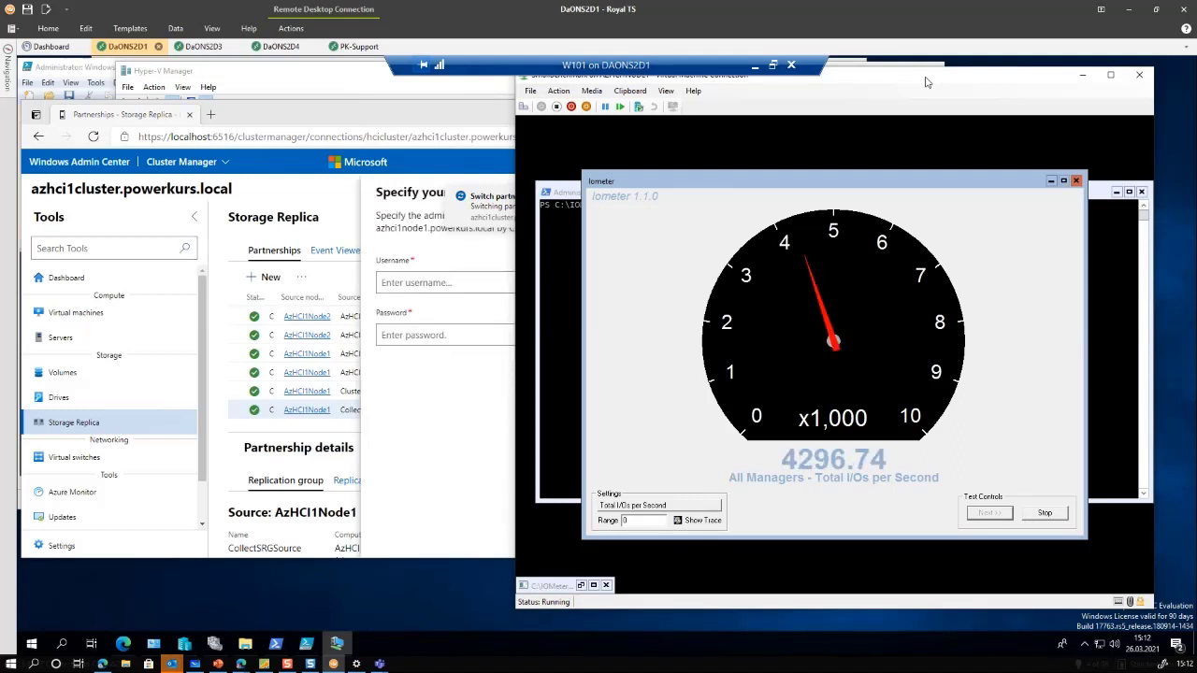
Supply the powerkurs domain administrator credentials for CredSSP and continue, without saving the password
{"action": "left_click", "coordinate": [442, 280]}
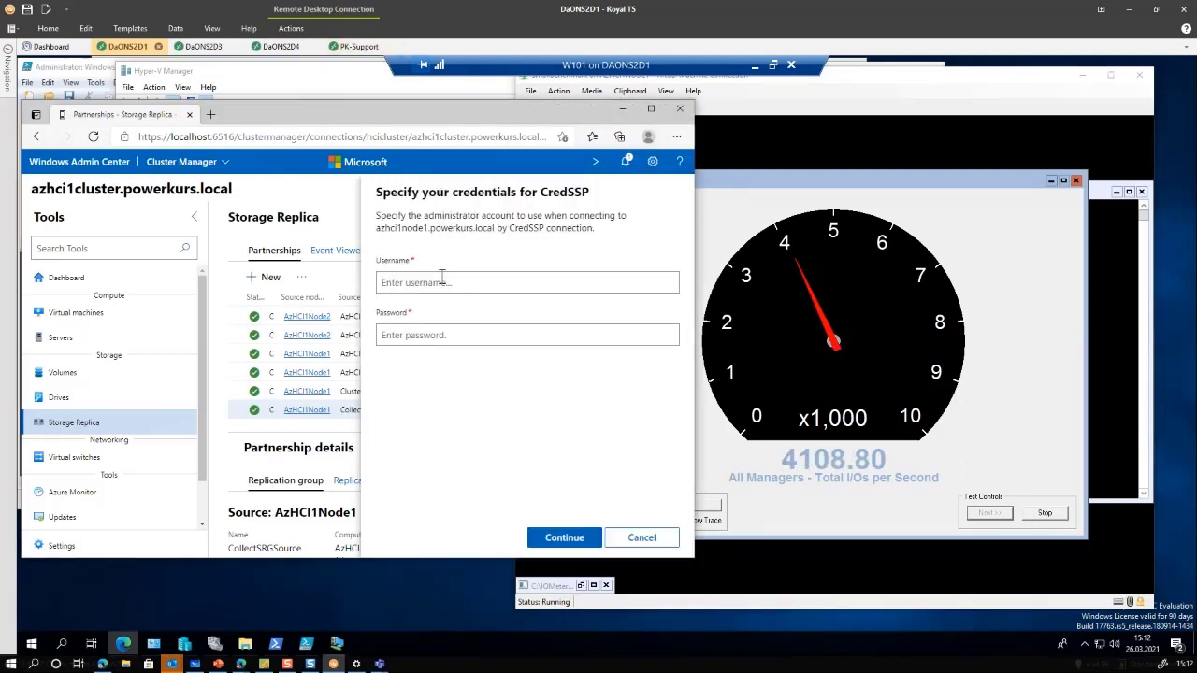
{"action": "type", "text": "power"}
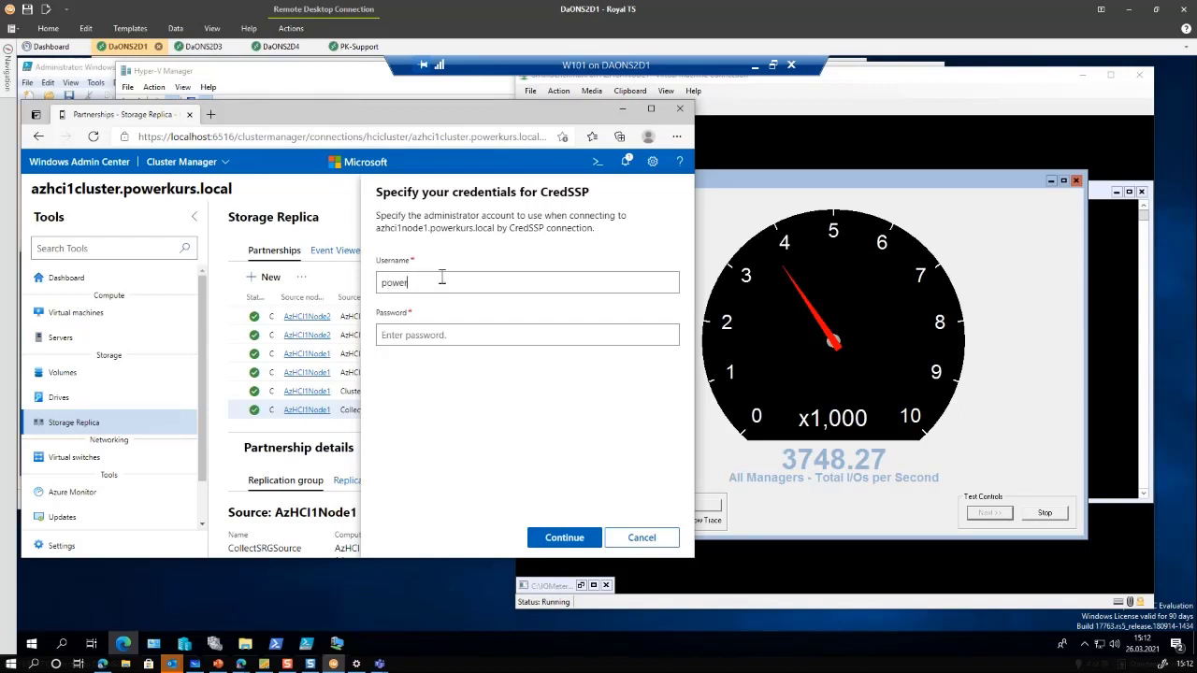
{"action": "type", "text": "kurs\\adminis"}
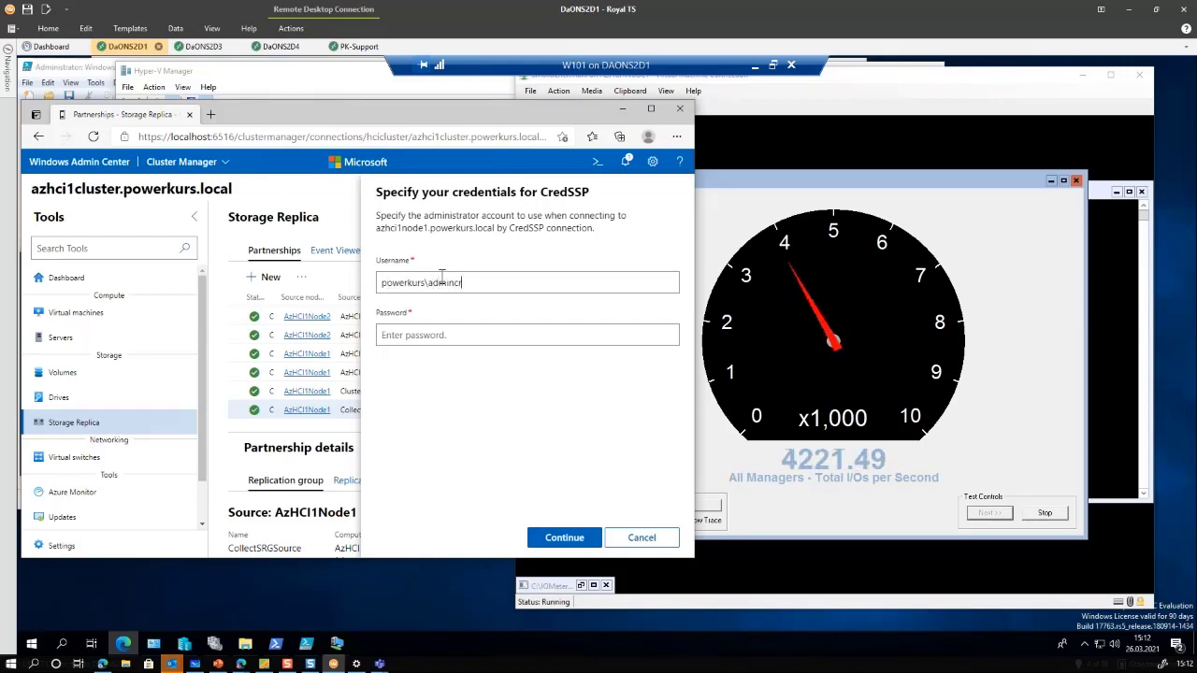
{"action": "key", "text": "Tab"}
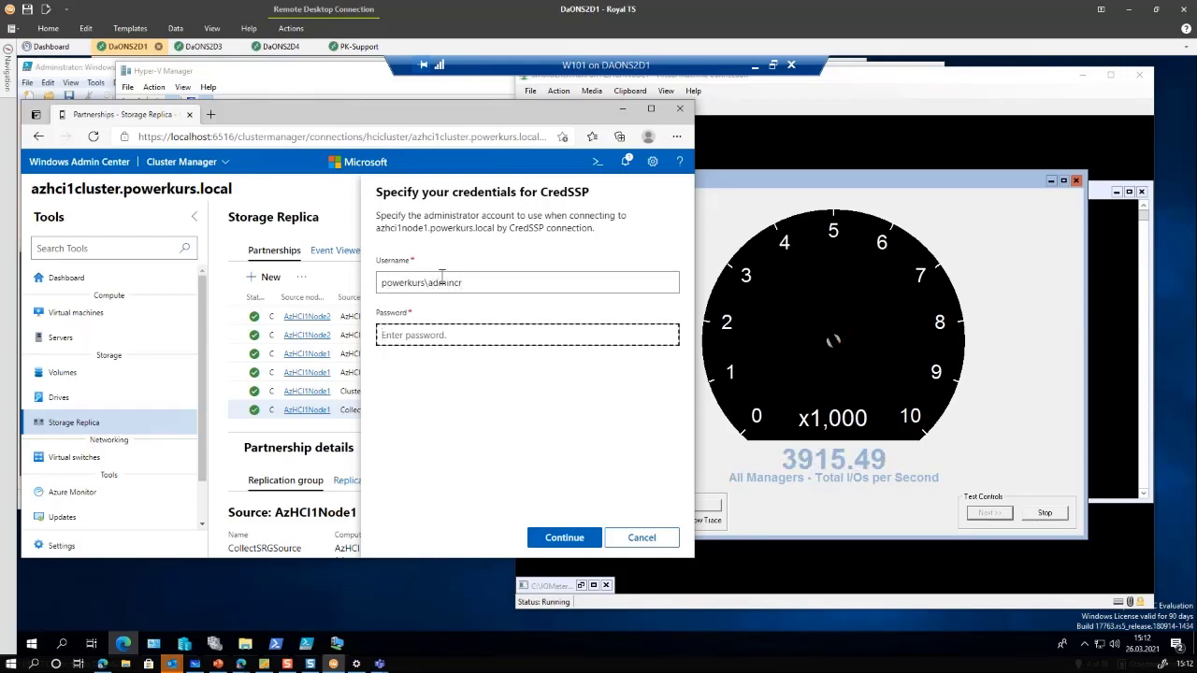
{"action": "type", "text": "•••••••••"}
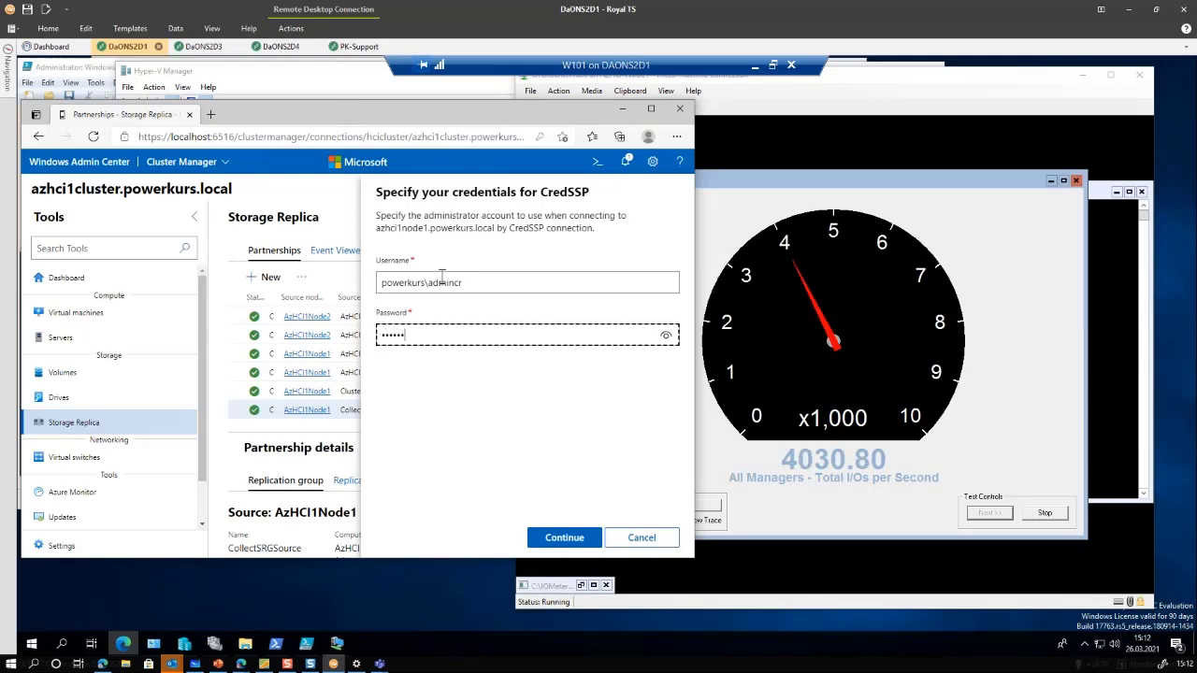
{"action": "key", "text": "Return"}
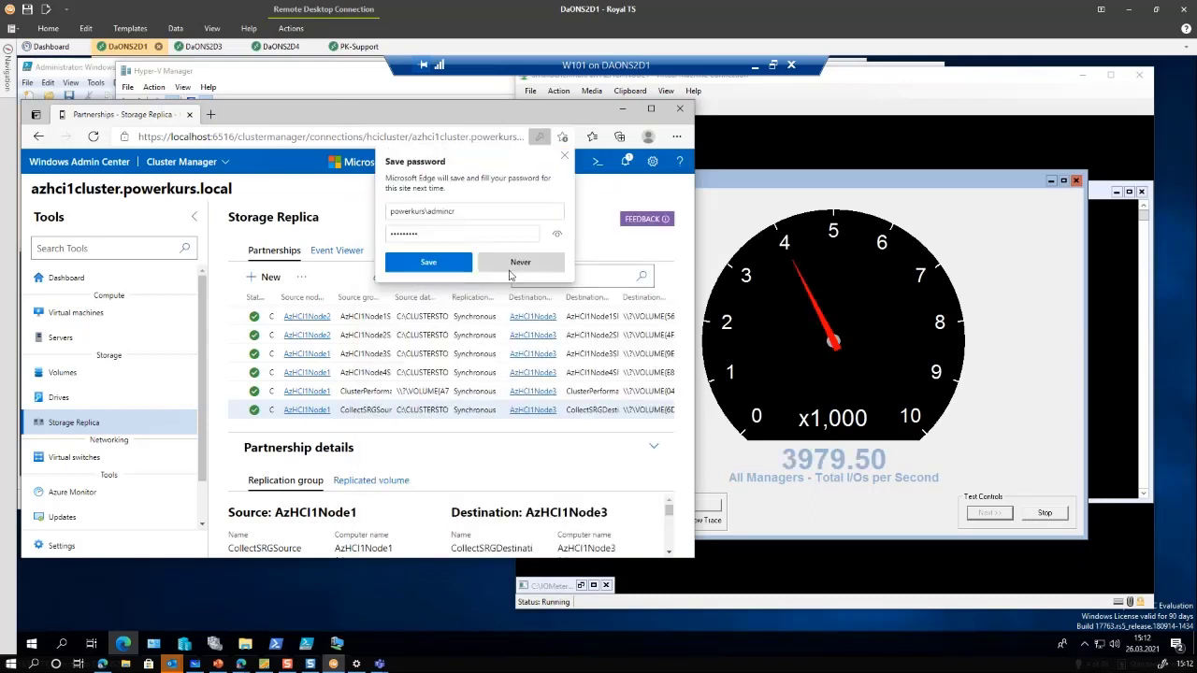
{"action": "left_click", "coordinate": [520, 263]}
Keep the benchmark VM window in view while the Collect partnership switches to AzHCI1Node4 as source
{"action": "left_click", "coordinate": [919, 87]}
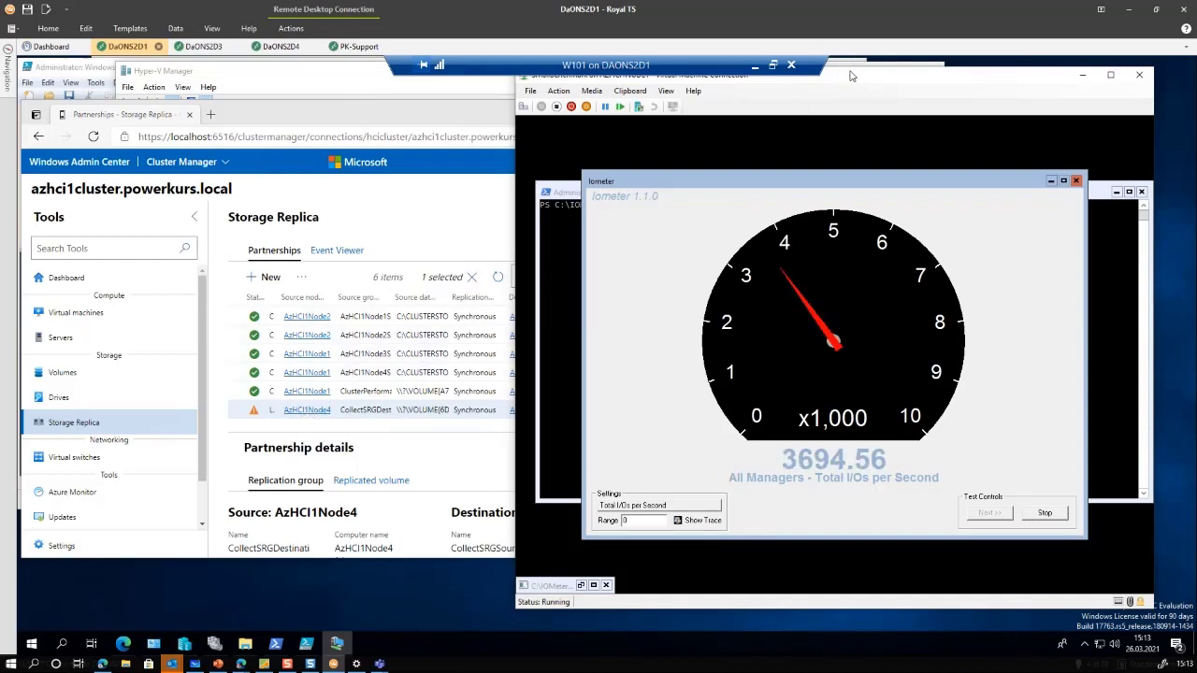
{"action": "left_click_drag", "start_coordinate": [852, 79], "coordinate": [854, 92]}
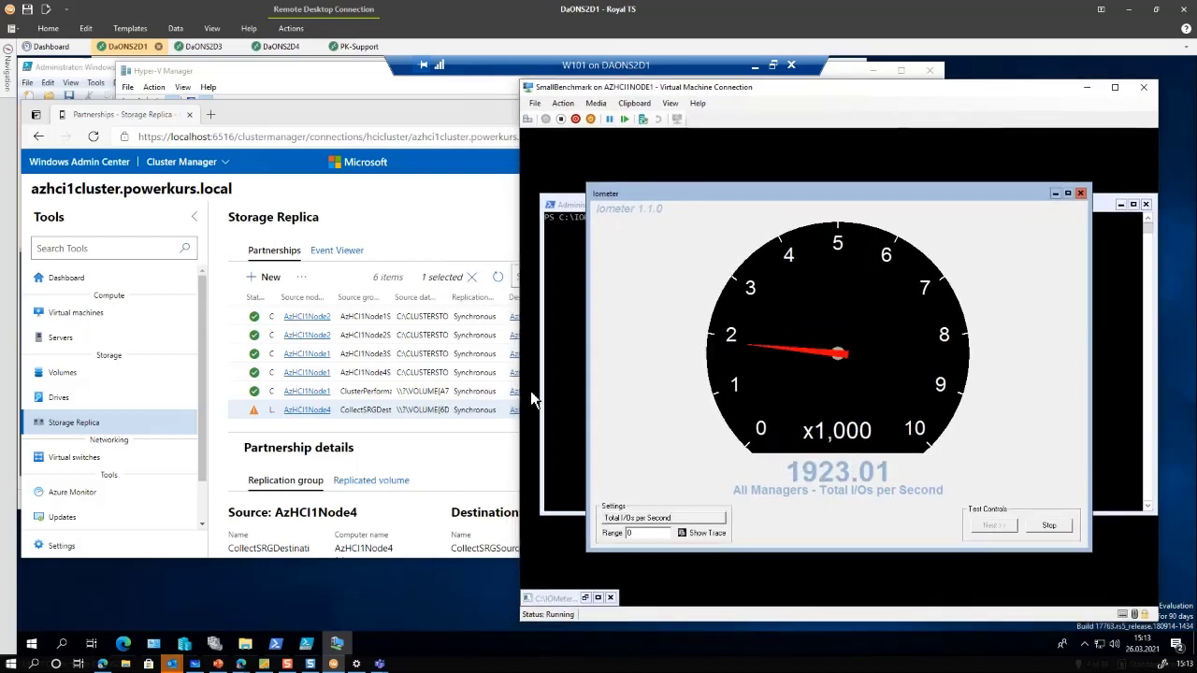
Live-migrate the SmallBenchmark VM role to node AzHCI1Node3 in Failover Cluster Manager
{"action": "left_click", "coordinate": [214, 644]}
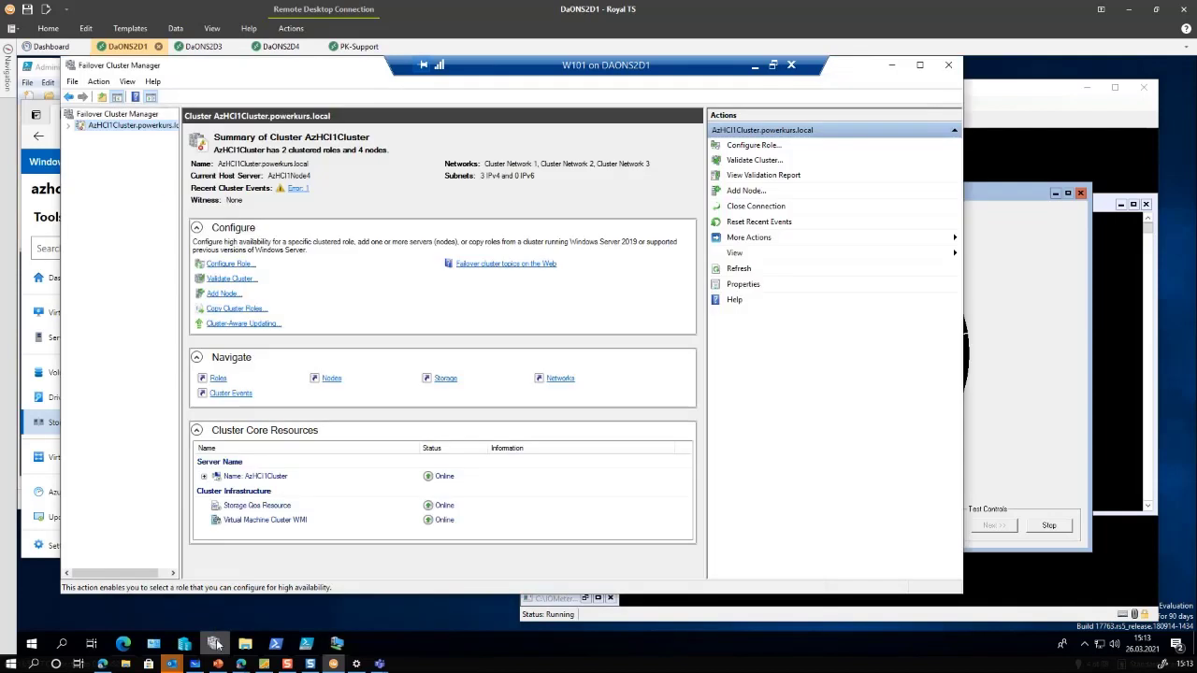
{"action": "left_click", "coordinate": [68, 125]}
{"action": "left_click", "coordinate": [111, 137]}
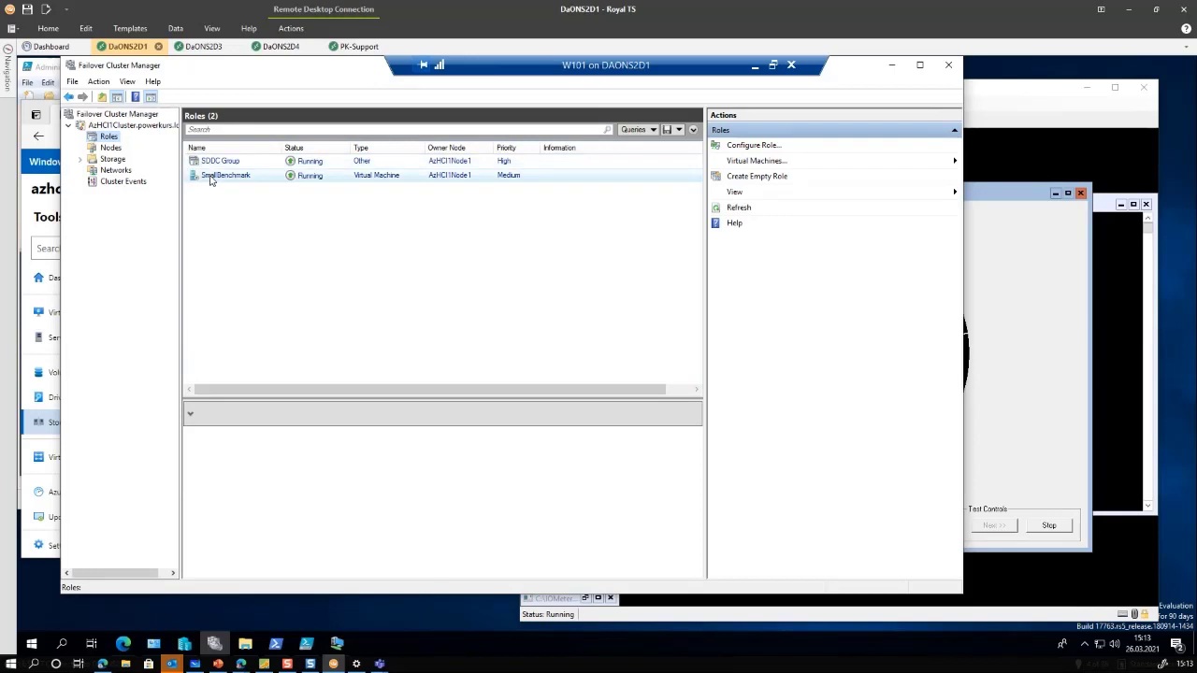
{"action": "right_click", "coordinate": [211, 180]}
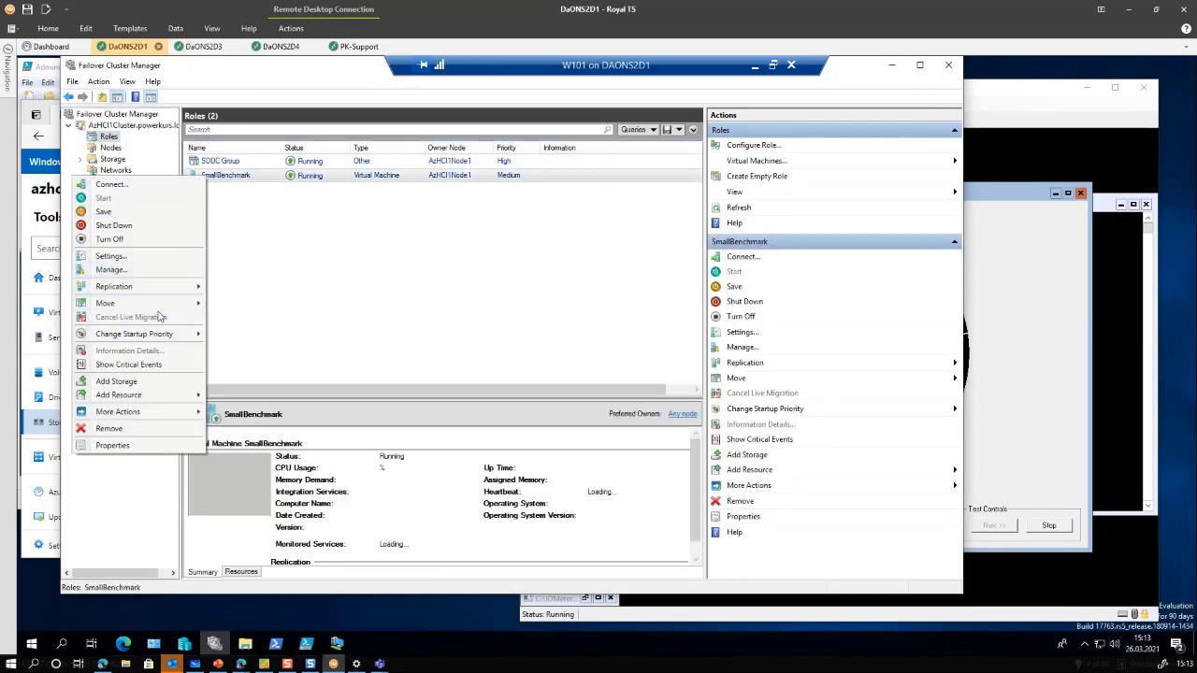
{"action": "mouse_move", "coordinate": [164, 309]}
{"action": "mouse_move", "coordinate": [234, 304]}
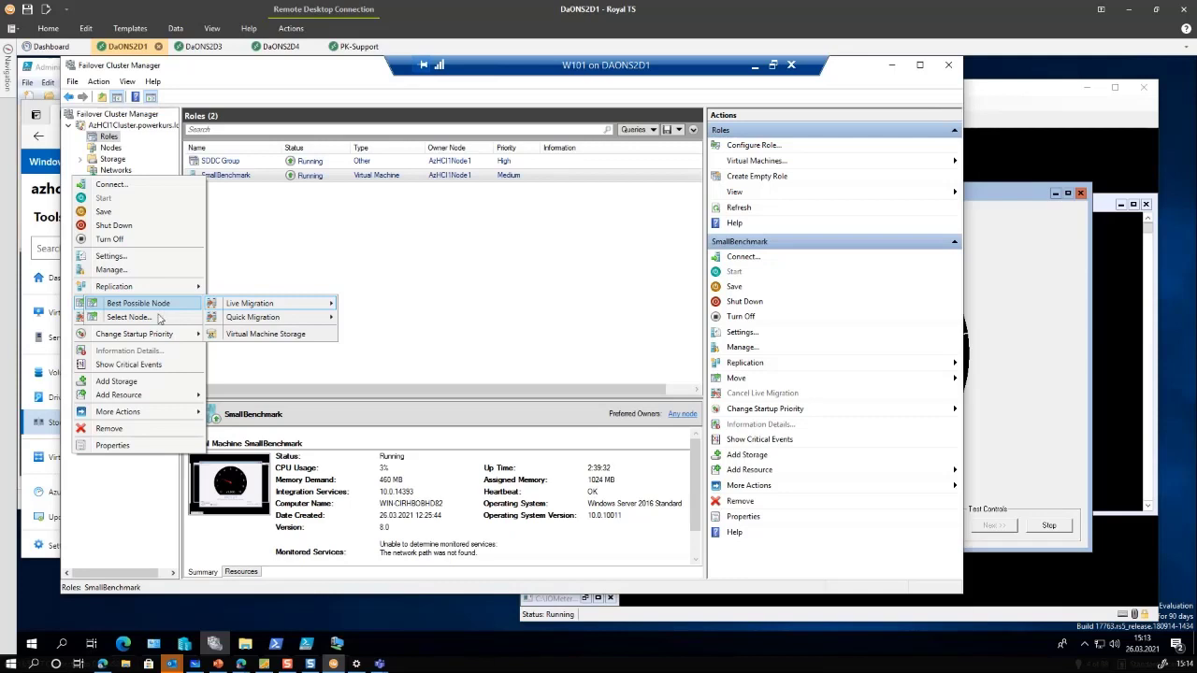
{"action": "left_click", "coordinate": [154, 318]}
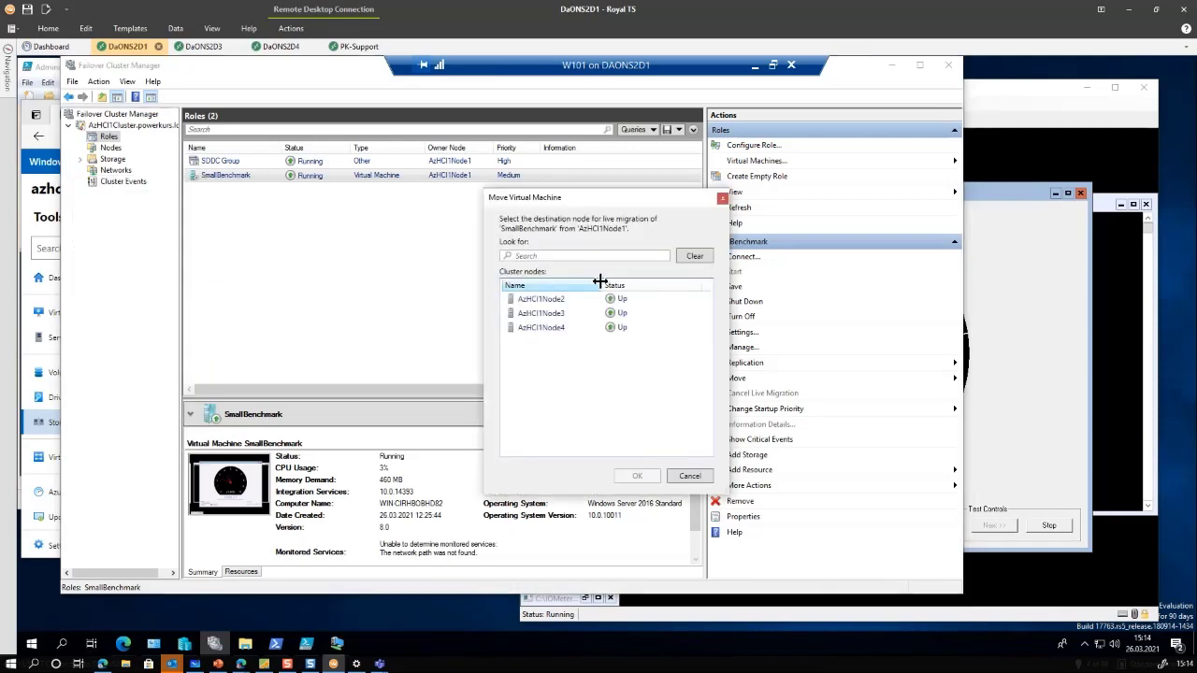
{"action": "left_click", "coordinate": [560, 314]}
{"action": "left_click", "coordinate": [635, 478]}
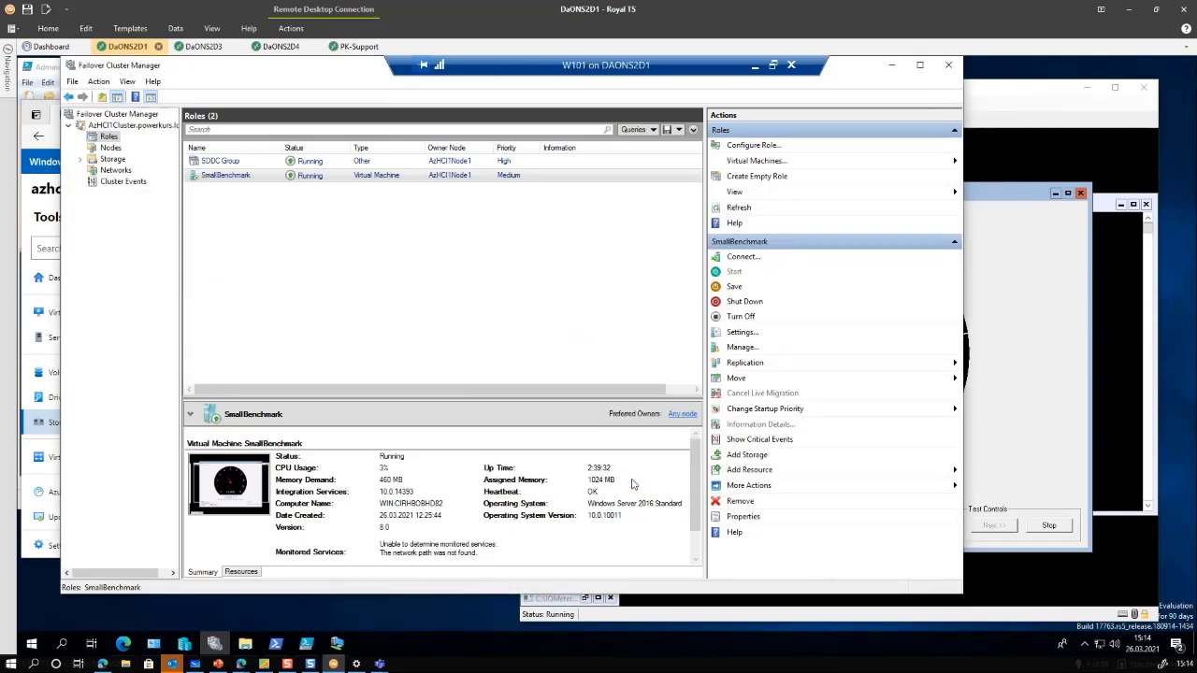
{"action": "left_click", "coordinate": [1046, 315]}
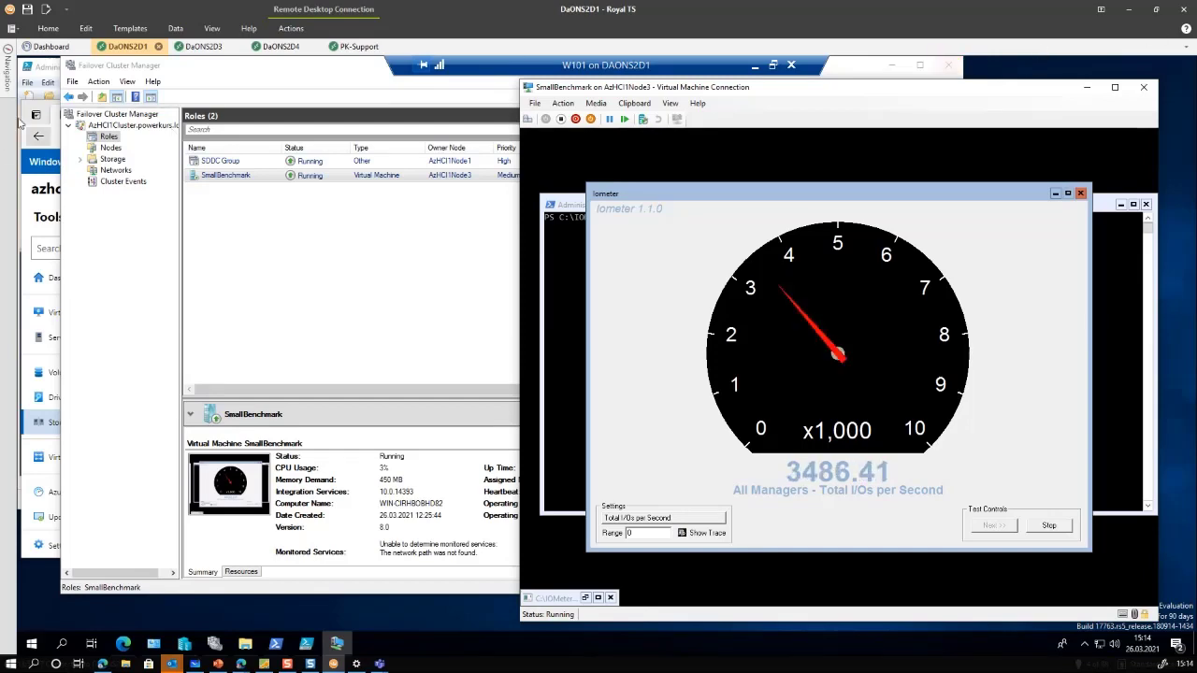
Minimize PowerShell ISE, bring the Storage Replica view forward and window the W101 session
{"action": "left_click", "coordinate": [48, 73]}
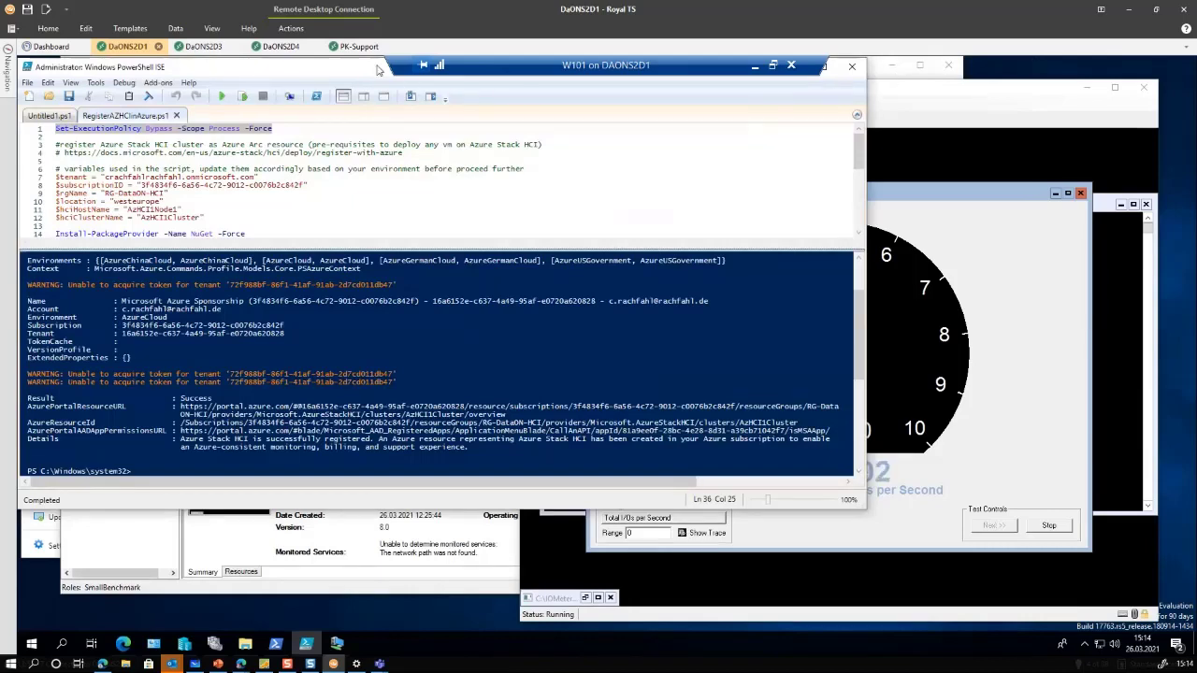
{"action": "left_click_drag", "start_coordinate": [381, 70], "coordinate": [390, 132]}
{"action": "left_click", "coordinate": [802, 130]}
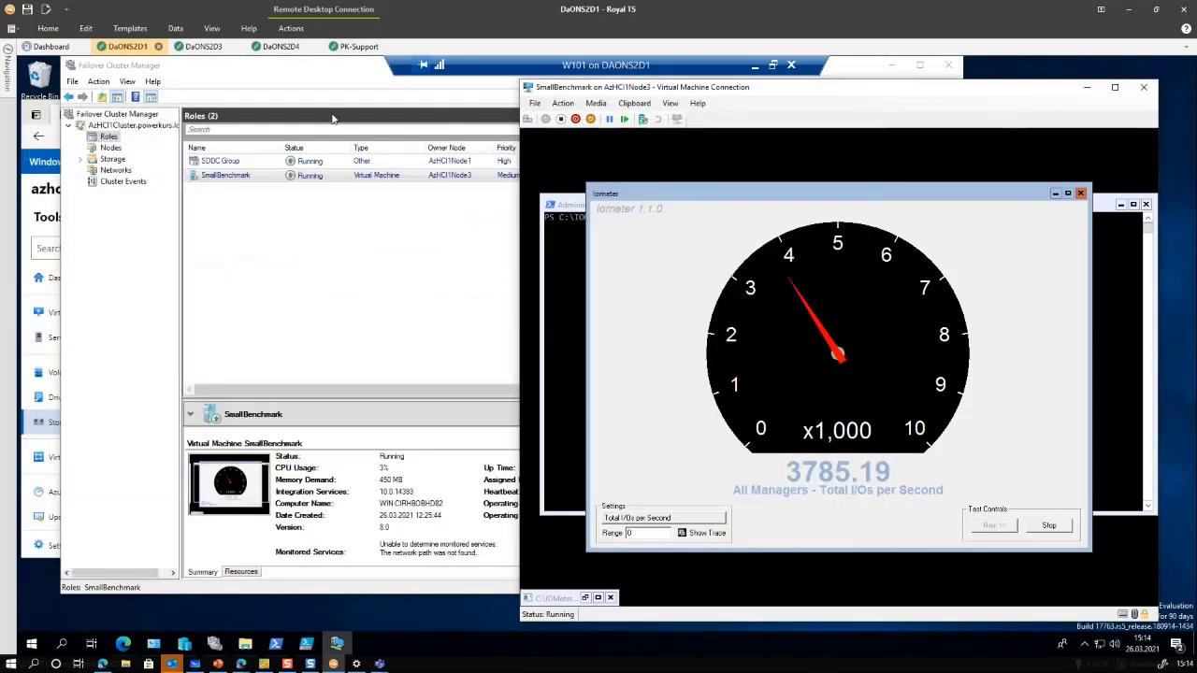
{"action": "left_click", "coordinate": [23, 114]}
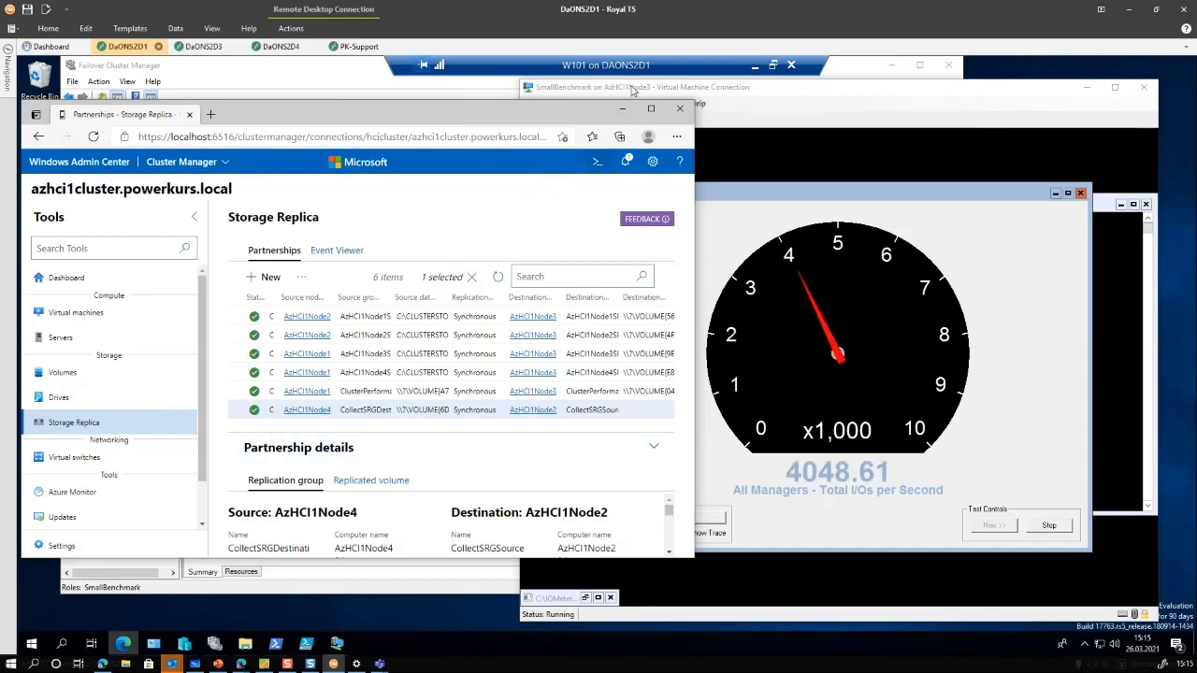
{"action": "double_click", "coordinate": [636, 68]}
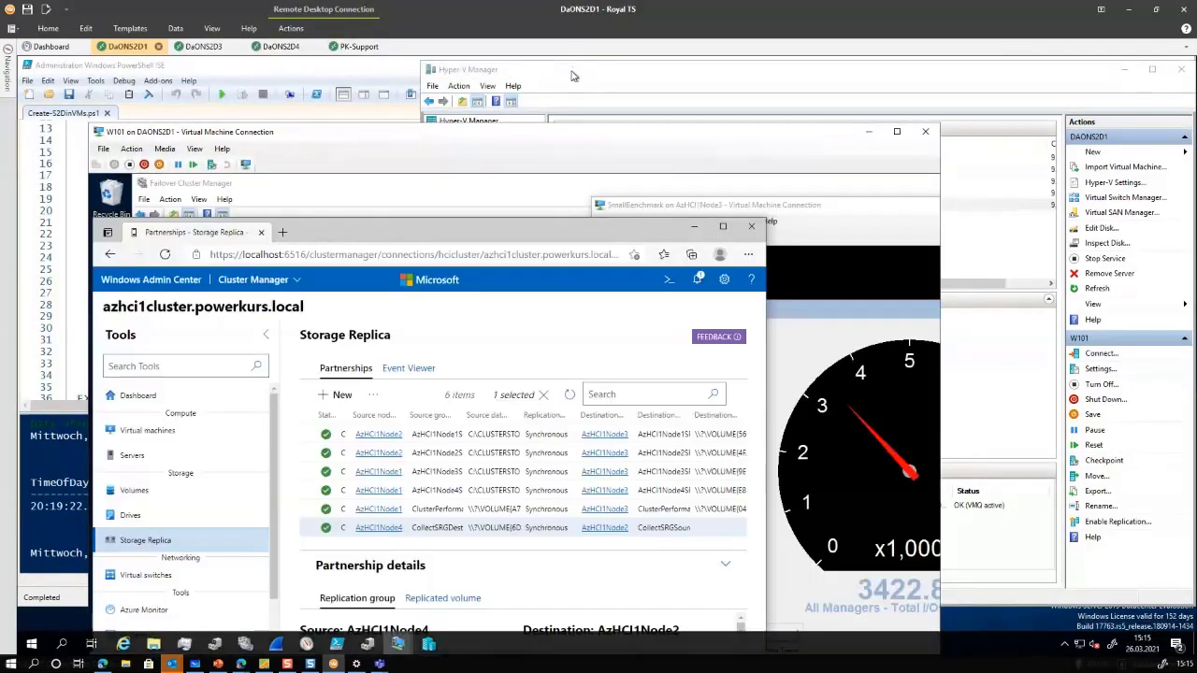
Turn off the node VMs AzHCI1Node3 and AzHCI1Node4 in Hyper-V Manager
{"action": "left_click", "coordinate": [574, 76]}
{"action": "left_click", "coordinate": [585, 183]}
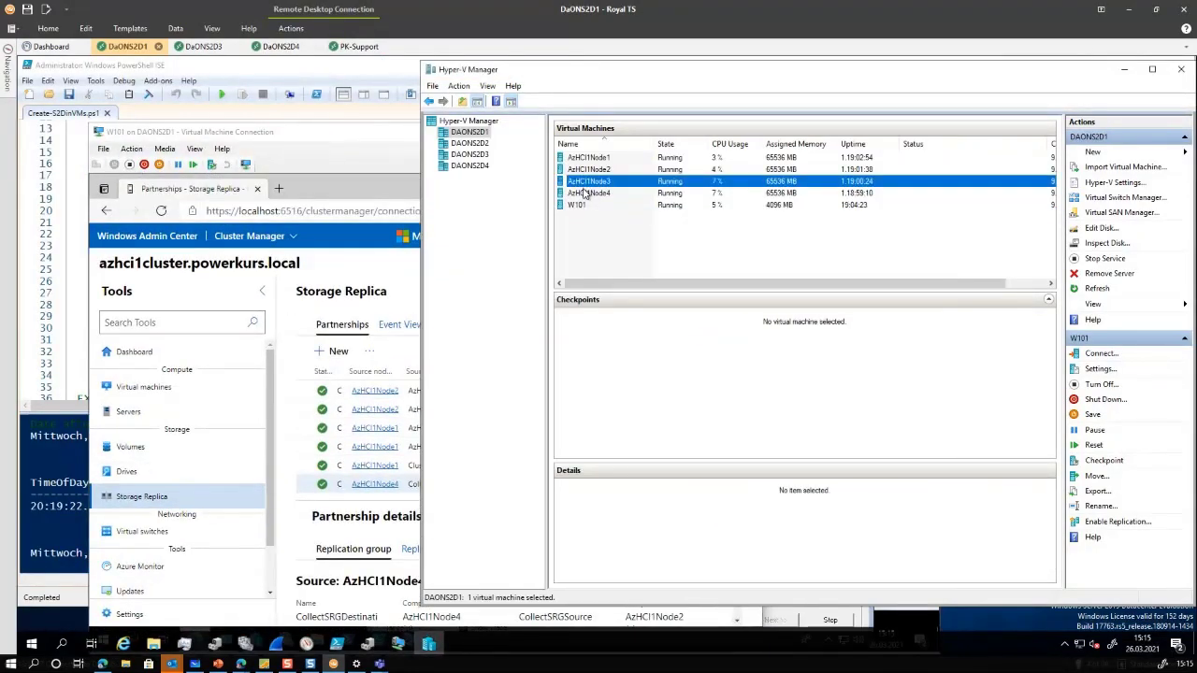
{"action": "left_click", "coordinate": [585, 192], "text": "shift"}
{"action": "right_click", "coordinate": [585, 193]}
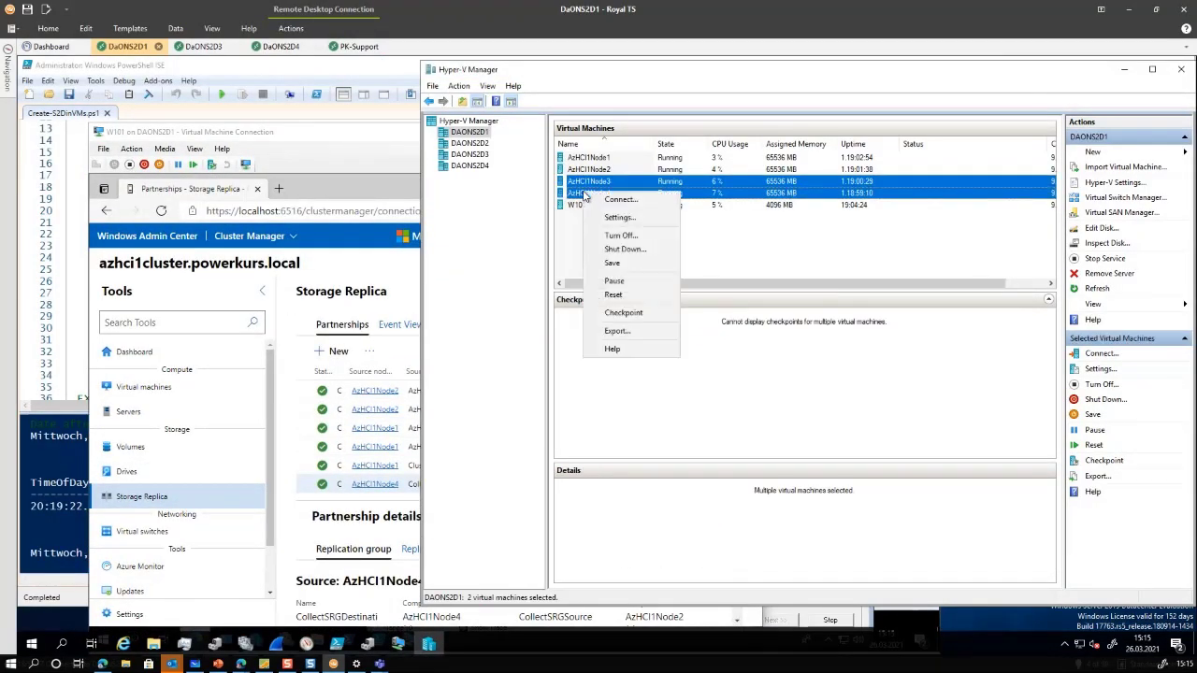
{"action": "left_click", "coordinate": [621, 235]}
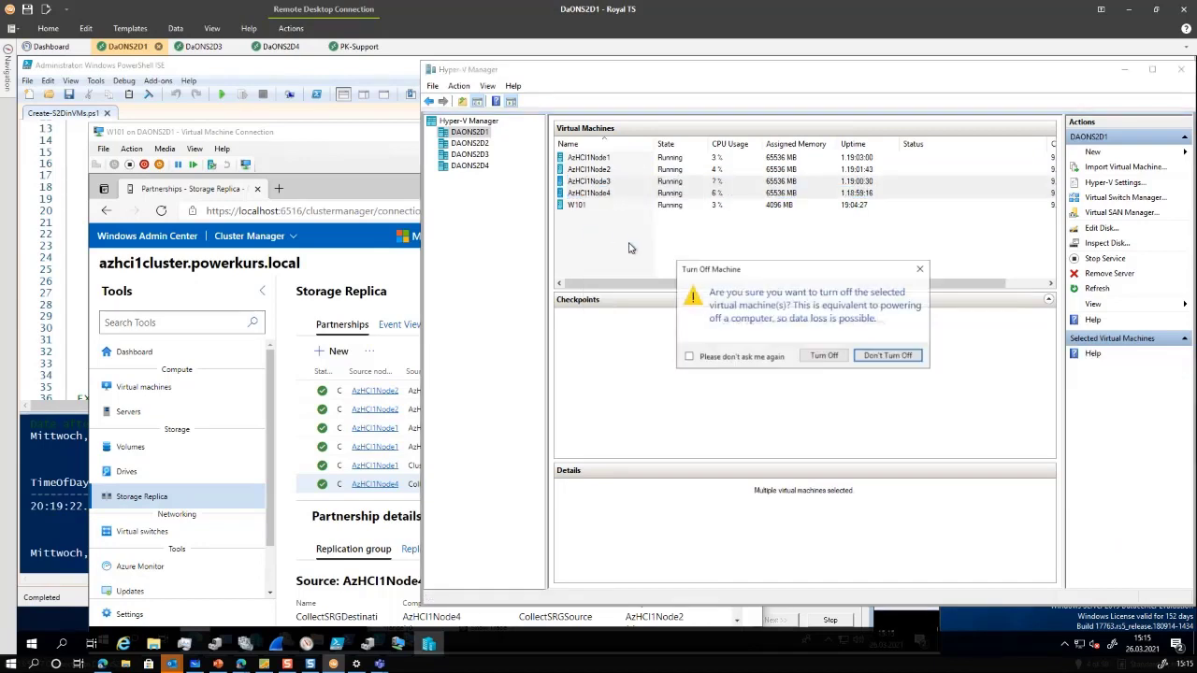
{"action": "left_click", "coordinate": [823, 355]}
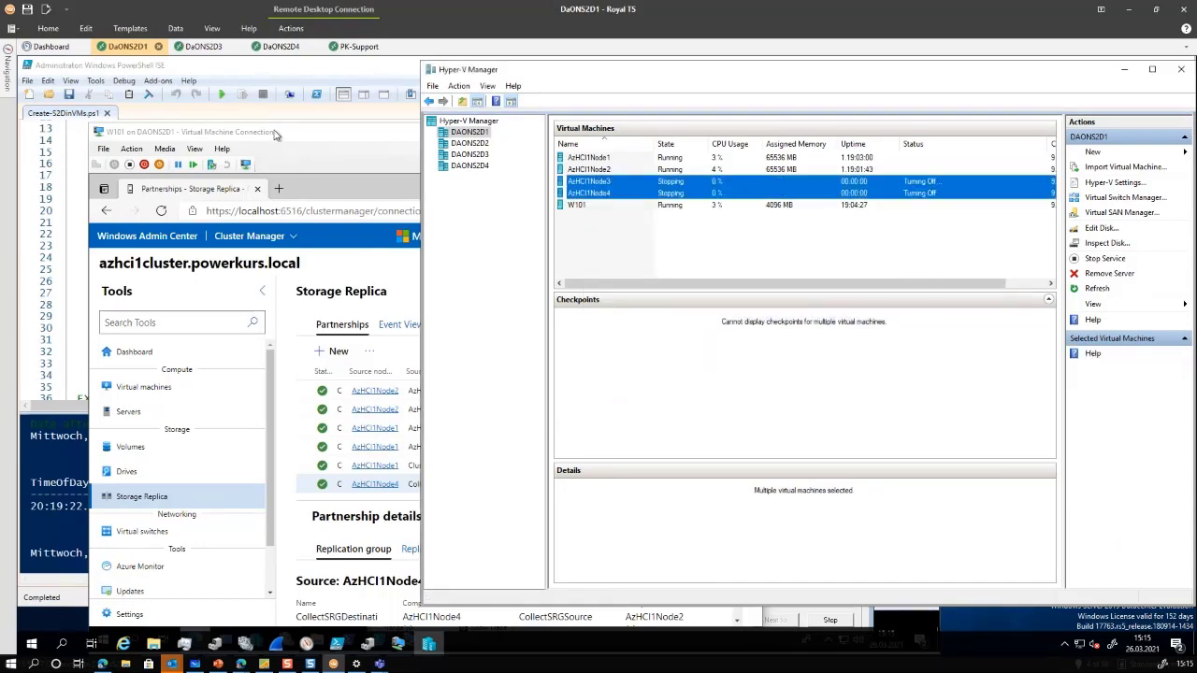
Return W101 to full screen and arrange the SmallBenchmark VM and Failover Cluster Manager windows
{"action": "double_click", "coordinate": [274, 134]}
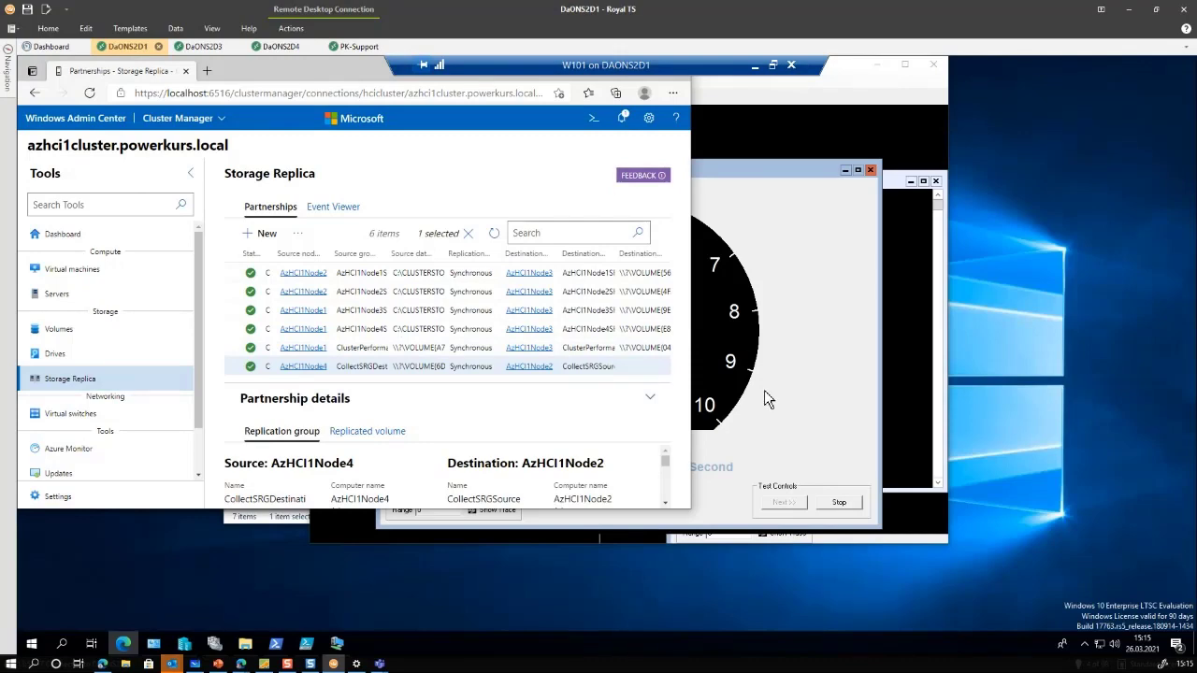
{"action": "left_click", "coordinate": [794, 369]}
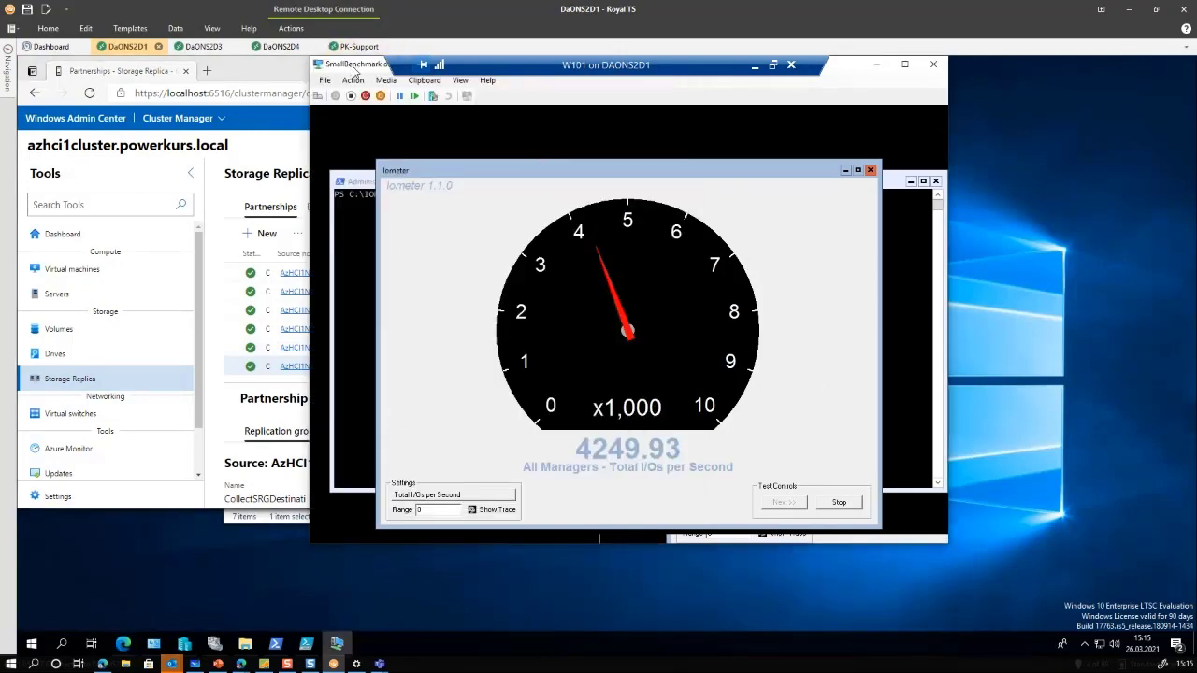
{"action": "left_click_drag", "start_coordinate": [355, 71], "coordinate": [582, 121]}
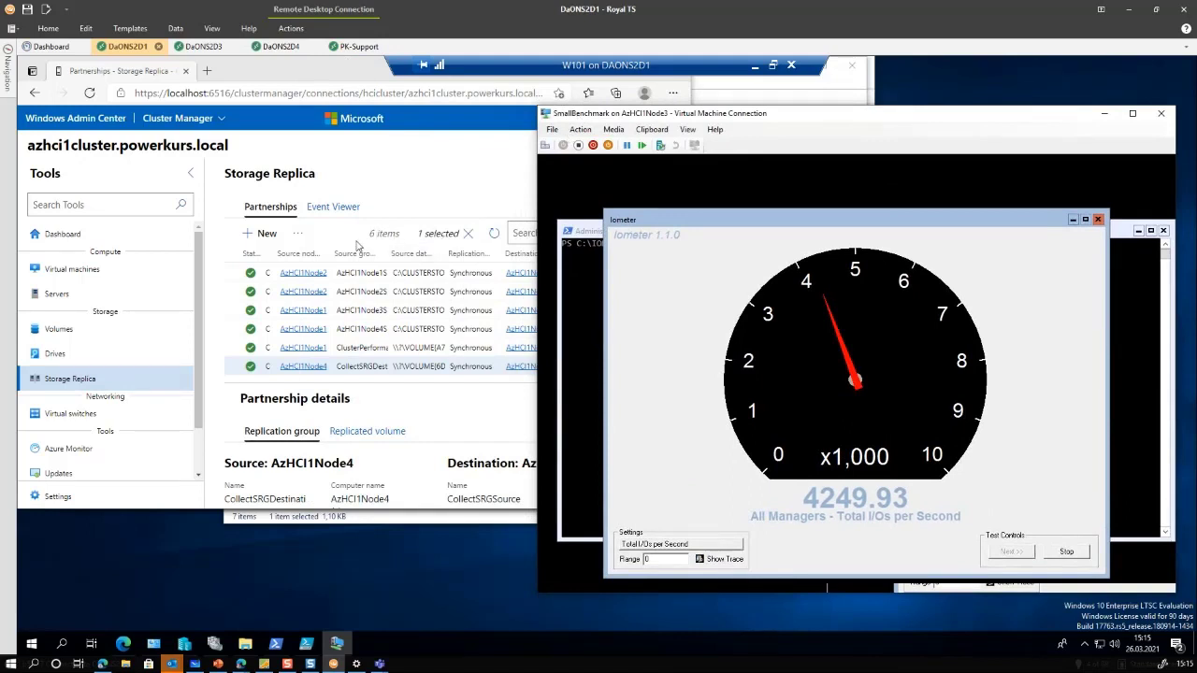
{"action": "left_click", "coordinate": [215, 643]}
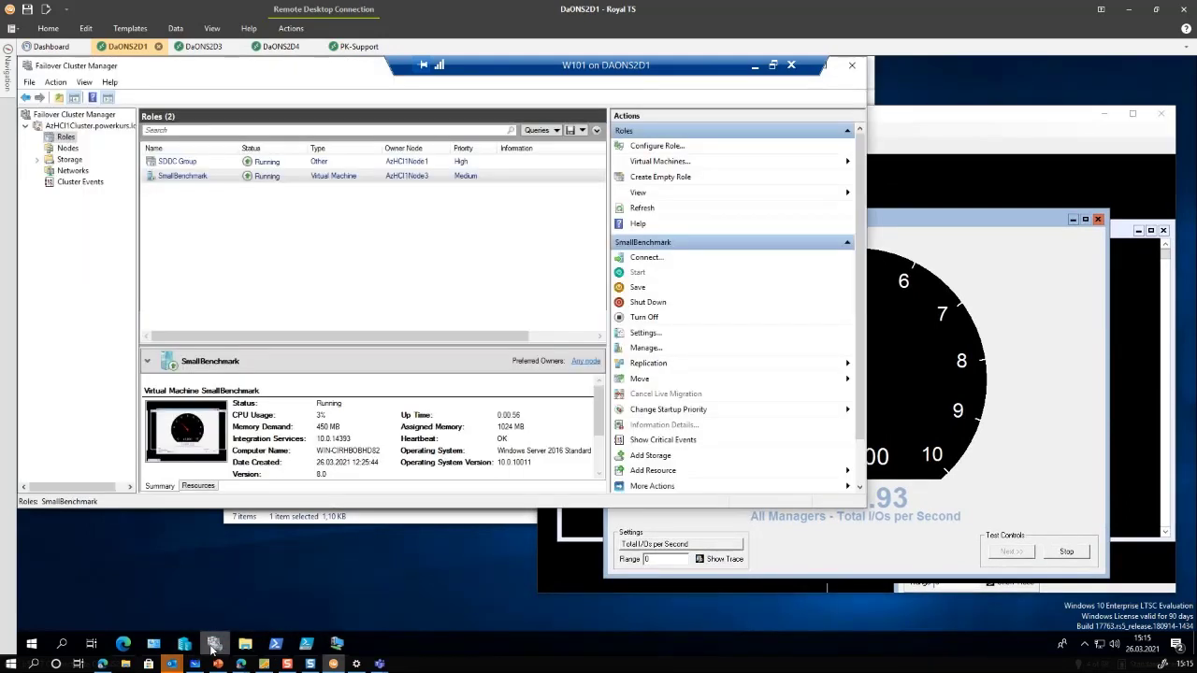
{"action": "left_click", "coordinate": [393, 176]}
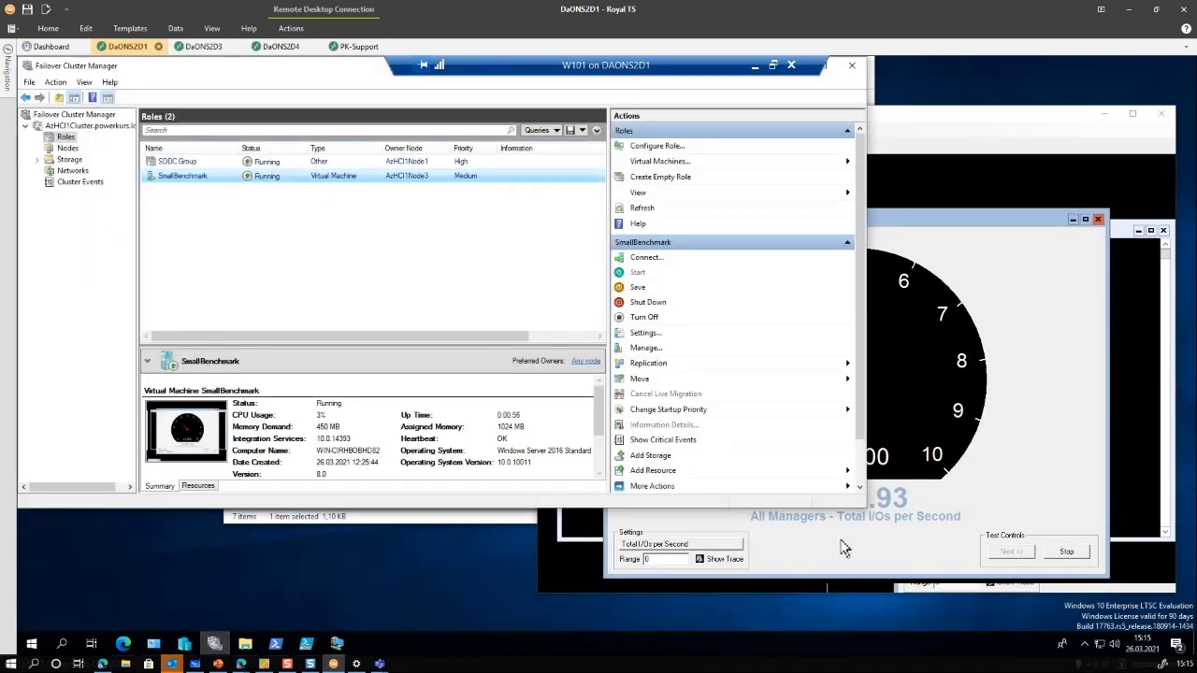
{"action": "left_click_drag", "start_coordinate": [868, 508], "coordinate": [839, 610]}
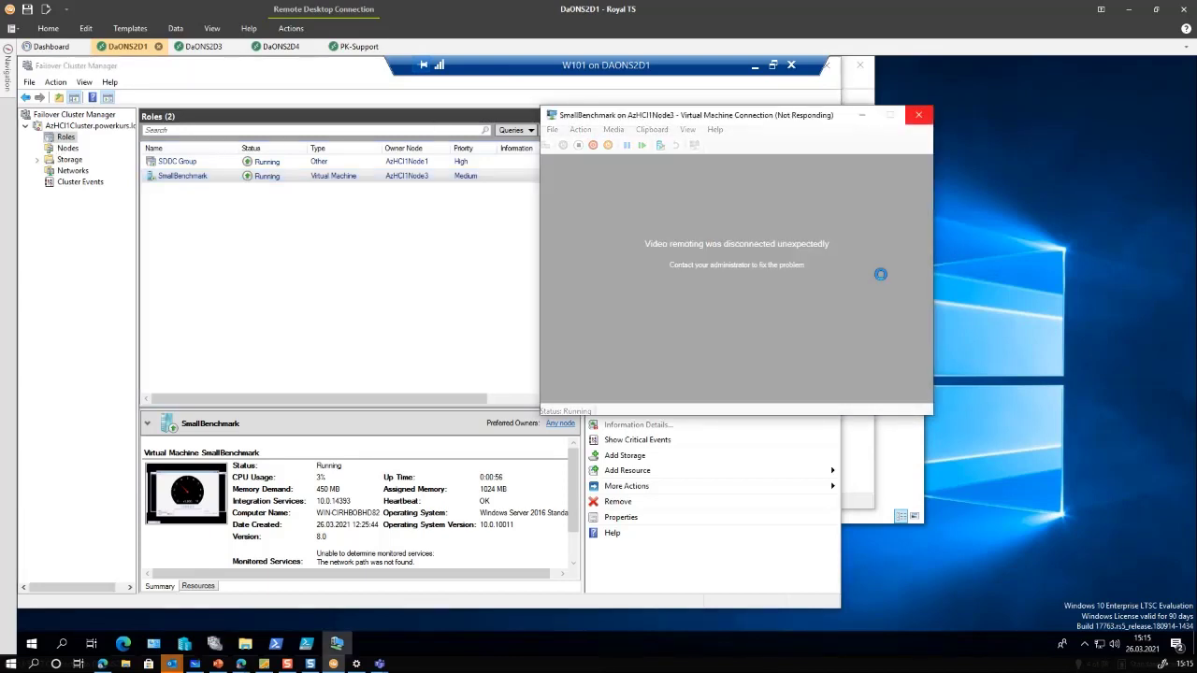
{"action": "left_click_drag", "start_coordinate": [774, 117], "coordinate": [982, 181]}
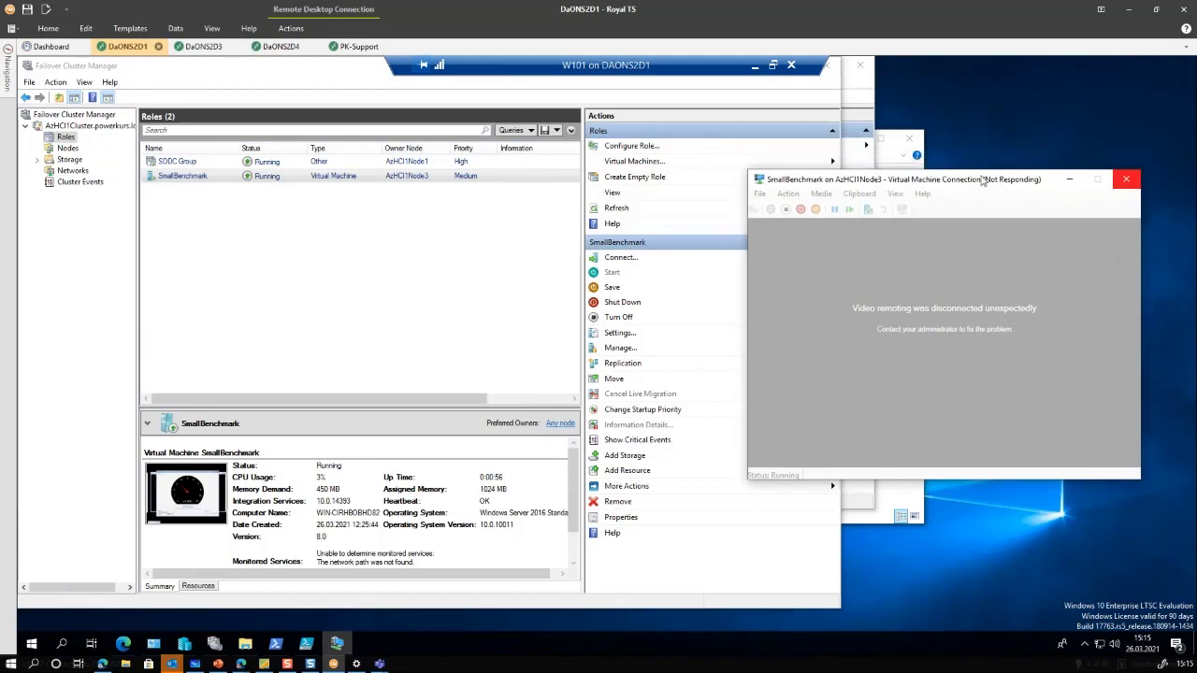
{"action": "left_click", "coordinate": [187, 176]}
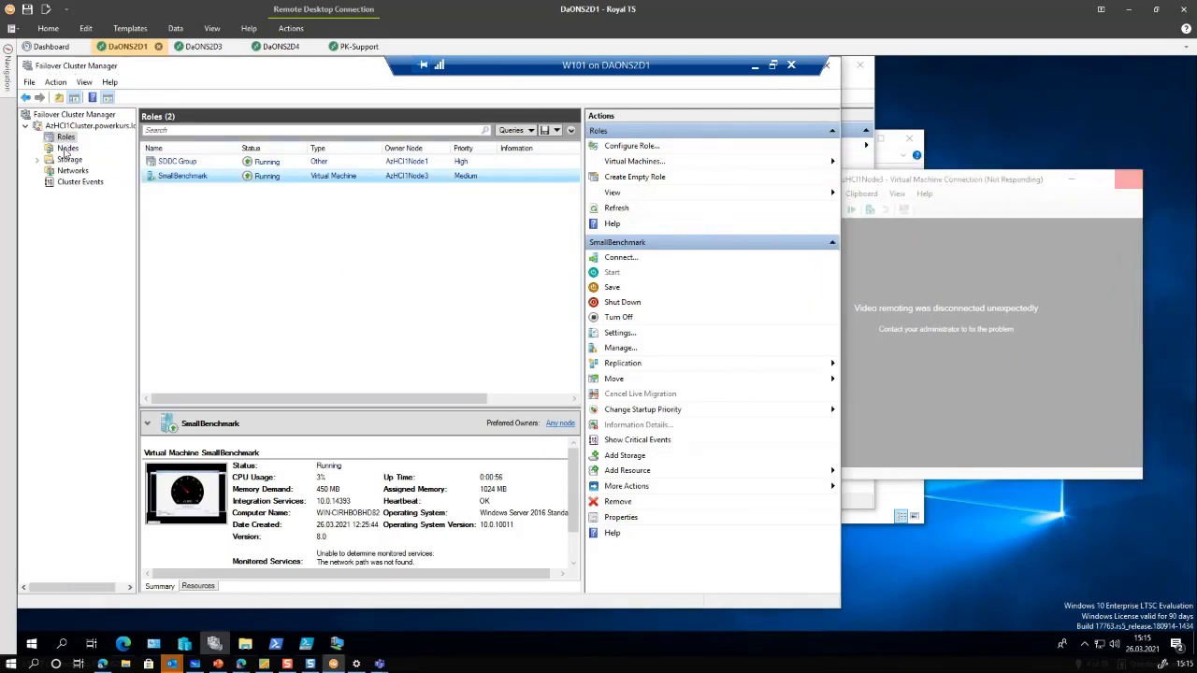
Check the four cluster nodes' status, then select the SmallBenchmark role under Roles
{"action": "left_click", "coordinate": [66, 150]}
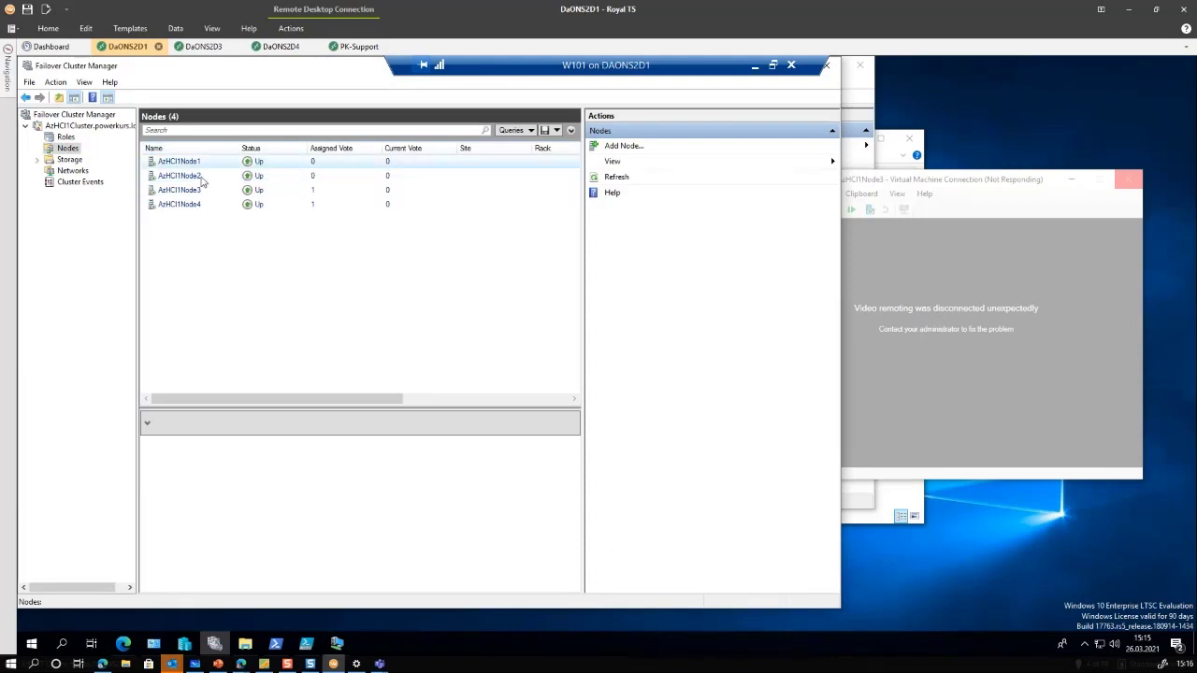
{"action": "left_click", "coordinate": [66, 138]}
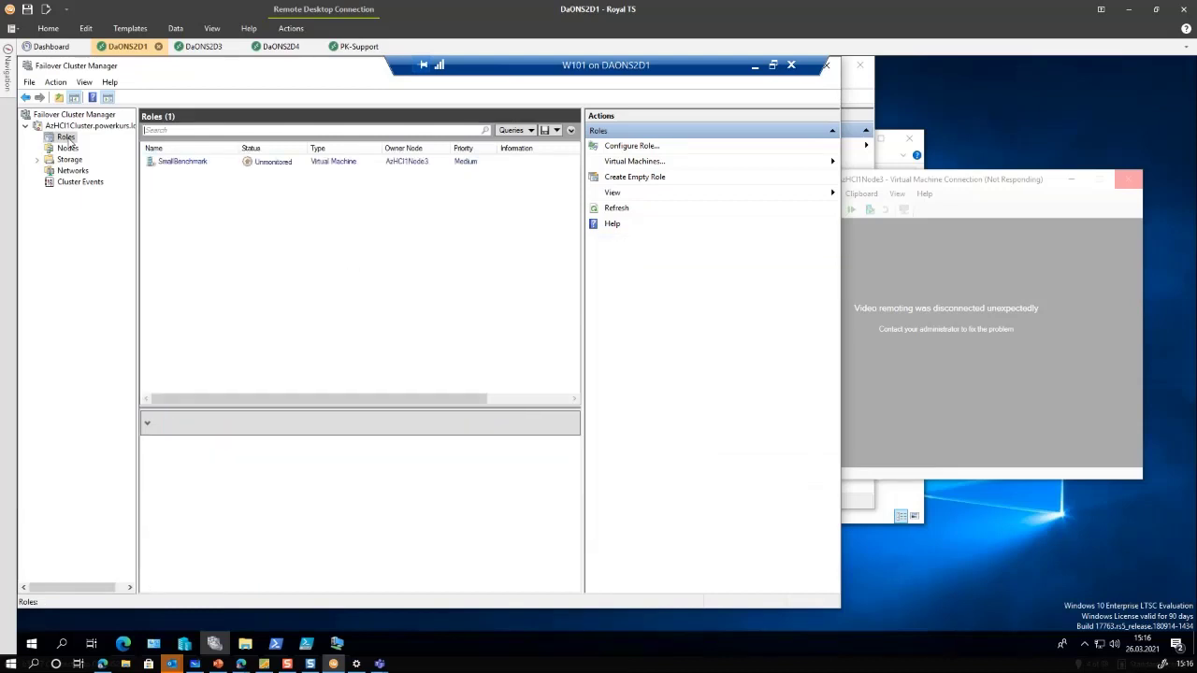
{"action": "left_click", "coordinate": [256, 167]}
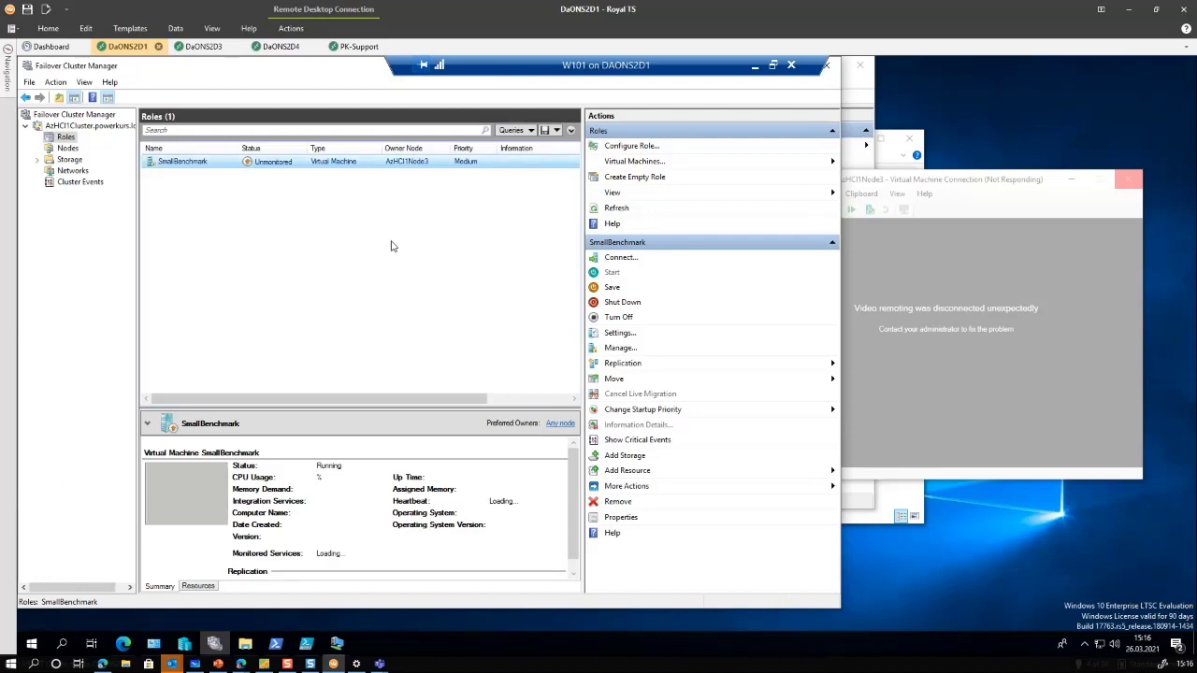
Inspect the SmallBenchmark role's context menu twice, dismissing it each time
{"action": "right_click", "coordinate": [185, 163]}
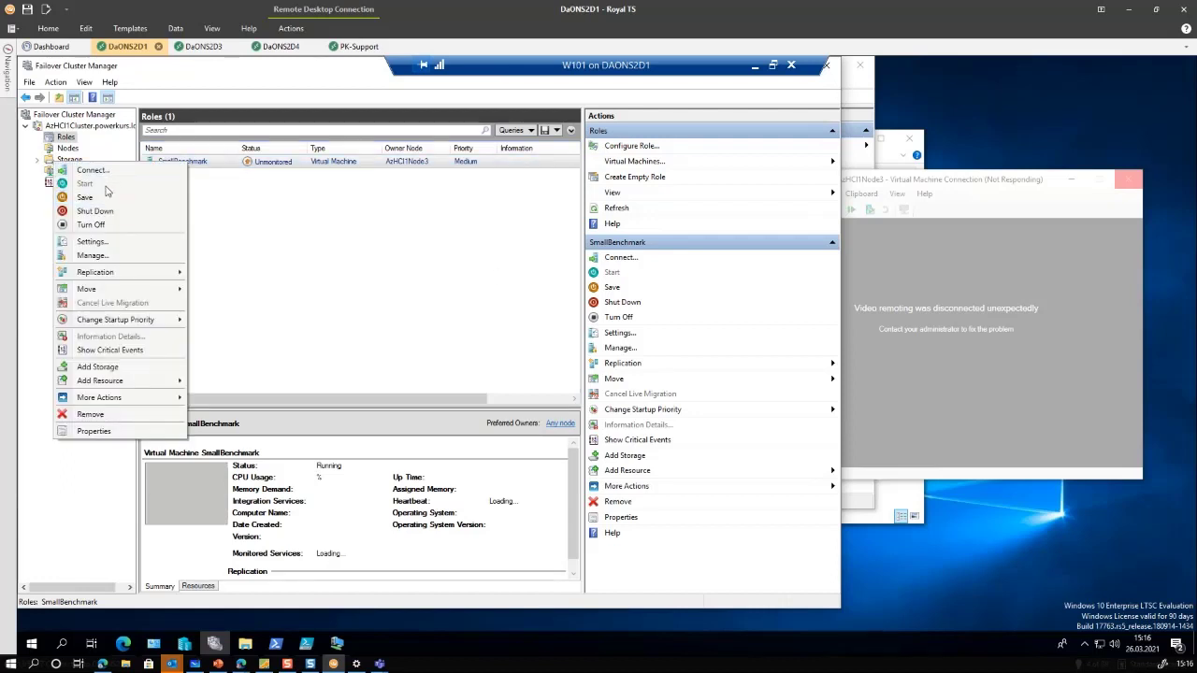
{"action": "left_click", "coordinate": [97, 212]}
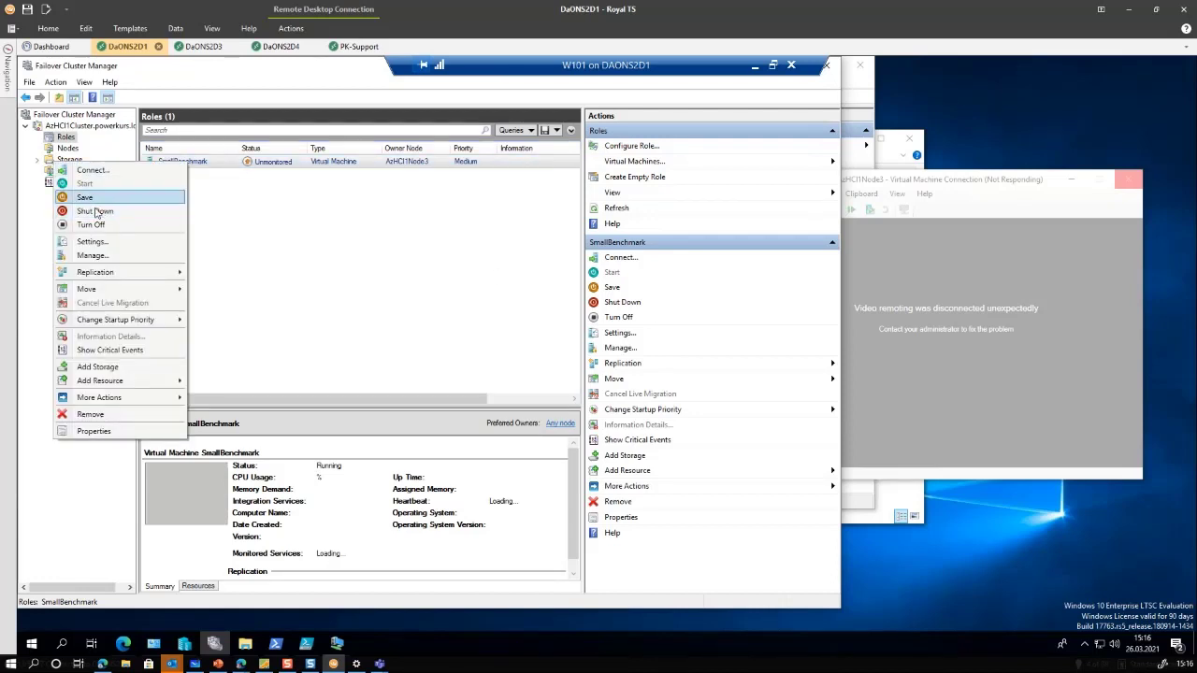
{"action": "right_click", "coordinate": [185, 164]}
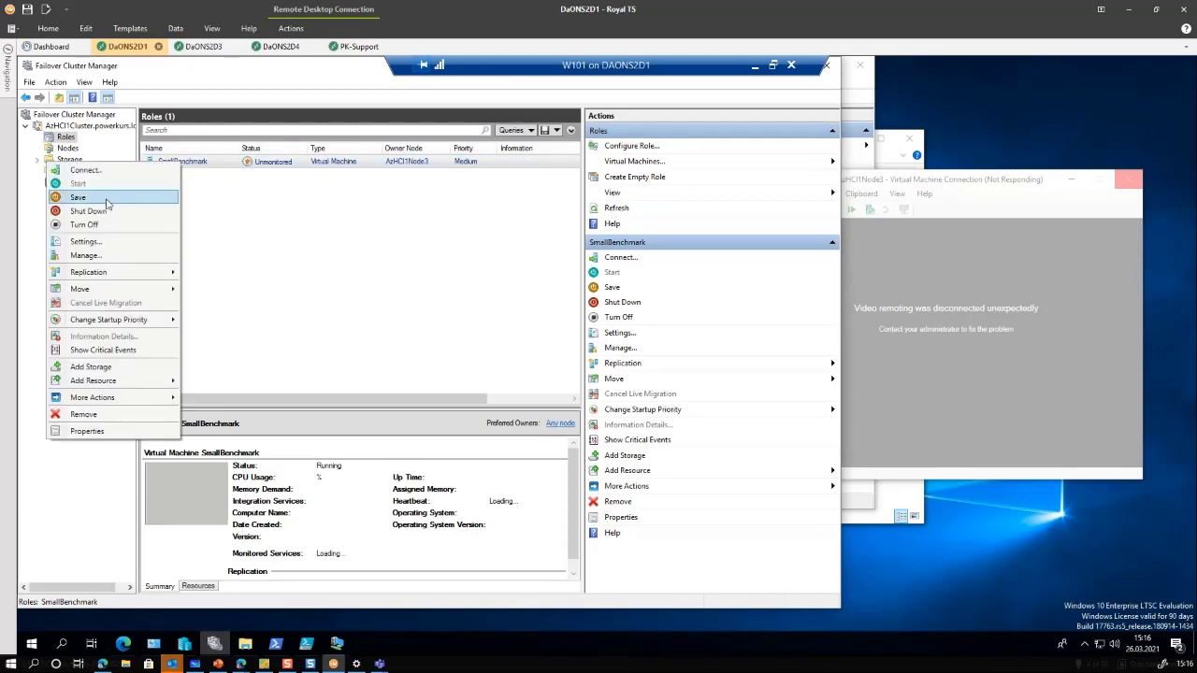
{"action": "left_click", "coordinate": [486, 272]}
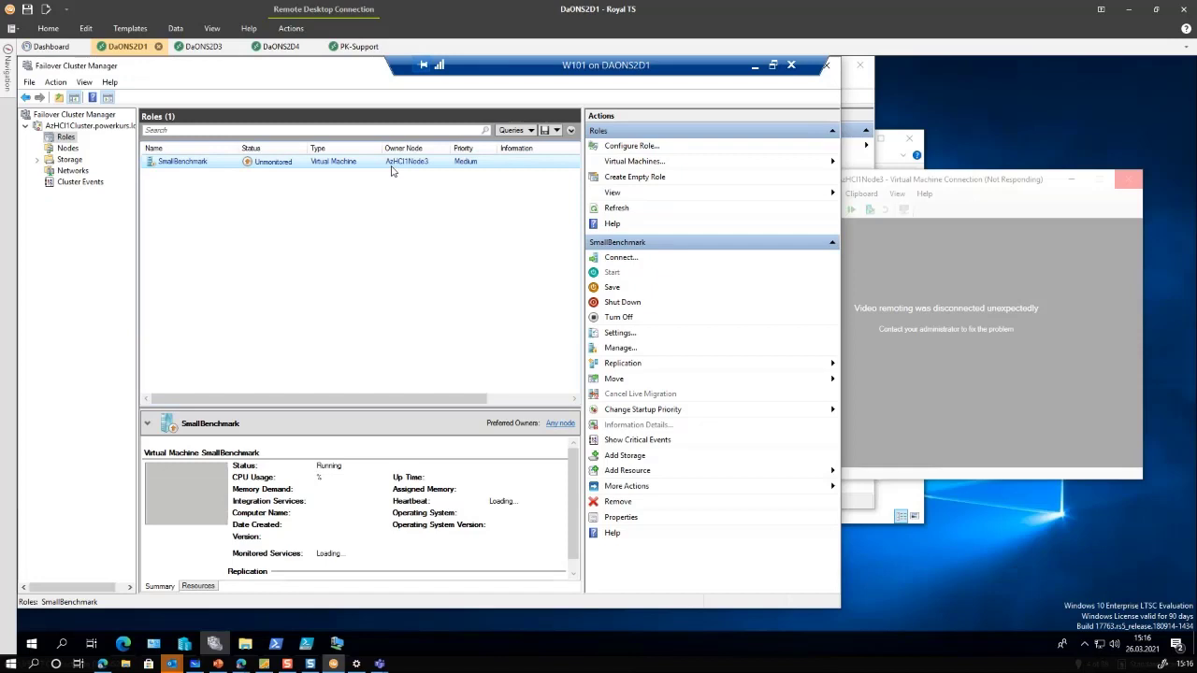